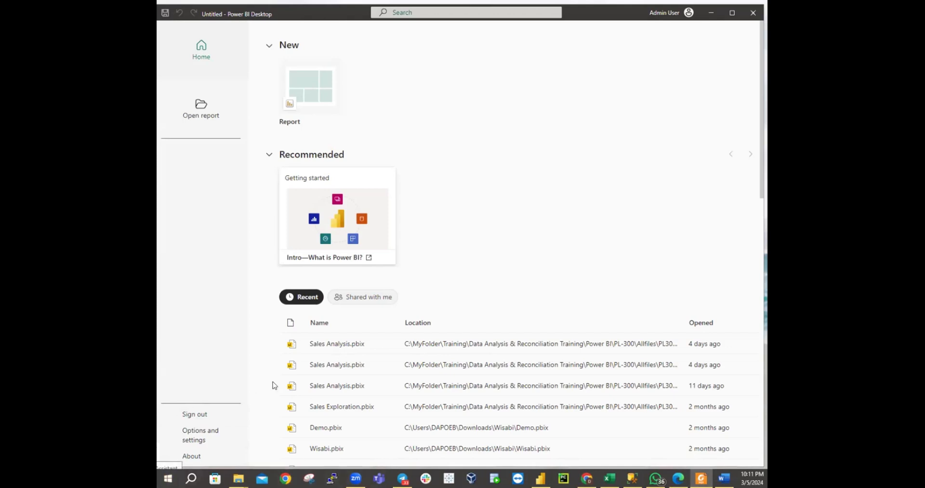
# Step: View the product's version and session information, then dismiss it
pyautogui.click(191, 457)
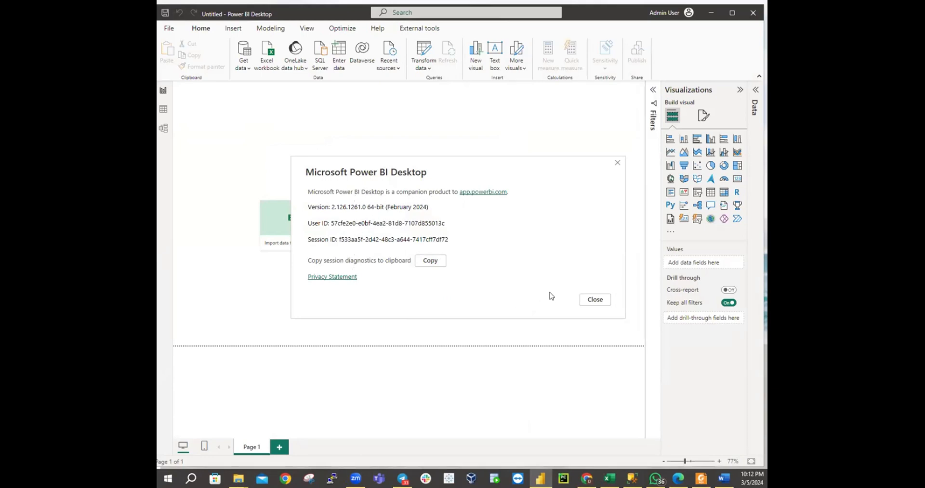
pyautogui.click(596, 300)
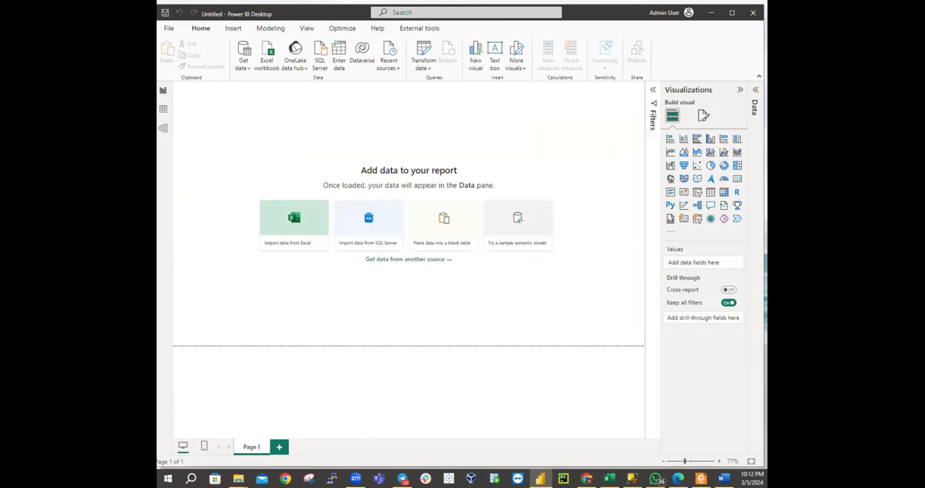
# Step: Open the existing report Sales Analysis.pbix from the MySolution\Active folder
pyautogui.click(169, 28)
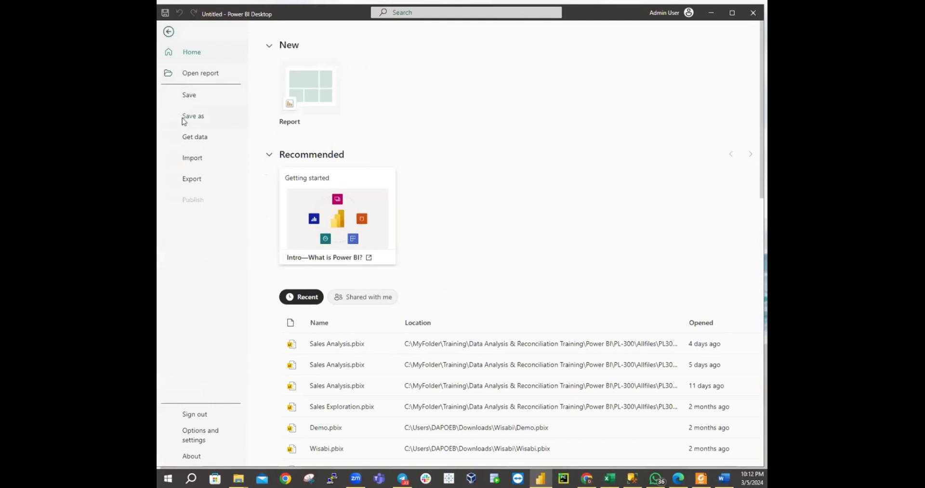
pyautogui.click(192, 74)
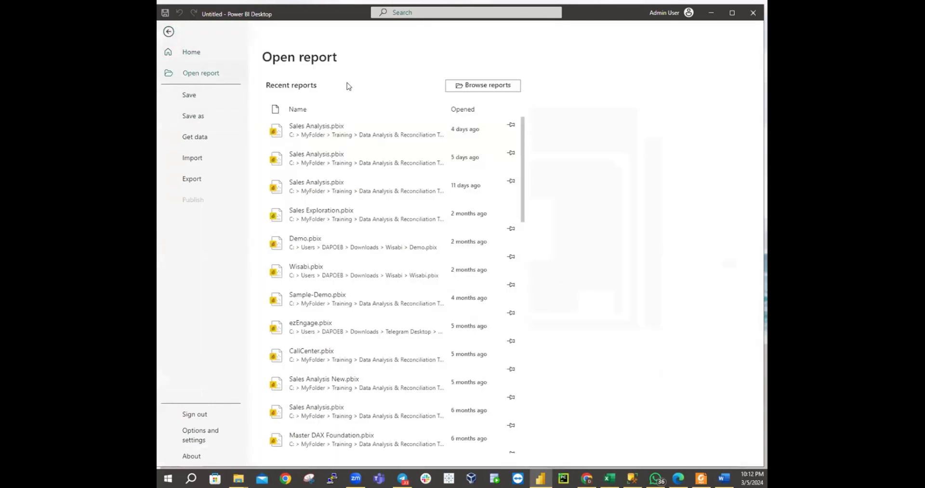
pyautogui.click(496, 87)
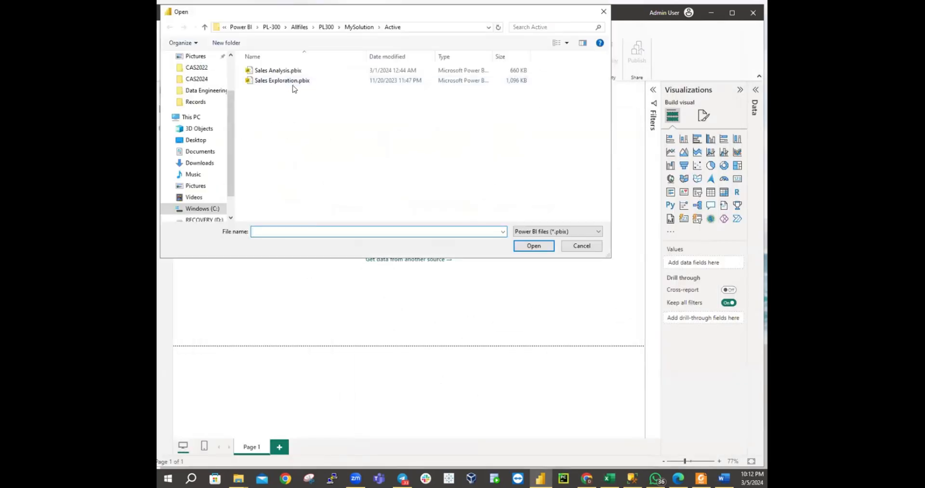
pyautogui.click(348, 28)
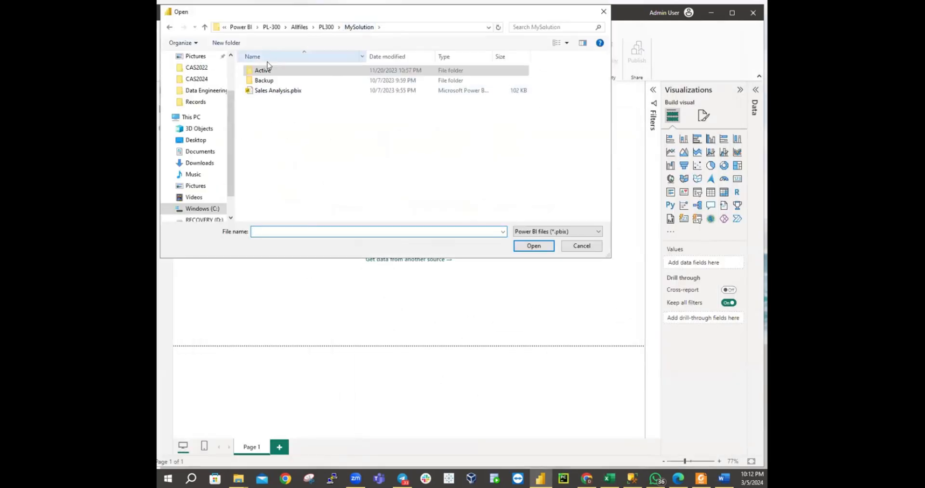
pyautogui.doubleClick(257, 74)
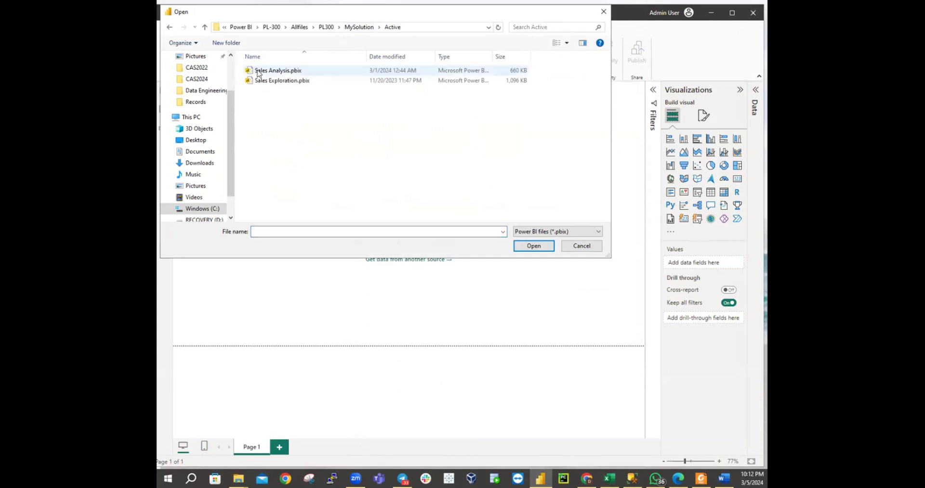
pyautogui.doubleClick(271, 70)
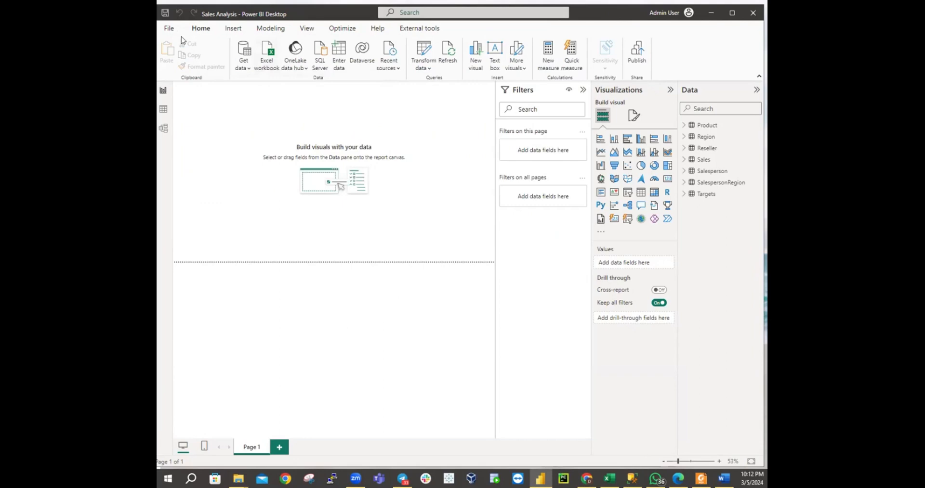
# Step: Save a copy of the report as Sales Analysis.pbix in the MySolution\Backup folder, replacing the existing file
pyautogui.click(167, 31)
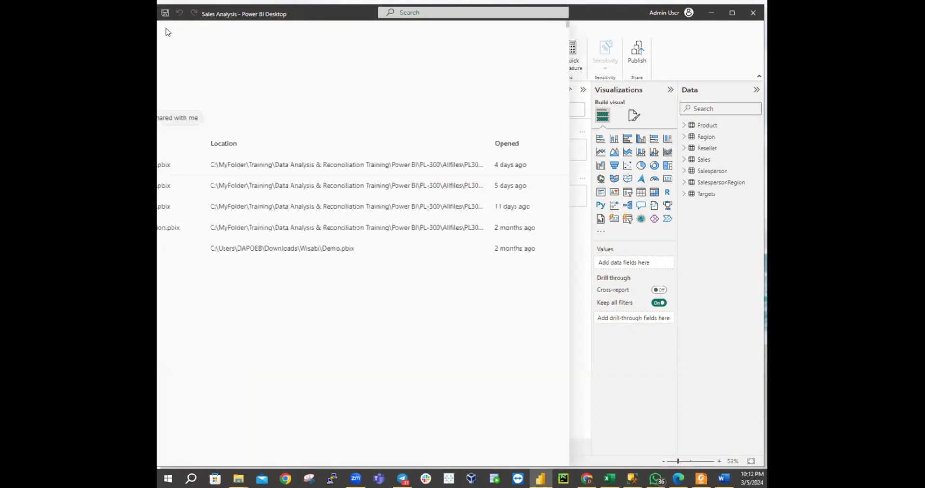
pyautogui.click(183, 116)
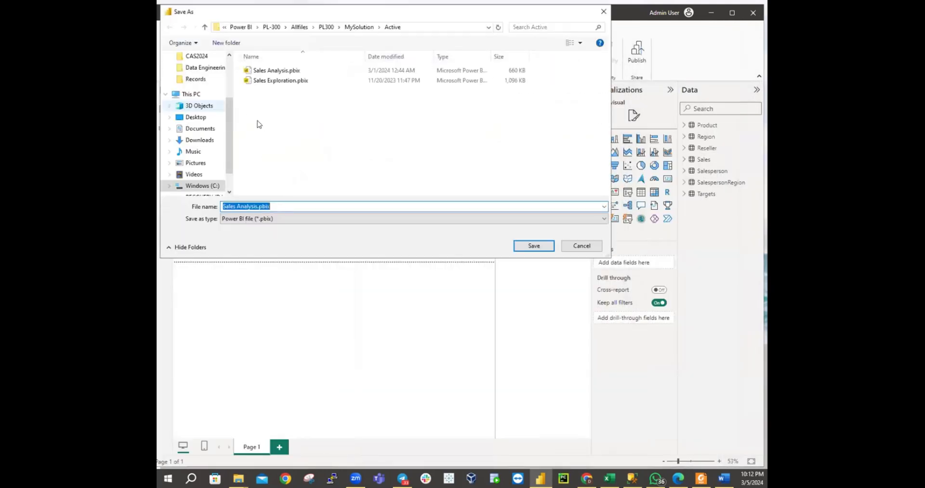
pyautogui.click(349, 29)
pyautogui.doubleClick(264, 80)
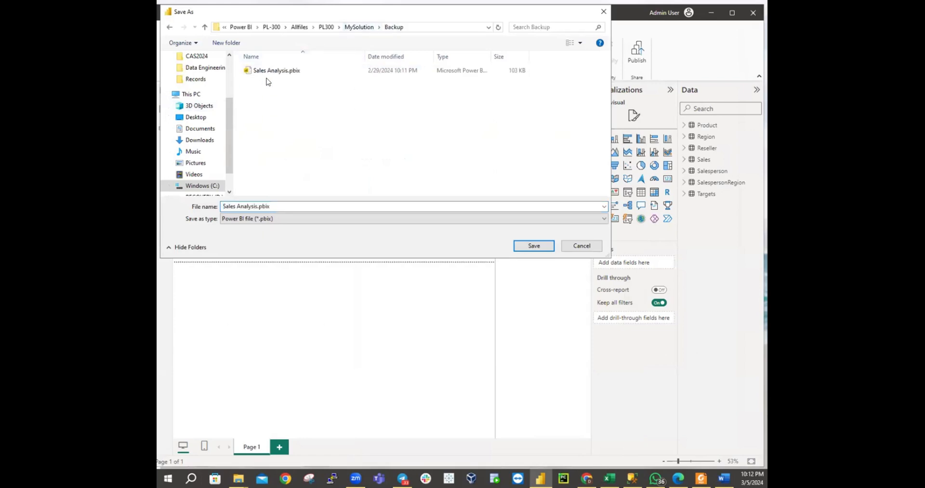
pyautogui.click(521, 248)
pyautogui.click(475, 239)
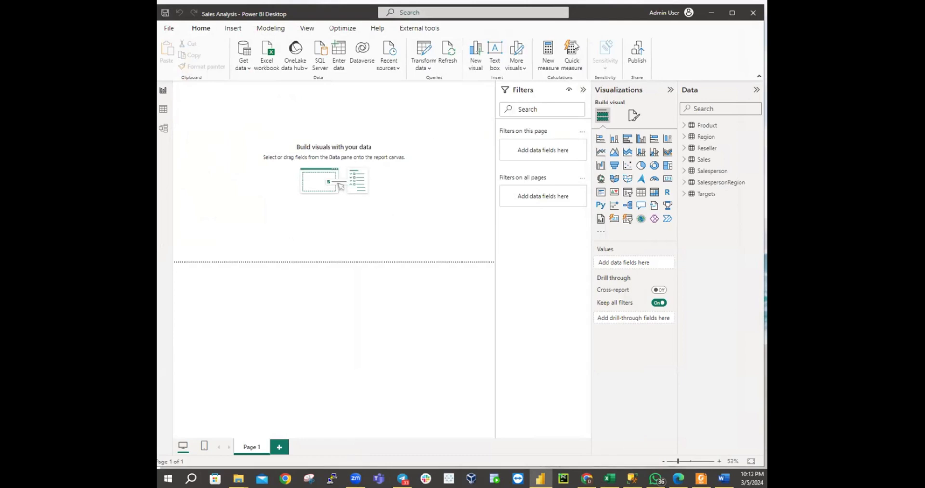
# Step: Save the report as Sales Analysis.pbix back in the MySolution\Active folder, overwriting the existing file
pyautogui.click(170, 29)
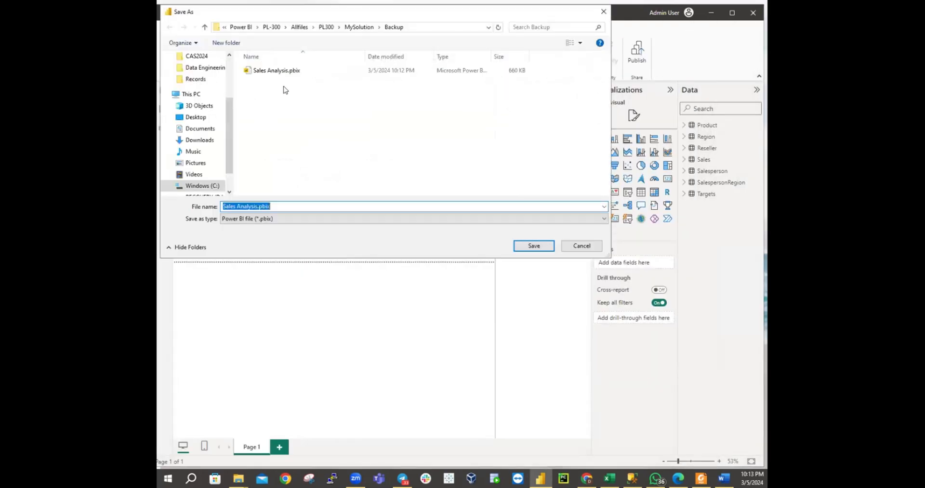
pyautogui.click(360, 27)
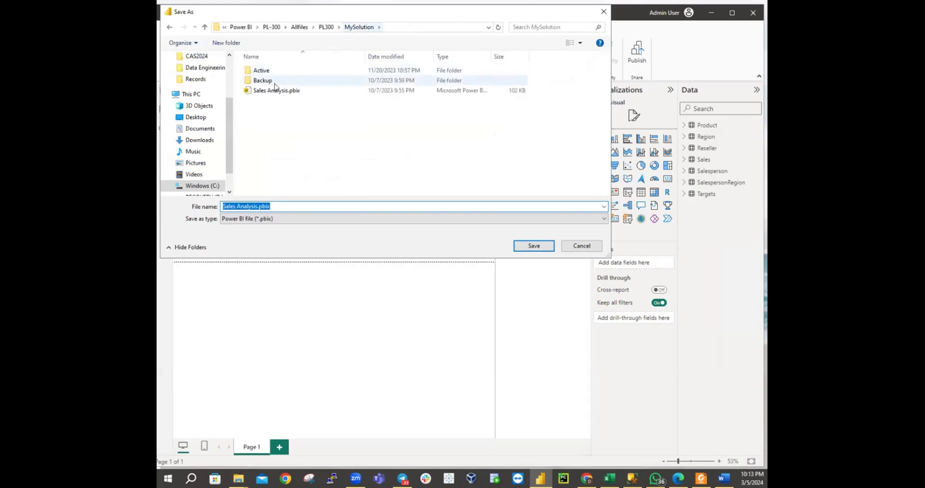
pyautogui.click(257, 71)
pyautogui.doubleClick(258, 71)
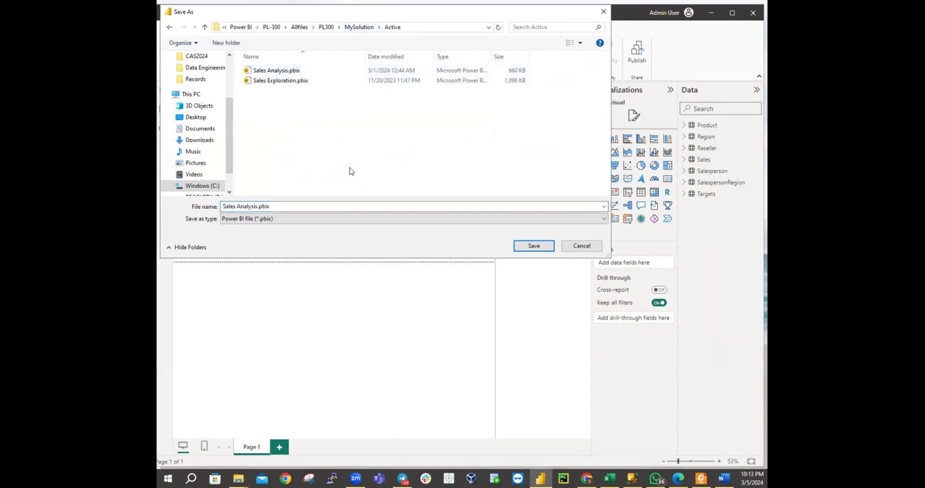
pyautogui.click(528, 245)
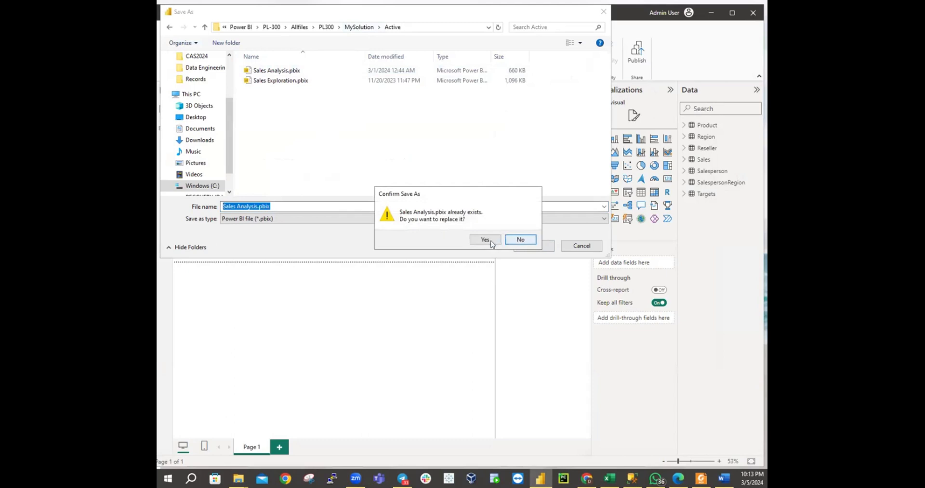
pyautogui.click(486, 240)
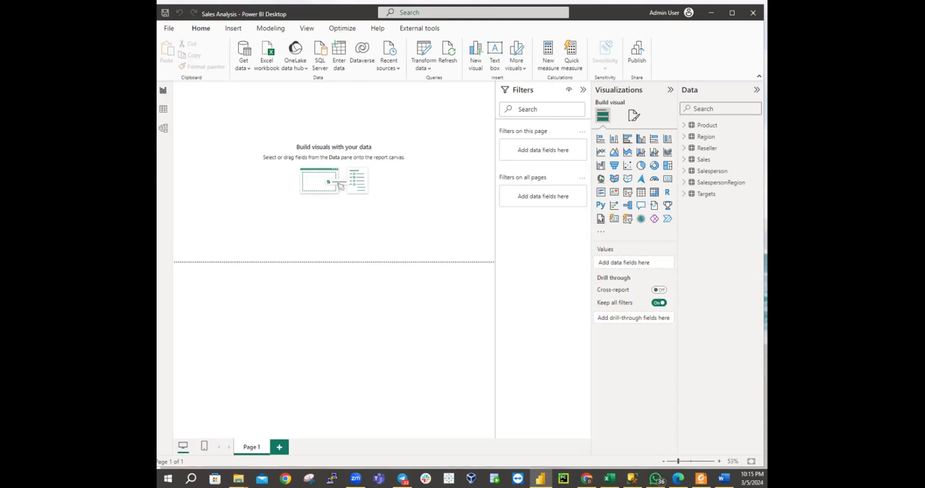
# Step: Minimize the chat window and the browser window covering the desktop
pyautogui.hotkey('alt', 'Tab')
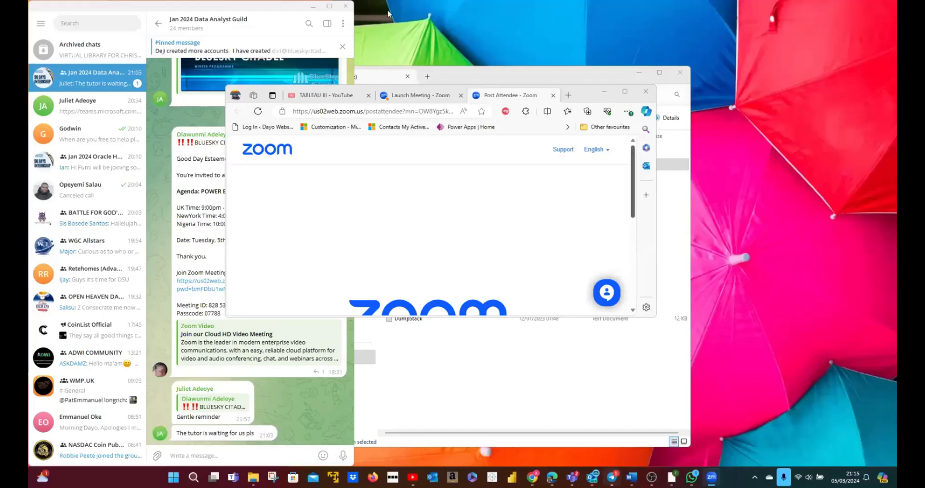
pyautogui.click(313, 6)
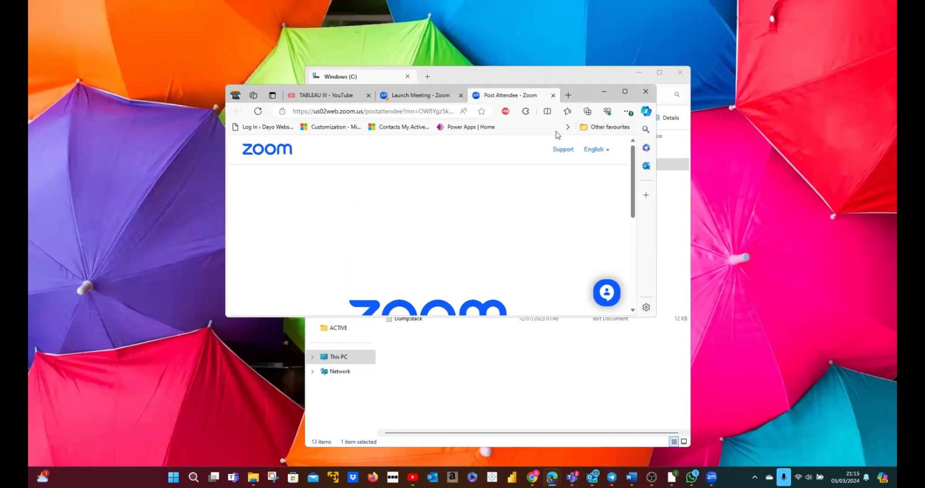
pyautogui.click(605, 91)
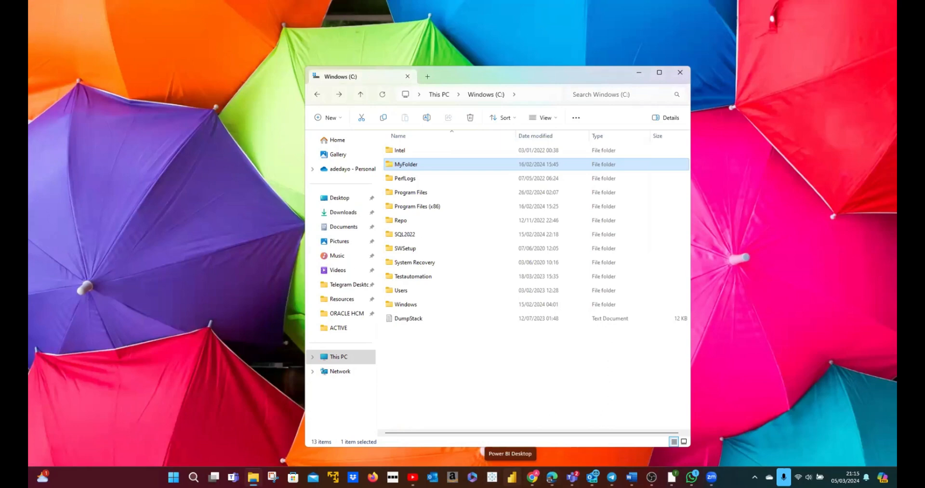
# Step: Launch Power BI Desktop, dismiss its start screen and switch to the Zoom meeting
pyautogui.click(511, 477)
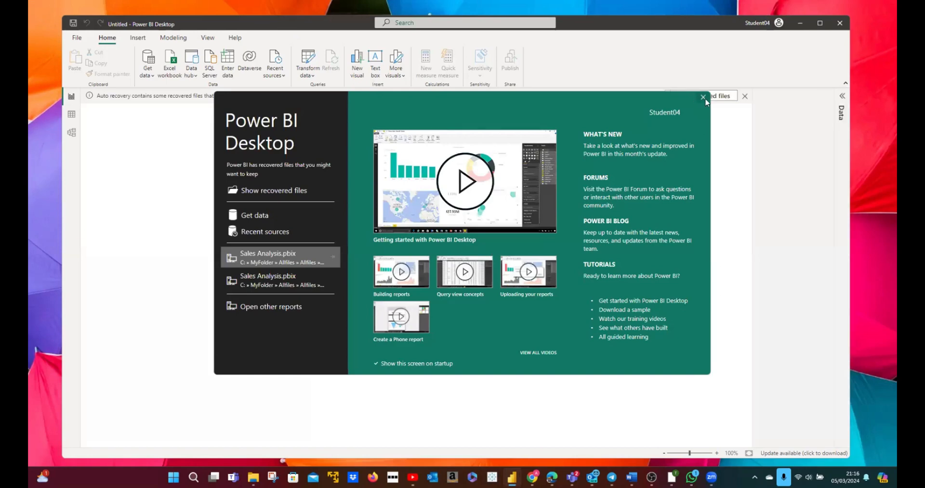
pyautogui.click(703, 98)
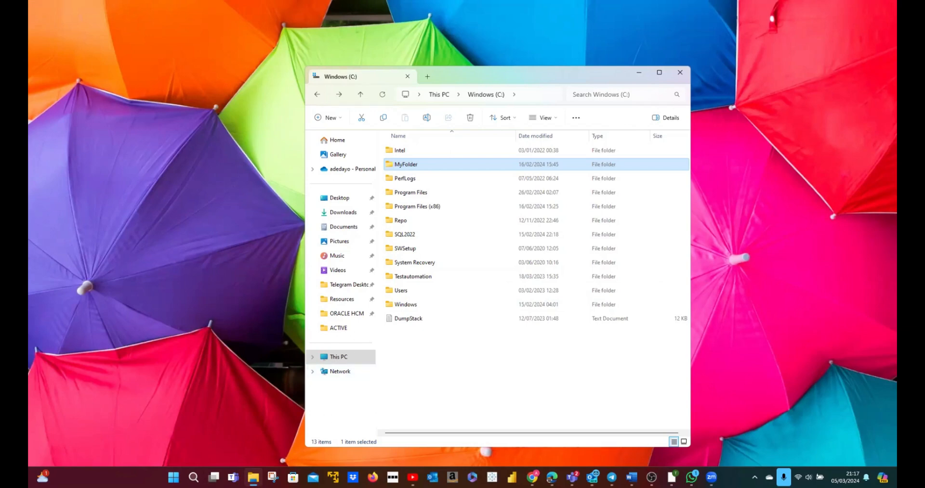
pyautogui.click(711, 478)
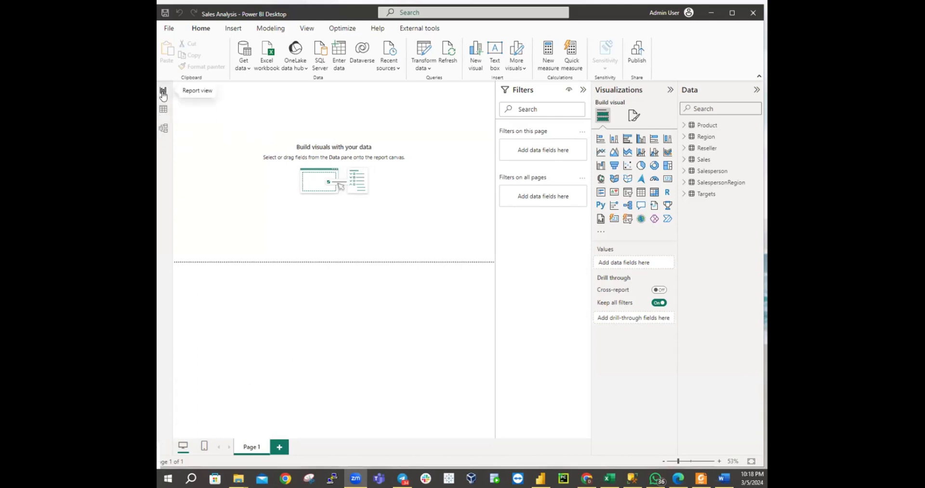
# Step: Collapse the Filters and Visualizations panes to widen the report canvas
pyautogui.click(583, 91)
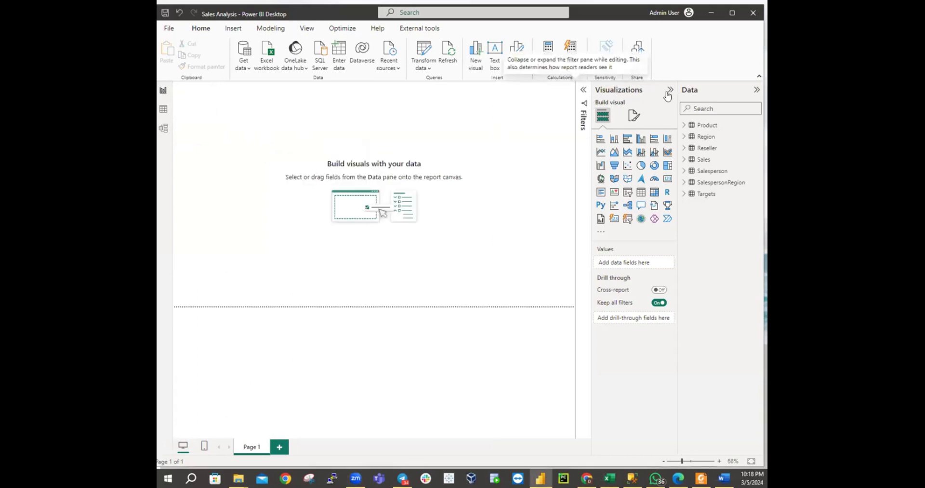
pyautogui.click(668, 92)
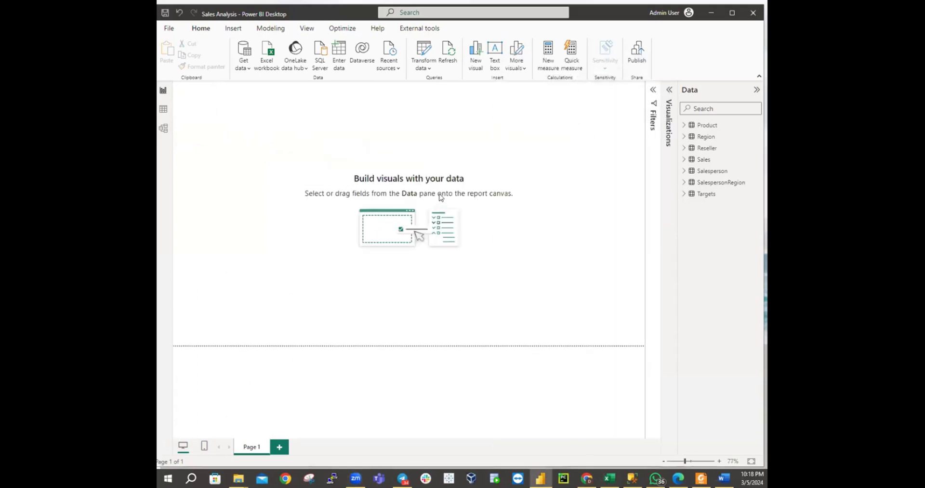
# Step: Review the rows of the Product, Region, Reseller, Sales, Salesperson, SalespersonRegion and Targets tables in Table view
pyautogui.click(164, 109)
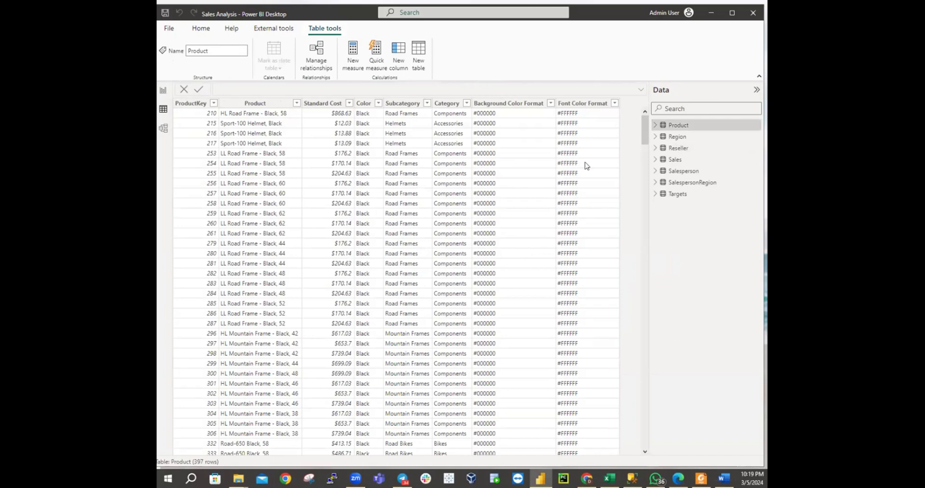
pyautogui.click(676, 137)
pyautogui.click(677, 148)
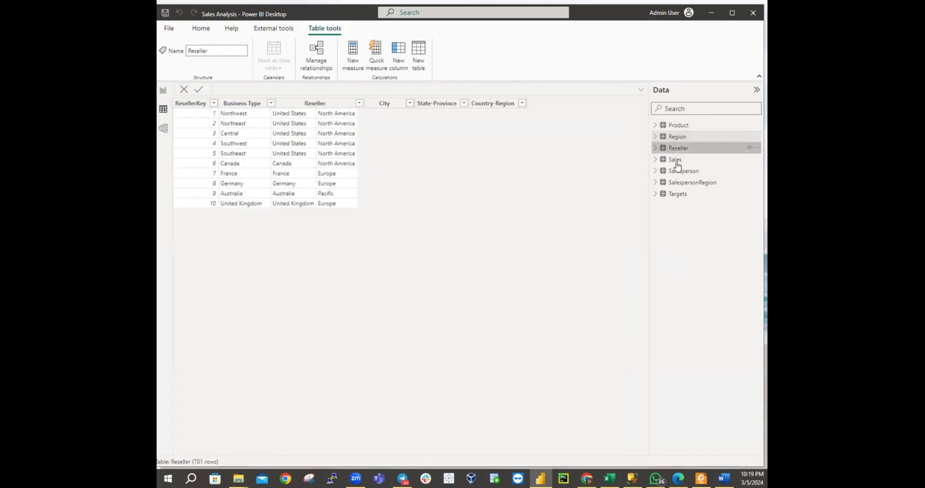
pyautogui.click(674, 159)
pyautogui.click(685, 174)
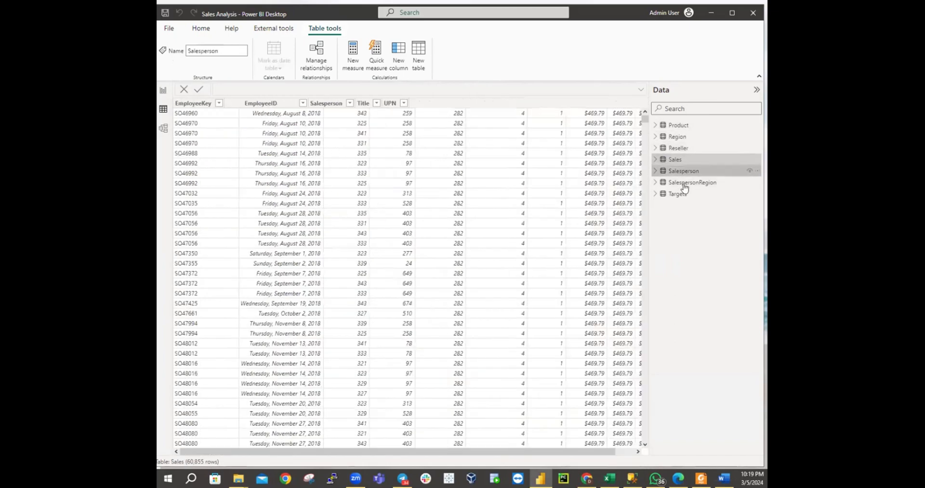
pyautogui.click(685, 184)
pyautogui.click(682, 195)
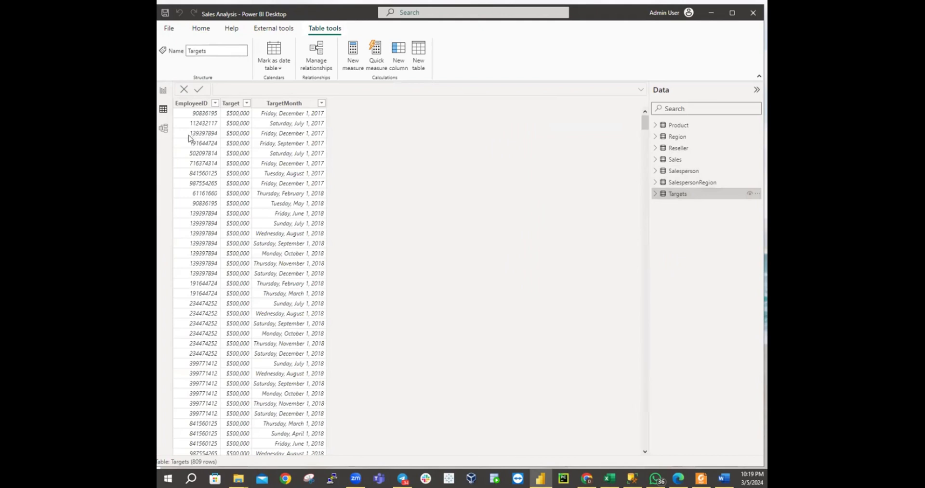
# Step: Switch to Model view and collapse the Properties pane
pyautogui.click(163, 131)
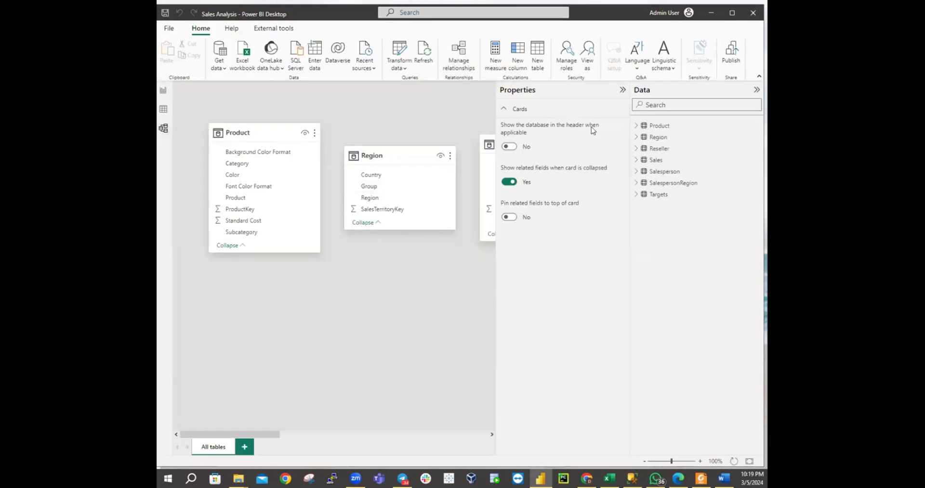
pyautogui.click(621, 90)
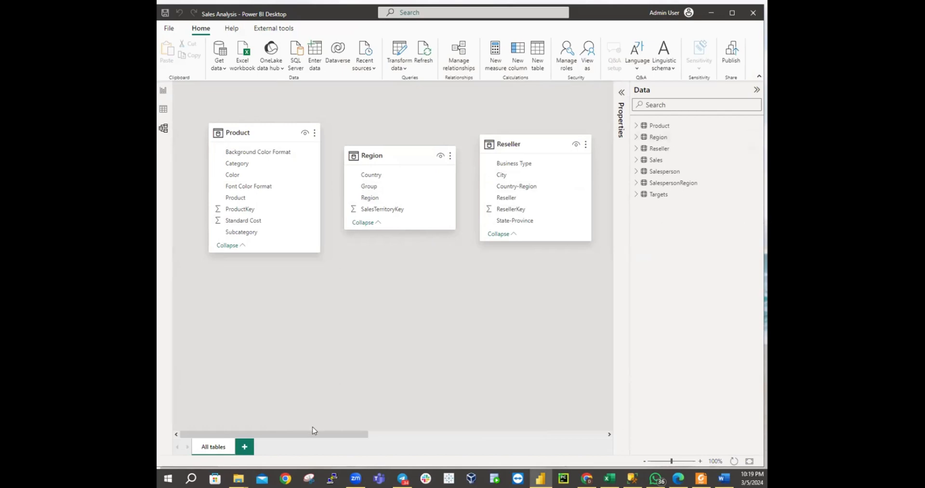
# Step: Move the Sales table below the Product and Region tables in the model diagram
pyautogui.moveTo(284, 436); pyautogui.dragTo(436, 446)
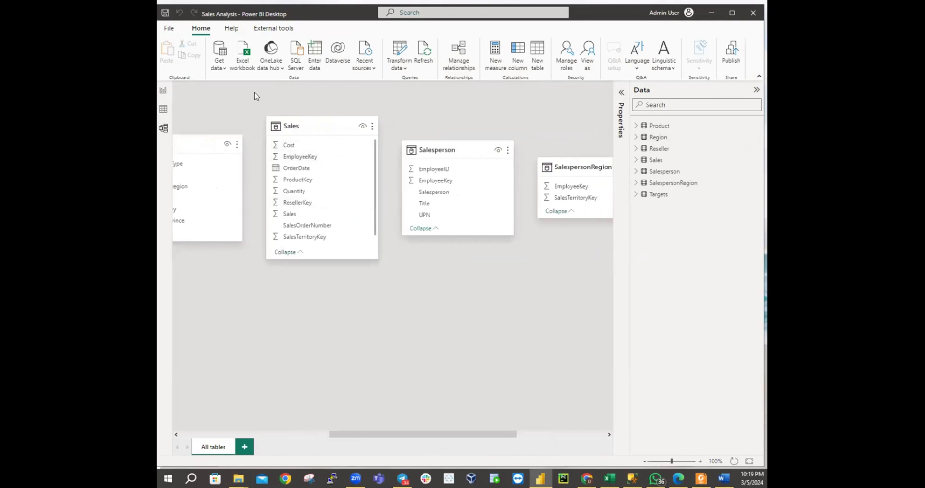
pyautogui.moveTo(257, 96); pyautogui.dragTo(433, 230)
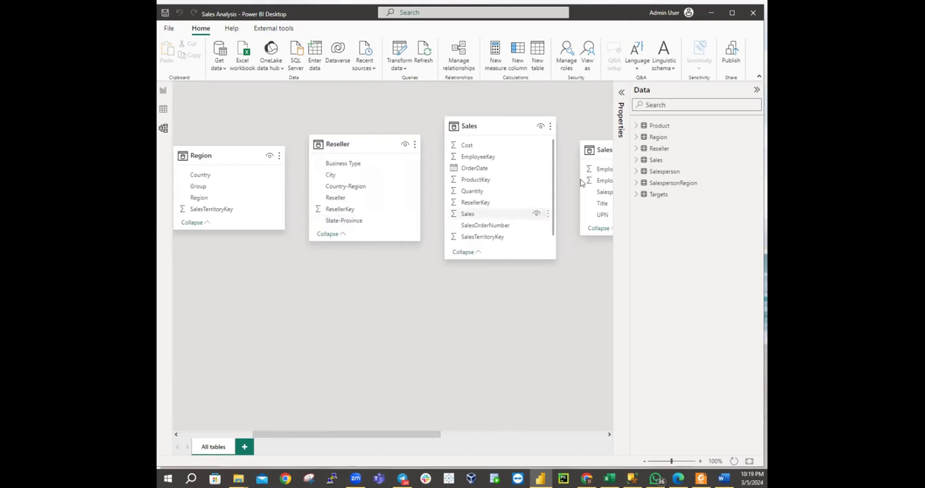
pyautogui.click(506, 120)
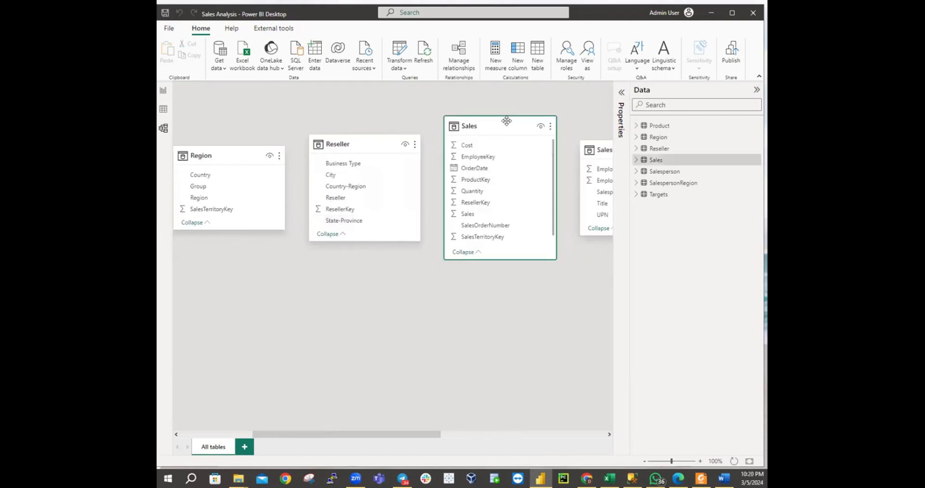
pyautogui.moveTo(506, 121); pyautogui.dragTo(182, 265)
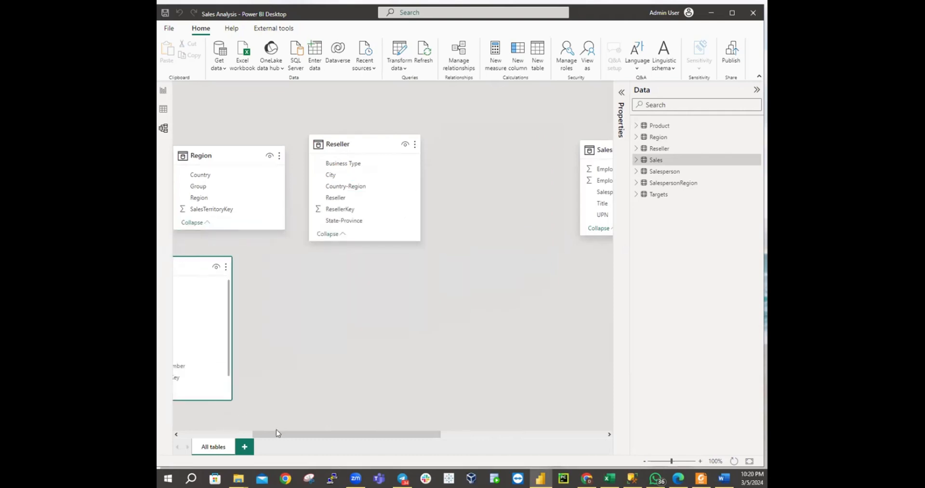
# Step: Move the Sales table directly below Product and place the Salesperson table beside it, below Region
pyautogui.moveTo(275, 433); pyautogui.dragTo(202, 433)
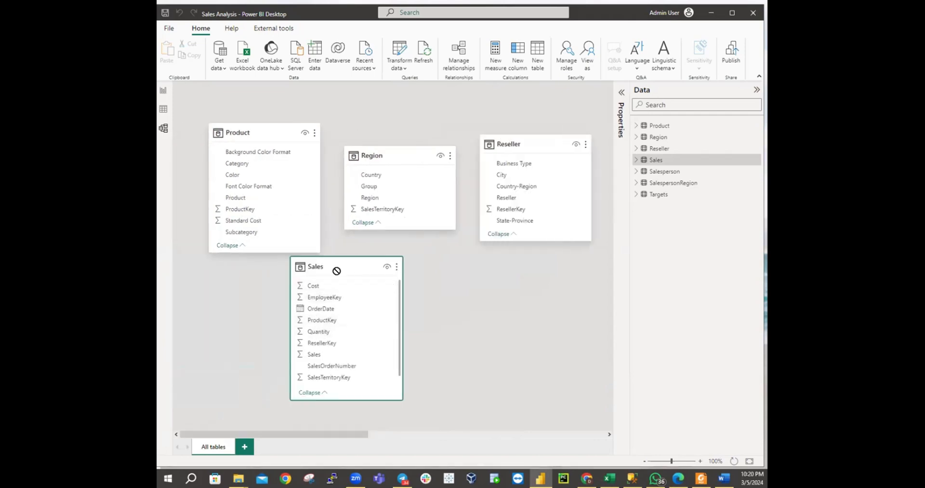
pyautogui.moveTo(308, 278); pyautogui.dragTo(224, 285)
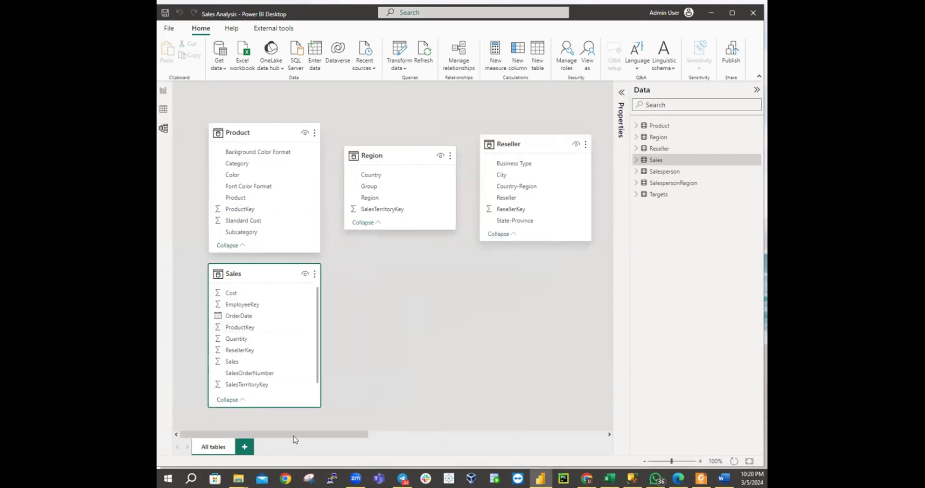
pyautogui.moveTo(309, 435); pyautogui.dragTo(515, 438)
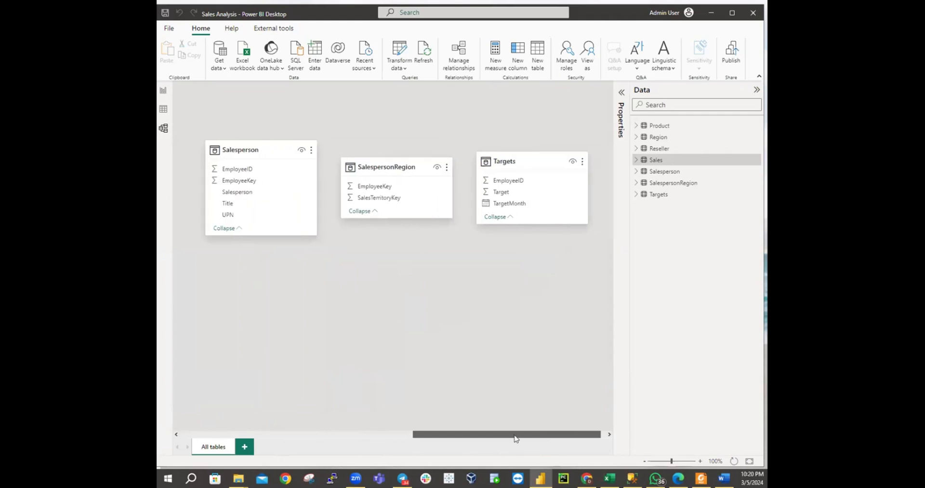
pyautogui.moveTo(272, 150); pyautogui.dragTo(215, 345)
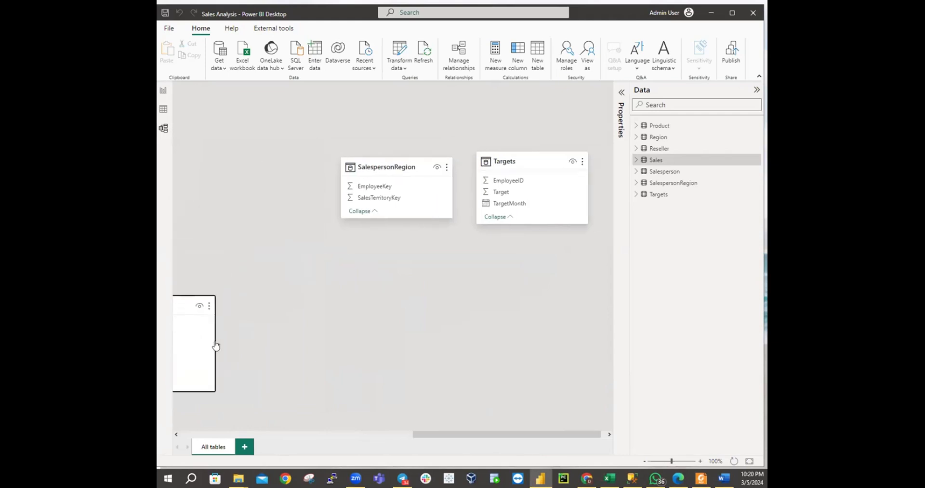
pyautogui.moveTo(417, 437); pyautogui.dragTo(313, 422)
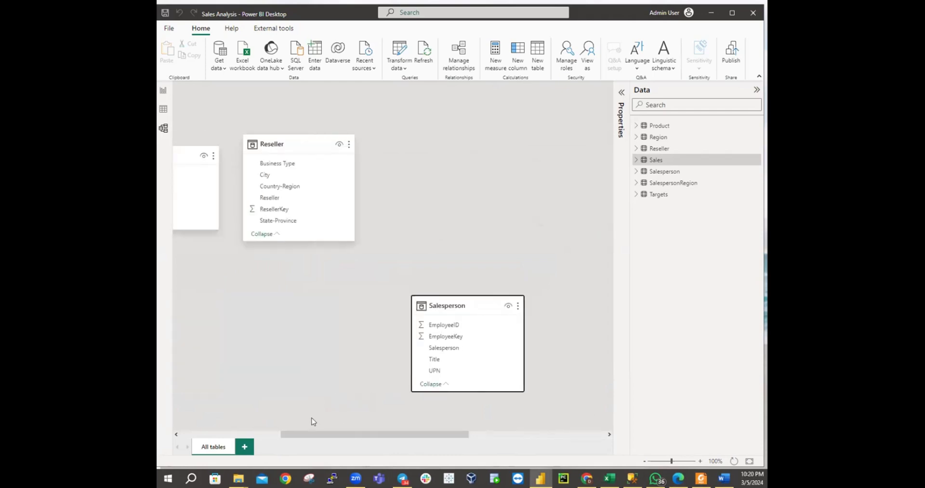
pyautogui.moveTo(469, 306); pyautogui.dragTo(184, 272)
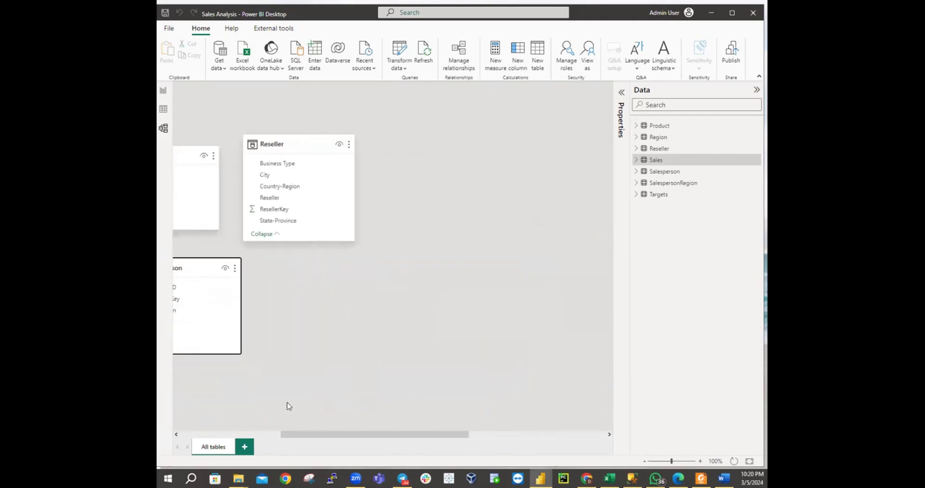
pyautogui.moveTo(308, 432); pyautogui.dragTo(171, 411)
pyautogui.moveTo(416, 268); pyautogui.dragTo(397, 273)
# Step: Move the SalespersonRegion table out of the far end of the row to just below and right of Salesperson
pyautogui.moveTo(356, 434); pyautogui.dragTo(483, 435)
pyautogui.click(593, 435)
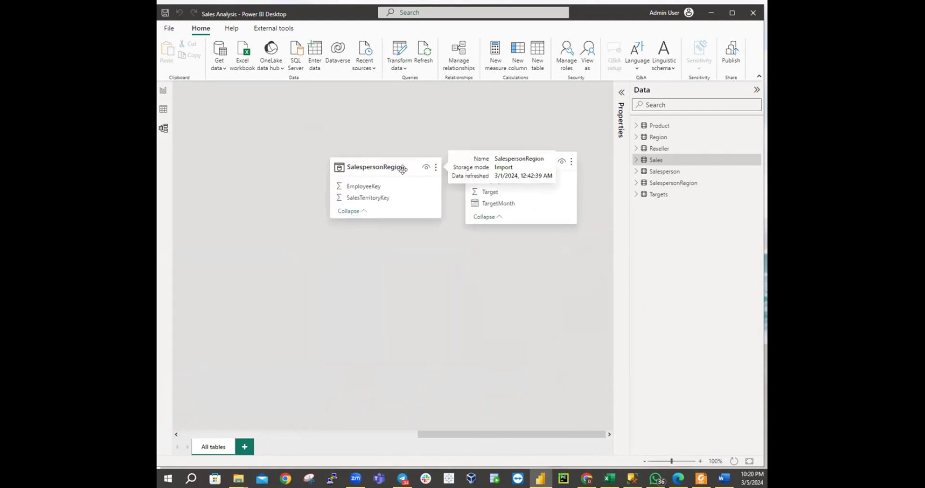
pyautogui.moveTo(402, 162); pyautogui.dragTo(153, 315)
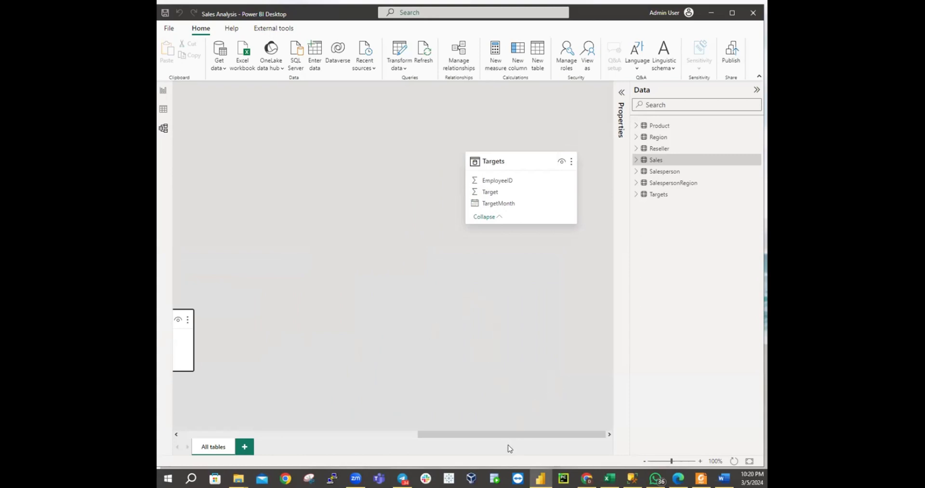
pyautogui.moveTo(502, 436); pyautogui.dragTo(295, 434)
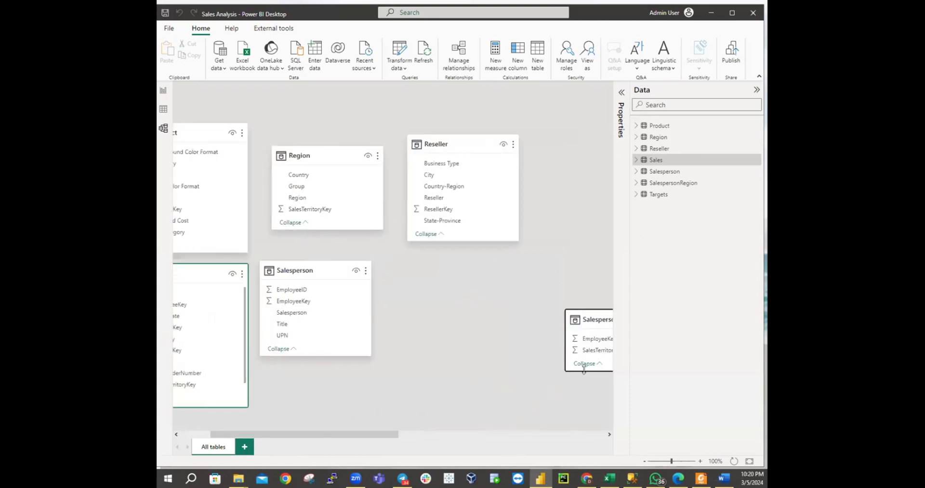
pyautogui.moveTo(605, 316); pyautogui.dragTo(452, 300)
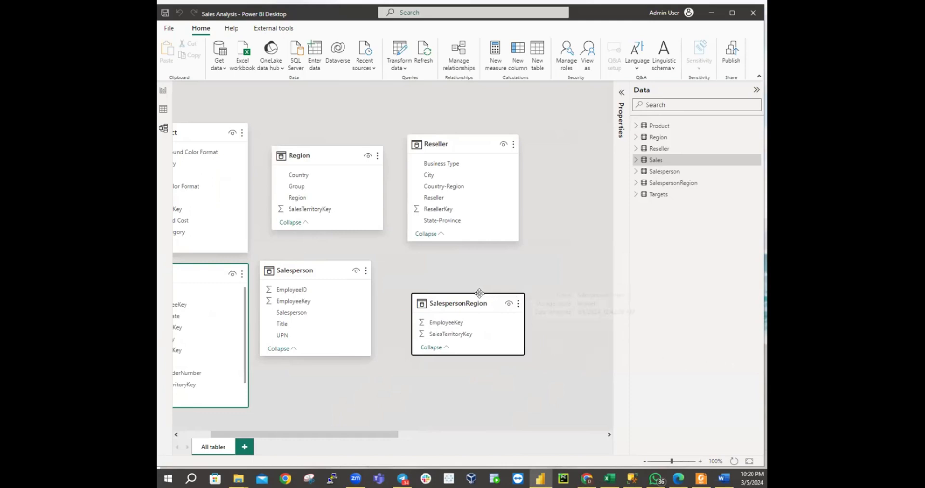
pyautogui.moveTo(471, 305); pyautogui.dragTo(422, 370)
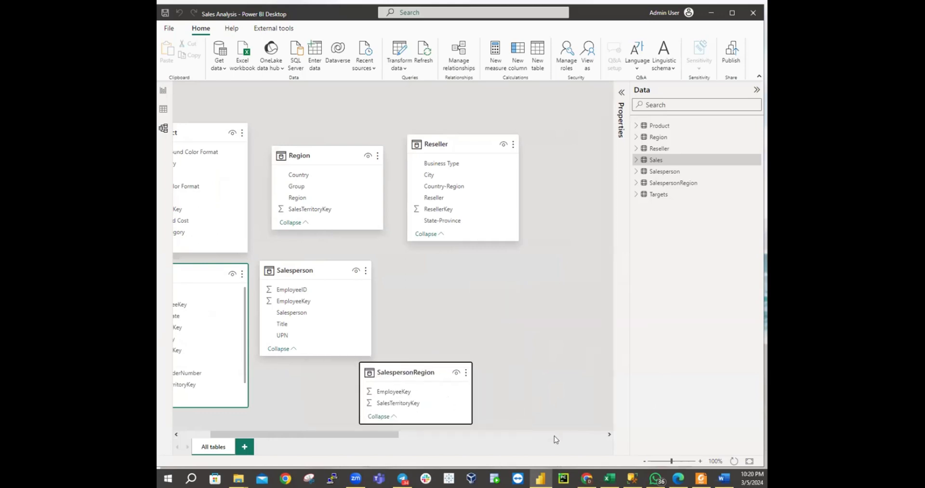
# Step: Move the Targets table below Reseller, beside Salesperson and above SalespersonRegion
pyautogui.moveTo(401, 434); pyautogui.dragTo(669, 450)
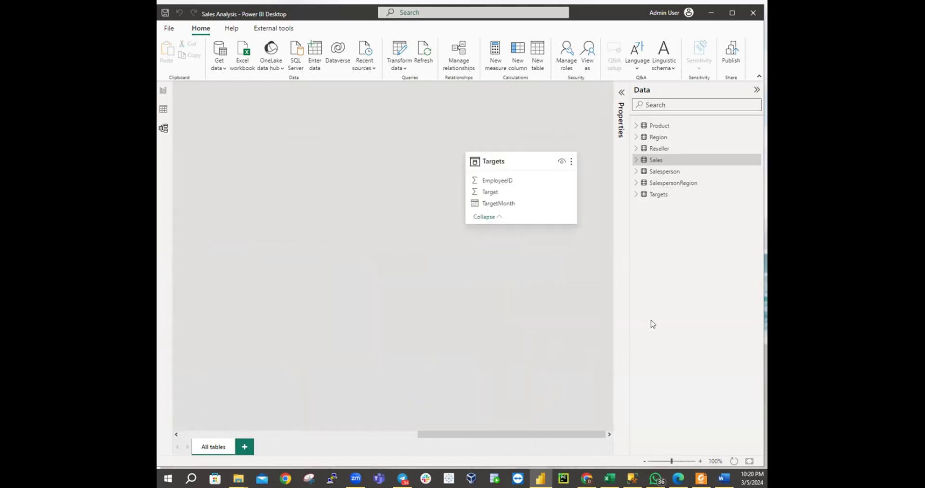
pyautogui.moveTo(527, 159); pyautogui.dragTo(530, 266)
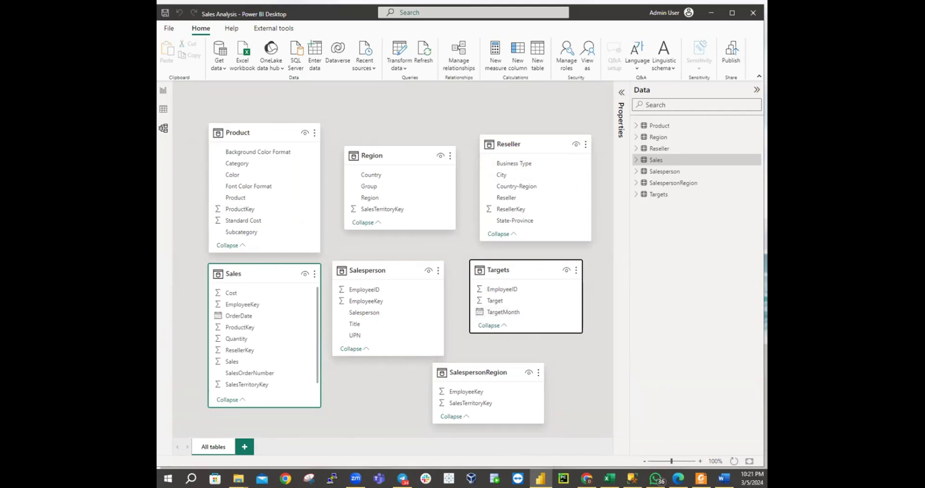
pyautogui.click(164, 129)
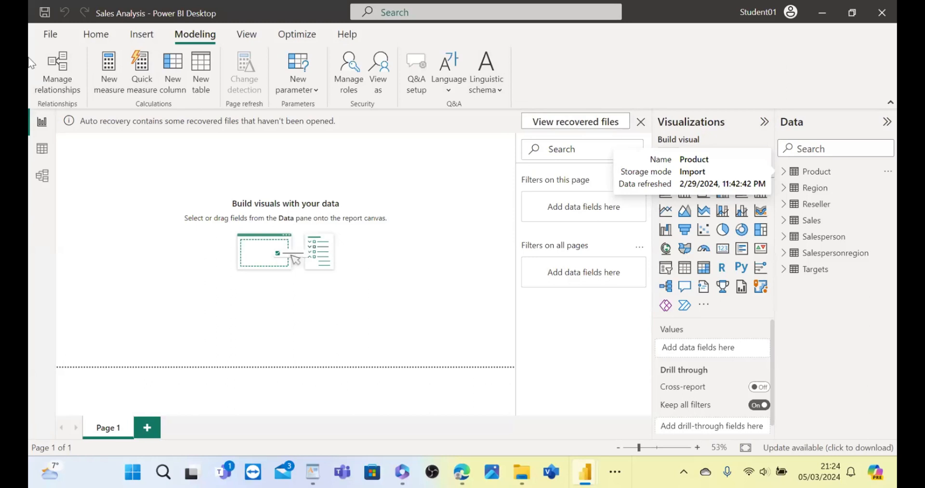
# Step: Switch the Sales Analysis report from Report view to Model view
pyautogui.click(54, 39)
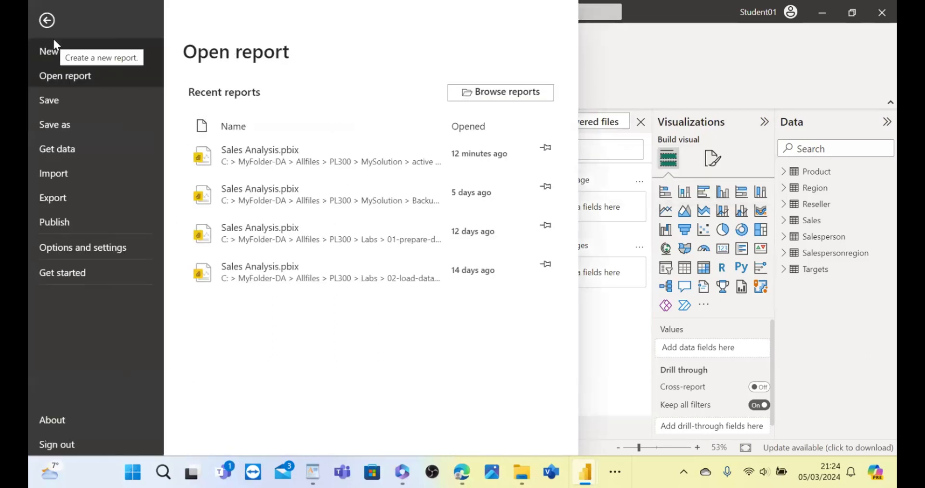
pyautogui.click(634, 90)
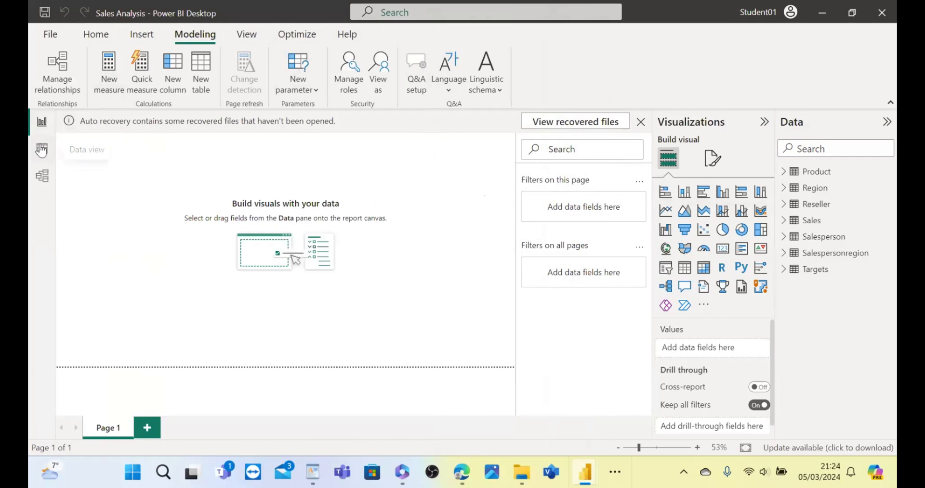
pyautogui.click(42, 177)
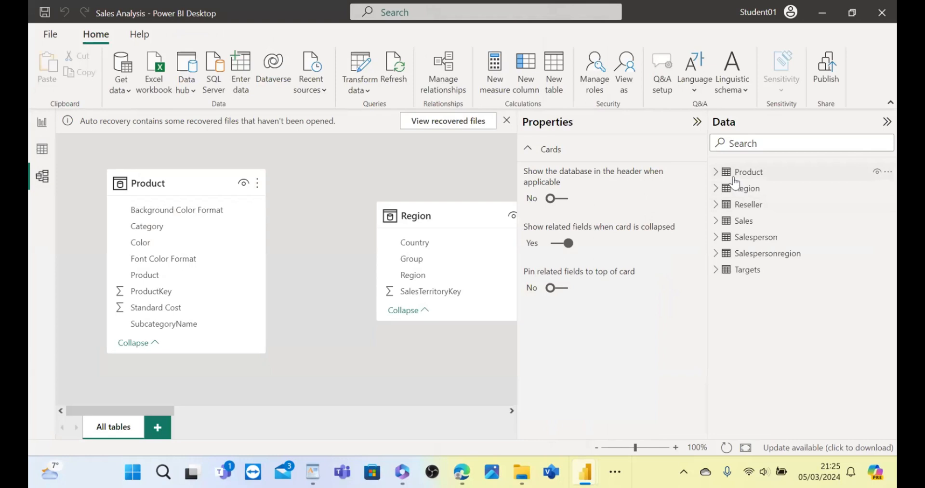
# Step: Reposition the Product table in the model diagram, slightly closer to Region but clear of it
pyautogui.moveTo(732, 176); pyautogui.dragTo(372, 161)
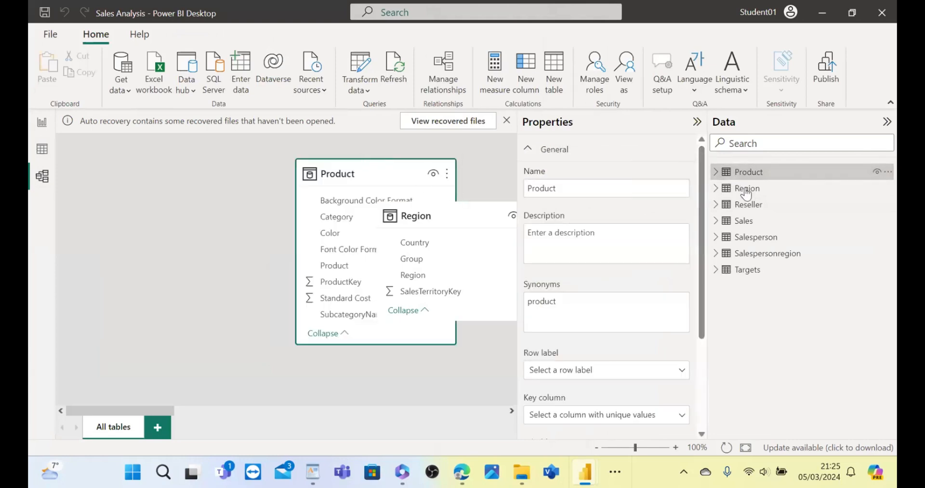
pyautogui.moveTo(410, 169); pyautogui.dragTo(256, 172)
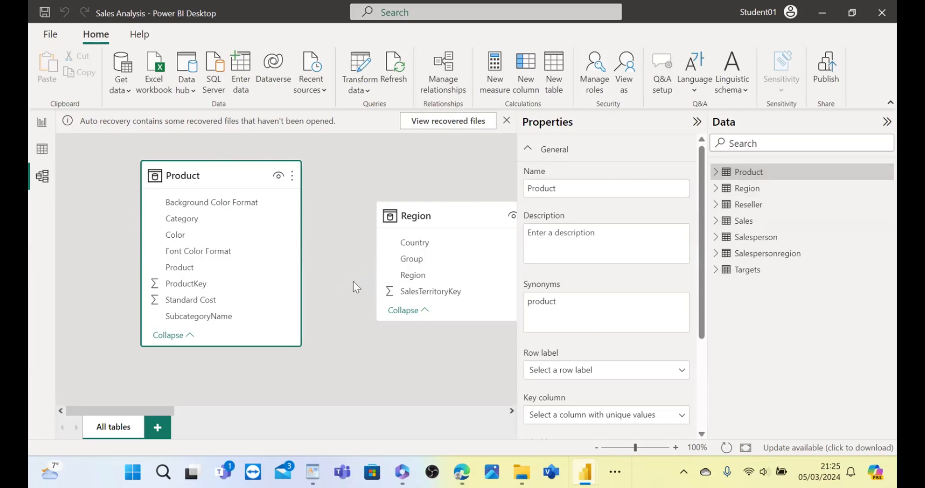
pyautogui.moveTo(313, 471)
pyautogui.click(270, 145)
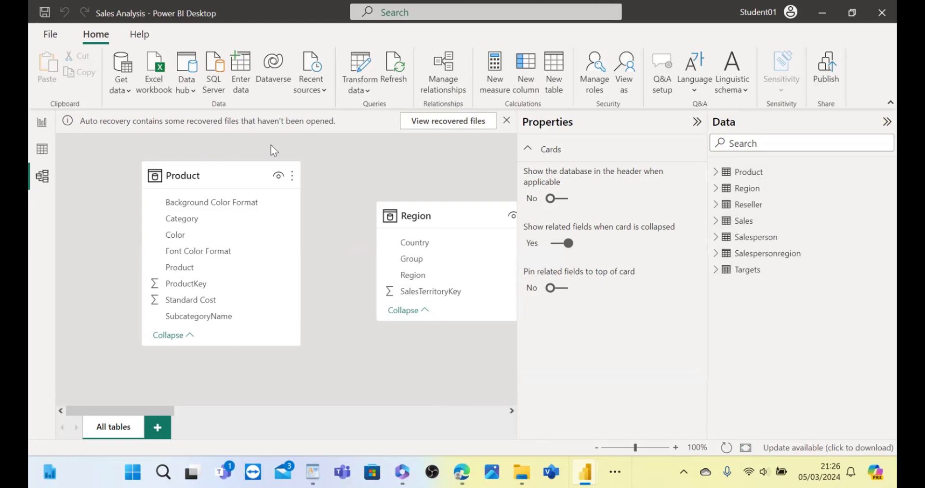
# Step: Reduce the diagram zoom to 42% and move the Sales table directly below the Product table
pyautogui.scroll(-3, 273, 146)
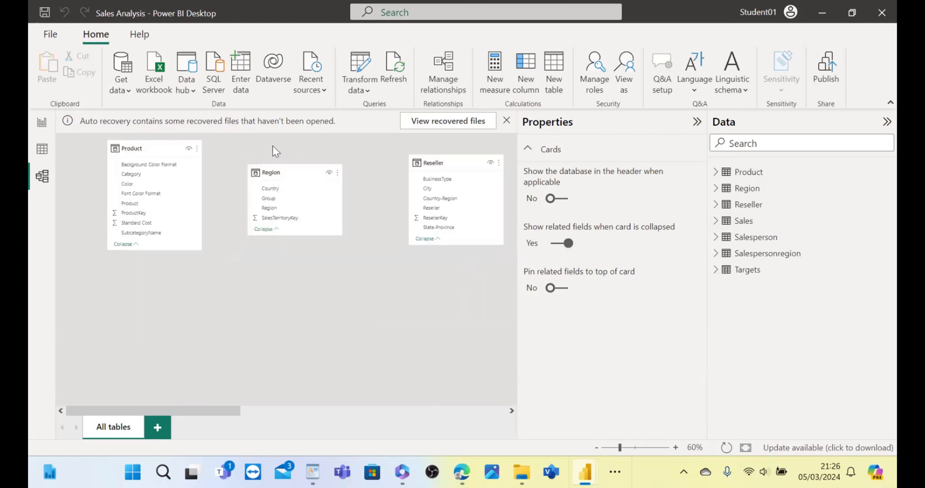
pyautogui.scroll(-1, 272, 146)
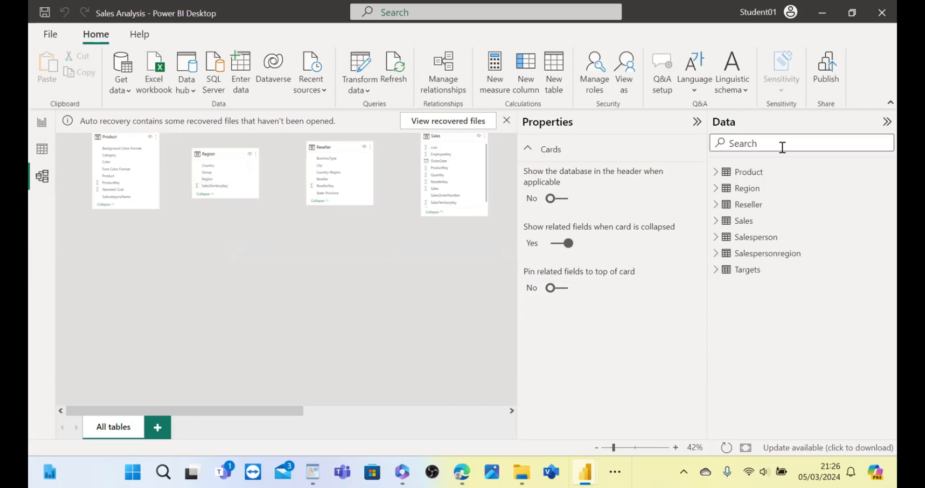
pyautogui.click(746, 224)
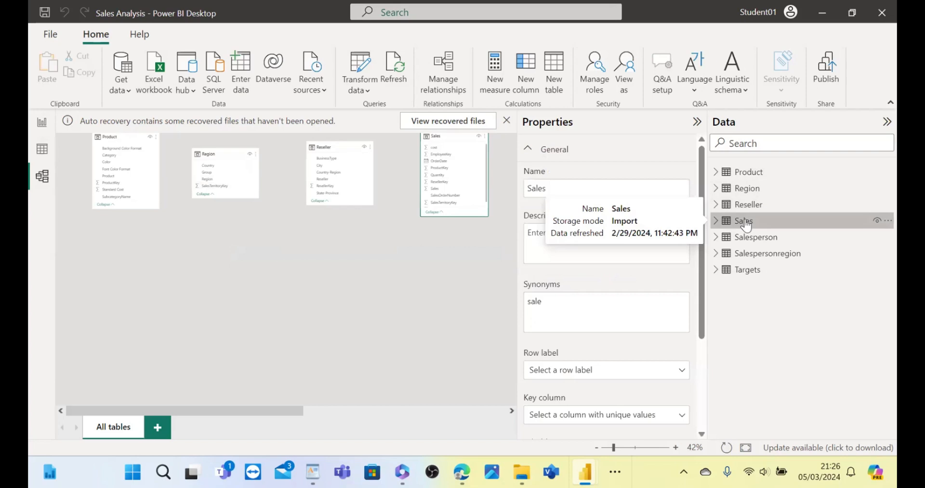
pyautogui.moveTo(746, 224); pyautogui.dragTo(113, 225)
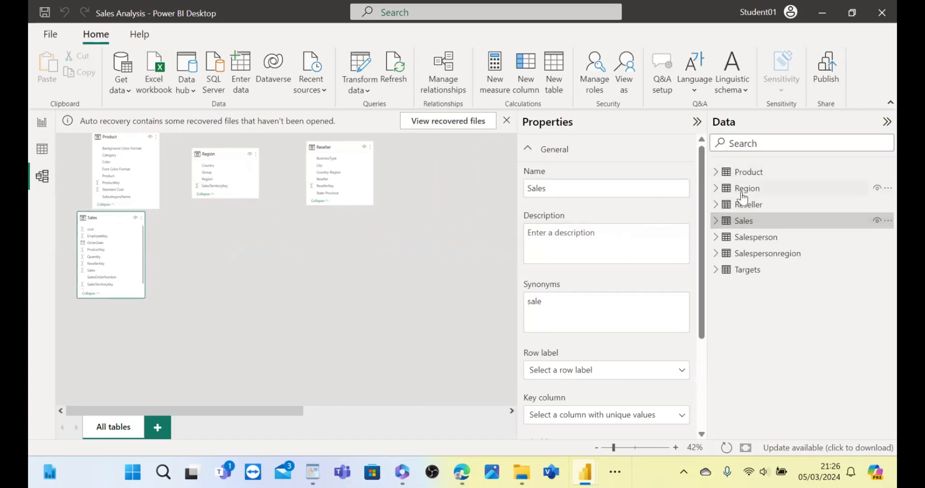
pyautogui.moveTo(764, 216)
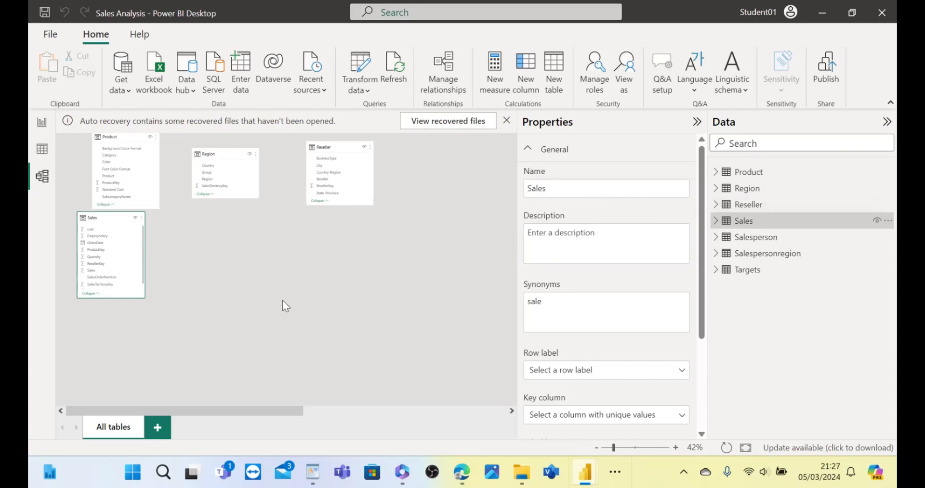
pyautogui.click(164, 370)
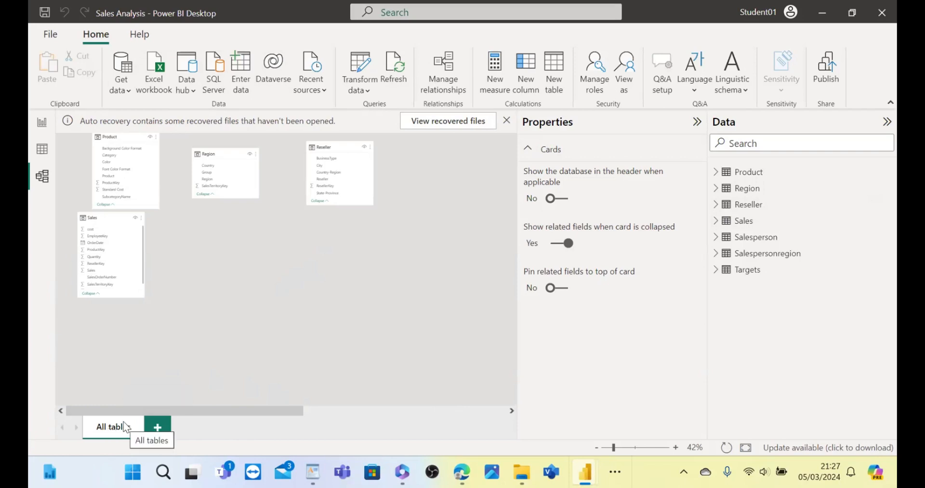
# Step: Move the Salesperson and Salespersonregion tables down below the level of Targets, with Salespersonregion lower and to the right
pyautogui.moveTo(194, 412); pyautogui.dragTo(406, 404)
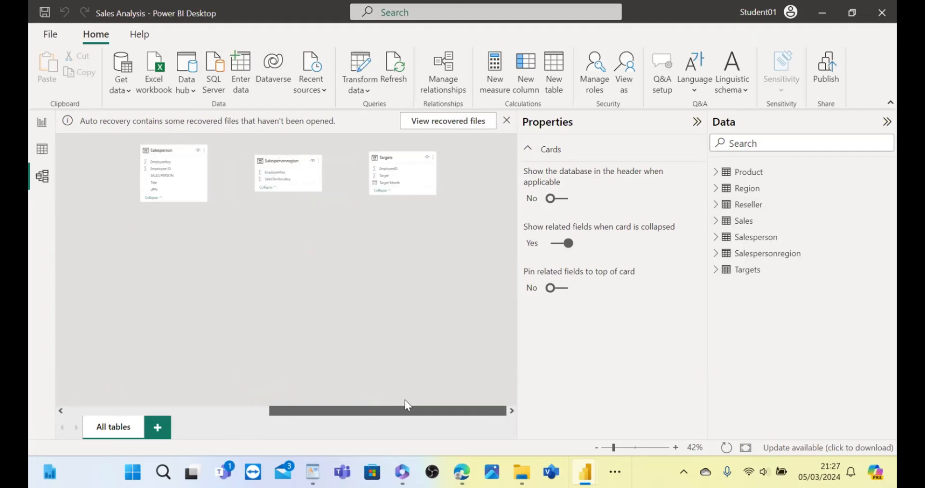
pyautogui.moveTo(404, 400); pyautogui.dragTo(385, 400)
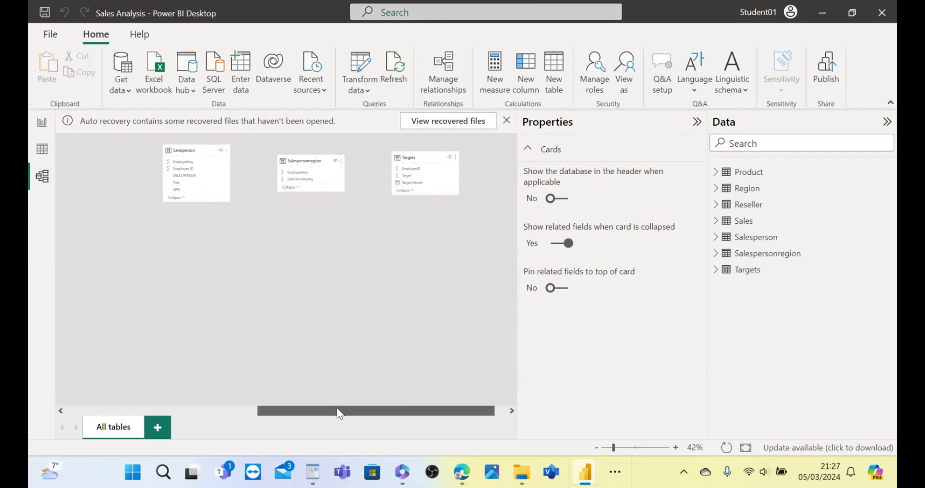
pyautogui.moveTo(337, 411)
pyautogui.mouseDown()
pyautogui.moveTo(249, 411)
pyautogui.moveTo(331, 408)
pyautogui.mouseUp()
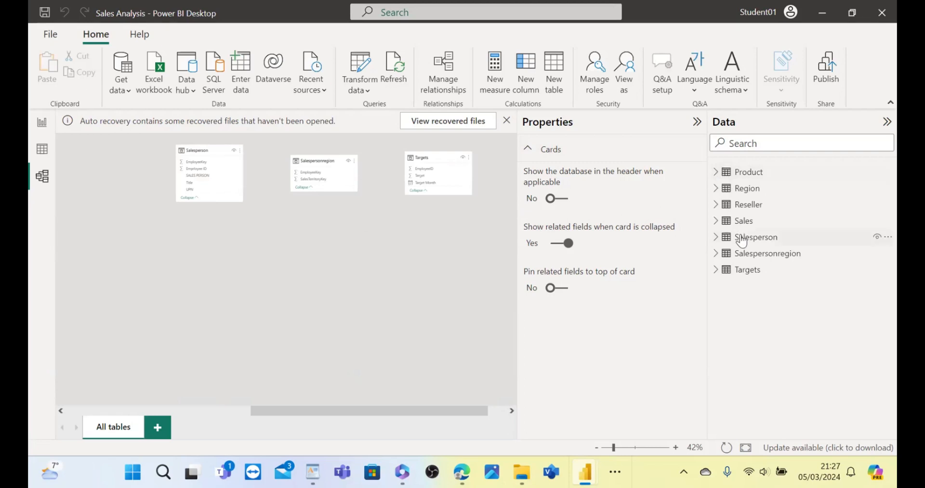
pyautogui.moveTo(742, 240)
pyautogui.moveTo(742, 241); pyautogui.dragTo(247, 246)
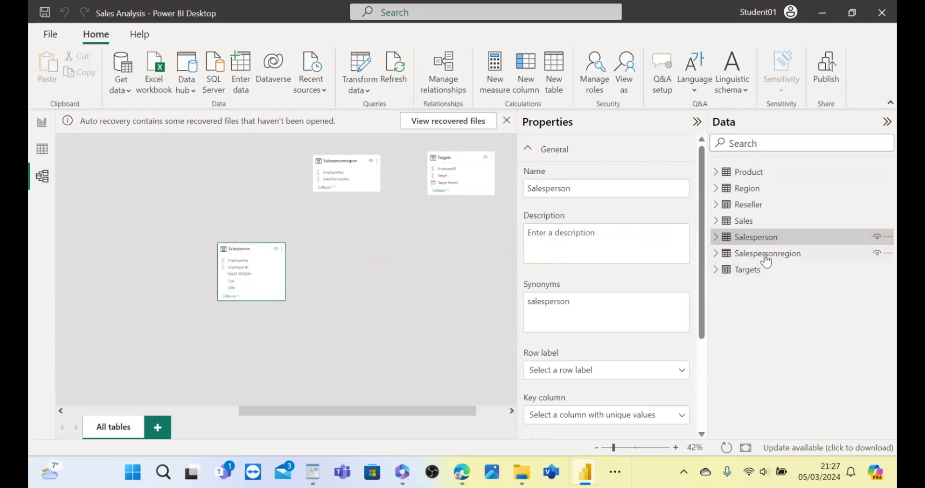
pyautogui.moveTo(765, 260)
pyautogui.moveTo(766, 260); pyautogui.dragTo(375, 316)
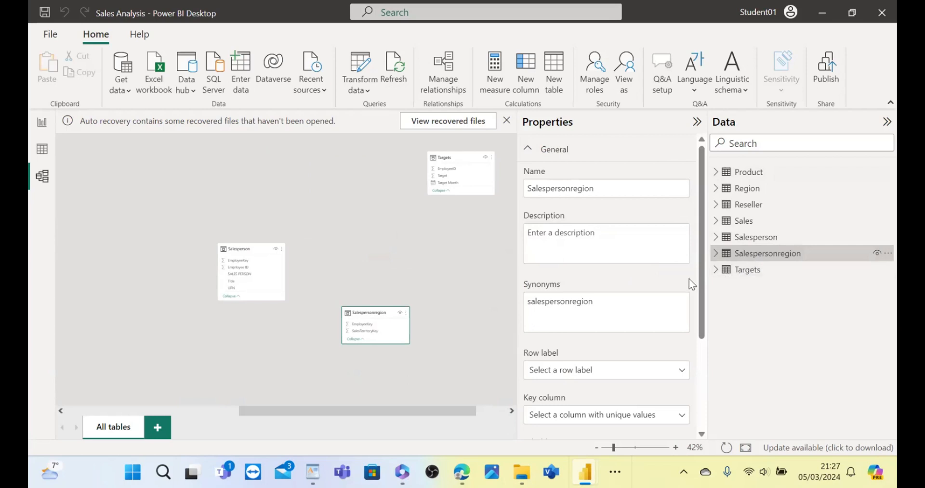
pyautogui.click(398, 273)
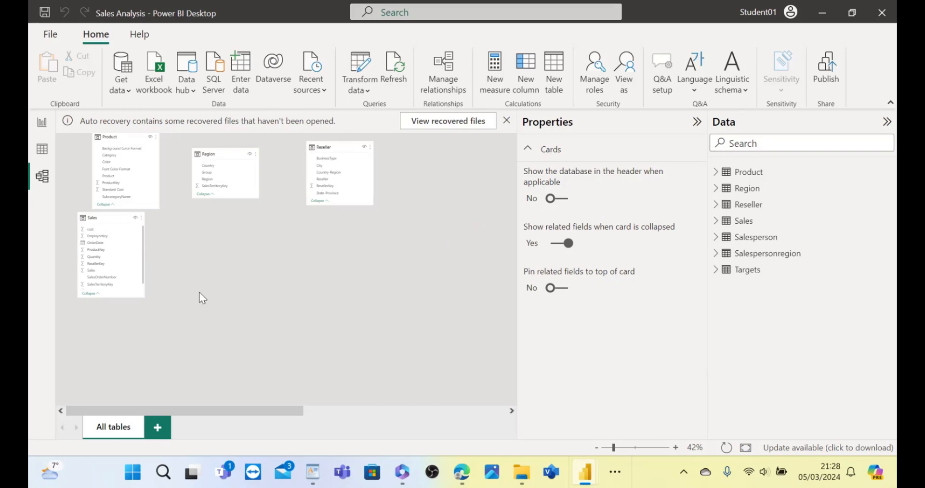
# Step: Move the Salesperson and Salespersonregion tables away from Targets, closer to the Reseller side of the model diagram
pyautogui.moveTo(186, 410); pyautogui.dragTo(469, 423)
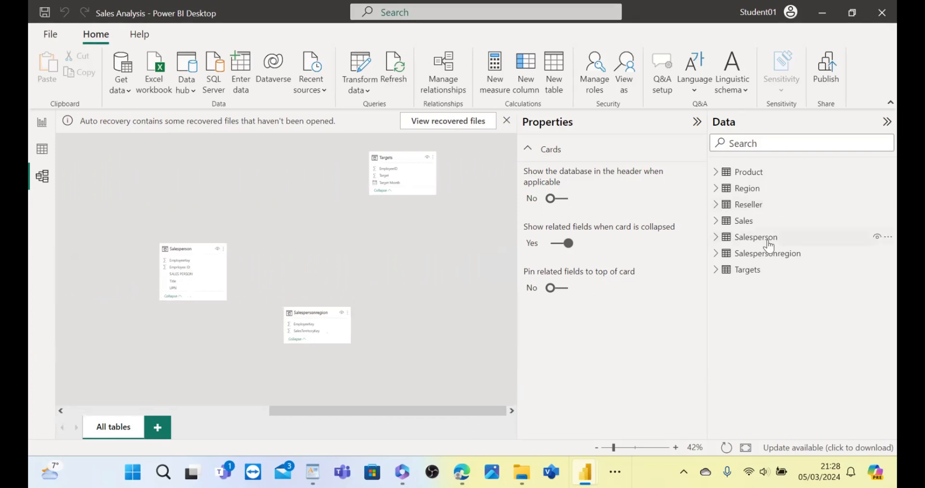
pyautogui.moveTo(769, 246)
pyautogui.moveTo(767, 237); pyautogui.dragTo(364, 198)
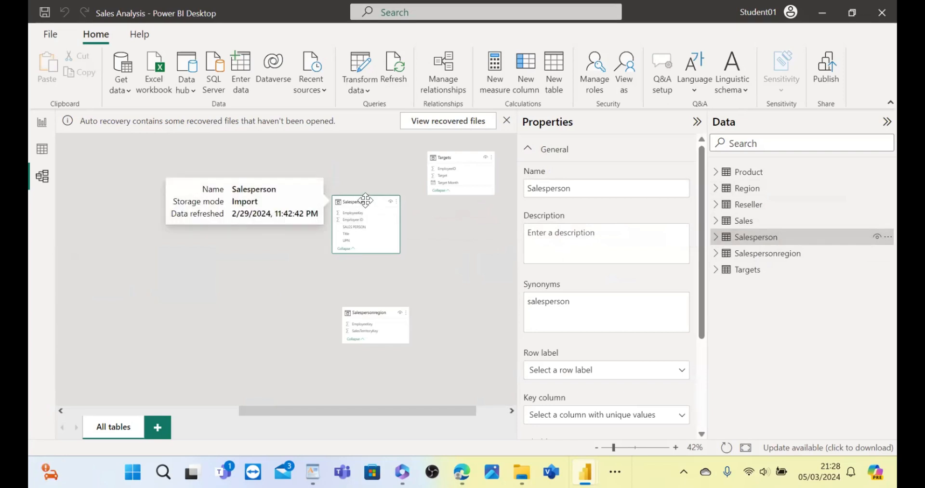
pyautogui.moveTo(365, 200); pyautogui.dragTo(62, 178)
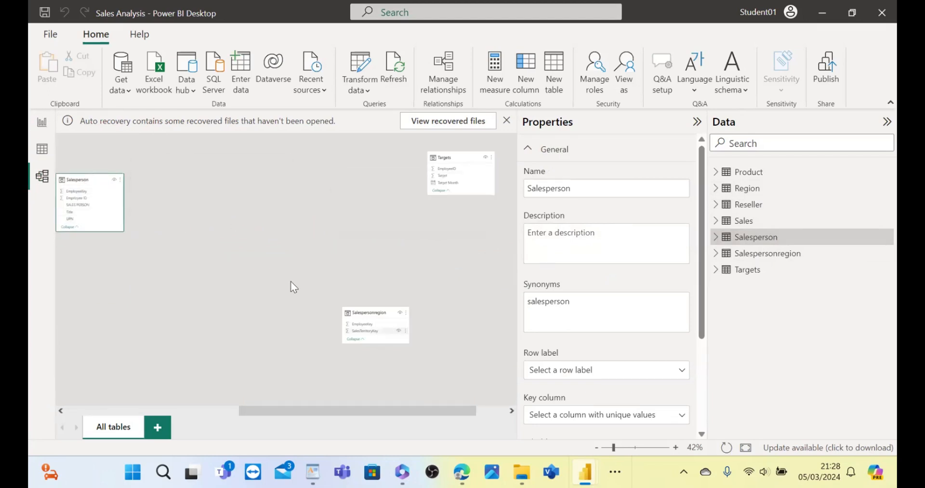
pyautogui.moveTo(361, 311); pyautogui.dragTo(160, 278)
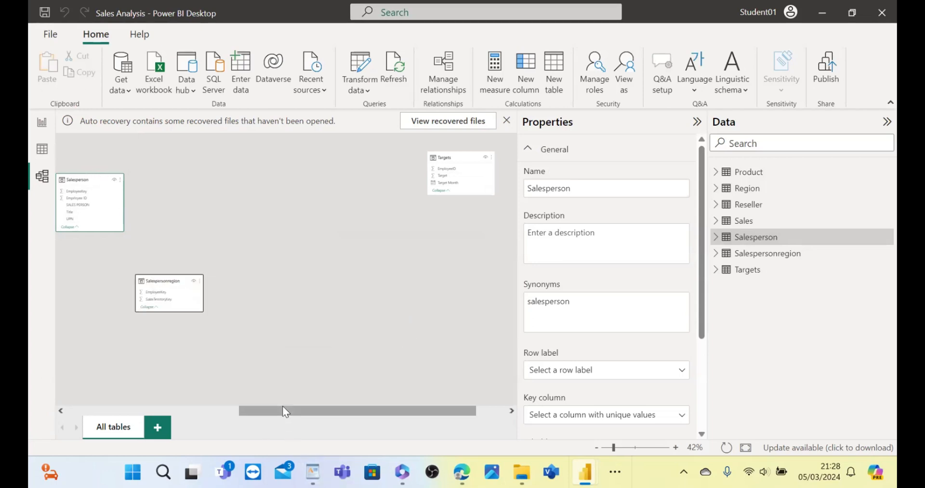
# Step: Place Salespersonregion beneath the Region table and Salesperson below it, at the lower corner of Sales
pyautogui.moveTo(282, 407); pyautogui.dragTo(132, 394)
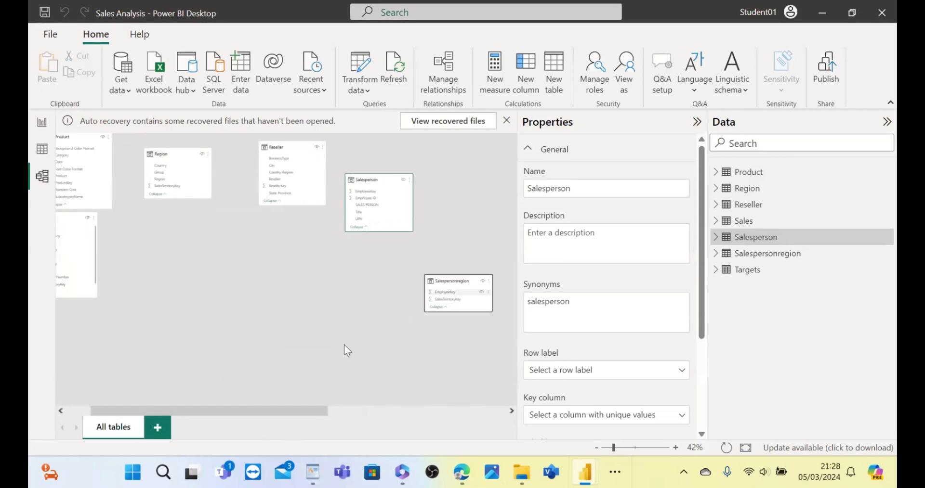
pyautogui.moveTo(432, 275); pyautogui.dragTo(139, 236)
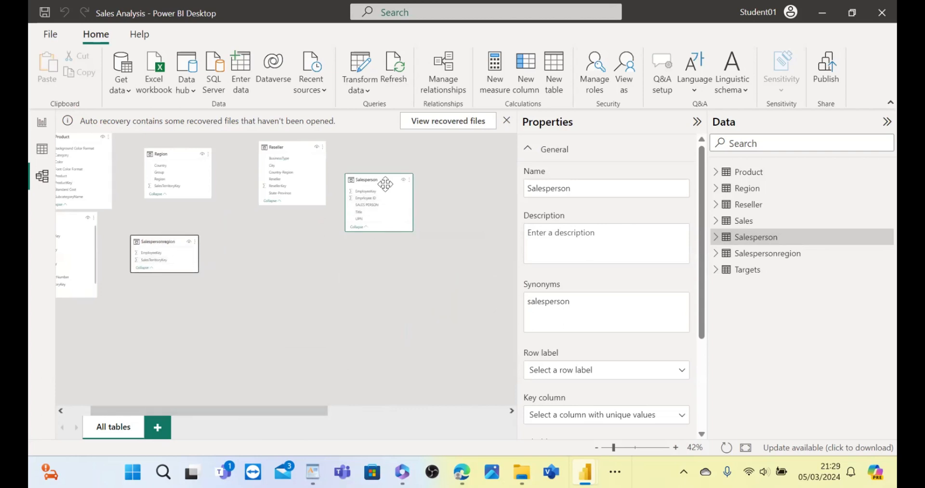
pyautogui.moveTo(380, 181); pyautogui.dragTo(158, 311)
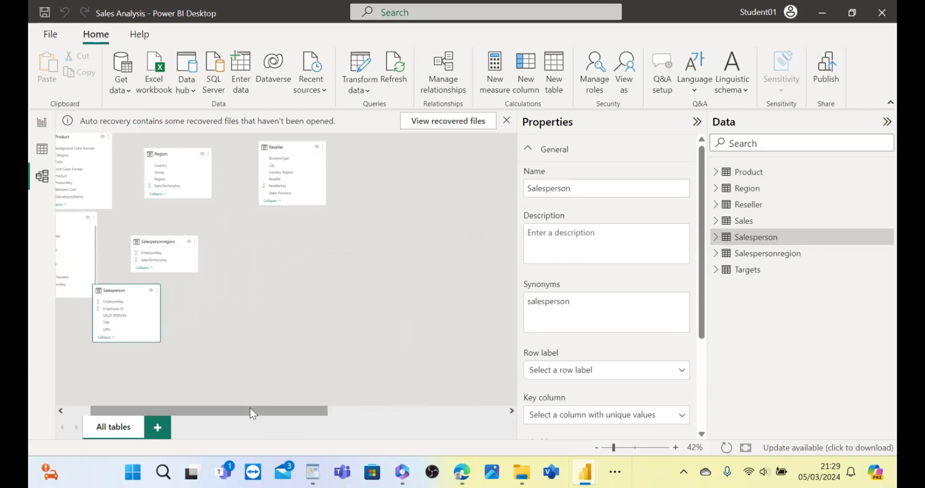
# Step: Bring Targets next to Reseller and tighten the spacing of Reseller, Region and Salespersonregion around the Product and Sales tables
pyautogui.moveTo(250, 410); pyautogui.dragTo(470, 355)
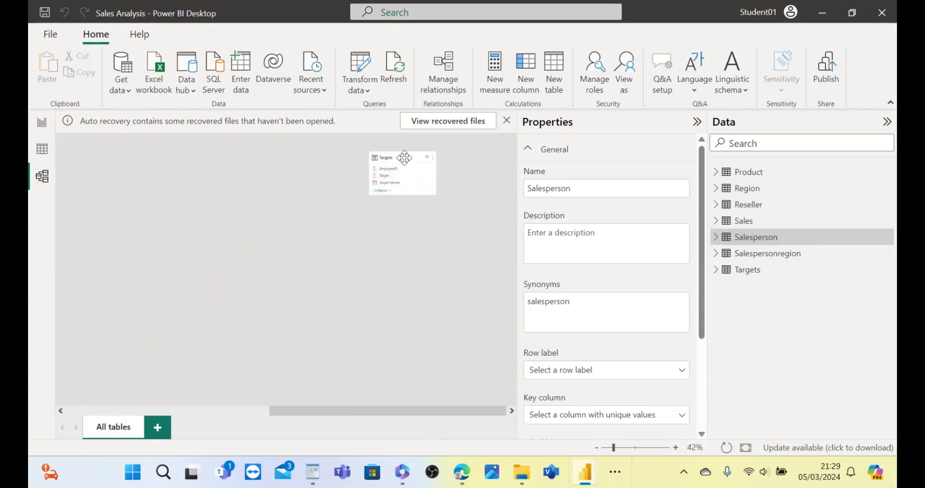
pyautogui.moveTo(404, 158)
pyautogui.mouseDown()
pyautogui.moveTo(334, 161)
pyautogui.moveTo(308, 120)
pyautogui.moveTo(433, 123)
pyautogui.moveTo(436, 138)
pyautogui.moveTo(416, 150)
pyautogui.mouseUp()
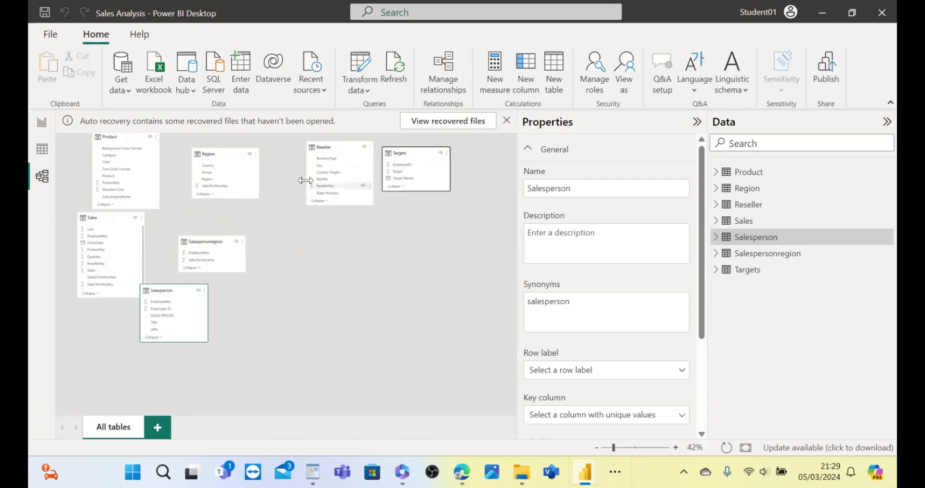
pyautogui.moveTo(333, 149); pyautogui.dragTo(316, 148)
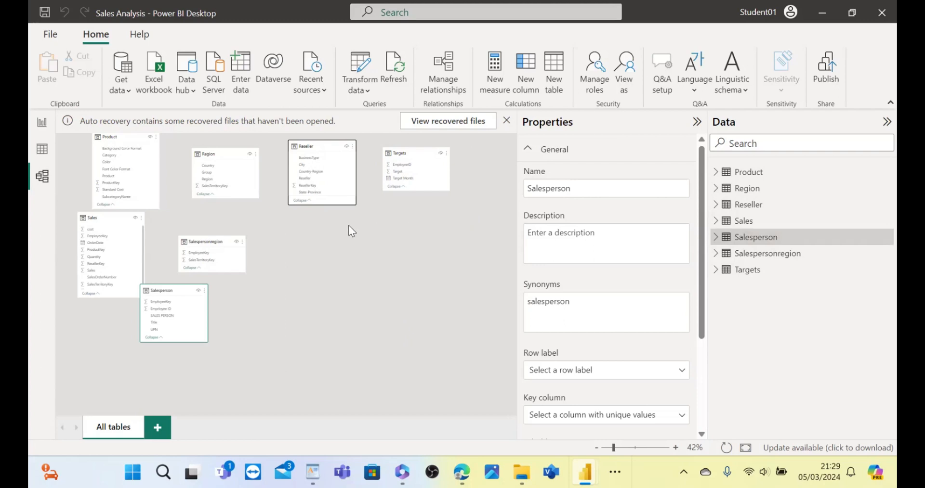
pyautogui.moveTo(237, 242); pyautogui.dragTo(208, 139)
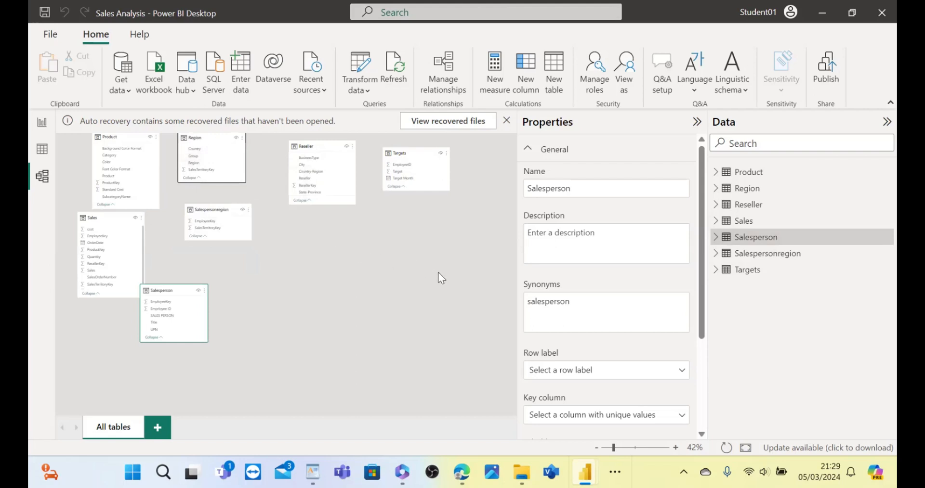
pyautogui.click(361, 273)
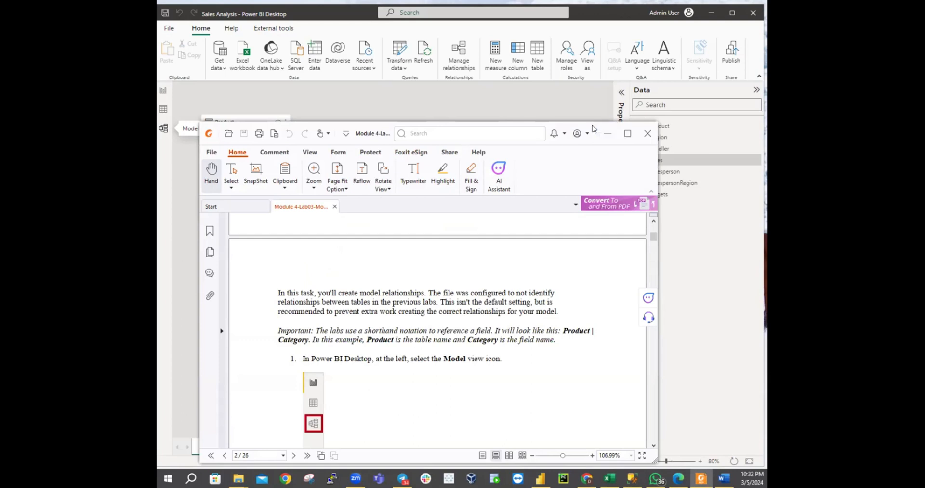
# Step: Minimise the PDF lab guide and write the indented shorthand example "Product | Category" in a blank Notepad document, highlighting it briefly
pyautogui.click(607, 133)
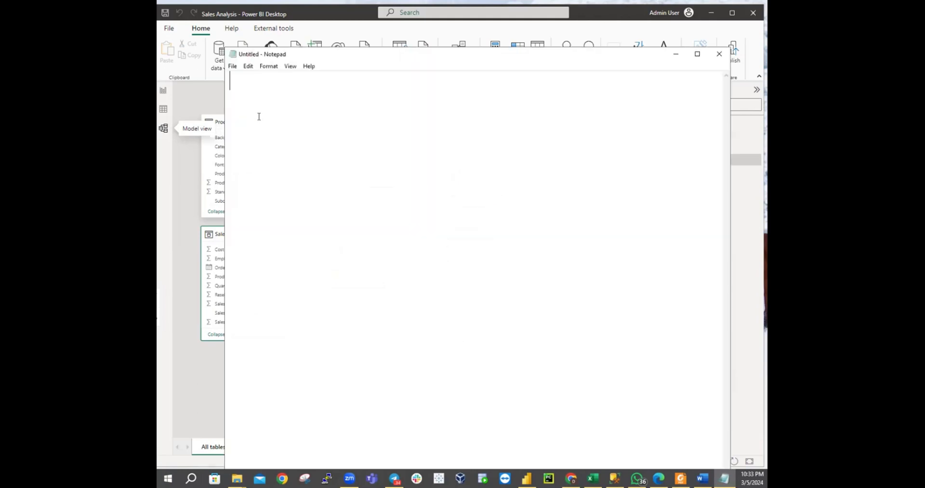
pyautogui.press('Return')
pyautogui.press('Return')
pyautogui.press('Return')
pyautogui.press('Tab')
pyautogui.write('Produ')
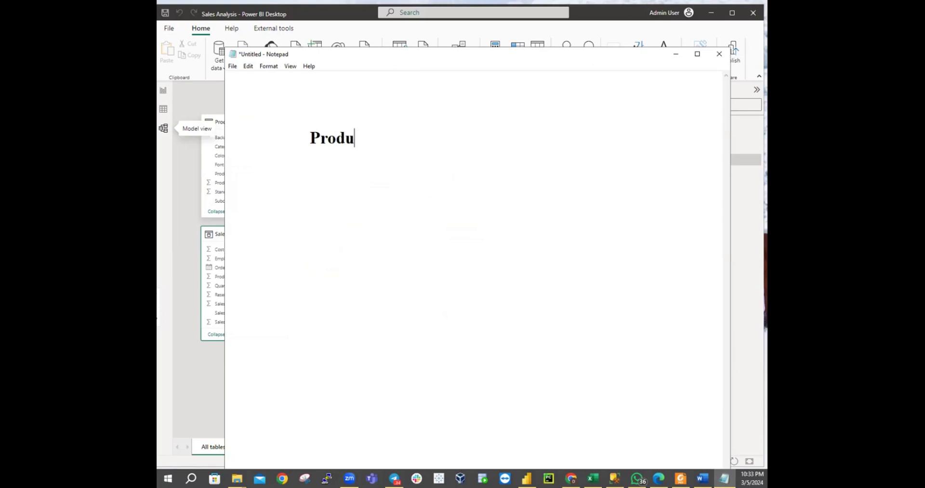
pyautogui.write('ct | Cate')
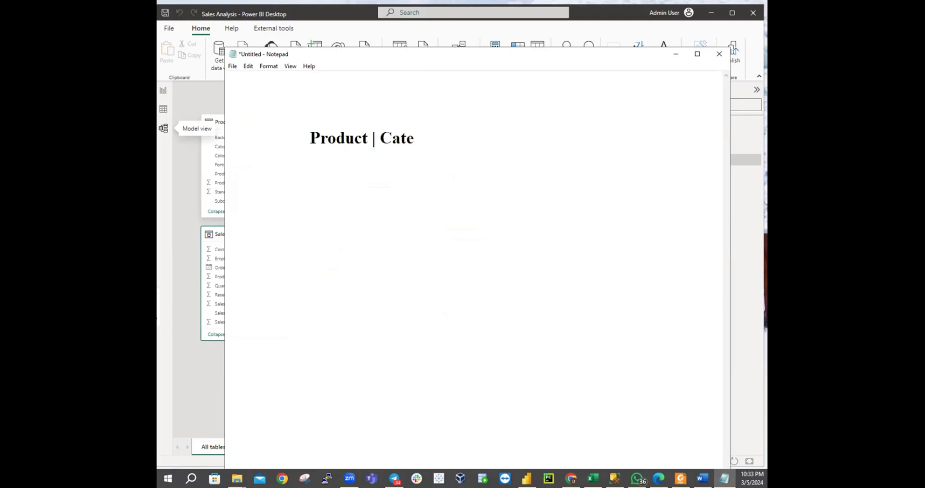
pyautogui.write('gory')
pyautogui.moveTo(309, 138); pyautogui.dragTo(446, 141)
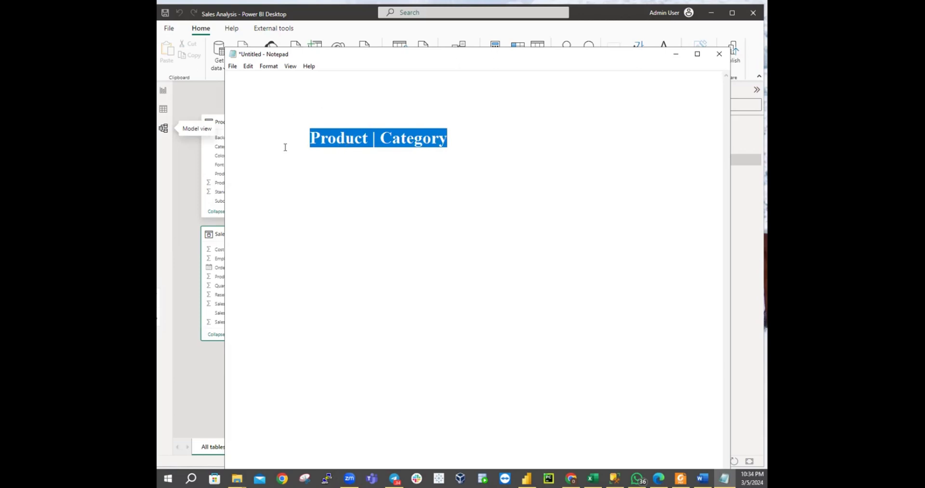
pyautogui.click(330, 140)
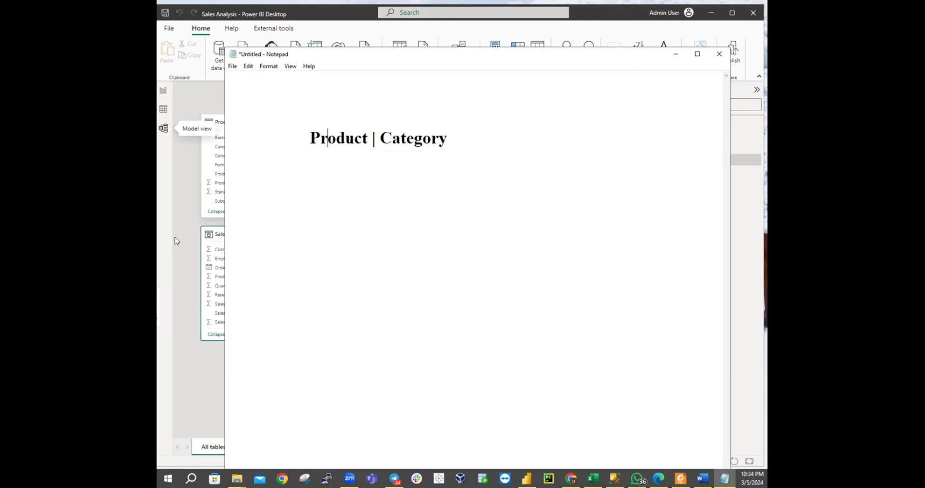
# Step: Add a second indented example line, "Sales | Sales", below "Product | Category" in the note
pyautogui.click(470, 145)
pyautogui.press('Return')
pyautogui.write('Sales')
pyautogui.press('Home')
pyautogui.press('Tab')
pyautogui.press('End')
pyautogui.write('| Sales')
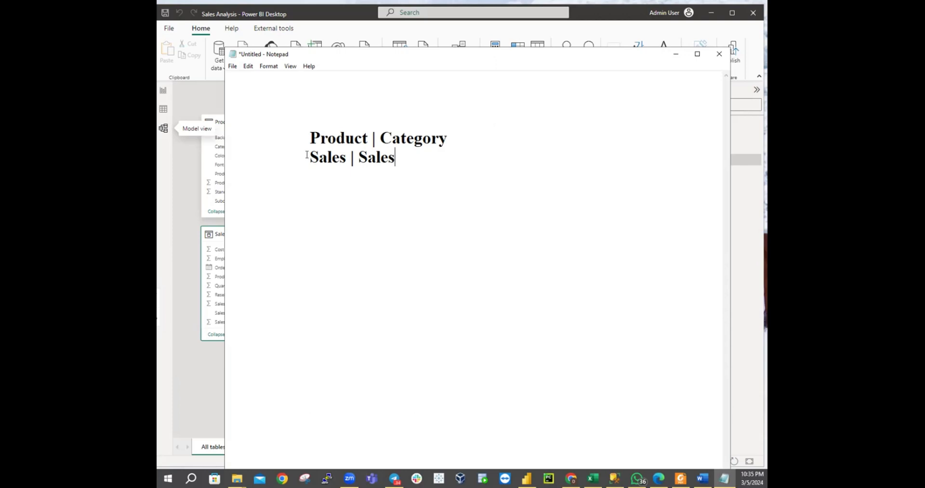
# Step: Highlight the table name and the field name in the "Sales | Sales" line, and return to the Power BI model diagram
pyautogui.moveTo(307, 154); pyautogui.dragTo(345, 156)
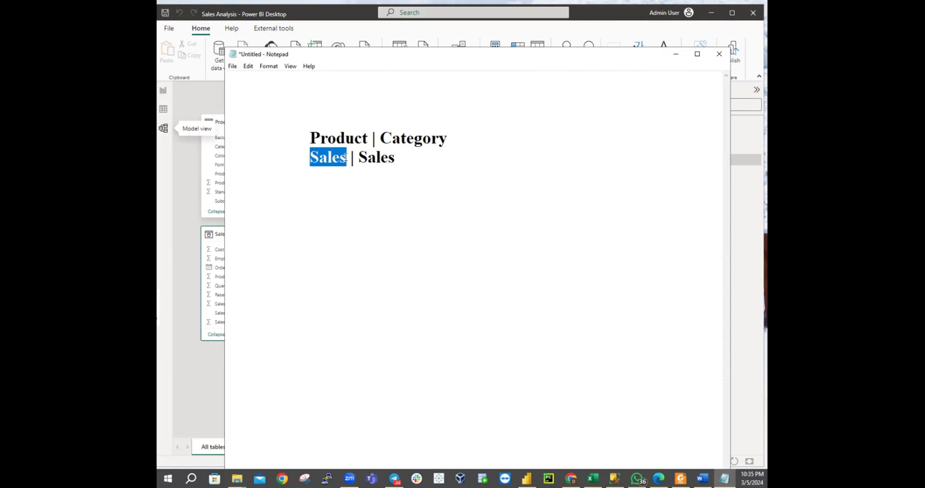
pyautogui.moveTo(357, 157); pyautogui.dragTo(398, 157)
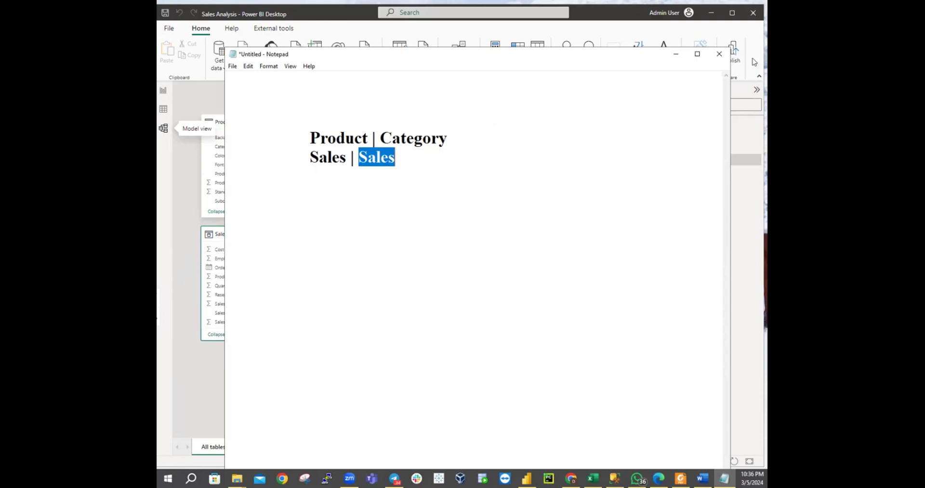
pyautogui.click(675, 54)
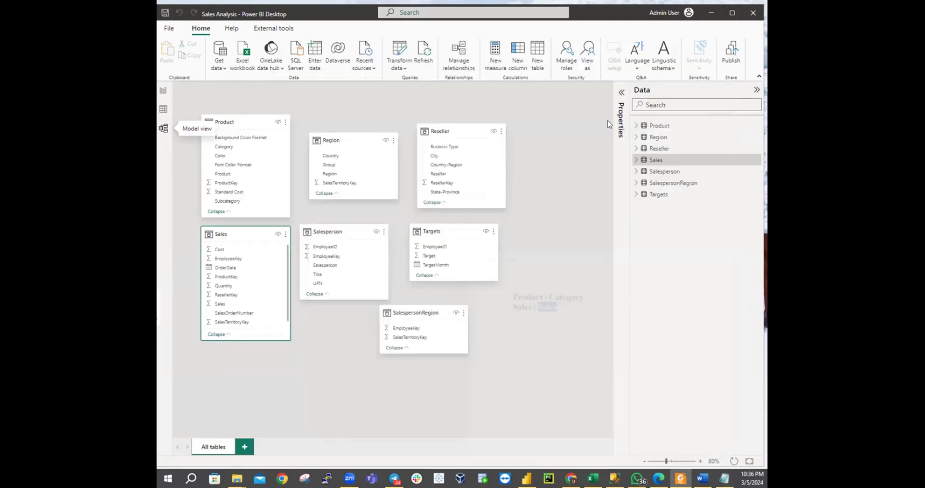
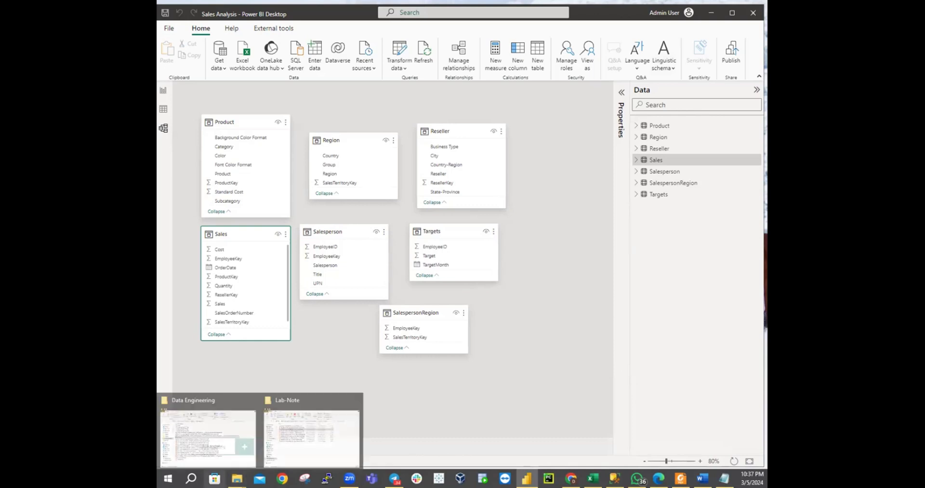
# Step: Look at the report in Report view and Table view, going through both twice, and return to Model view
pyautogui.moveTo(236, 479)
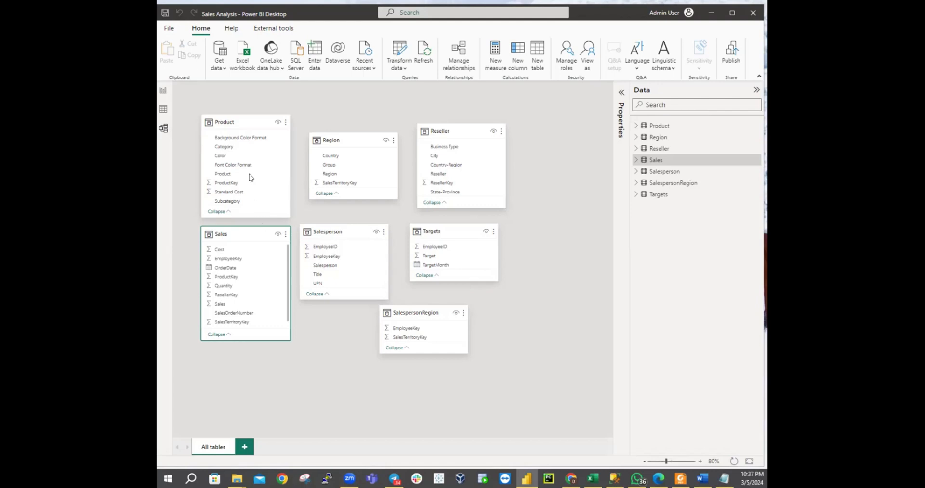
pyautogui.click(163, 90)
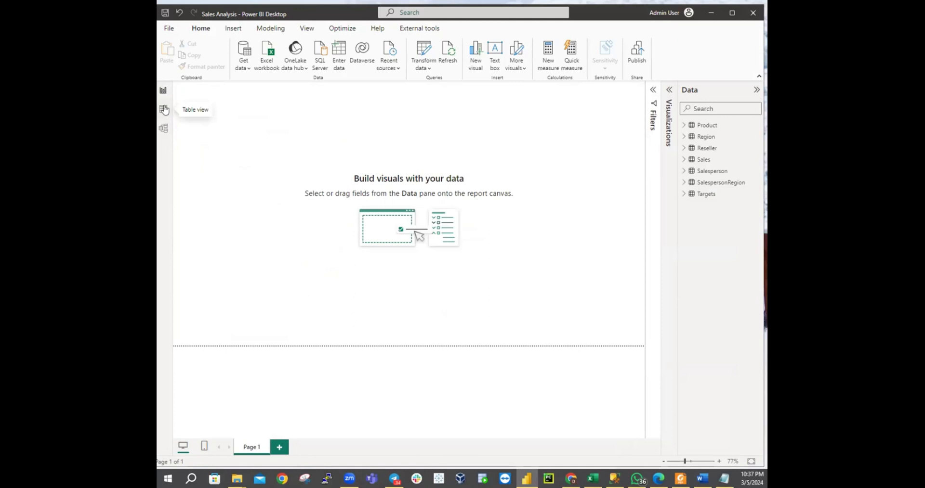
pyautogui.click(163, 111)
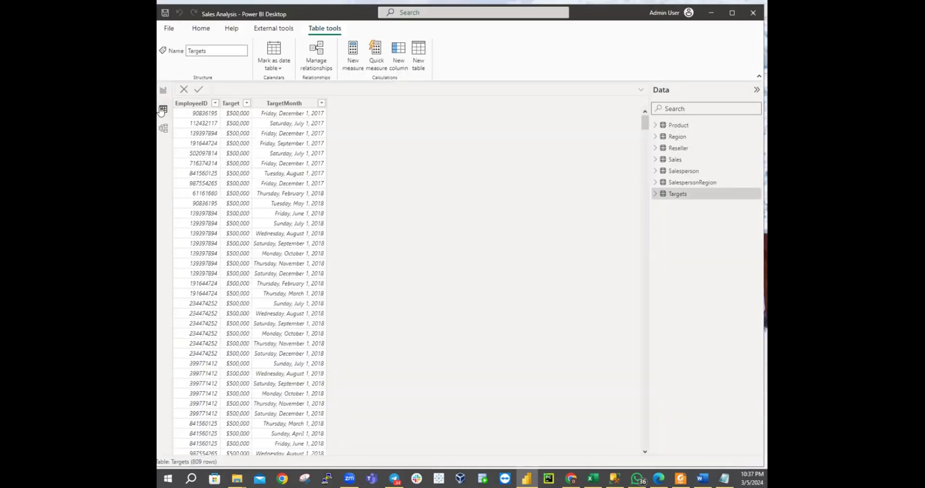
pyautogui.click(163, 90)
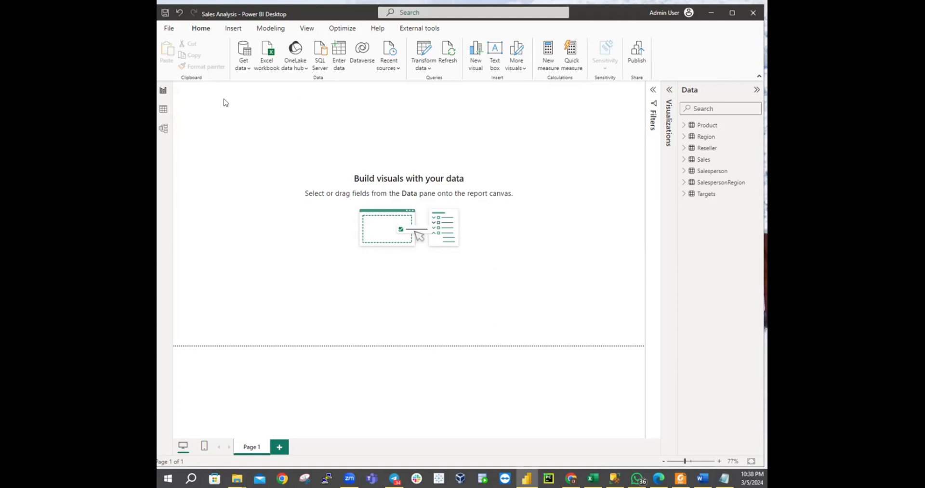
pyautogui.click(164, 110)
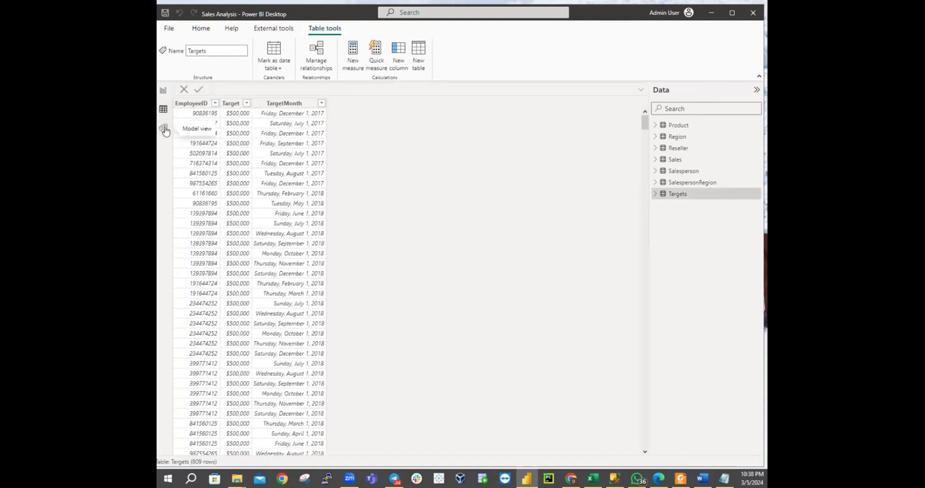
pyautogui.click(164, 129)
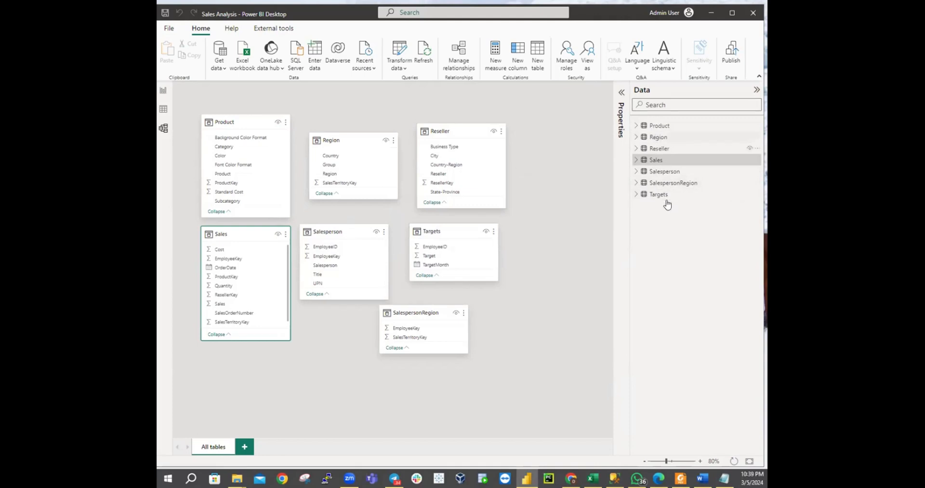
# Step: Expand all tables in the data list and review their fields from Product through Targets
pyautogui.rightClick(649, 230)
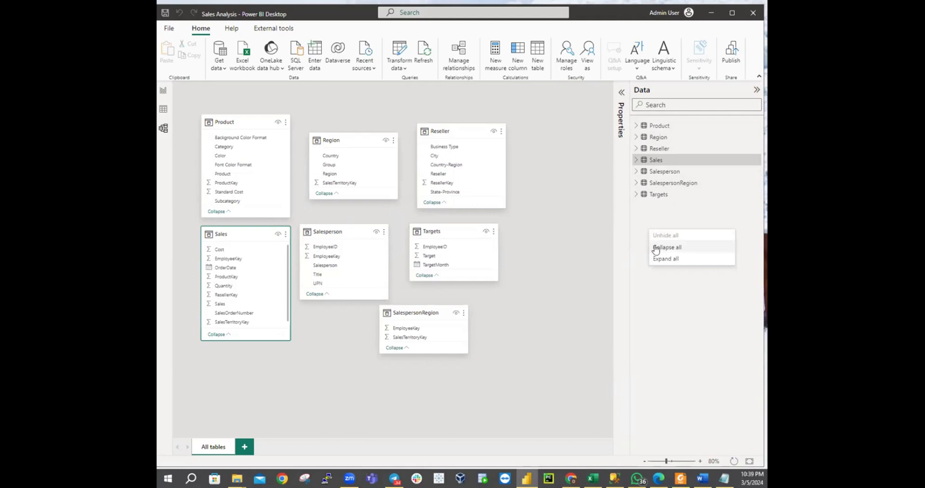
pyautogui.click(664, 259)
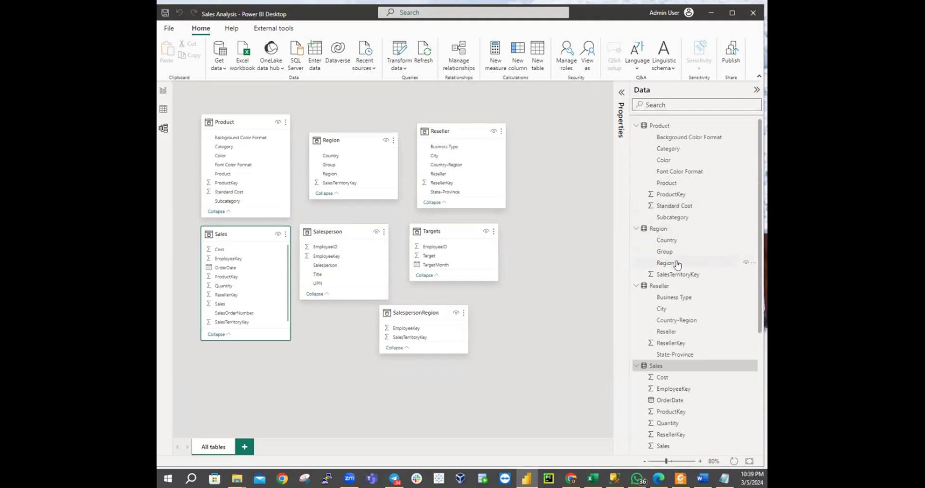
pyautogui.scroll(-5, 692, 206)
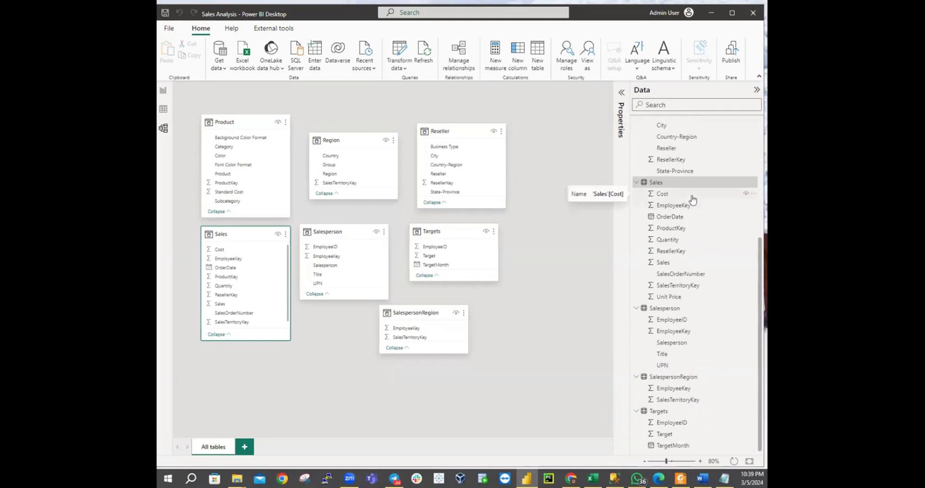
pyautogui.scroll(5, 692, 198)
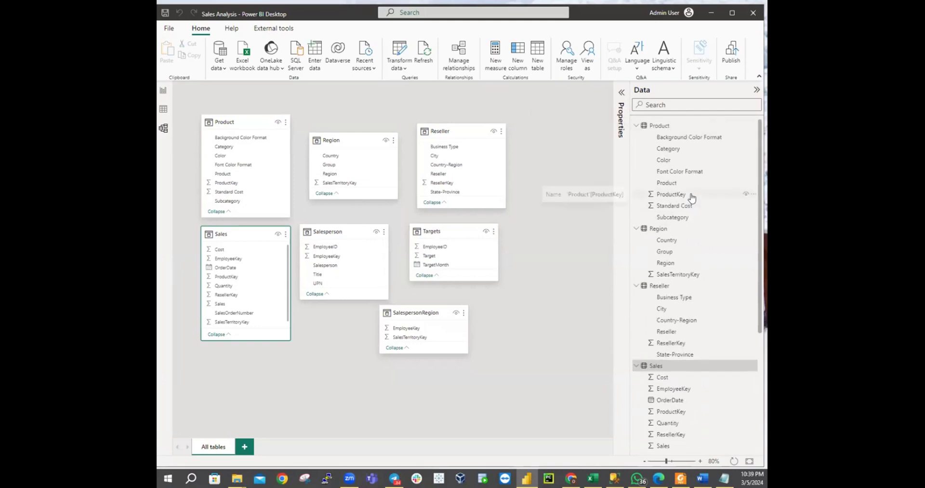
pyautogui.scroll(-5, 691, 198)
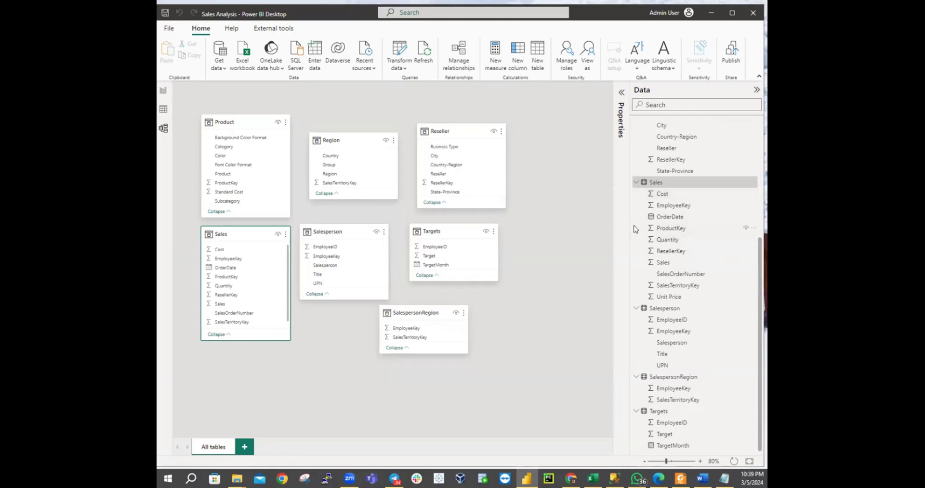
pyautogui.rightClick(715, 240)
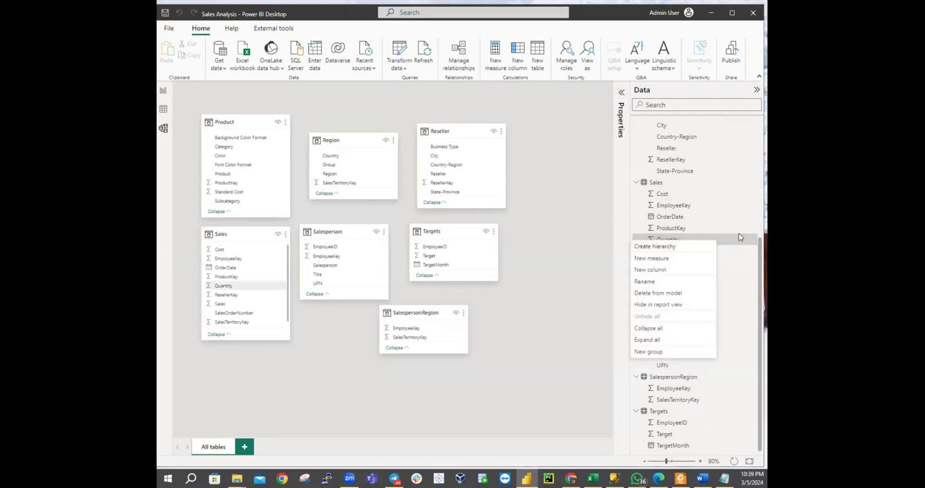
pyautogui.click(629, 279)
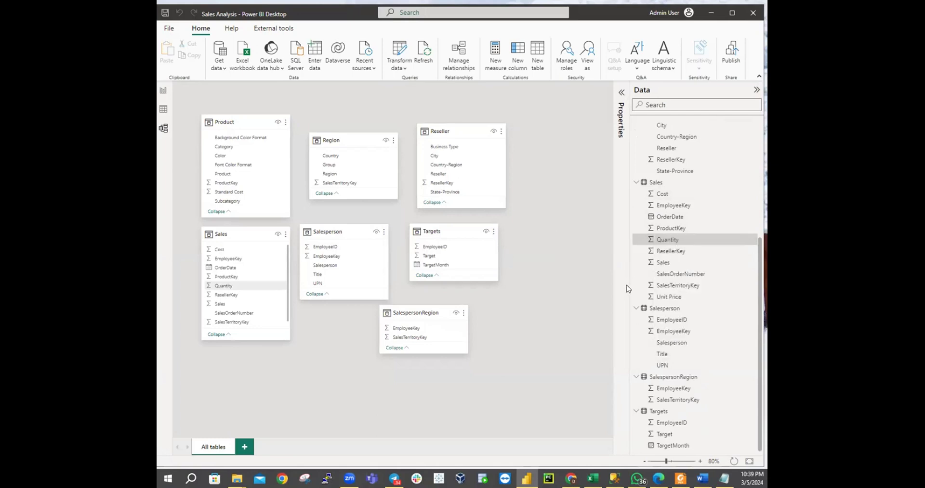
# Step: Collapse all tables in the data list, and create a table visual from the Product table's Category field in Report view
pyautogui.rightClick(714, 308)
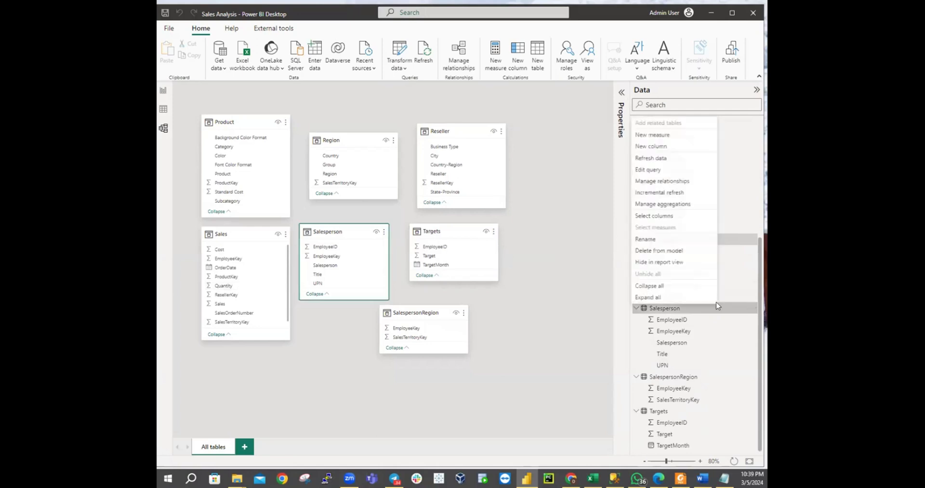
pyautogui.click(656, 288)
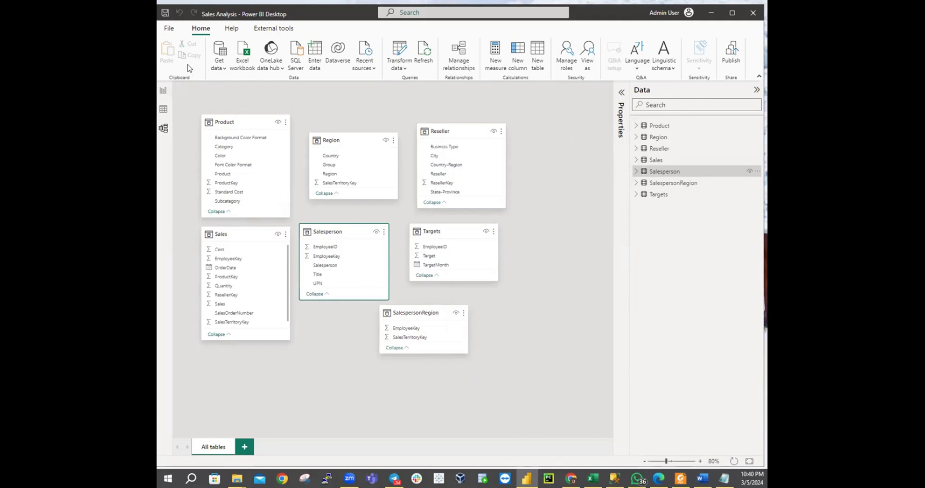
pyautogui.click(163, 91)
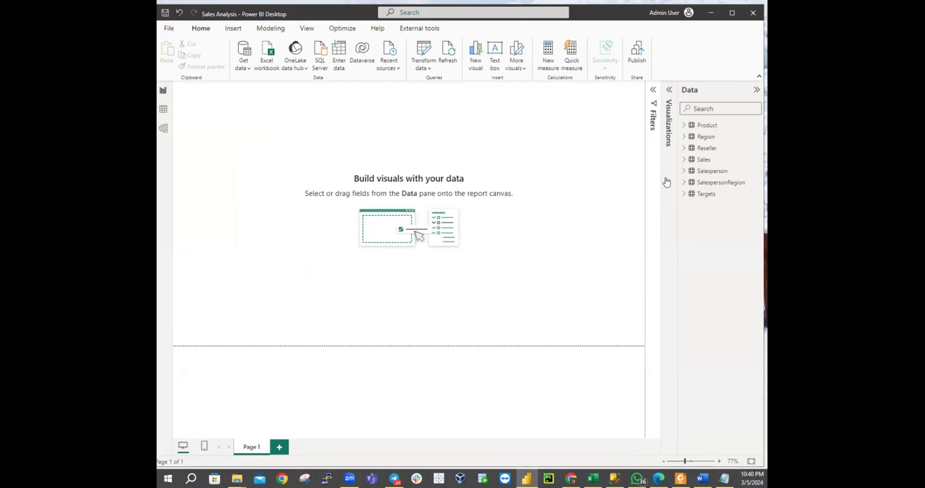
pyautogui.click(684, 127)
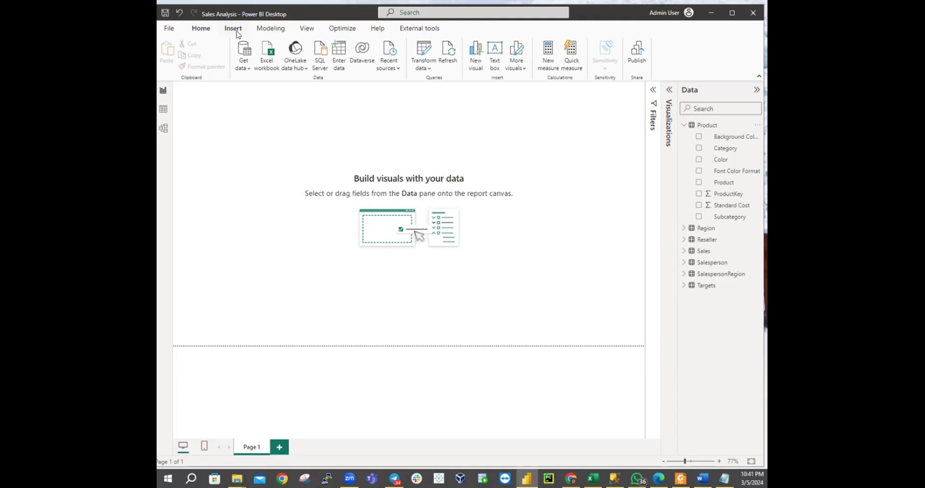
pyautogui.click(700, 149)
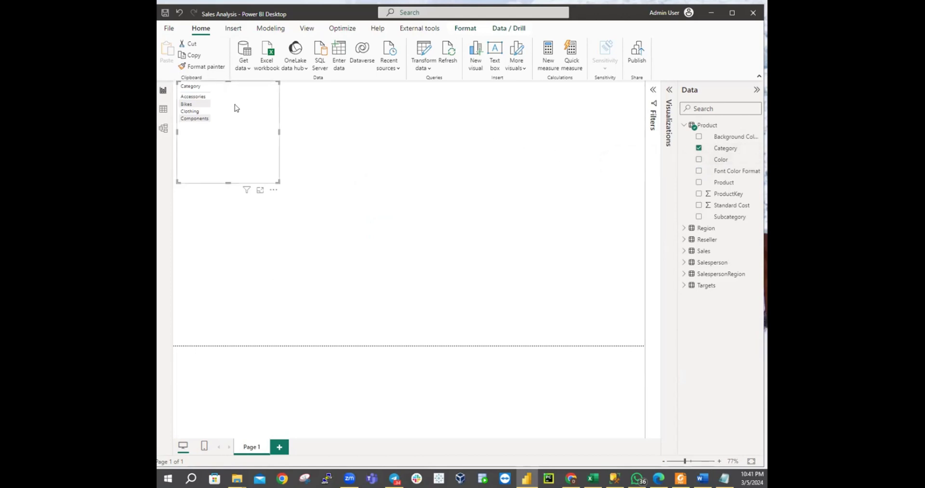
# Step: Select the Category table visual and shift it slightly away from the report page's upper-left corner
pyautogui.click(368, 137)
pyautogui.click(215, 90)
pyautogui.moveTo(209, 82); pyautogui.dragTo(223, 91)
pyautogui.moveTo(251, 83); pyautogui.dragTo(246, 100)
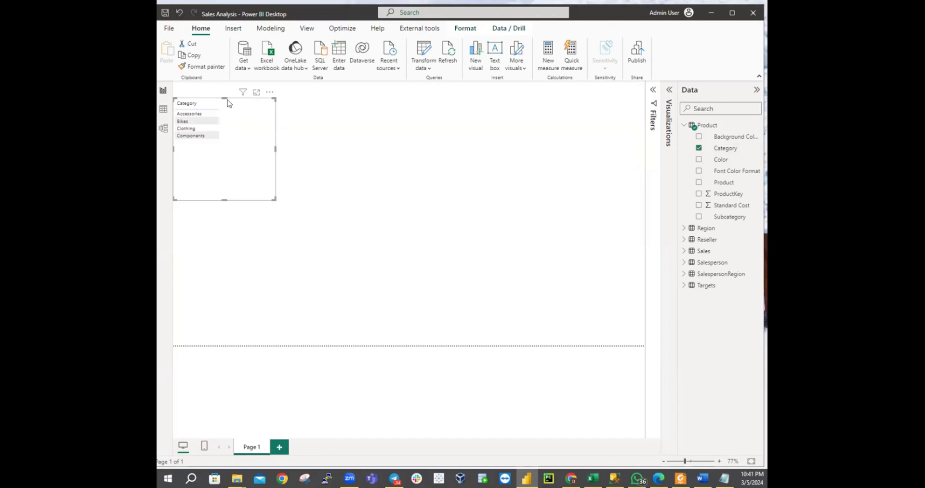
pyautogui.moveTo(246, 101)
pyautogui.mouseDown()
pyautogui.moveTo(260, 116)
pyautogui.moveTo(258, 94)
pyautogui.mouseUp()
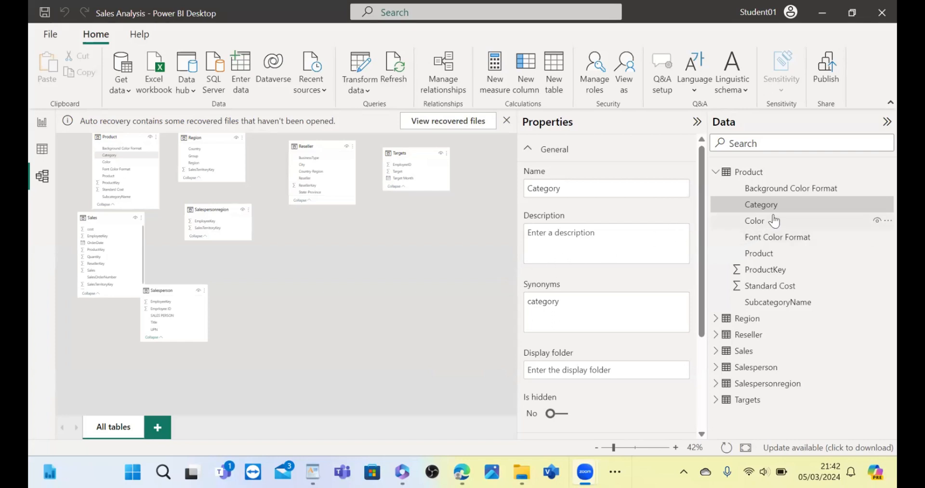
pyautogui.rightClick(793, 211)
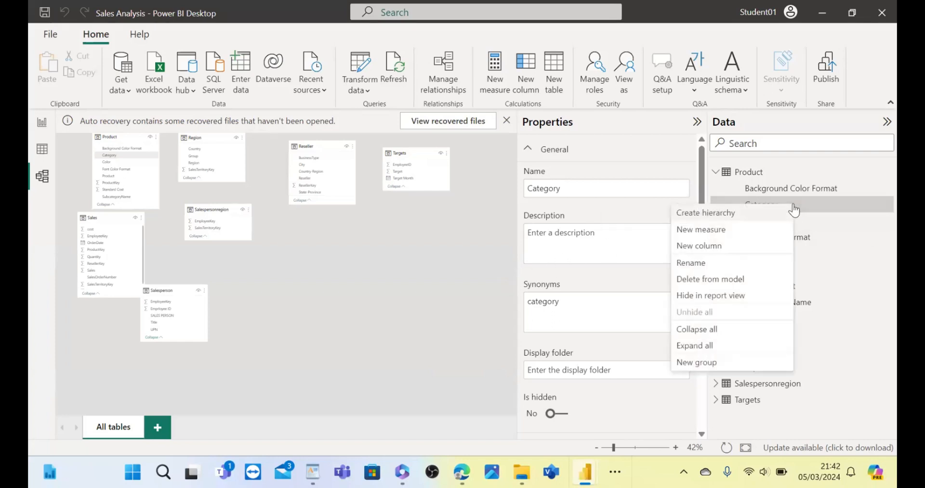
pyautogui.click(358, 360)
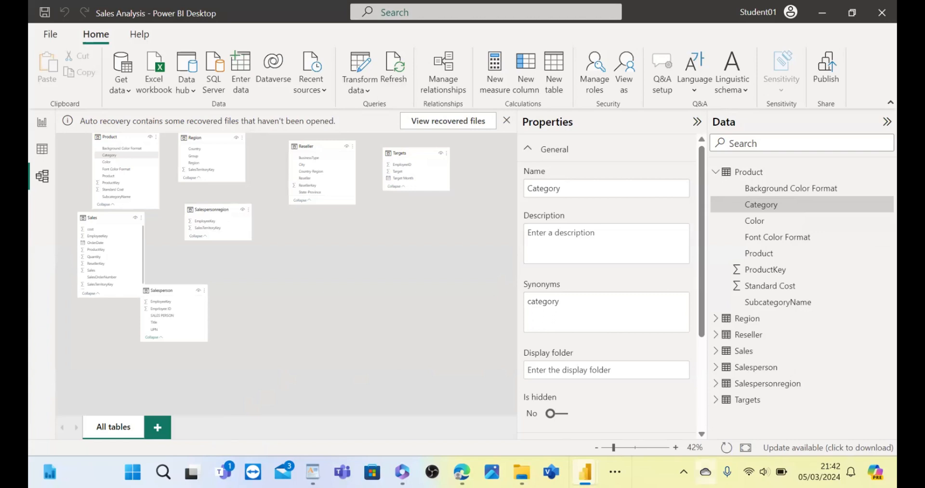
# Step: Raise the computer's speaker volume to about halfway and return to the model diagram
pyautogui.click(765, 472)
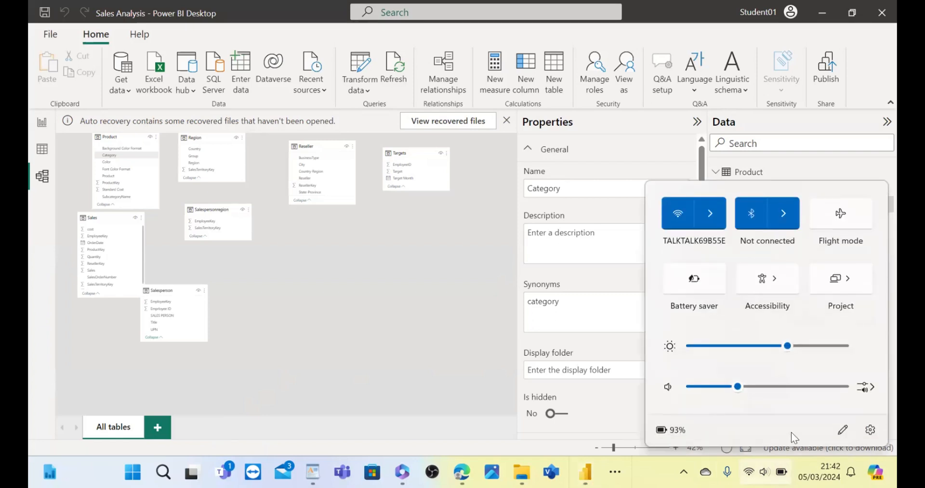
pyautogui.moveTo(807, 395); pyautogui.dragTo(790, 387)
pyautogui.click(762, 387)
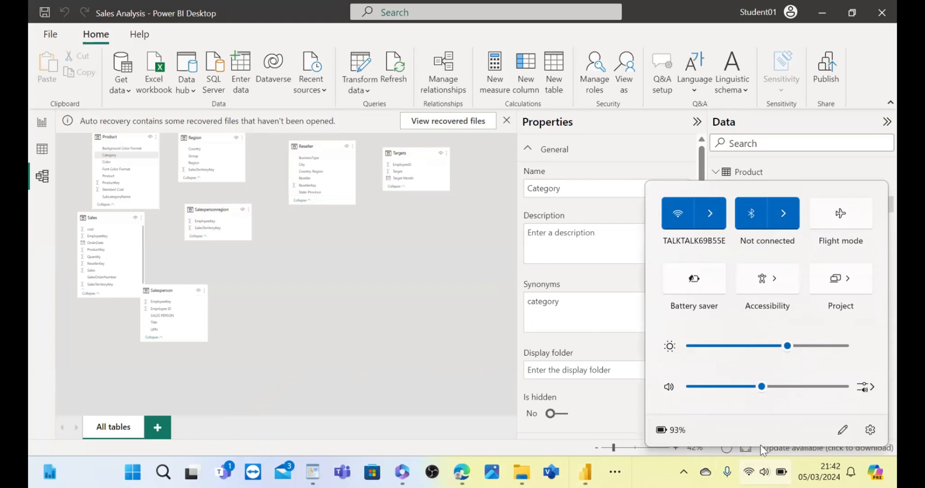
pyautogui.click(374, 342)
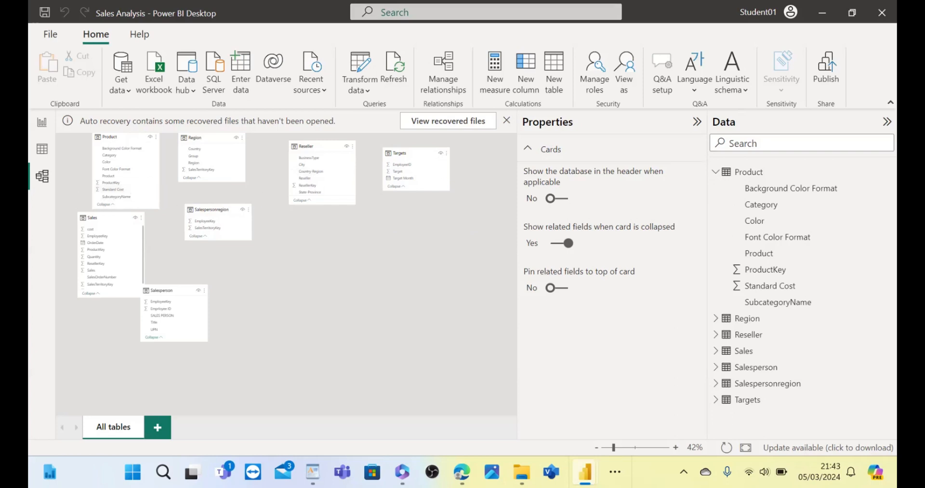
# Step: Create a table visual from the Product table's Category field in Report view
pyautogui.click(43, 123)
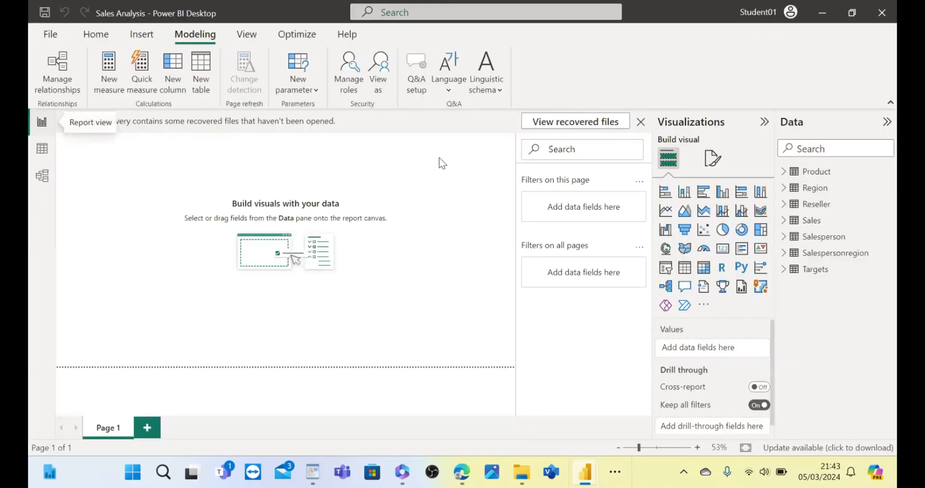
pyautogui.click(785, 174)
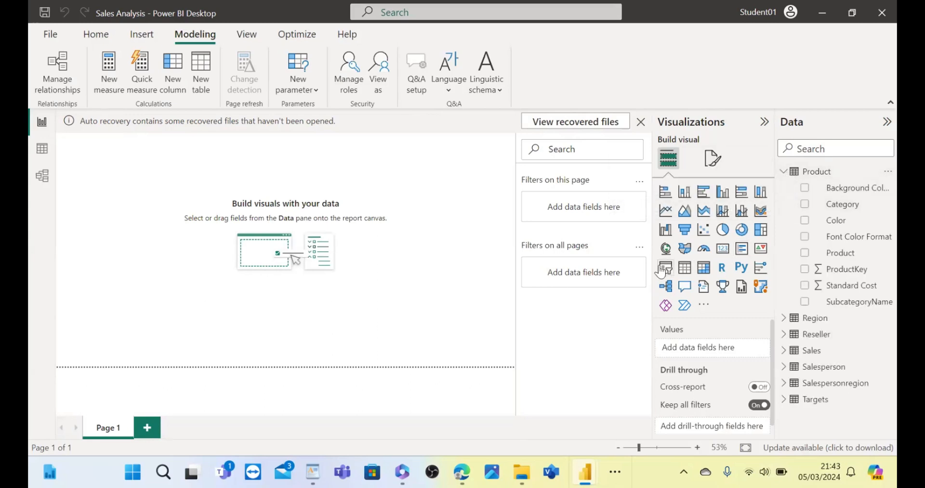
pyautogui.click(805, 205)
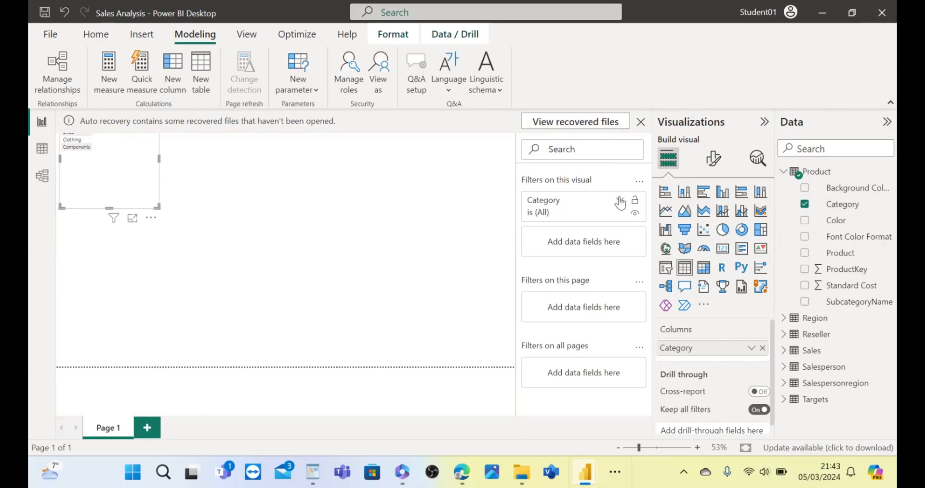
# Step: Dismiss the auto recovery notice, choosing to view the recovered files later
pyautogui.click(641, 123)
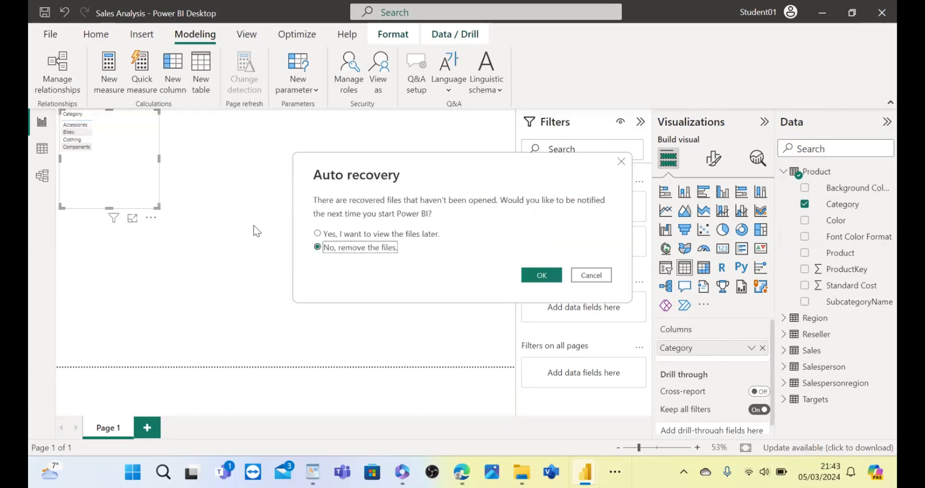
pyautogui.click(316, 234)
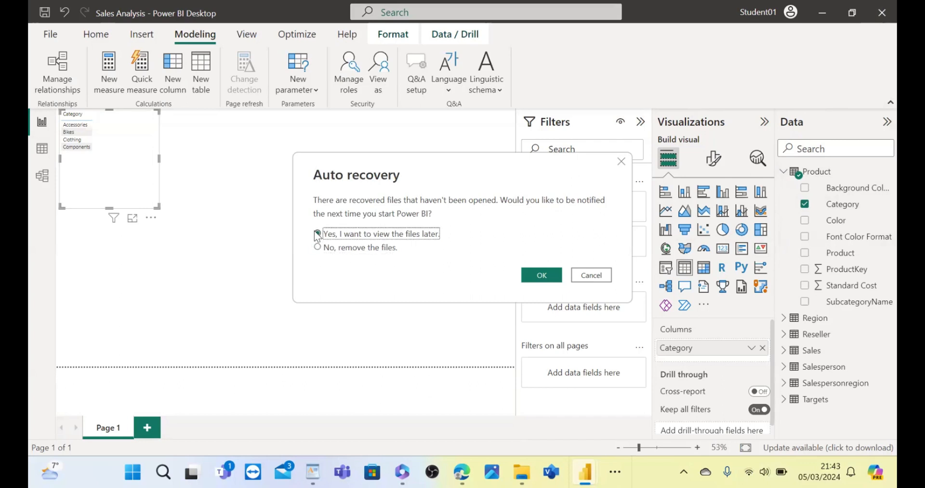
pyautogui.click(529, 276)
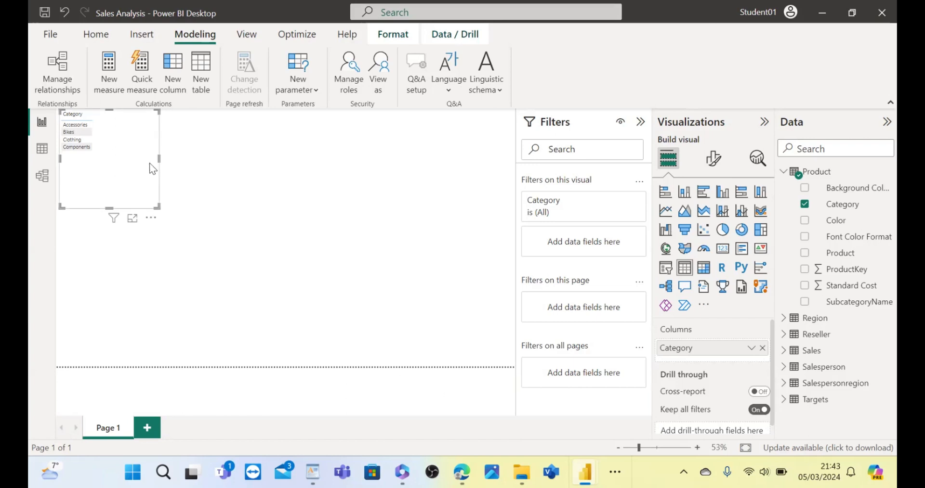
# Step: Make the Category table visual slightly narrower and taller, and reposition it near the page's upper-left corner
pyautogui.moveTo(152, 168); pyautogui.dragTo(156, 182)
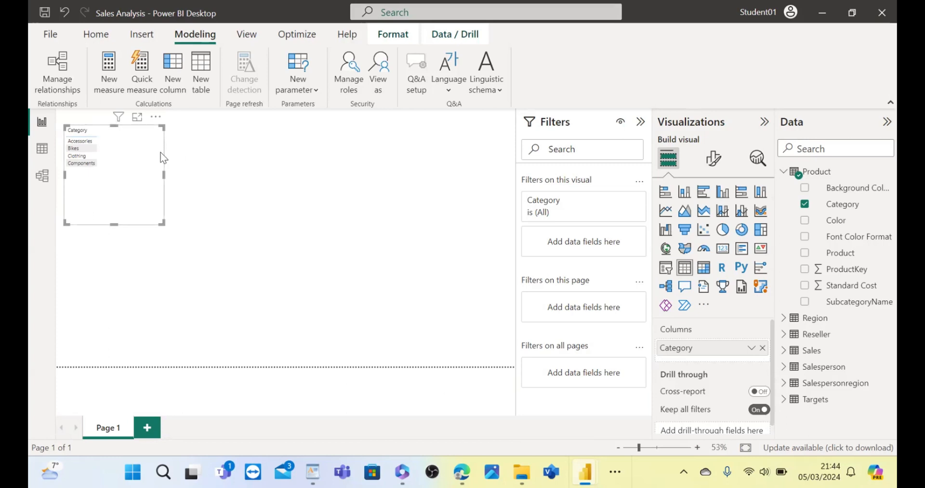
pyautogui.moveTo(161, 223)
pyautogui.mouseDown()
pyautogui.moveTo(178, 235)
pyautogui.moveTo(189, 271)
pyautogui.moveTo(164, 258)
pyautogui.moveTo(152, 236)
pyautogui.mouseUp()
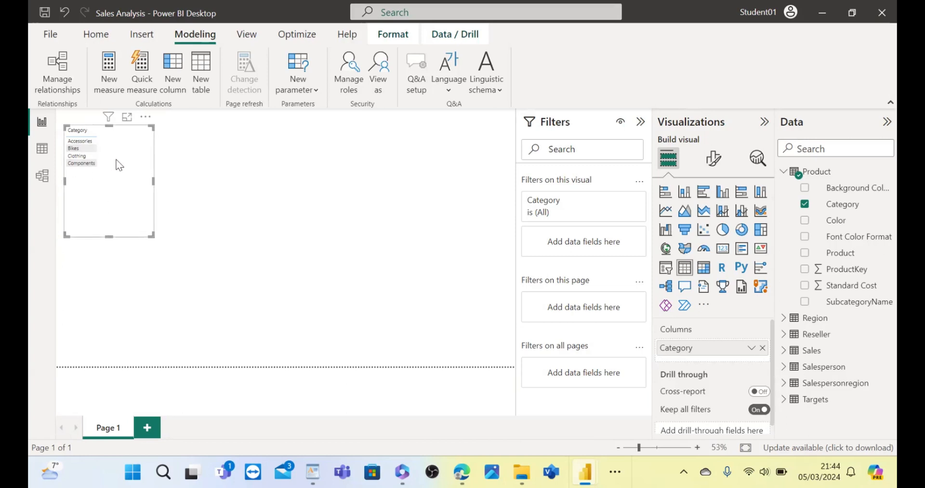
pyautogui.moveTo(140, 172); pyautogui.dragTo(170, 184)
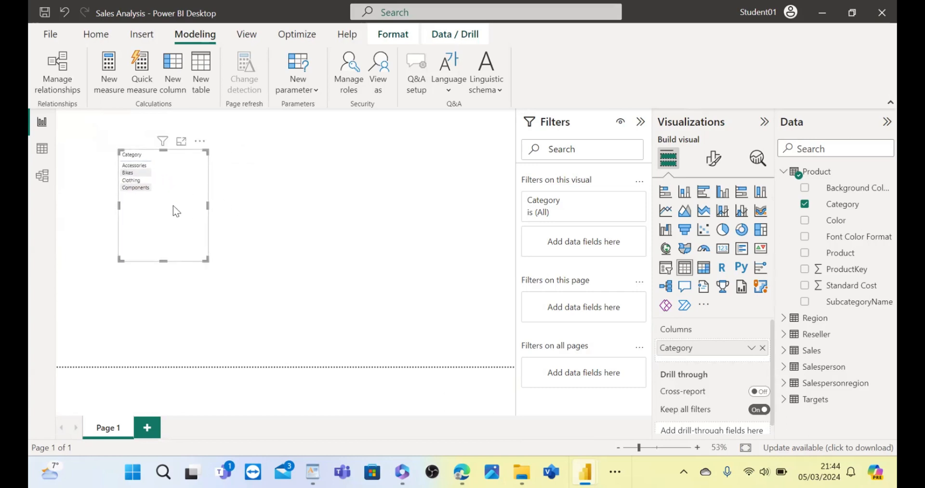
pyautogui.moveTo(173, 206); pyautogui.dragTo(143, 194)
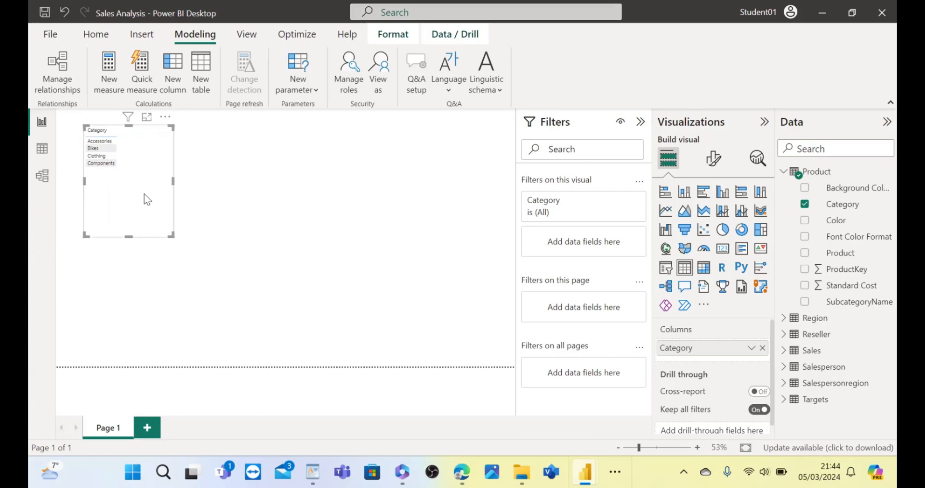
pyautogui.moveTo(144, 193); pyautogui.dragTo(128, 199)
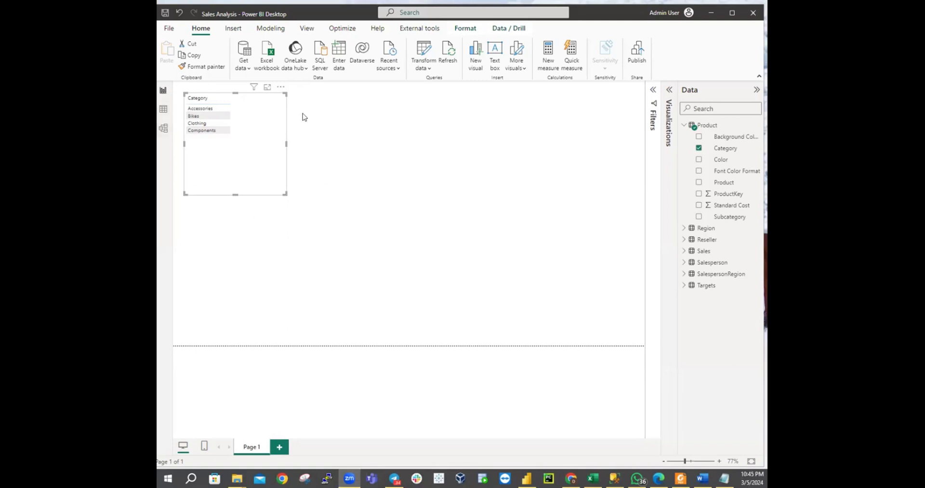
# Step: Show the visualization options for the Category table visual and compare its build settings with its format settings
pyautogui.click(257, 96)
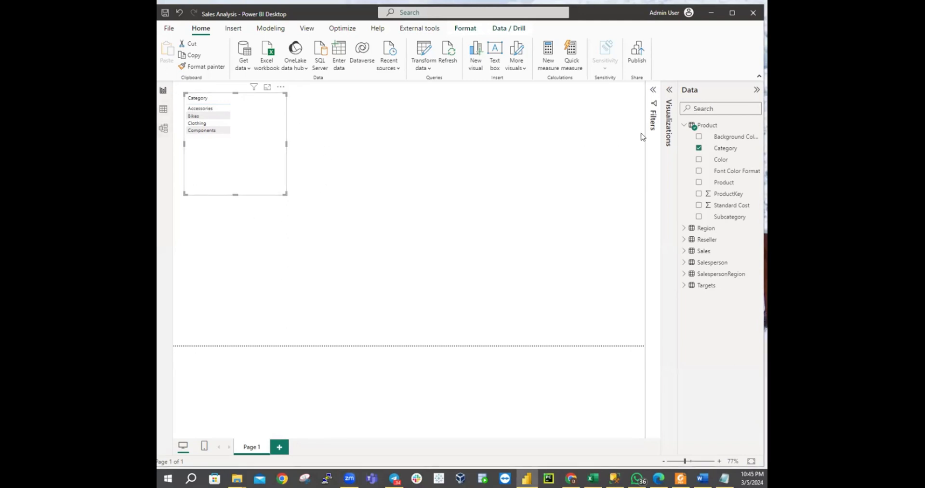
pyautogui.click(667, 91)
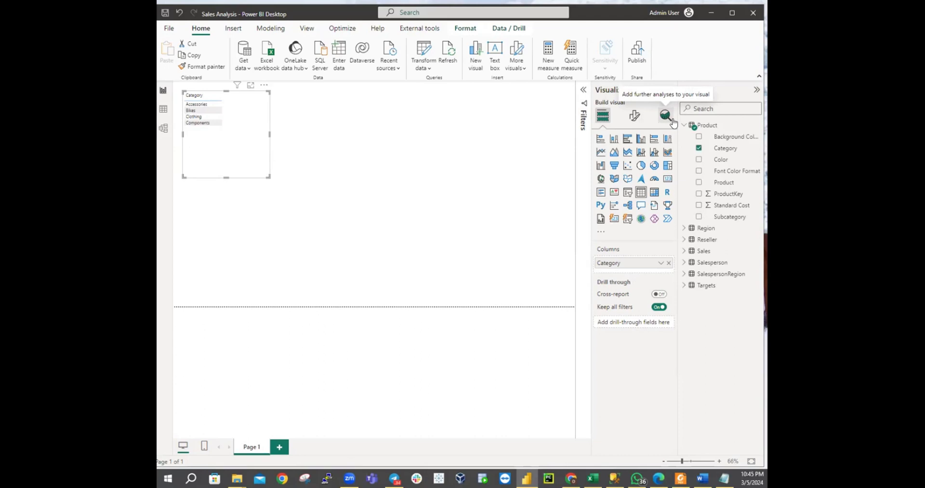
pyautogui.click(633, 118)
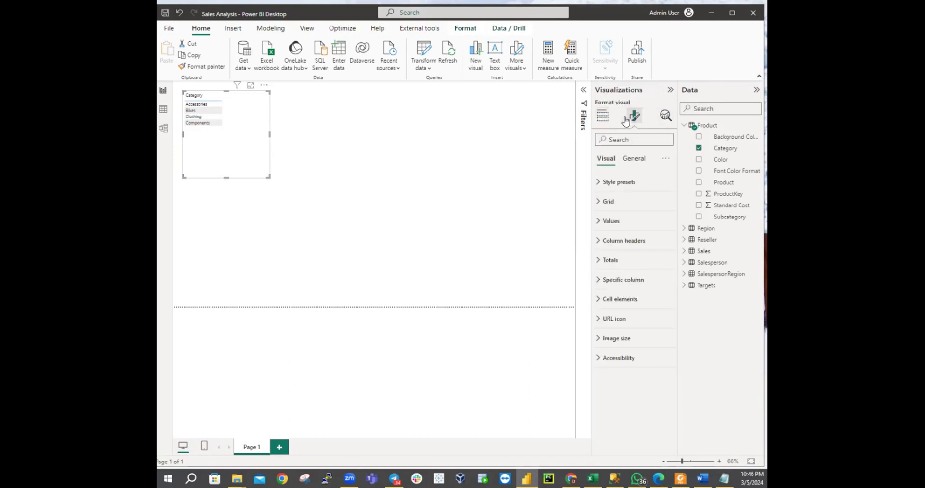
pyautogui.click(602, 117)
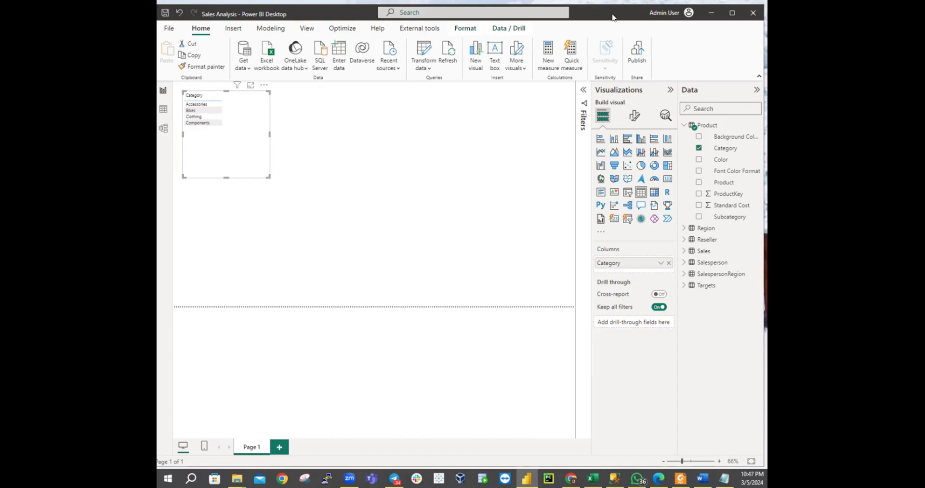
pyautogui.click(633, 117)
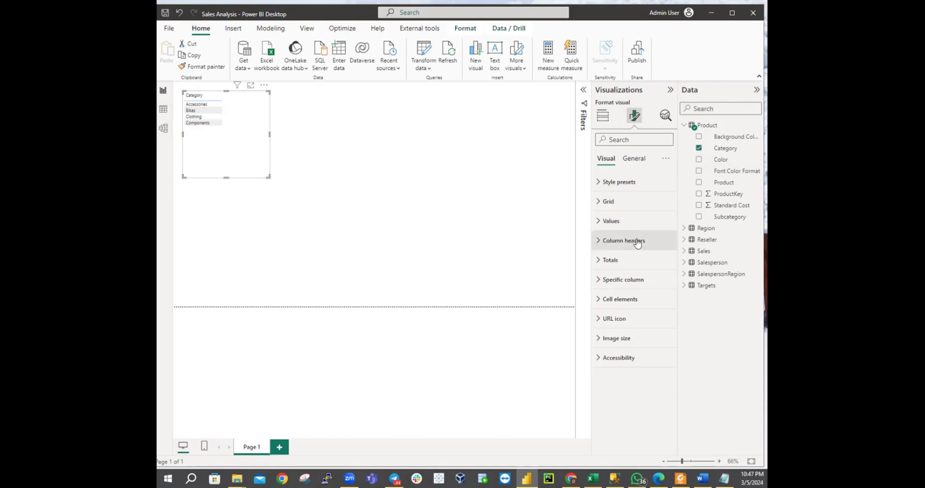
# Step: Format the Category table's column header text as bold Times New Roman, size 20
pyautogui.click(596, 242)
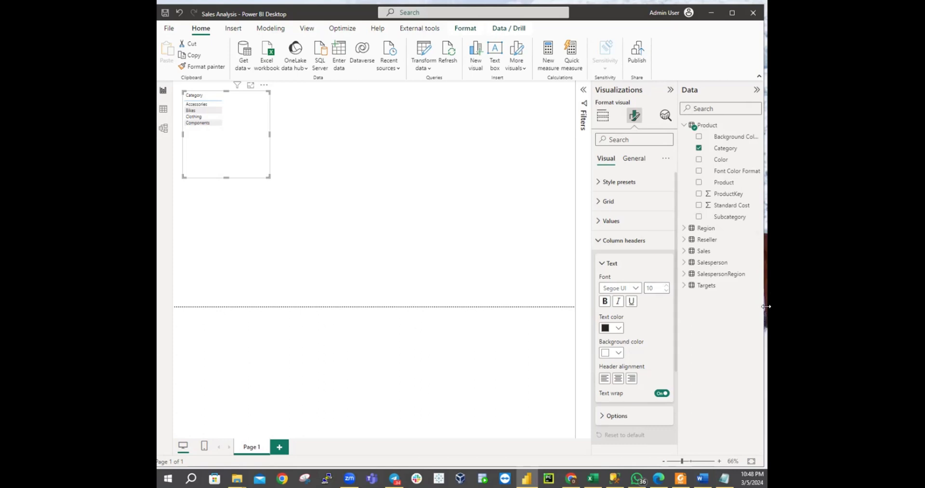
pyautogui.click(633, 289)
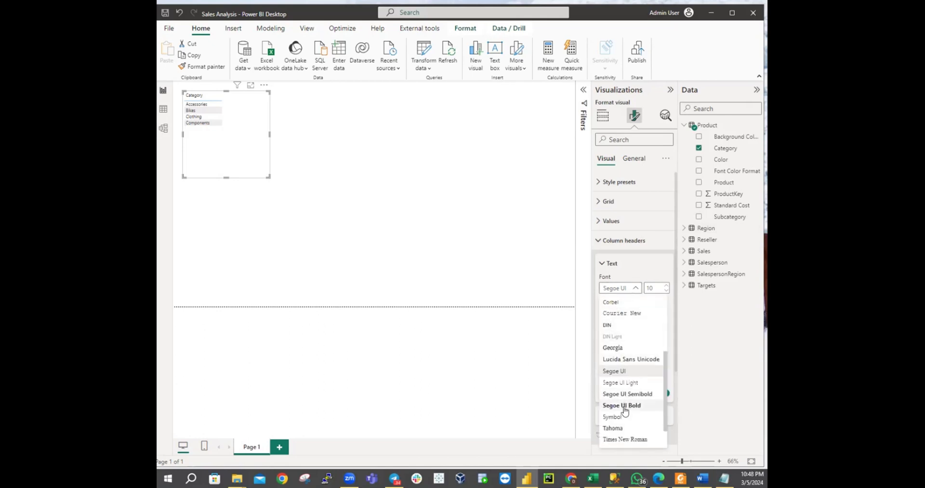
pyautogui.click(629, 439)
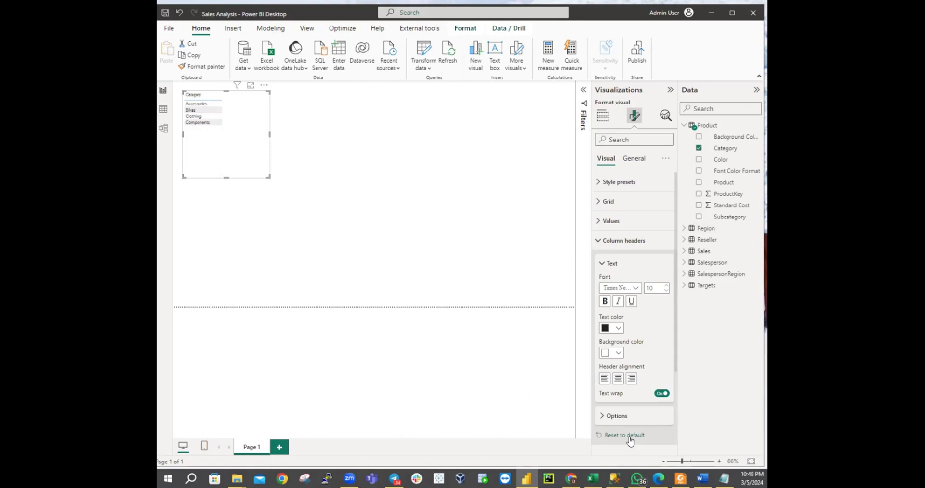
pyautogui.click(654, 287)
pyautogui.press('BackSpace')
pyautogui.write('20')
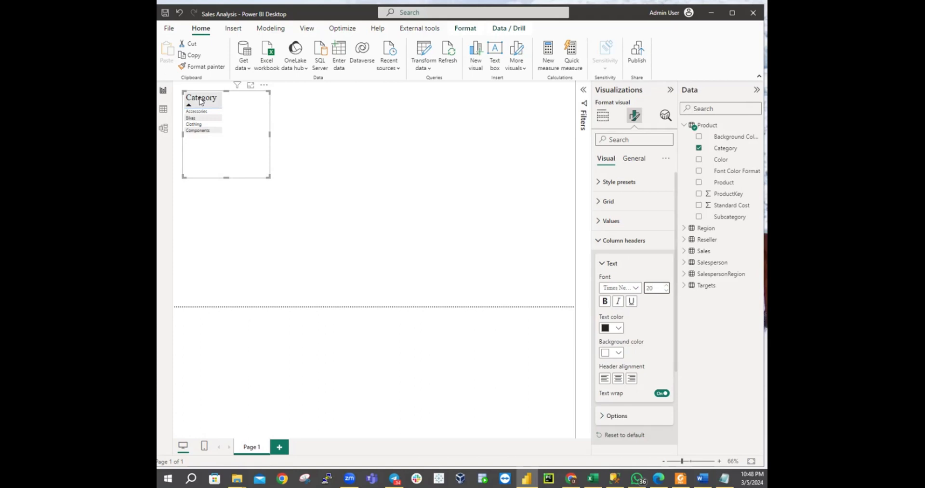
pyautogui.click(605, 300)
# Step: Examine the Category table's column header formatting settings, including the text settings and the auto-size width option
pyautogui.click(597, 242)
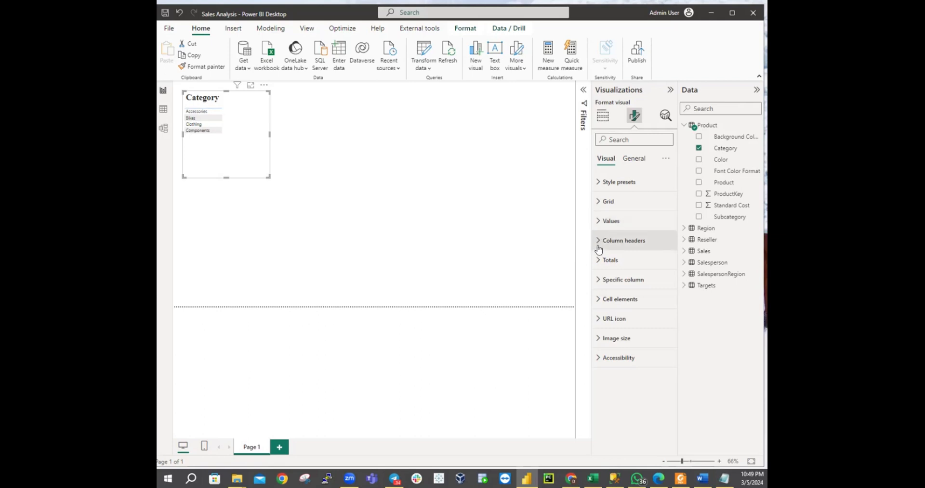
pyautogui.click(599, 241)
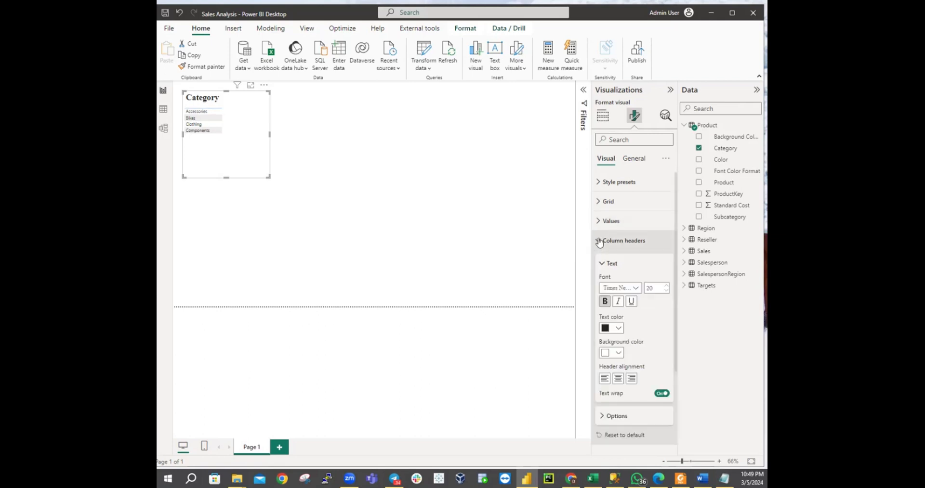
pyautogui.scroll(-3, 617, 320)
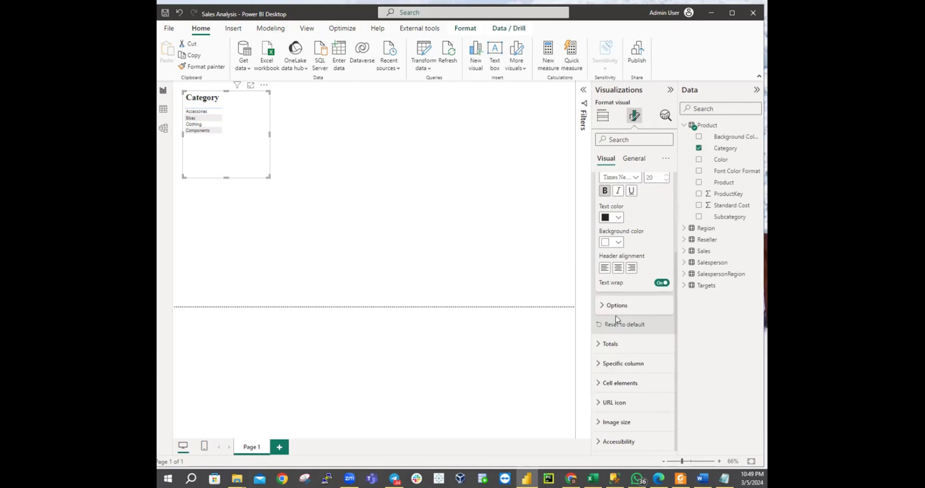
pyautogui.click(602, 312)
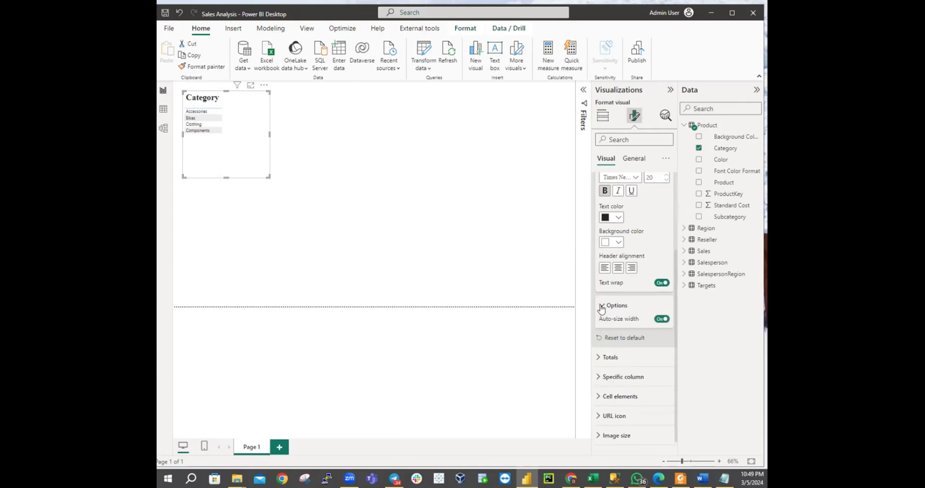
pyautogui.click(602, 309)
pyautogui.scroll(3, 610, 279)
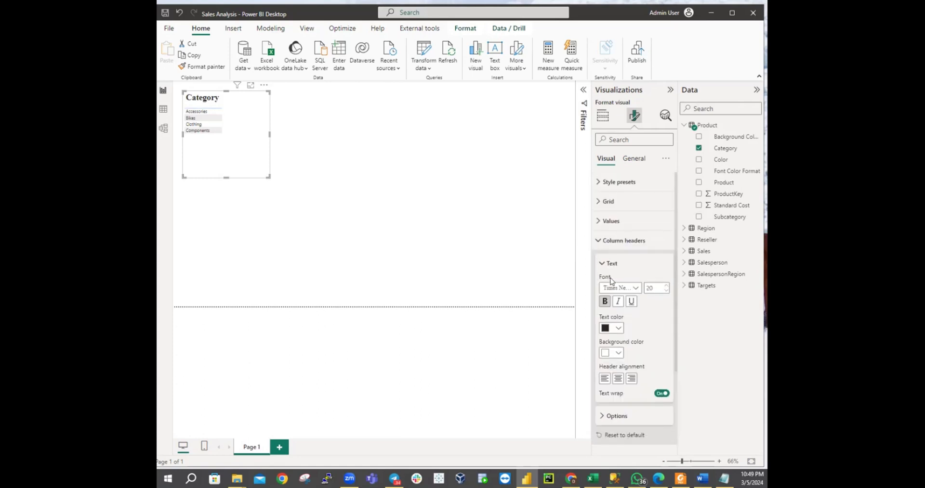
pyautogui.click(599, 241)
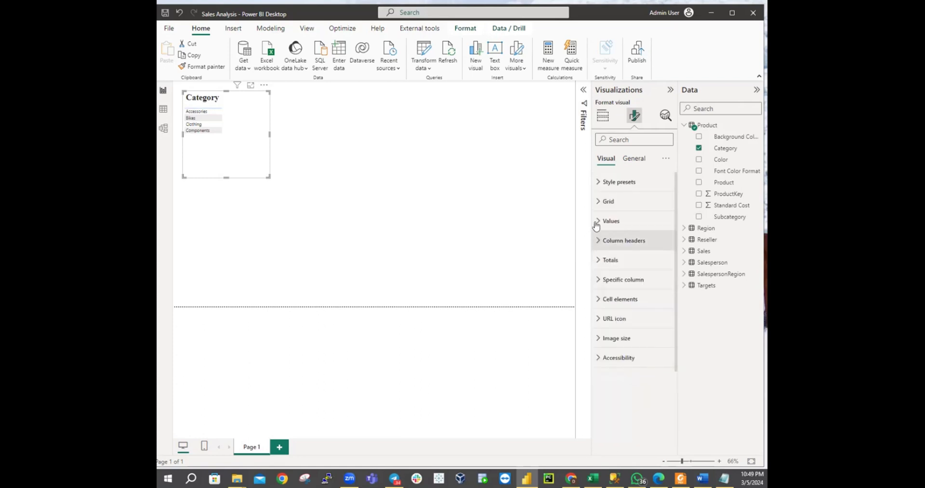
# Step: Format the Category table's values as Times New Roman, size 15
pyautogui.click(596, 224)
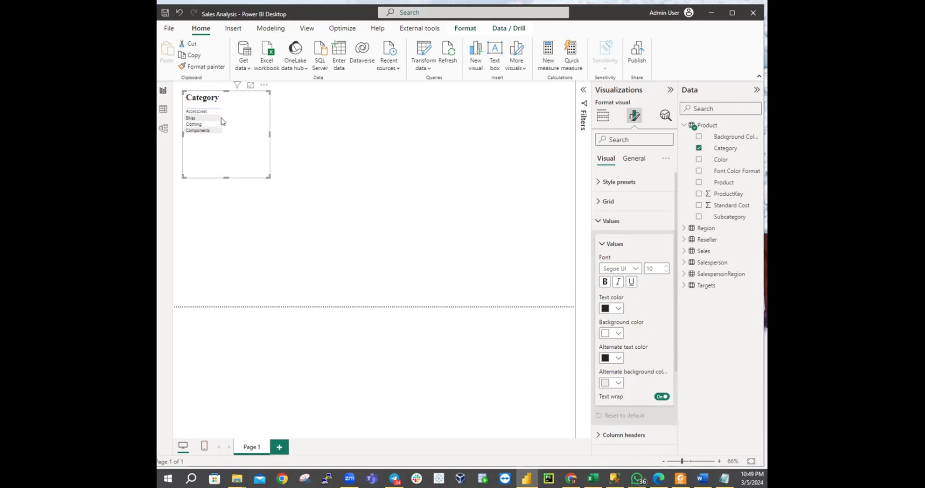
pyautogui.click(632, 272)
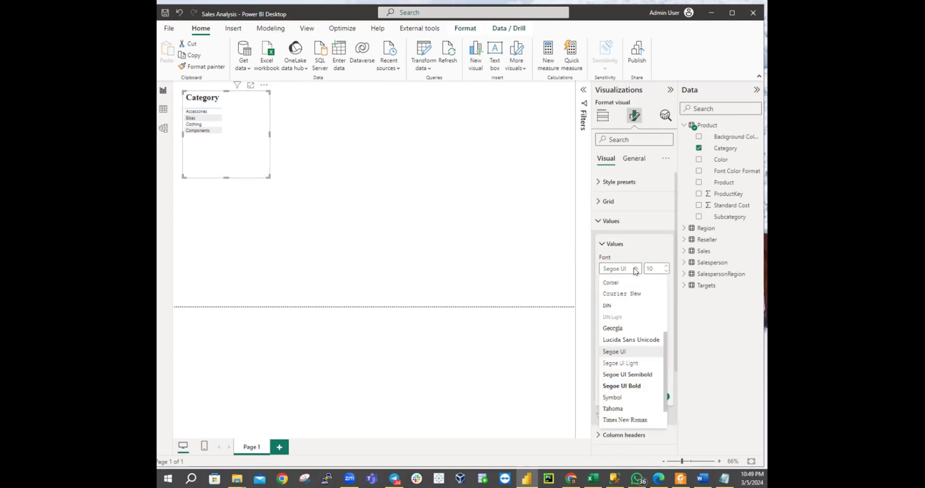
pyautogui.click(637, 420)
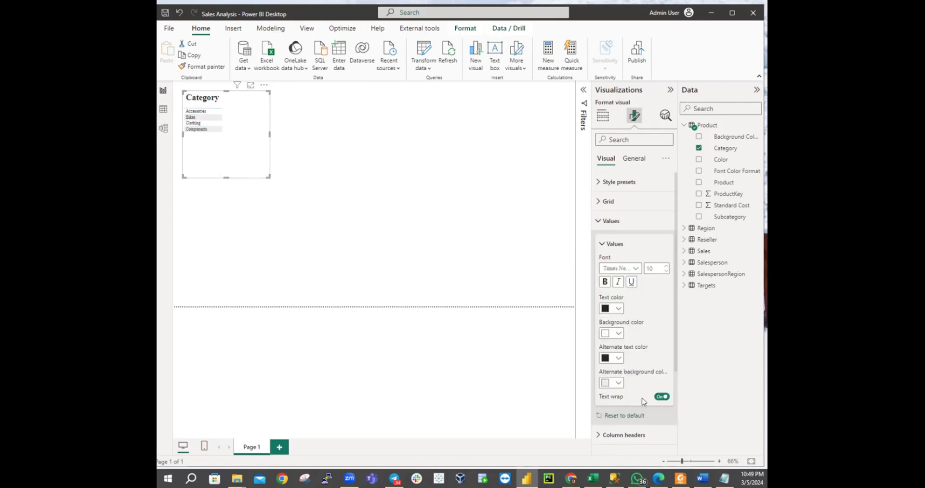
pyautogui.click(663, 265)
pyautogui.write('15')
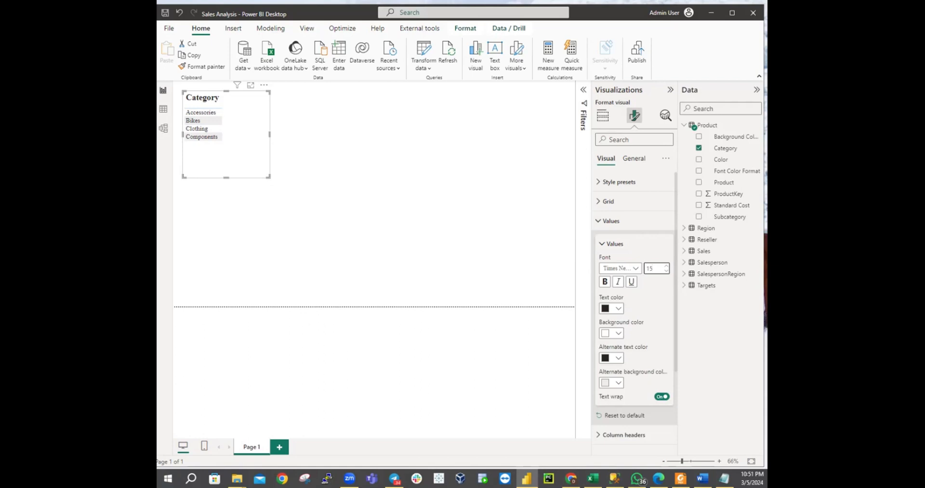
# Step: Switch to the Notepad notes and review the Product | Category and Sales | Sales lines alongside the report
pyautogui.hotkey('alt', 'Tab')
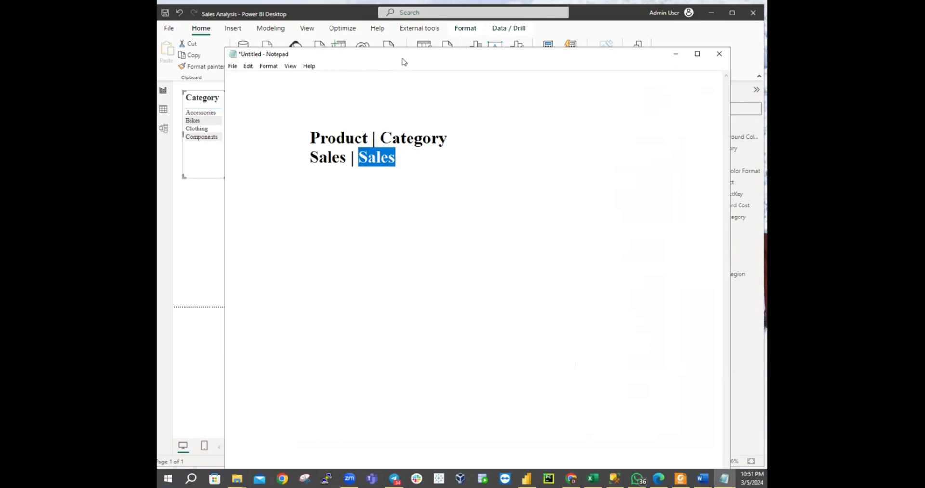
pyautogui.moveTo(404, 62); pyautogui.dragTo(394, 221)
pyautogui.moveTo(300, 298); pyautogui.dragTo(438, 298)
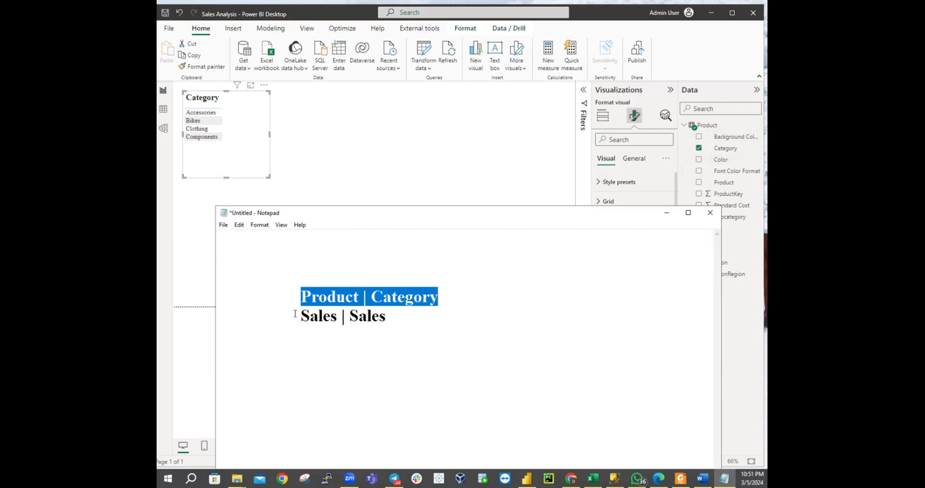
pyautogui.moveTo(298, 316); pyautogui.dragTo(398, 314)
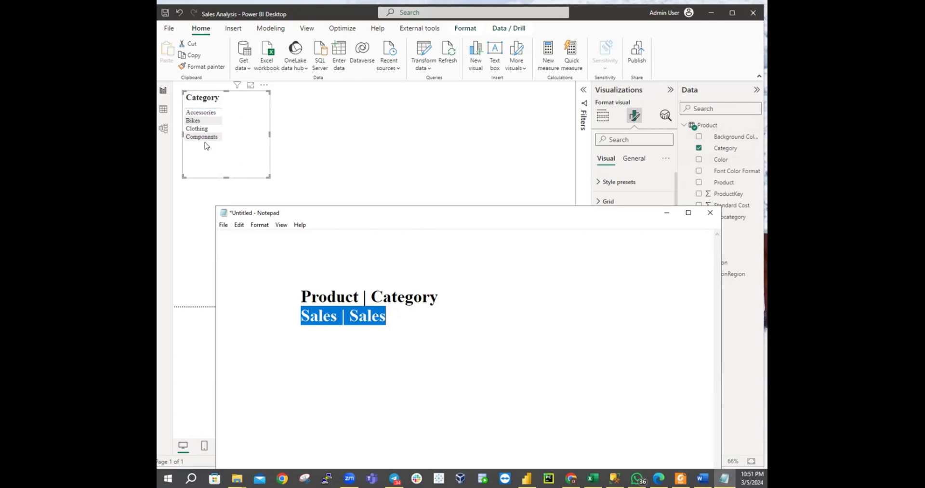
pyautogui.click(666, 213)
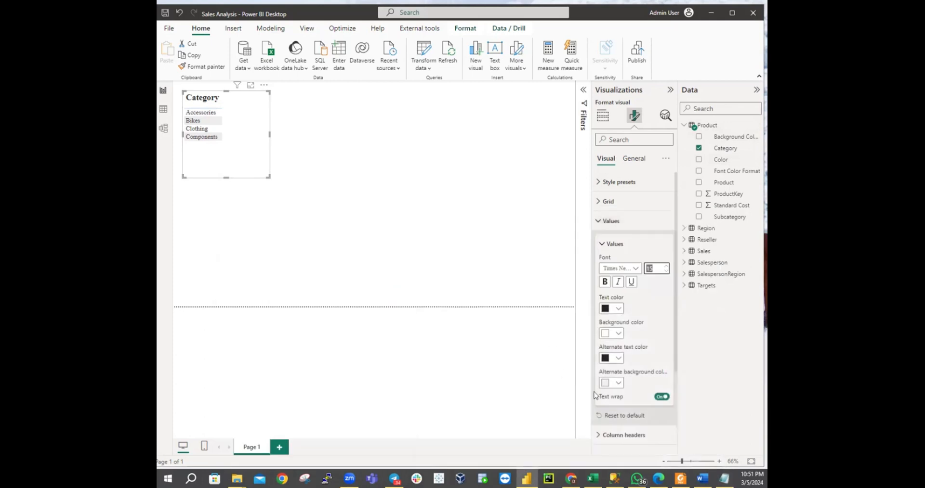
# Step: Add the Sales field from the Sales table to the Category table visual and enlarge the visual, mainly in width
pyautogui.click(684, 126)
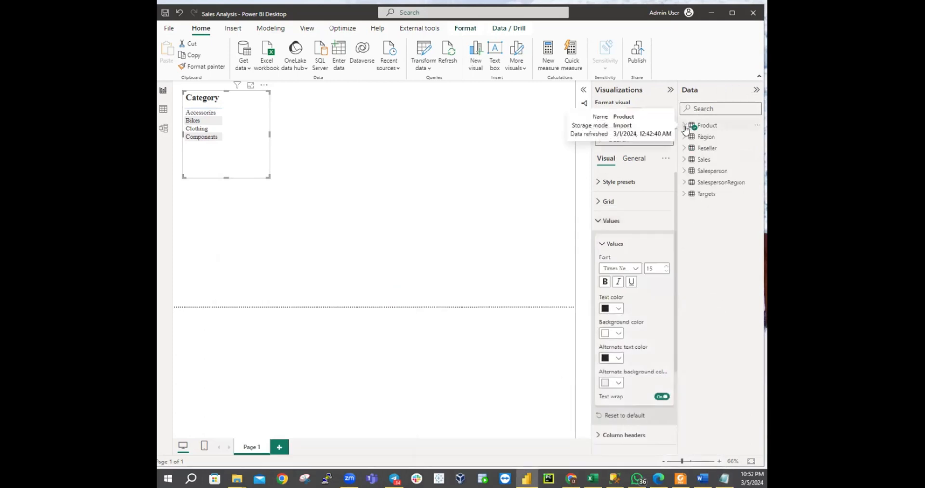
pyautogui.click(684, 159)
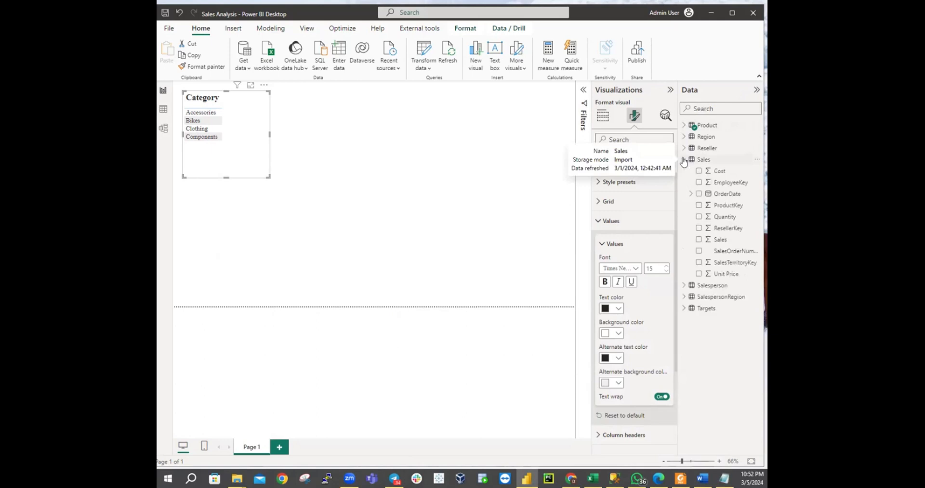
pyautogui.click(698, 239)
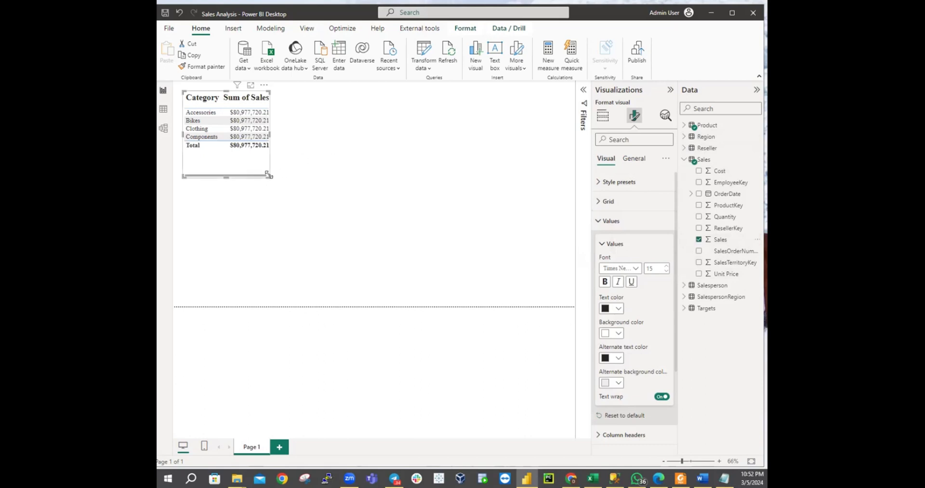
pyautogui.moveTo(268, 174); pyautogui.dragTo(312, 183)
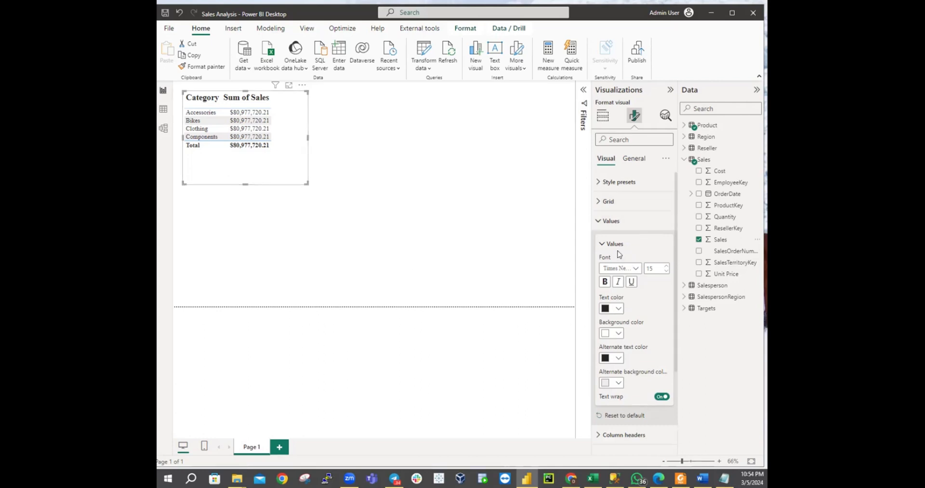
# Step: Rename the table visual's Sum of Sales column to Sales in its build settings
pyautogui.click(601, 246)
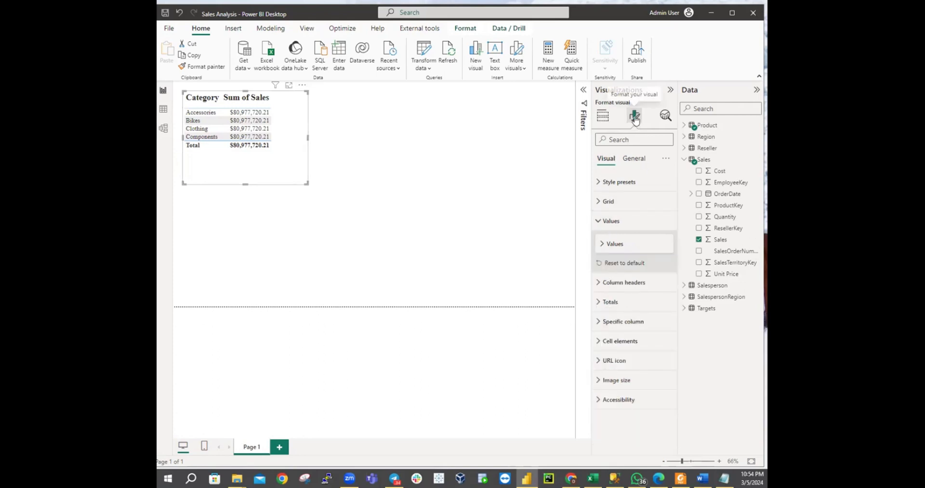
pyautogui.click(603, 117)
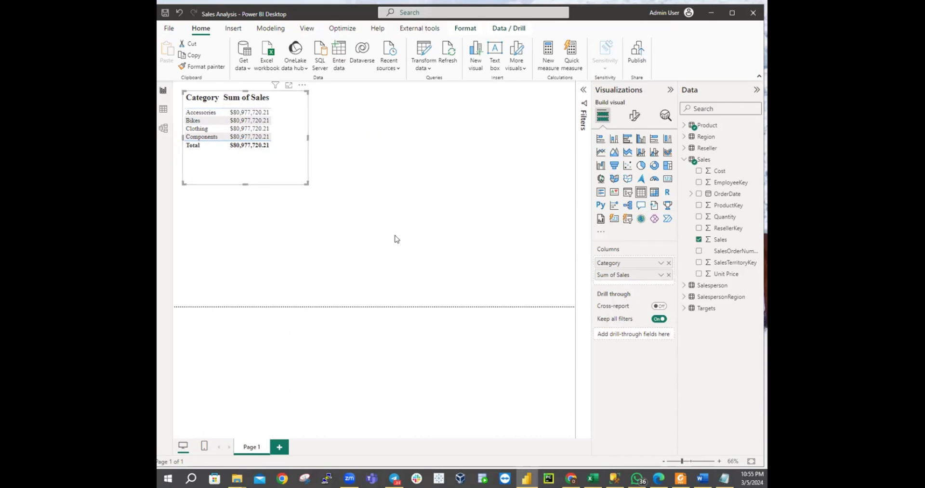
pyautogui.click(659, 276)
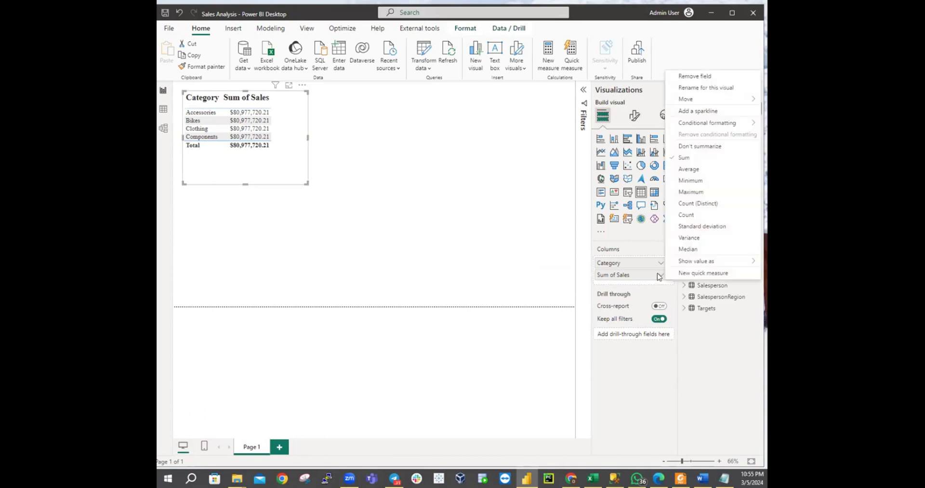
pyautogui.click(651, 276)
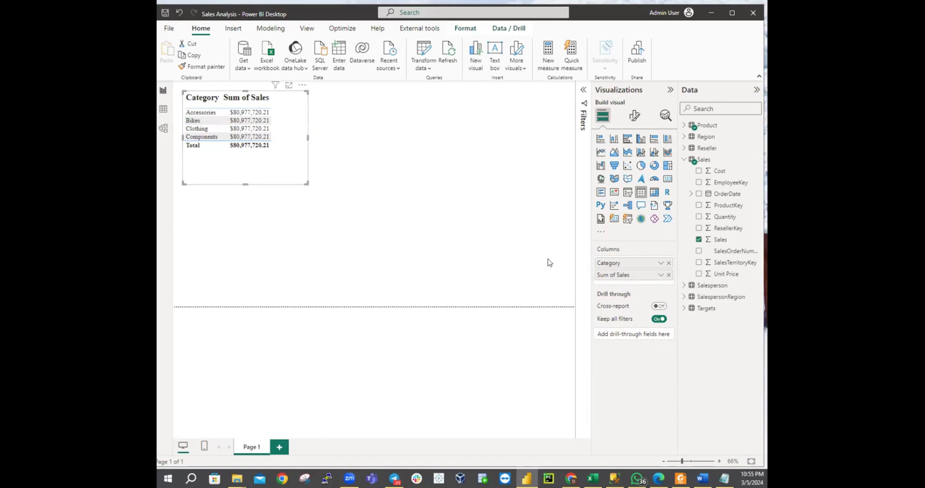
pyautogui.doubleClick(616, 273)
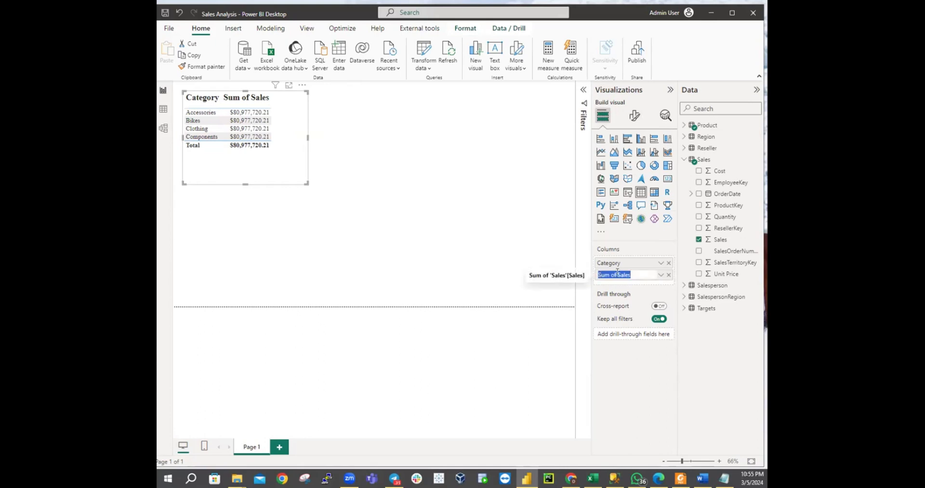
pyautogui.click(618, 273)
pyautogui.press('BackSpace')
pyautogui.press('BackSpace')
pyautogui.press('BackSpace')
pyautogui.press('BackSpace')
pyautogui.press('BackSpace')
pyautogui.press('BackSpace')
pyautogui.press('BackSpace')
pyautogui.press('Return')
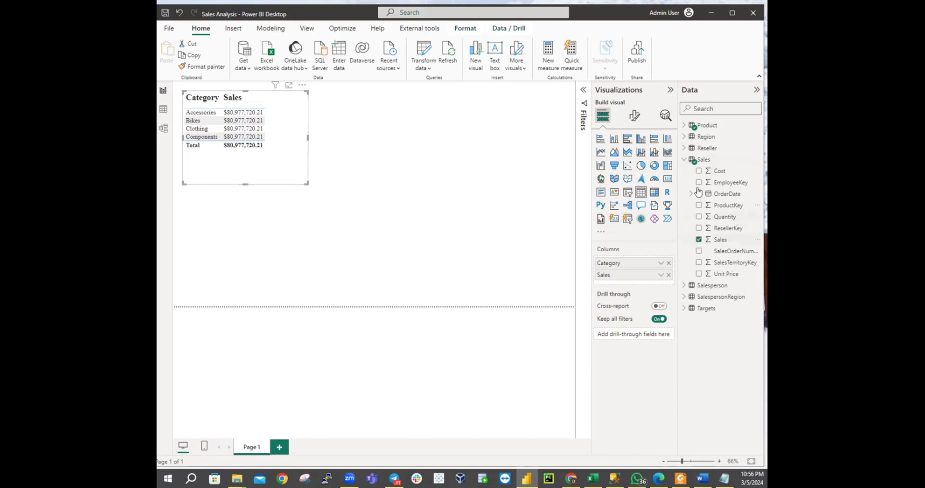
# Step: Remove the Sales and Category fields from the table visual and delete the emptied visual from the page
pyautogui.click(698, 239)
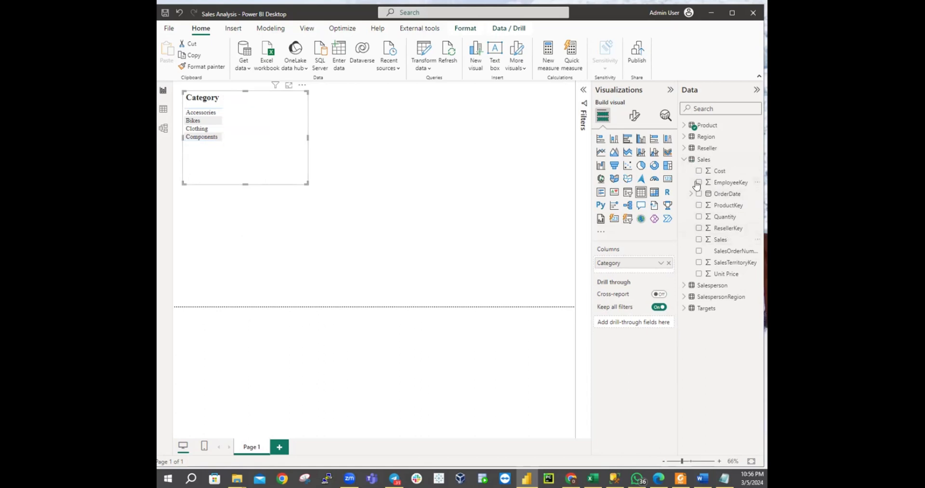
pyautogui.click(683, 159)
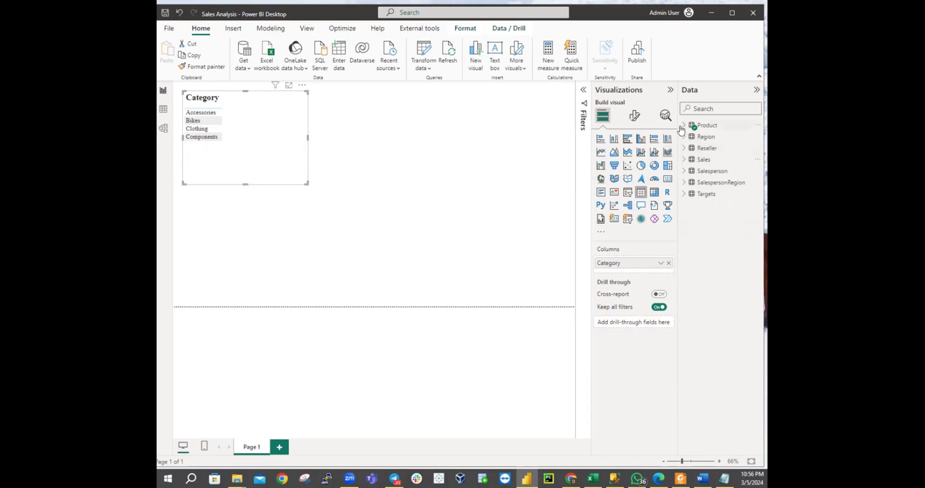
pyautogui.click(683, 125)
pyautogui.click(698, 148)
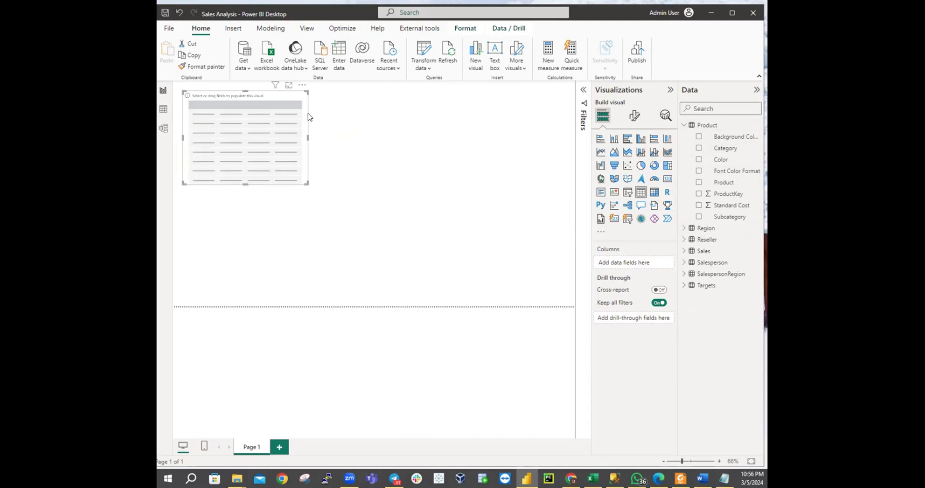
pyautogui.press('Delete')
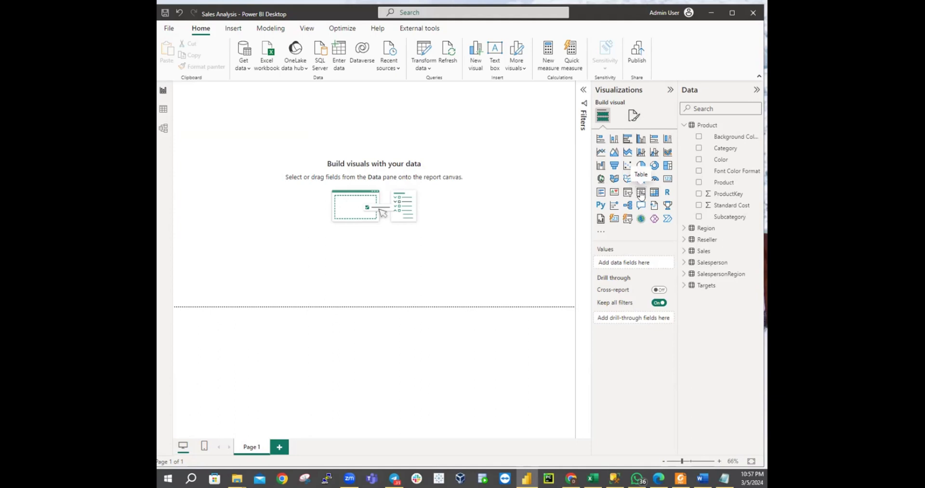
# Step: Try starting a table both as an empty visual and directly from the Product Category field, deleting each one
pyautogui.click(641, 194)
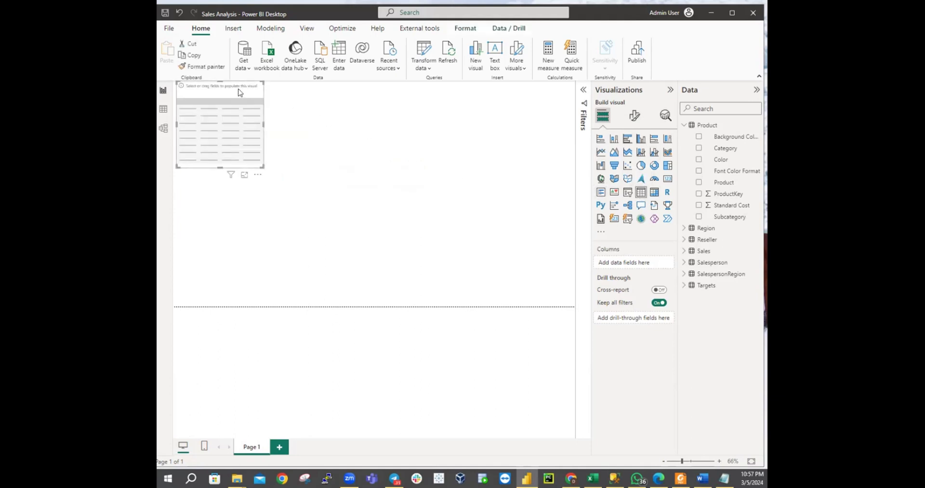
pyautogui.moveTo(233, 85)
pyautogui.mouseDown()
pyautogui.moveTo(237, 102)
pyautogui.moveTo(238, 93)
pyautogui.mouseUp()
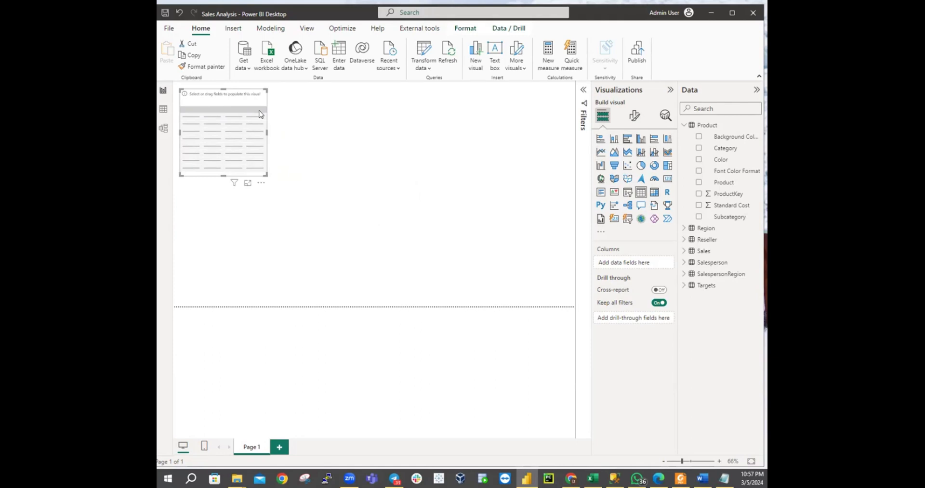
pyautogui.press('Delete')
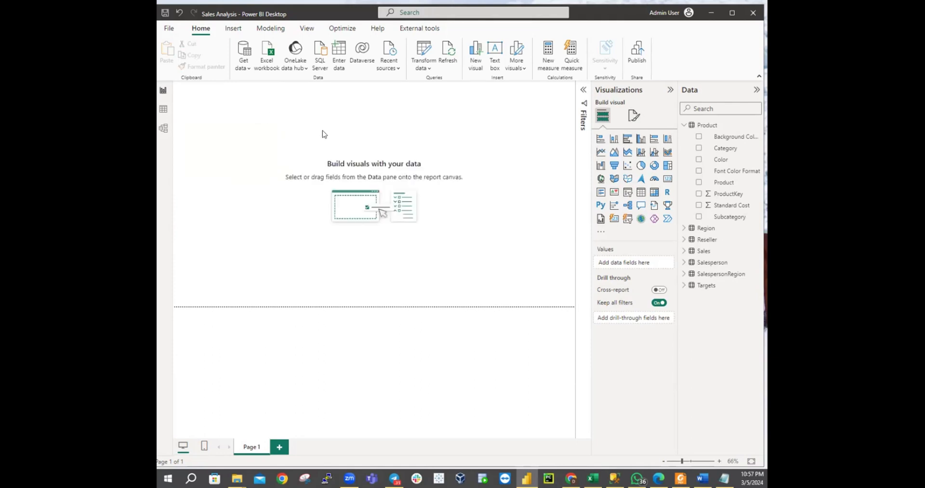
pyautogui.click(699, 149)
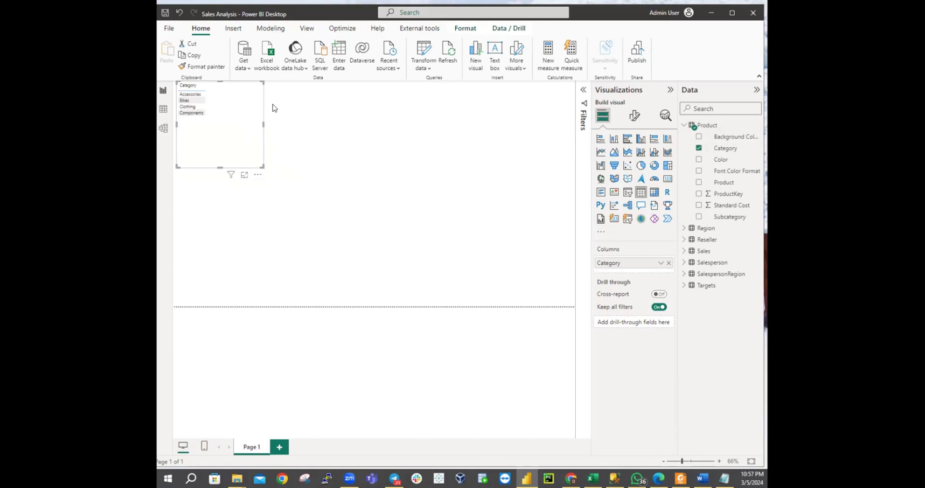
pyautogui.press('Delete')
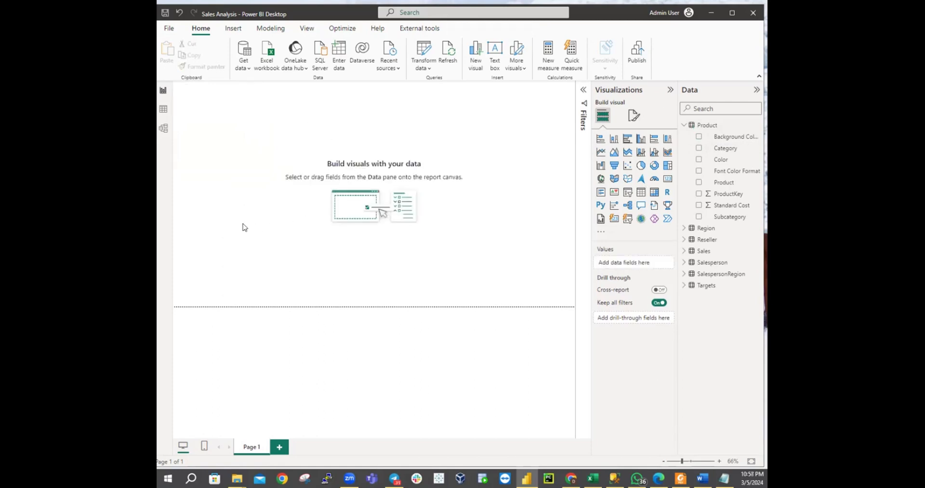
# Step: Insert an empty table visual and position it slightly inside the page's upper-left corner
pyautogui.click(641, 194)
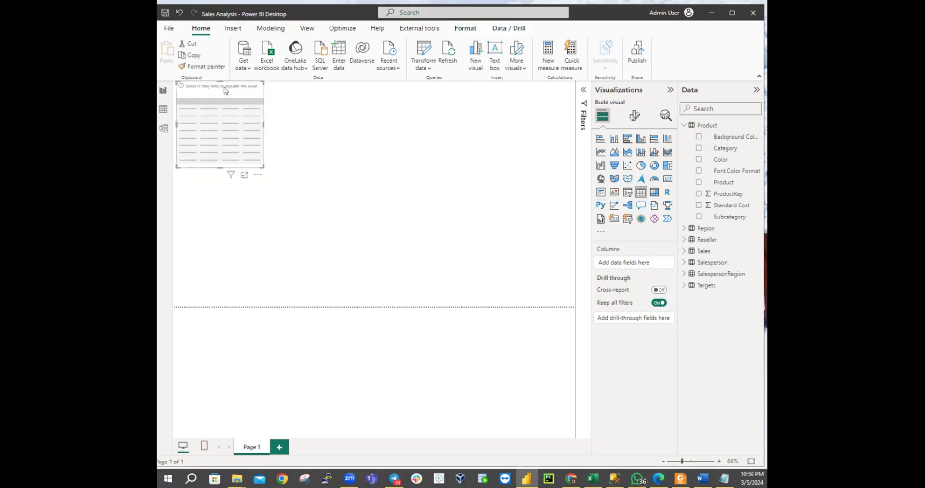
pyautogui.moveTo(224, 87); pyautogui.dragTo(237, 100)
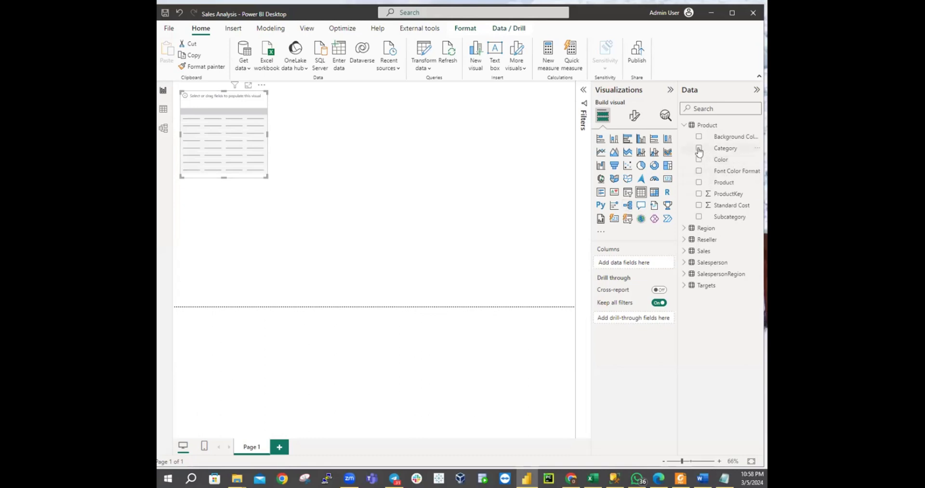
# Step: Add the Product table's Category field to the empty table visual and give its column headers a larger, bold serif font
pyautogui.click(699, 149)
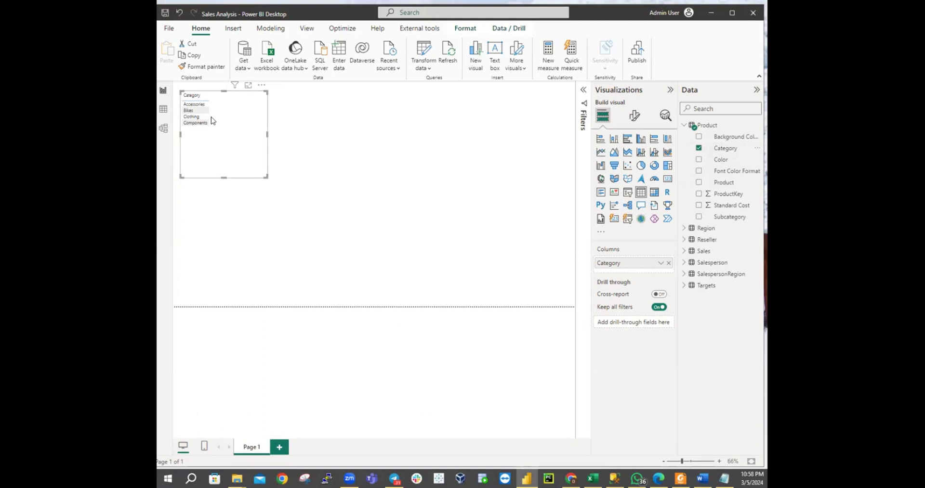
pyautogui.click(631, 118)
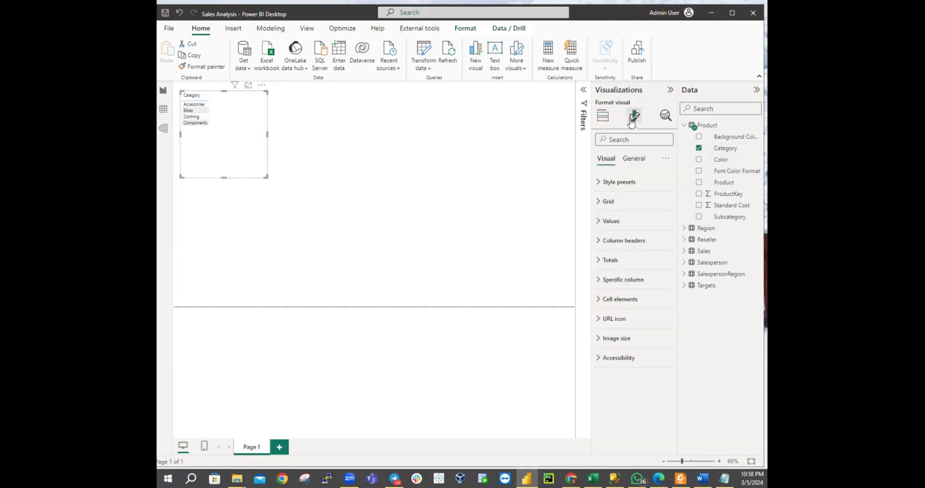
pyautogui.click(600, 243)
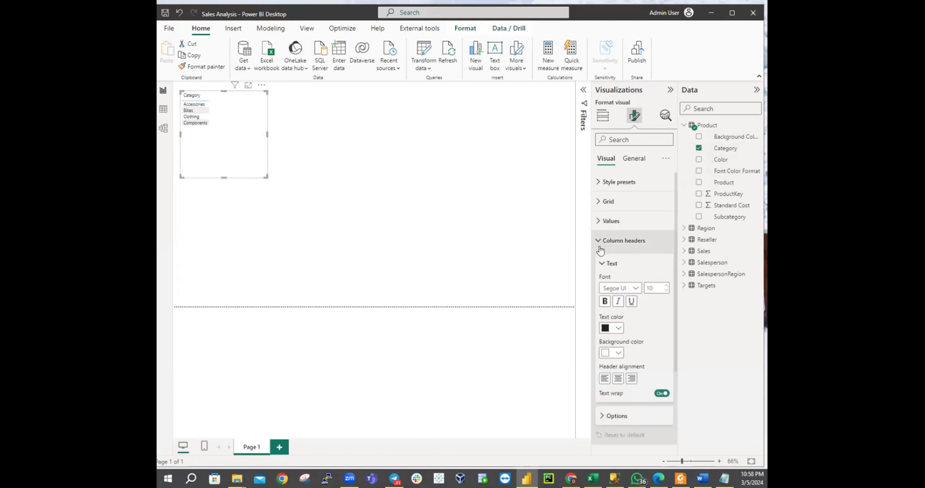
pyautogui.click(634, 291)
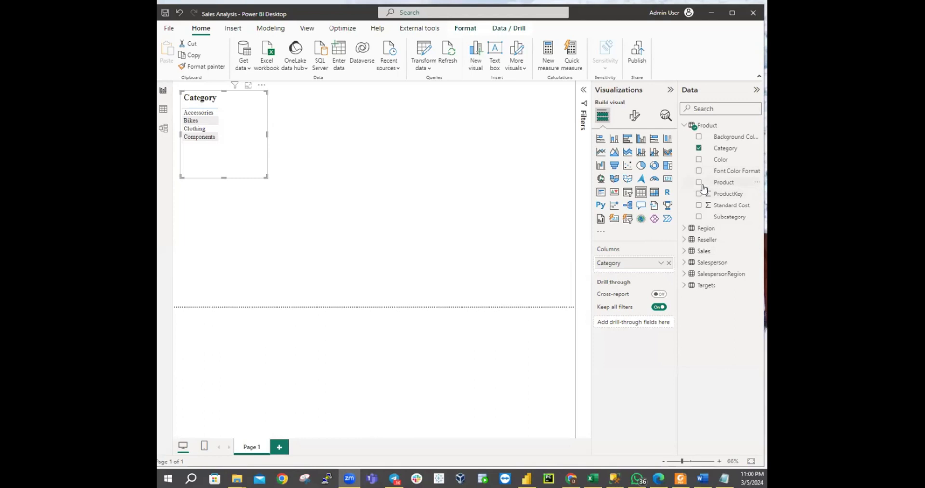
# Step: Add the Sales field from the Sales table as a second column and enlarge the table visual, mainly in width
pyautogui.click(683, 126)
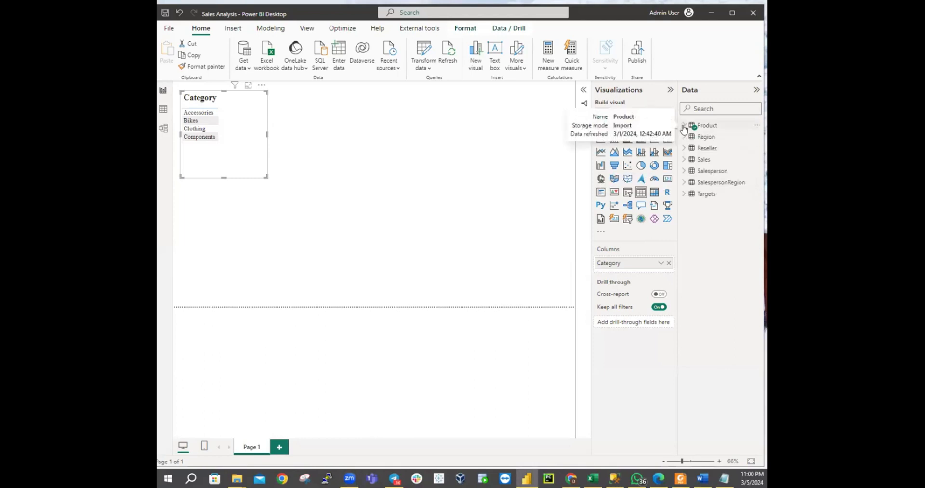
pyautogui.click(683, 160)
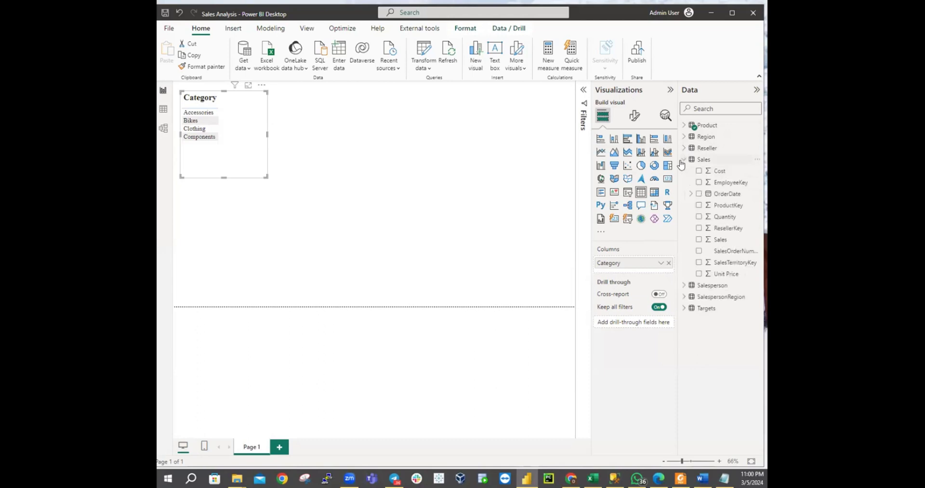
pyautogui.click(699, 240)
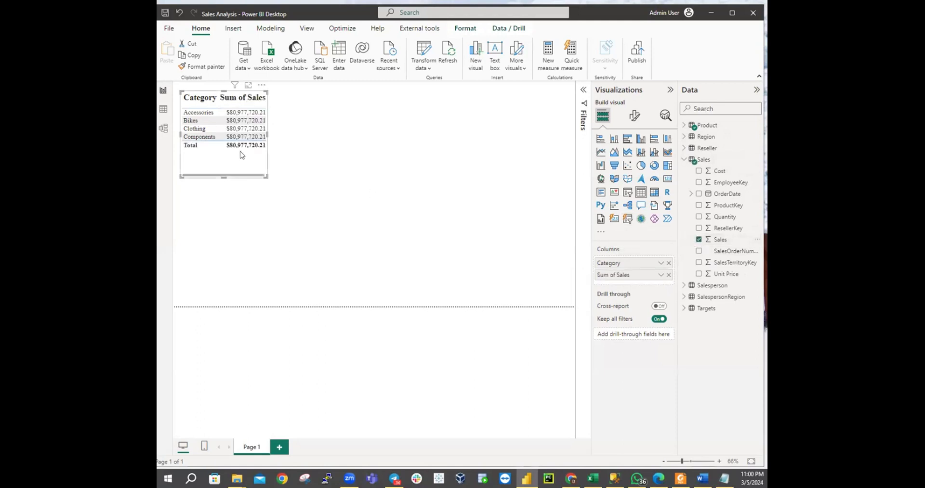
pyautogui.moveTo(268, 177); pyautogui.dragTo(304, 184)
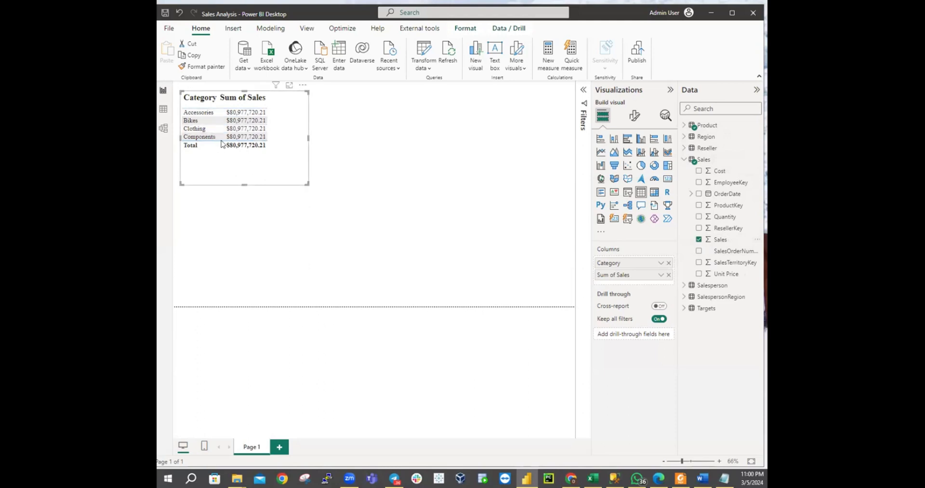
pyautogui.click(240, 114)
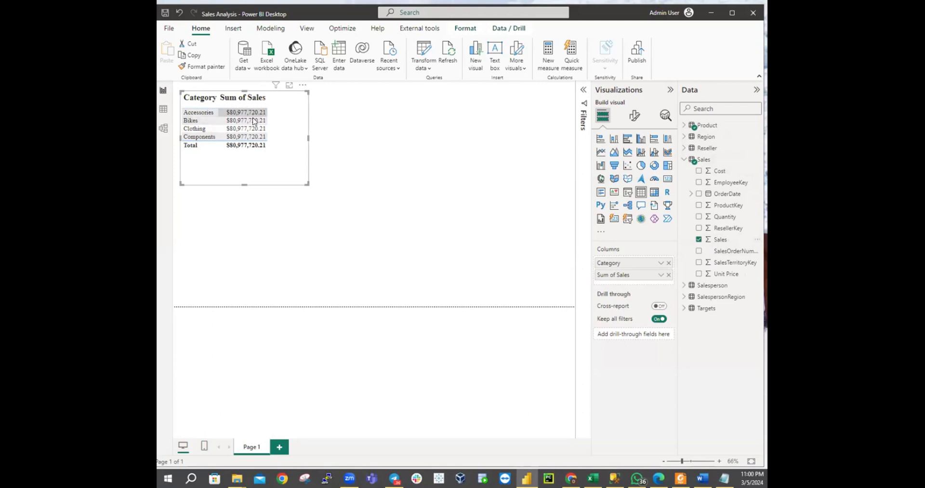
pyautogui.click(254, 121)
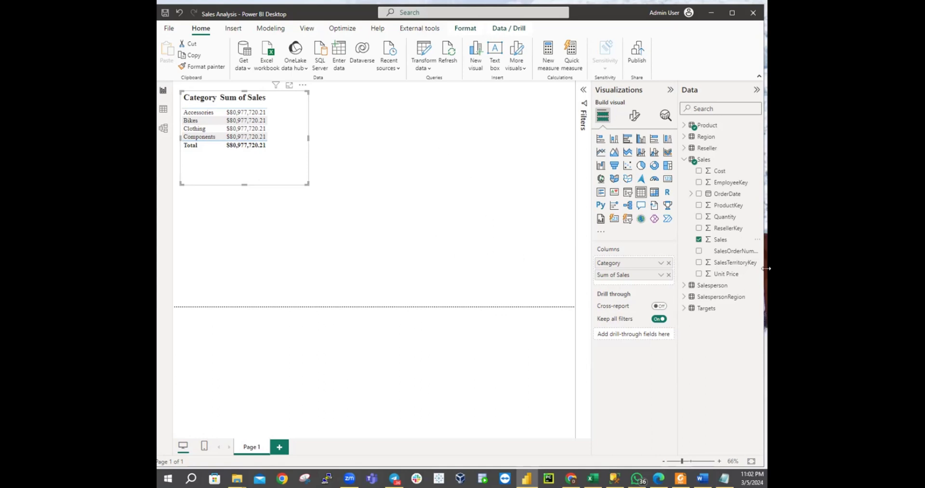
# Step: Rename the table visual's Sum of Sales column to Sales for this visual
pyautogui.doubleClick(615, 277)
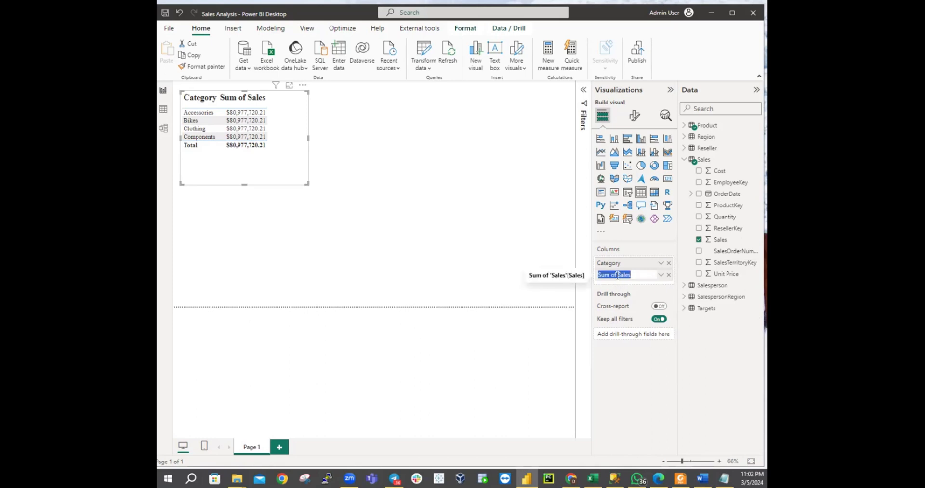
pyautogui.write('Sum Sales')
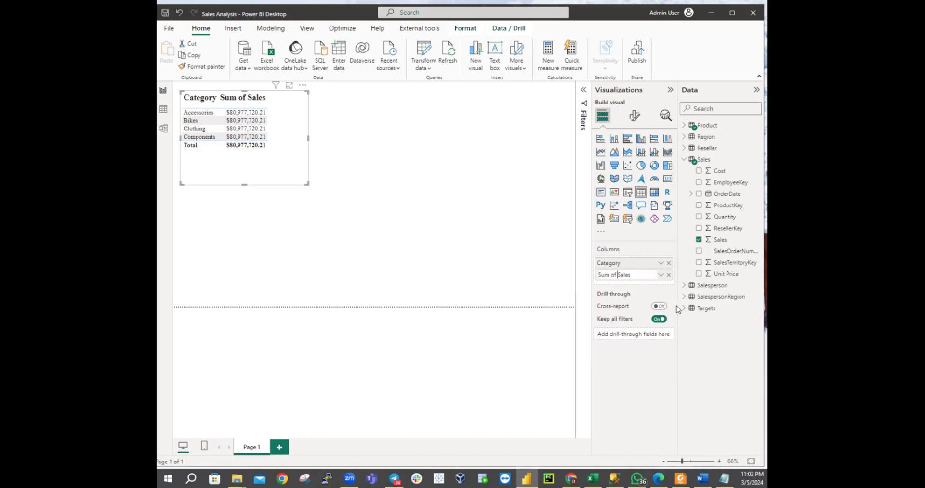
pyautogui.press('Return')
pyautogui.press('BackSpace')
pyautogui.press('BackSpace')
pyautogui.press('BackSpace')
pyautogui.press('BackSpace')
pyautogui.press('Return')
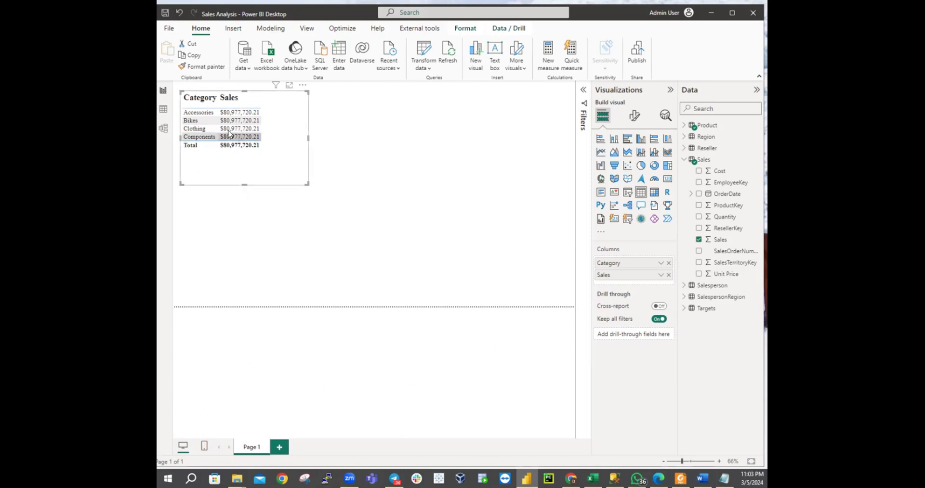
# Step: Examine the fields of the Product and Sales tables that supply the table visual's two columns
pyautogui.click(685, 161)
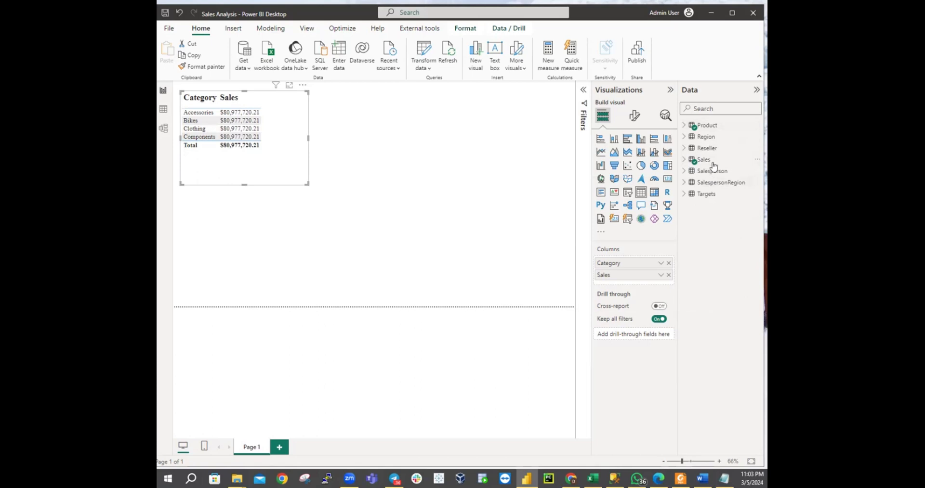
pyautogui.moveTo(713, 161)
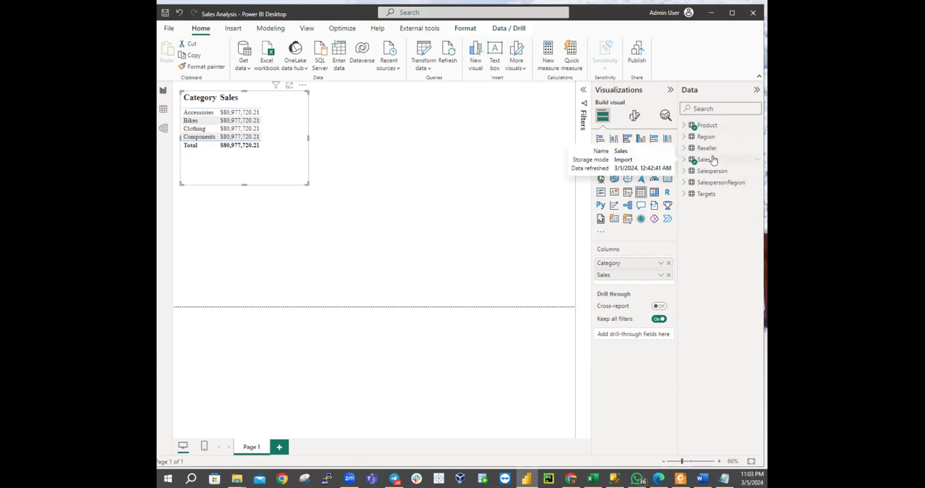
pyautogui.click(683, 125)
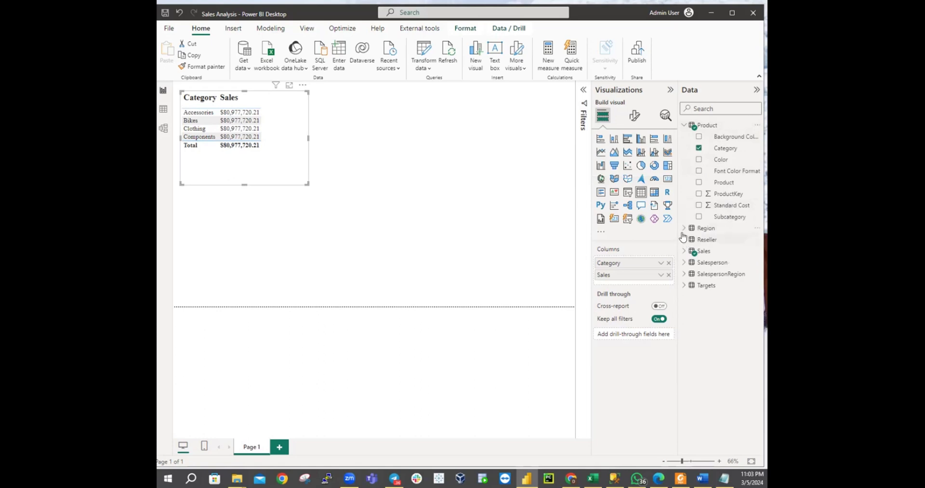
pyautogui.click(683, 251)
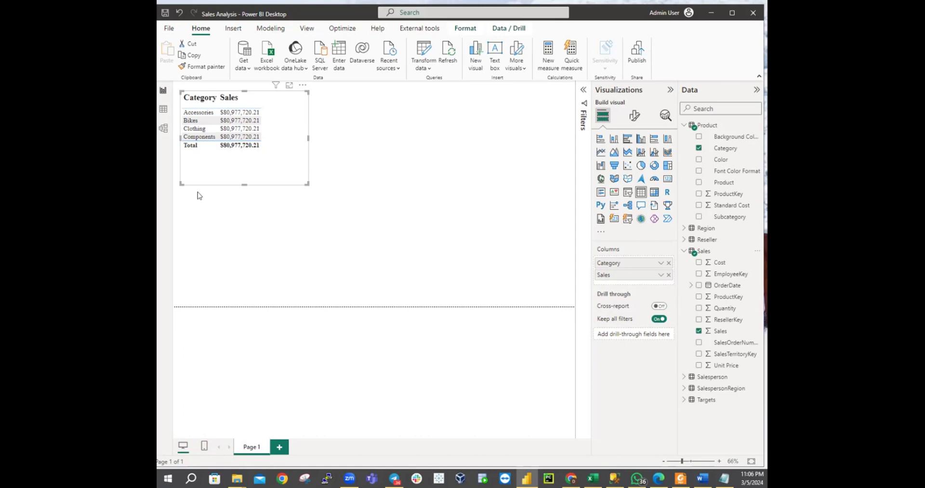
pyautogui.click(684, 251)
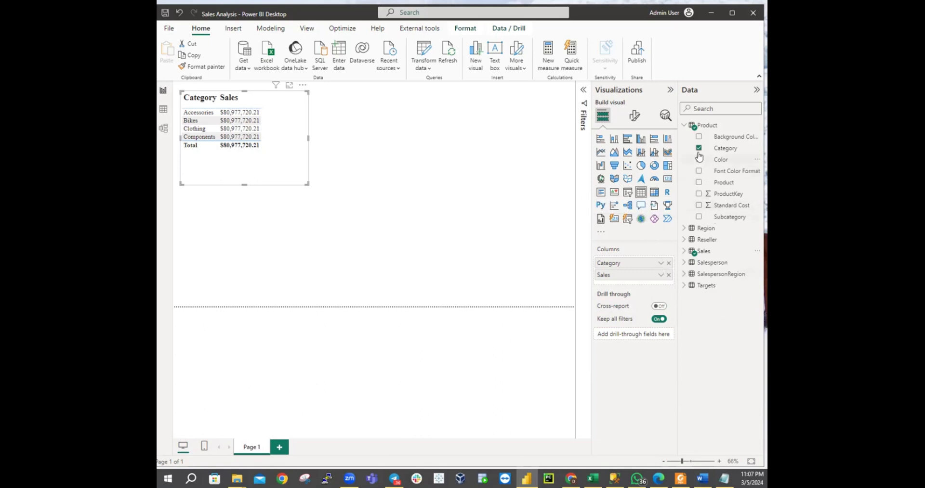
pyautogui.click(685, 126)
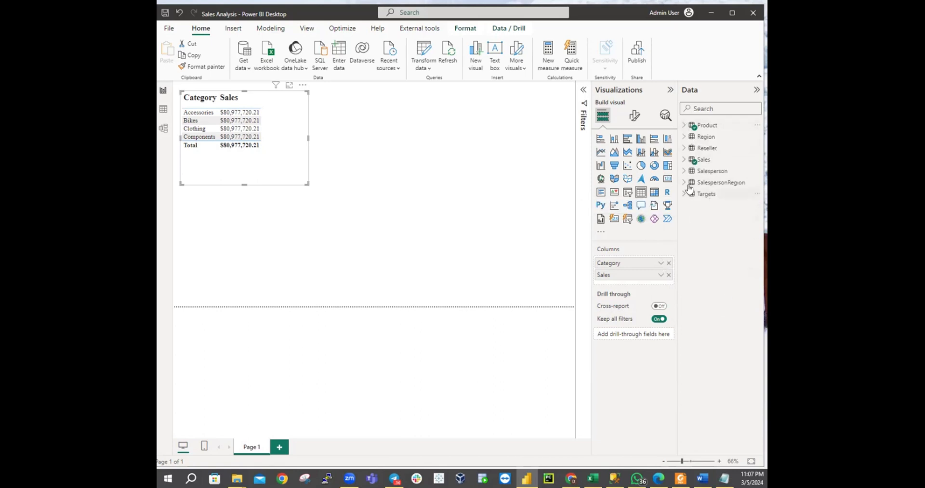
pyautogui.click(686, 163)
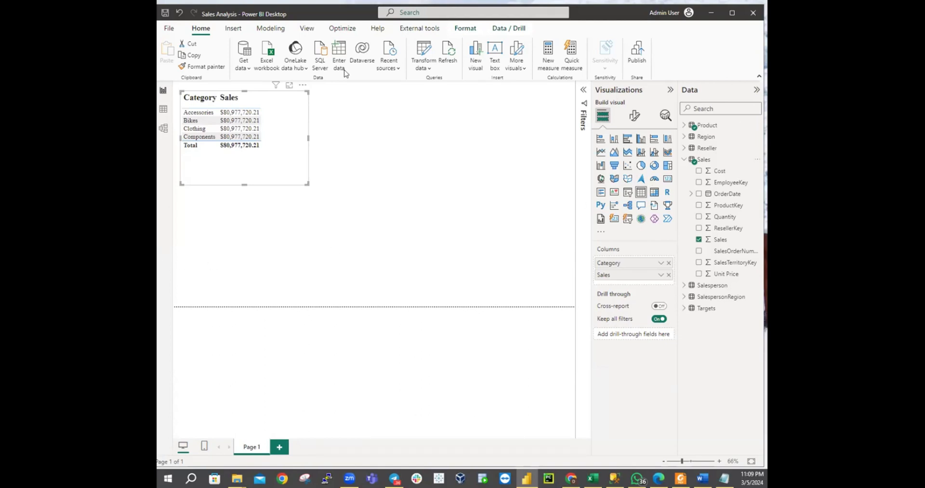
# Step: Check the relationships defined in the model and the options for creating a new relationship
pyautogui.click(269, 30)
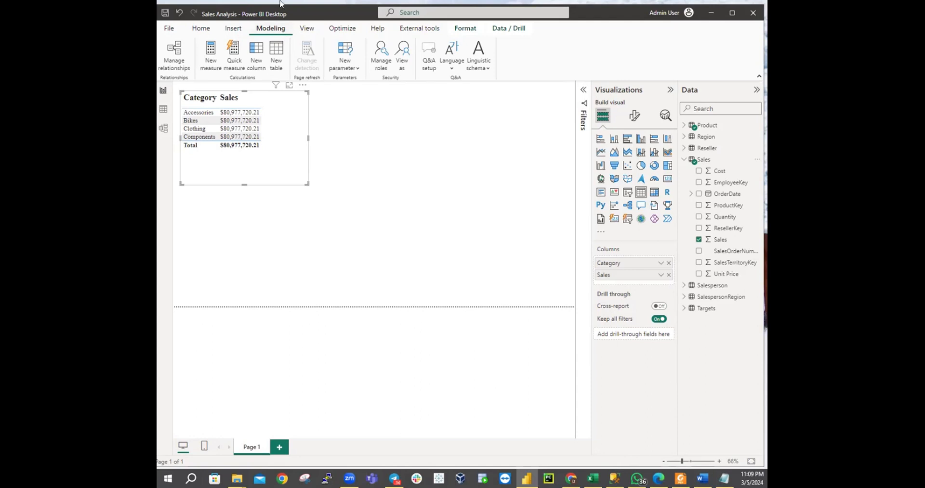
pyautogui.click(182, 53)
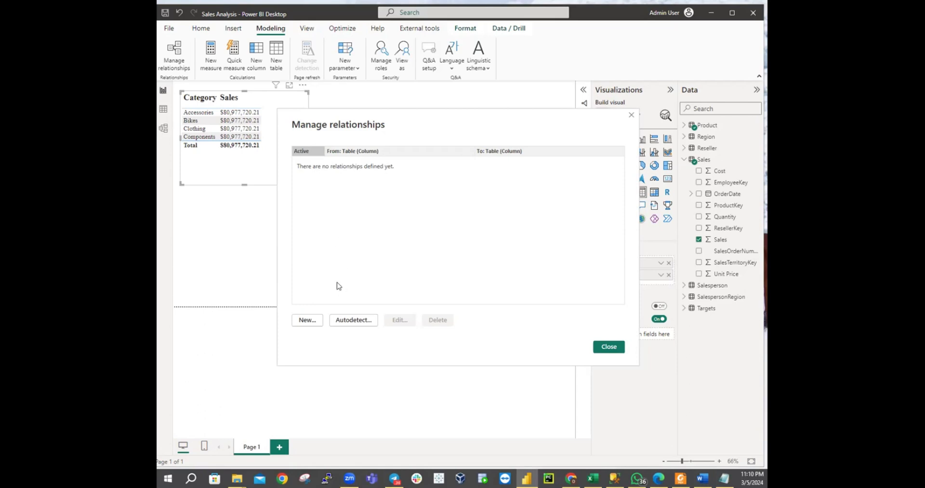
pyautogui.click(307, 321)
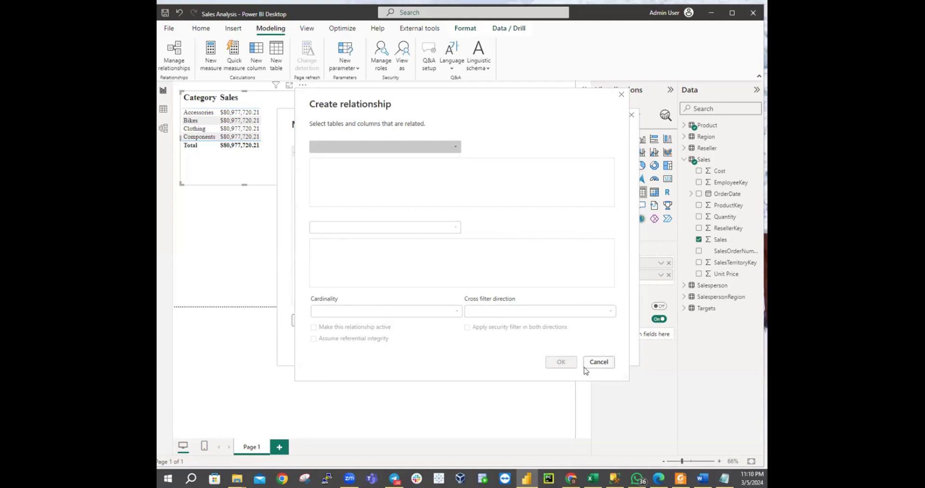
pyautogui.click(597, 363)
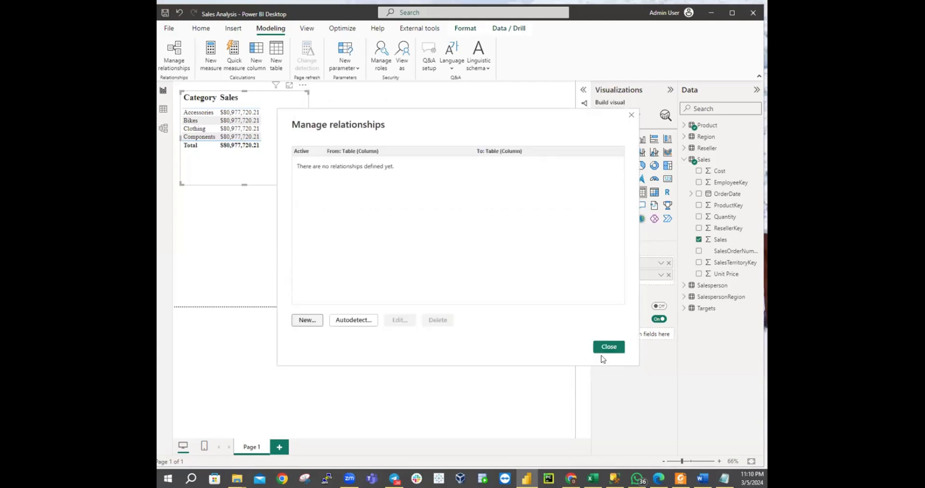
pyautogui.click(608, 348)
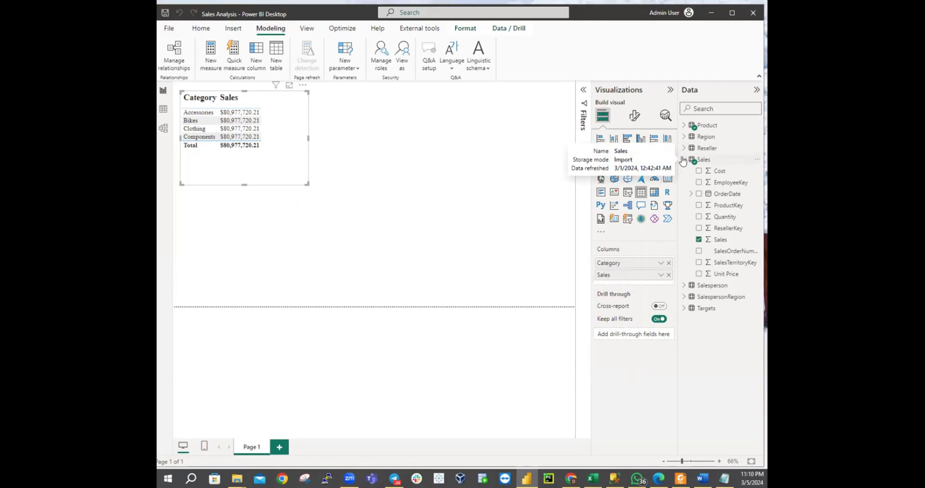
# Step: Examine the rows and columns of the Product table in Table view
pyautogui.click(165, 112)
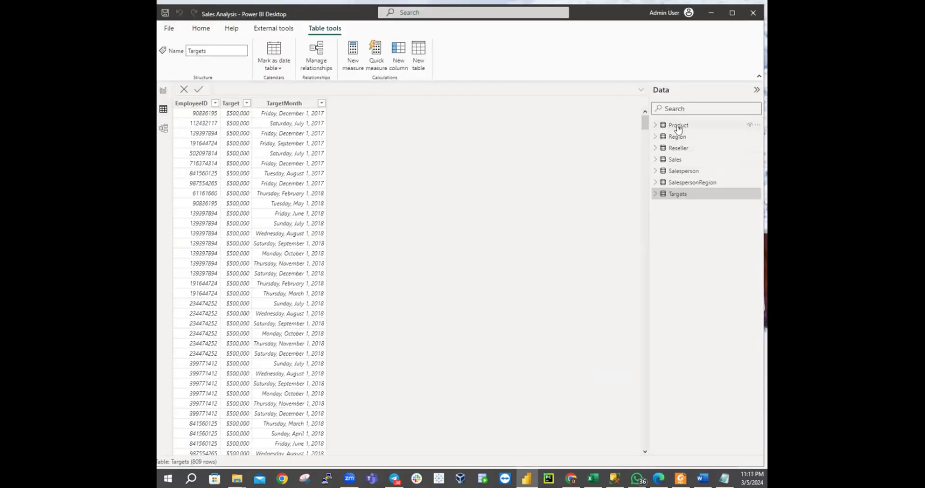
pyautogui.click(678, 126)
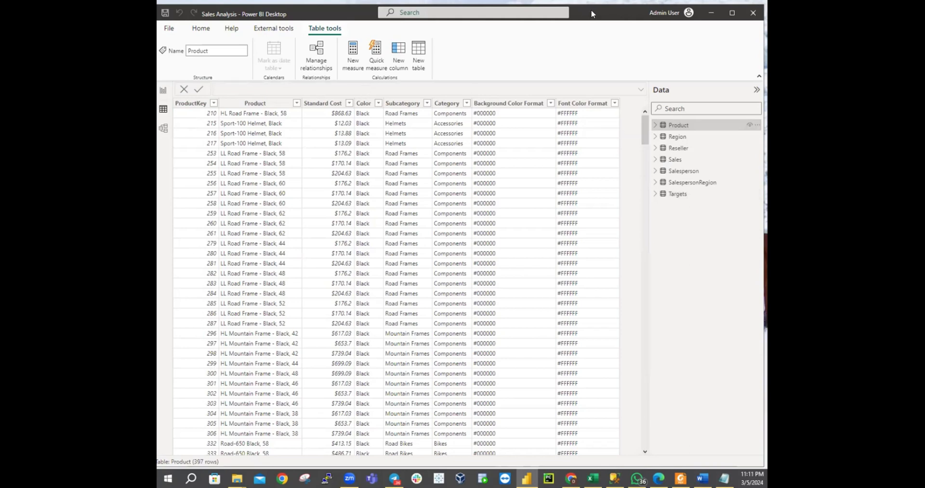
pyautogui.moveTo(589, 11); pyautogui.dragTo(595, 9)
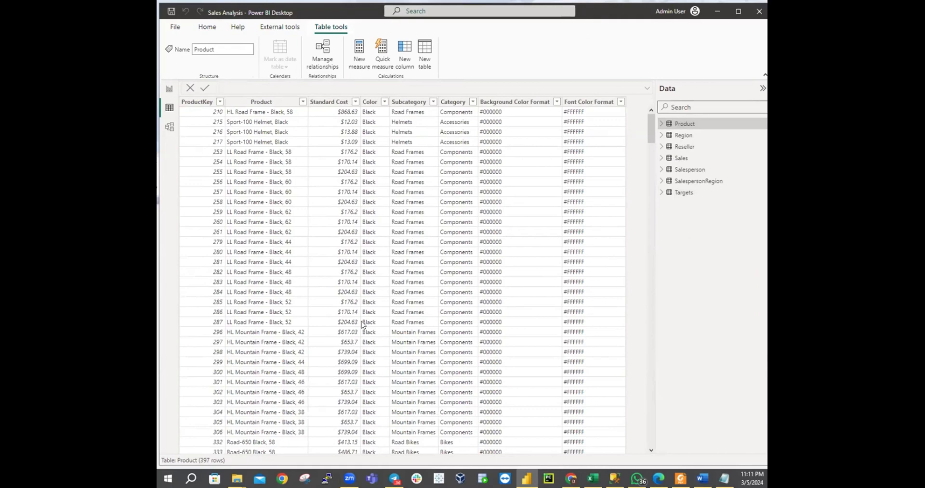
pyautogui.scroll(-2, 364, 322)
pyautogui.scroll(2, 365, 310)
# Step: Examine the Sales table's columns in Table view and compare them with the Product table's columns
pyautogui.click(680, 158)
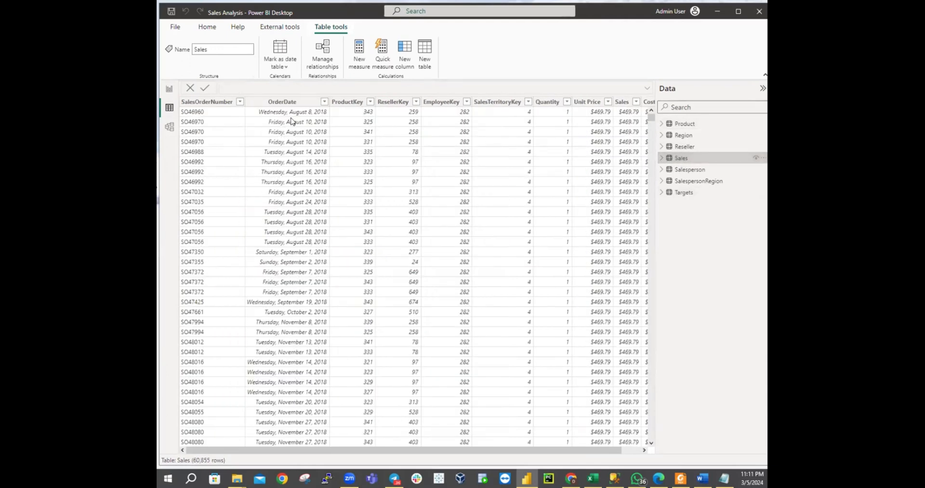
pyautogui.click(204, 103)
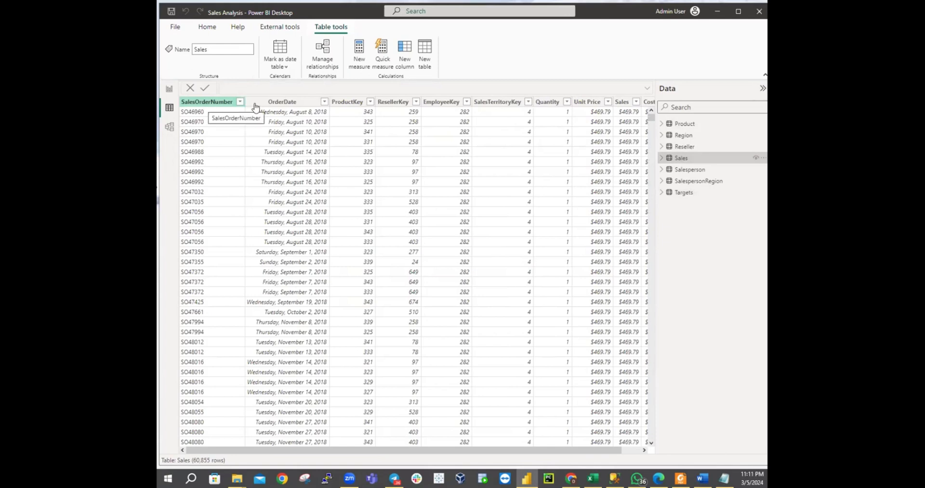
pyautogui.click(282, 102)
pyautogui.click(347, 103)
pyautogui.click(424, 102)
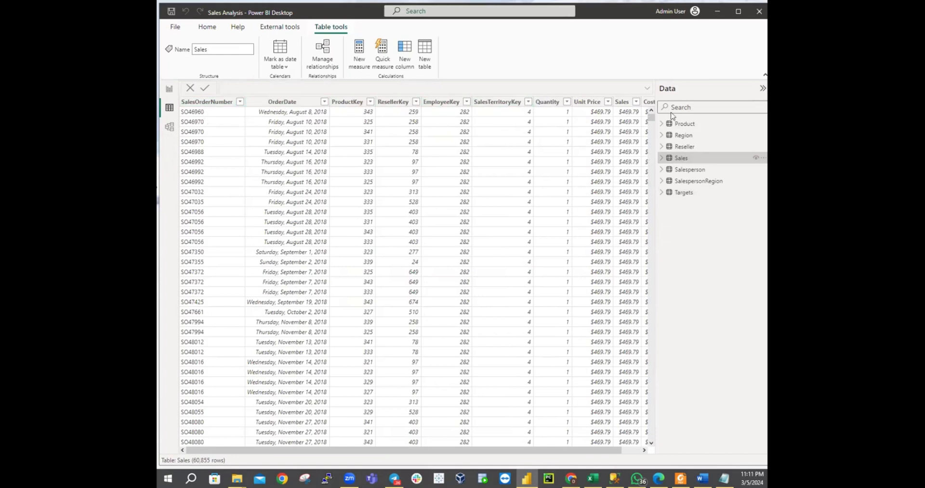
pyautogui.moveTo(599, 451); pyautogui.dragTo(524, 448)
pyautogui.click(679, 124)
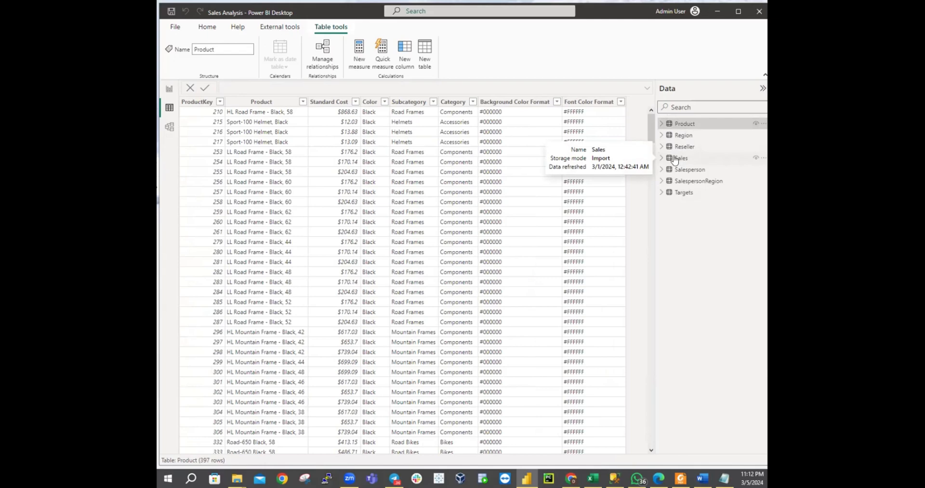
pyautogui.click(681, 162)
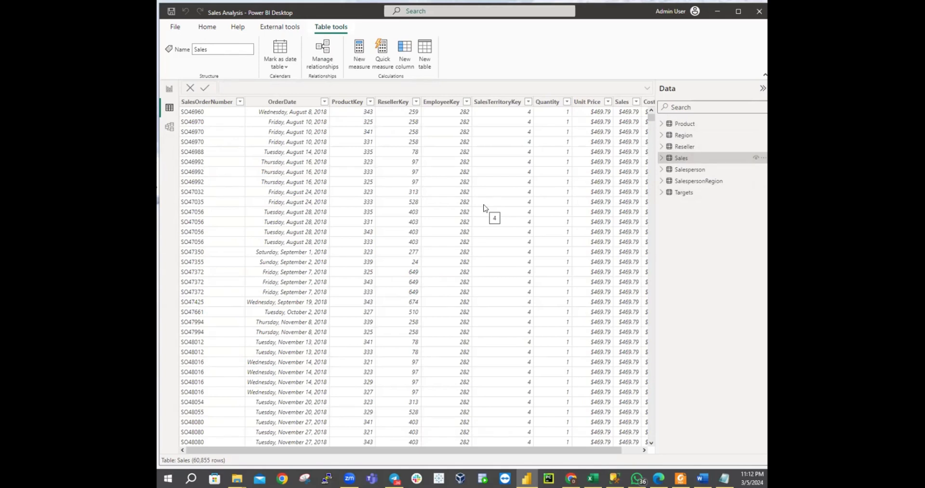
# Step: Create an active one-to-many relationship from Product's ProductKey to Sales' ProductKey with a single cross filter direction
pyautogui.click(175, 91)
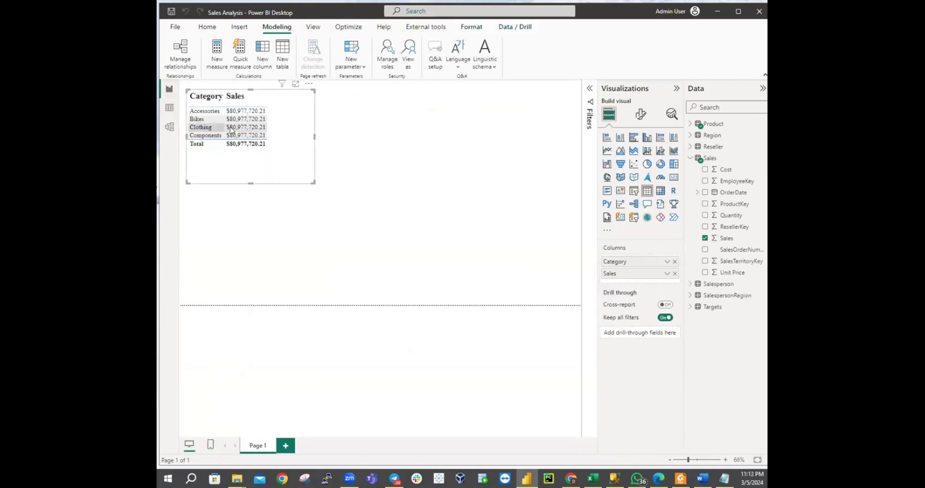
pyautogui.click(191, 67)
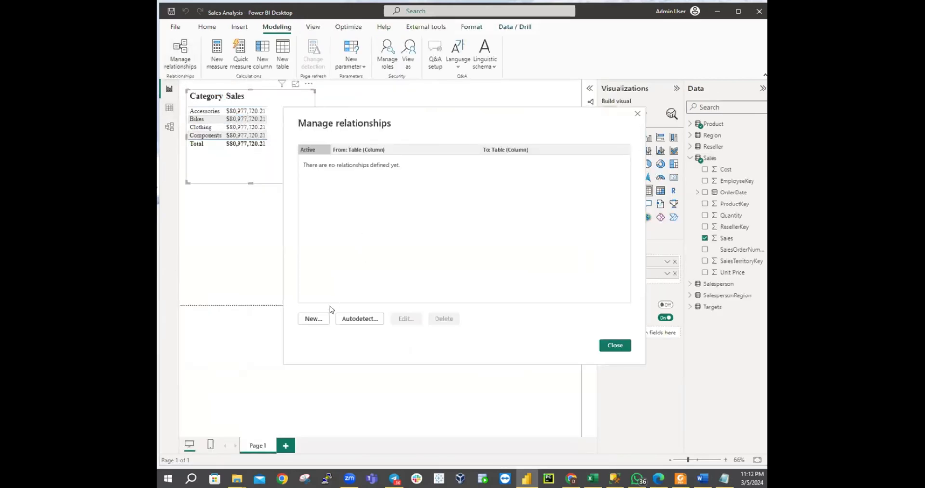
pyautogui.click(318, 319)
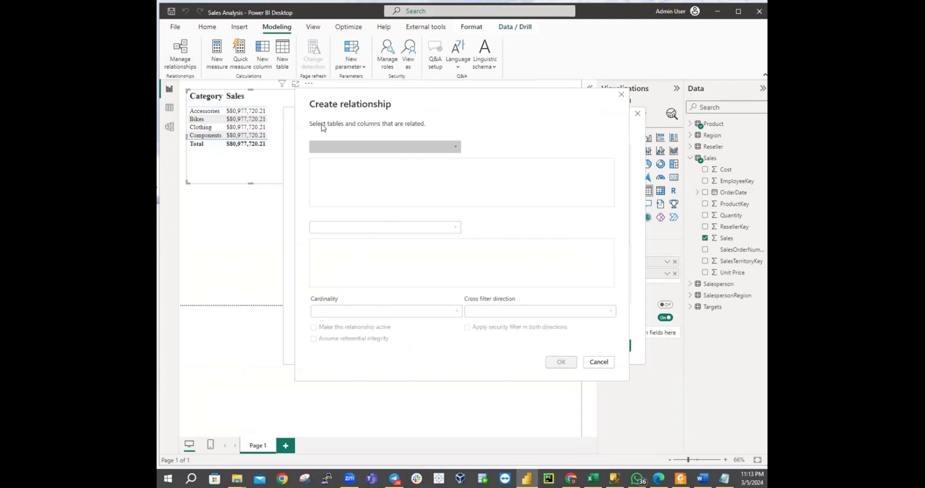
pyautogui.click(390, 147)
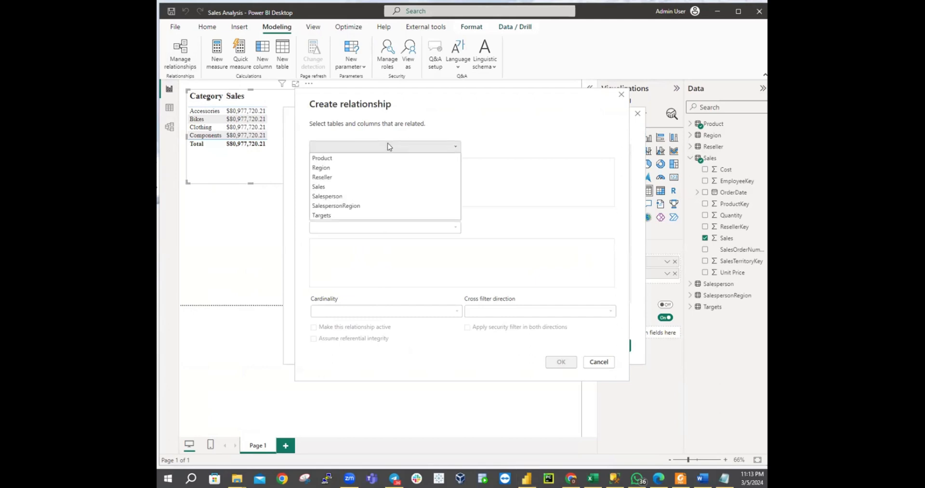
pyautogui.click(337, 159)
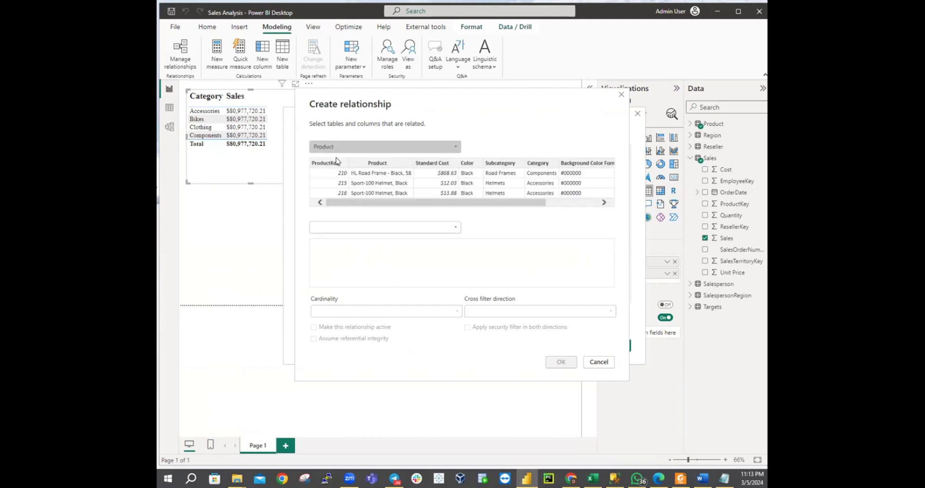
pyautogui.moveTo(335, 202)
pyautogui.mouseDown()
pyautogui.moveTo(432, 209)
pyautogui.moveTo(327, 203)
pyautogui.mouseUp()
pyautogui.click(328, 194)
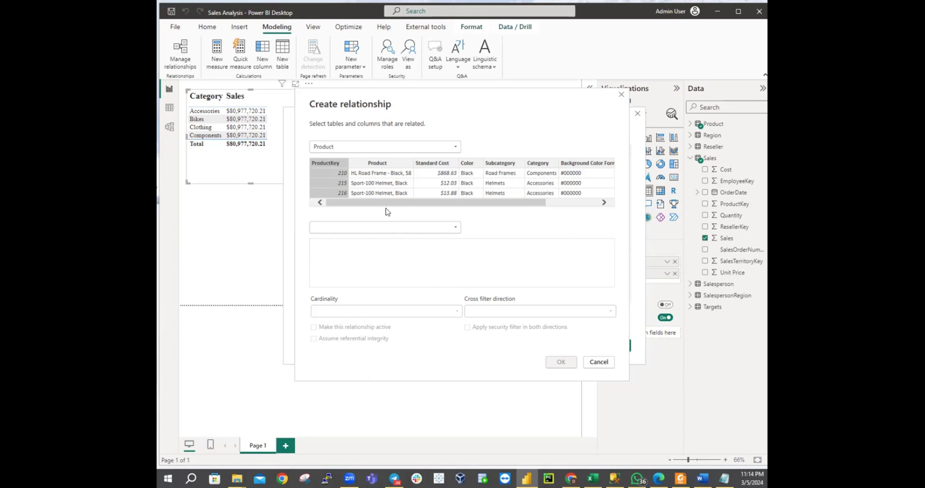
pyautogui.click(329, 228)
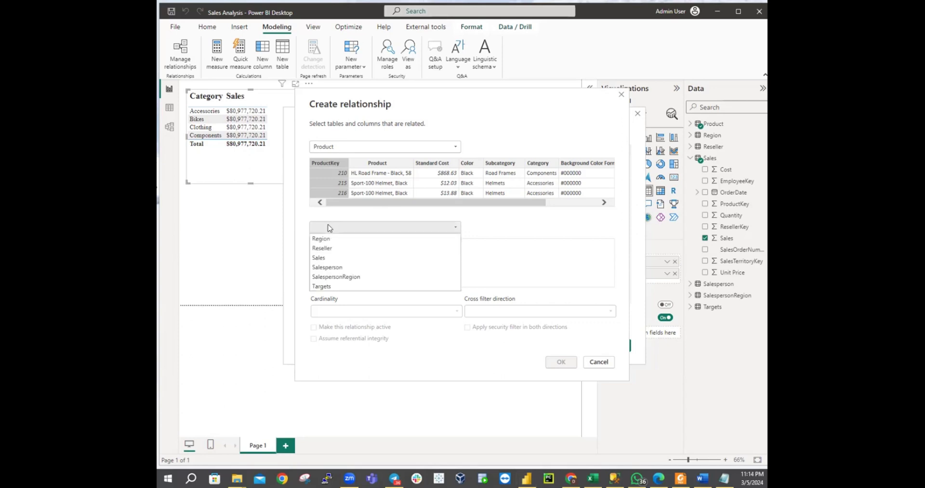
pyautogui.click(317, 257)
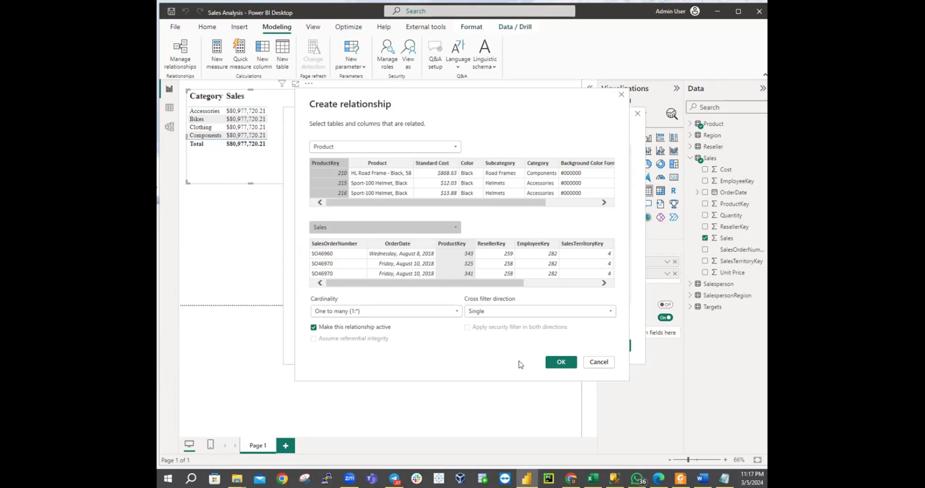
pyautogui.click(554, 365)
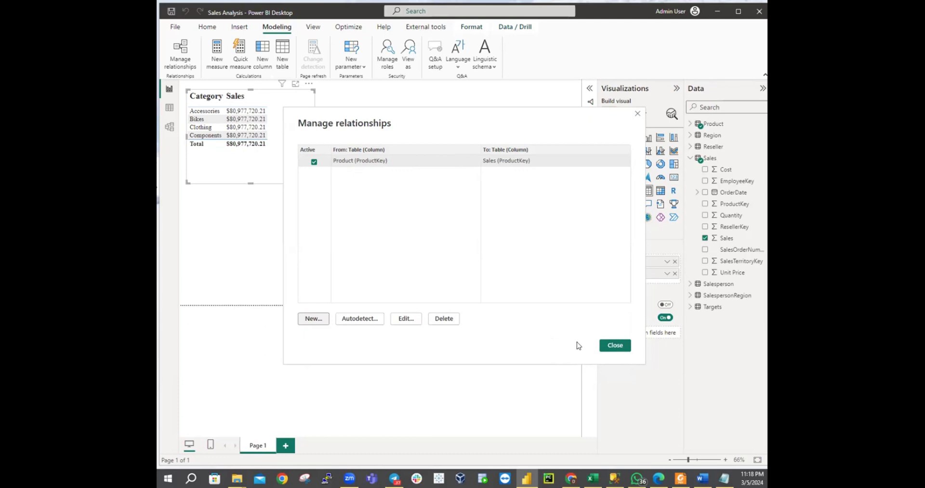
pyautogui.click(617, 345)
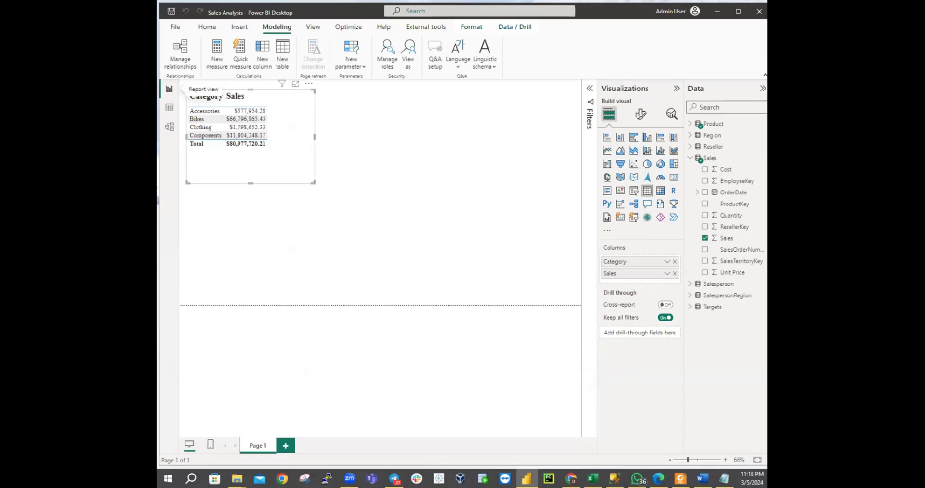
# Step: Move the Sales table further below the Product table in Model view to expose their relationship line
pyautogui.click(169, 128)
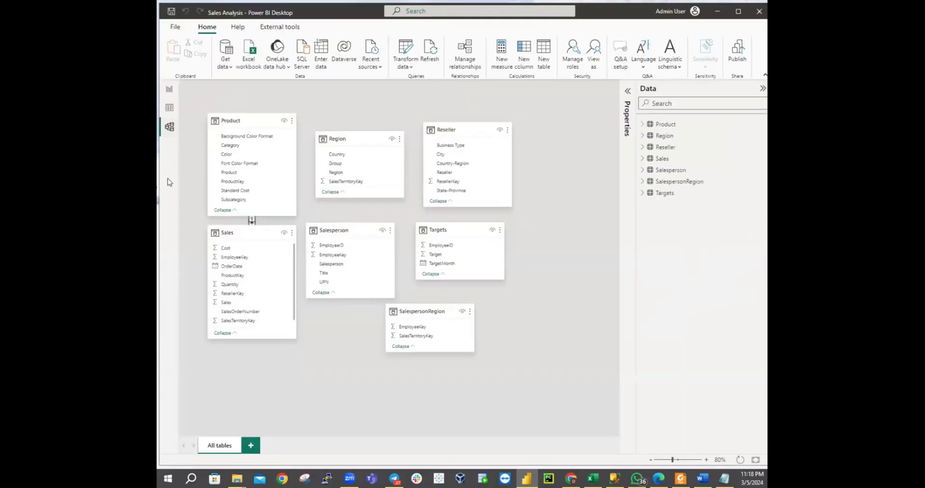
pyautogui.moveTo(243, 230)
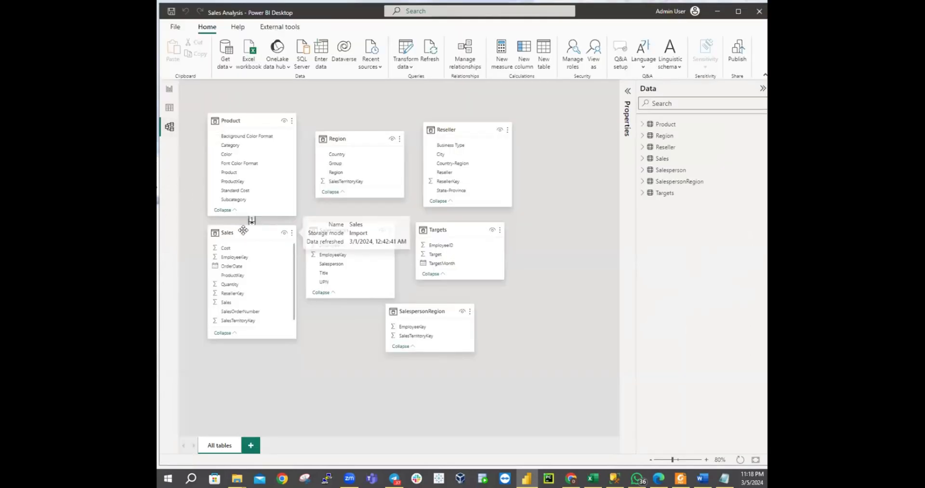
pyautogui.moveTo(243, 230); pyautogui.dragTo(243, 267)
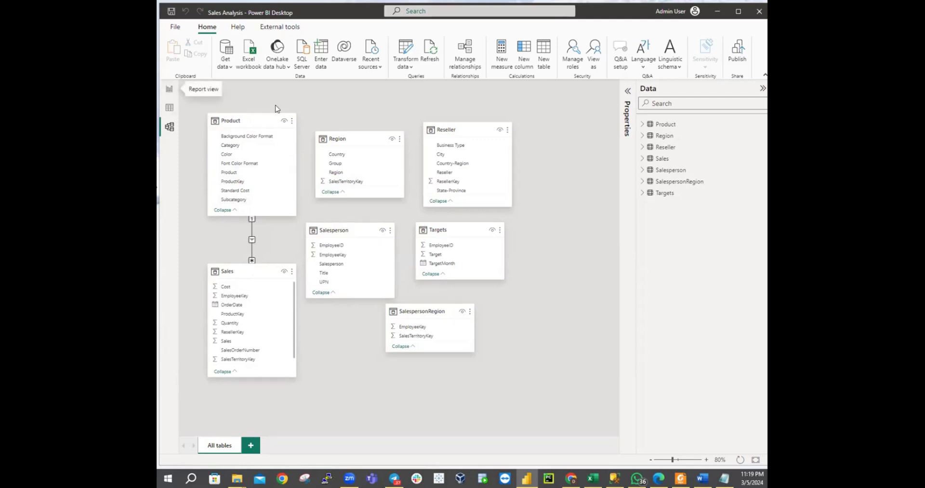
# Step: Review the cardinality, cross filter direction and active setting of the Sales-to-Product relationship and return to the report page
pyautogui.click(473, 51)
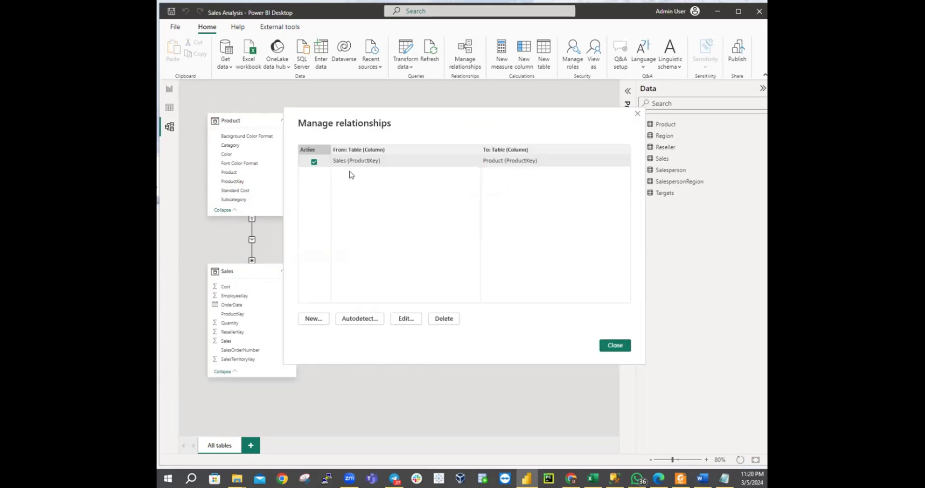
pyautogui.click(407, 323)
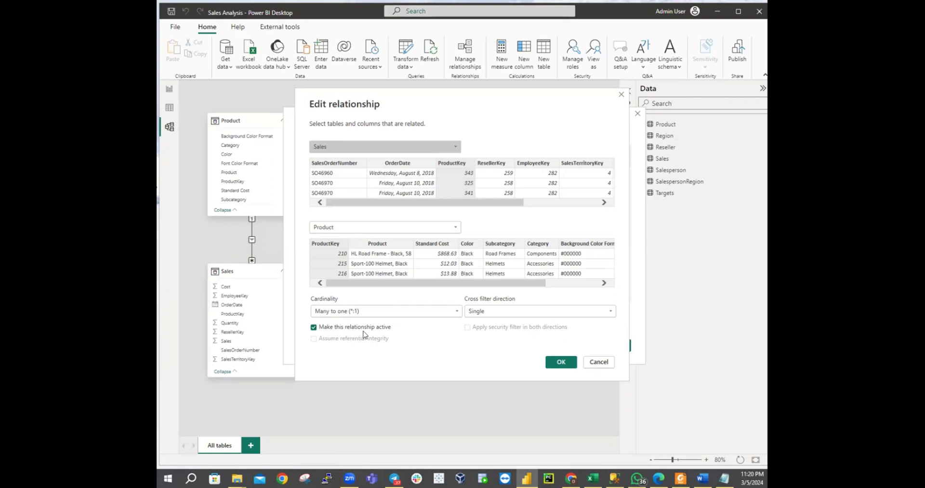
pyautogui.click(559, 364)
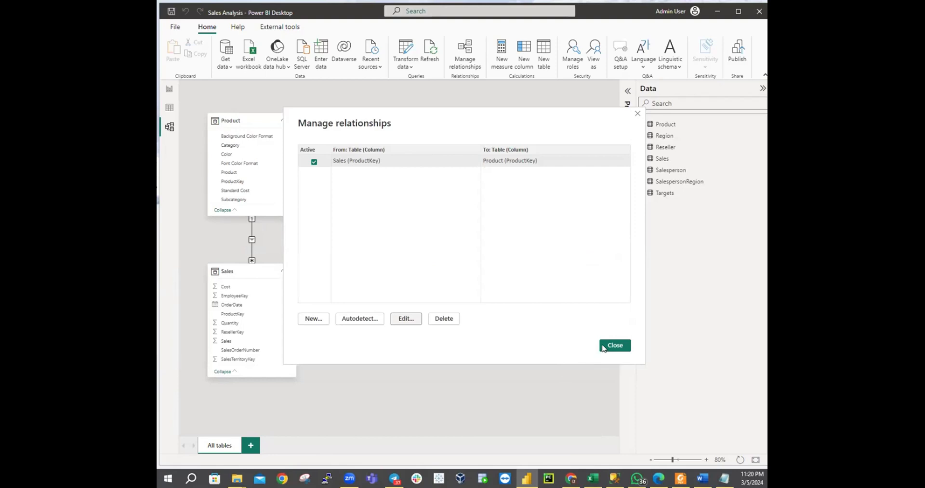
pyautogui.click(608, 345)
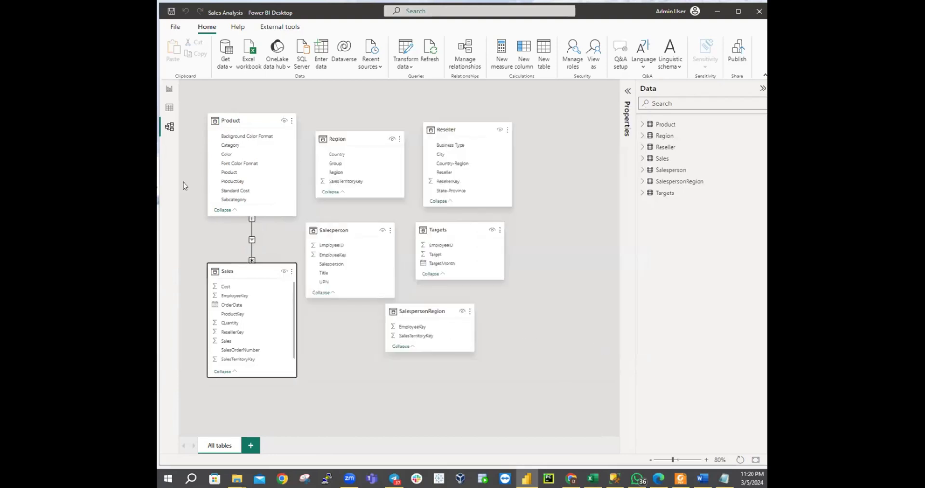
pyautogui.click(170, 90)
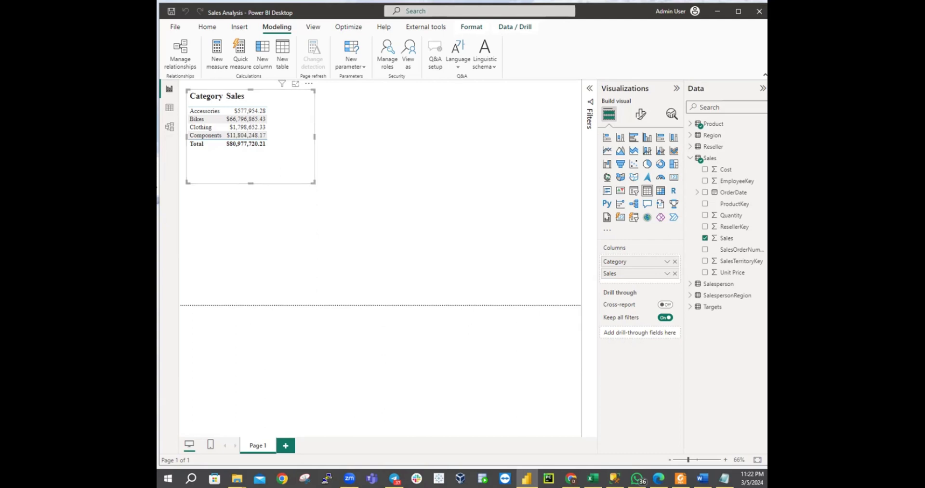
# Step: Filter the Sales table's ProductKey column to 212 in Table view and look through the matching rows
pyautogui.click(174, 111)
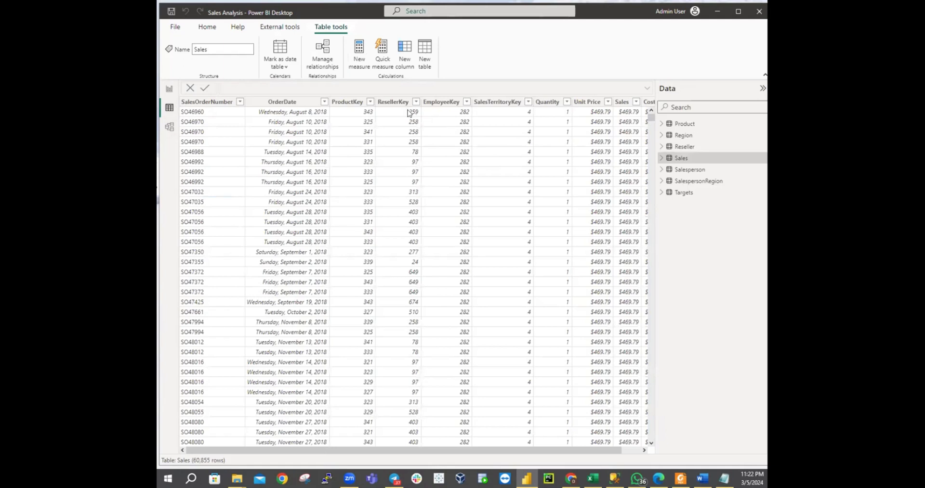
pyautogui.click(356, 104)
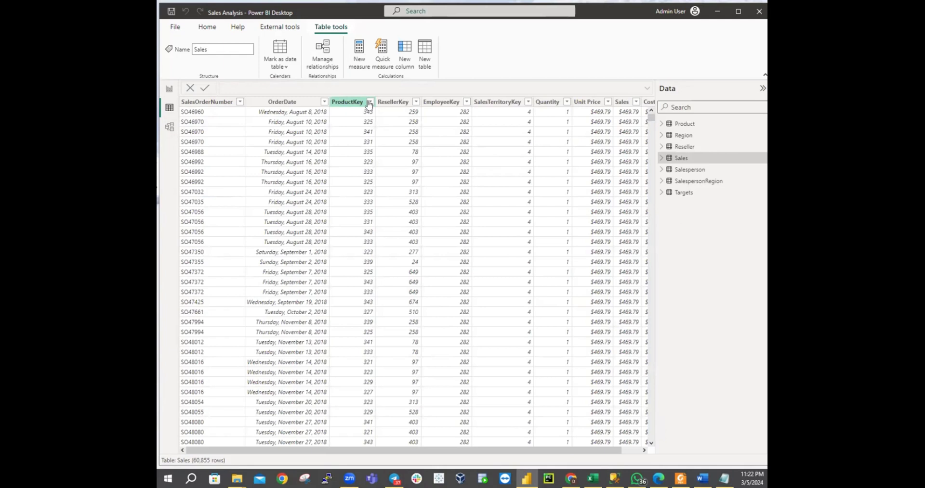
pyautogui.click(369, 102)
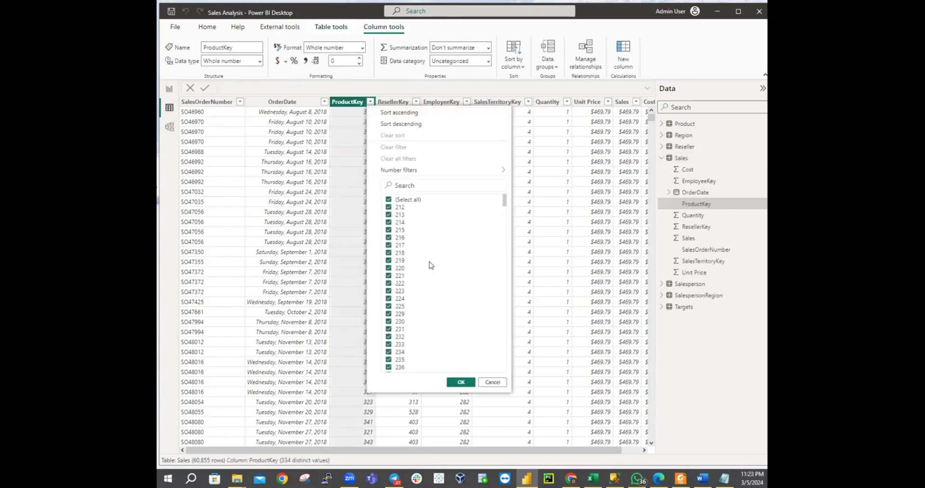
pyautogui.click(387, 202)
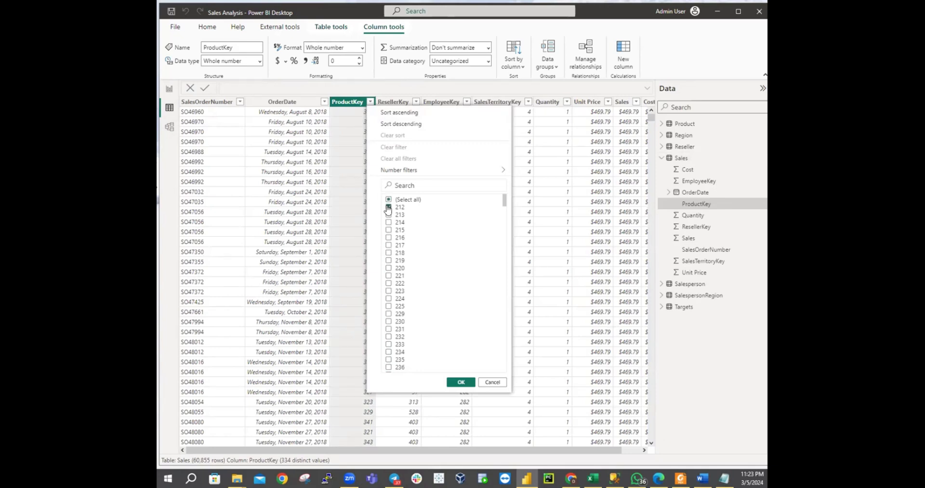
pyautogui.click(461, 383)
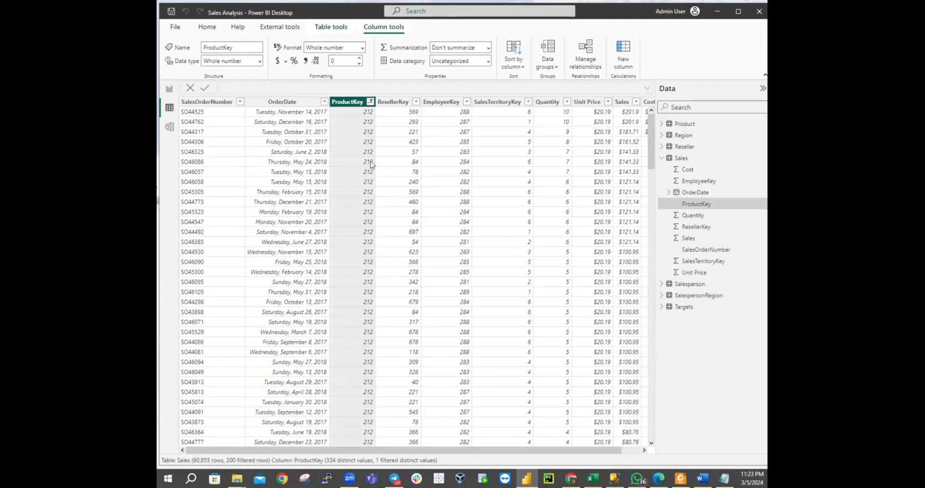
pyautogui.scroll(-20, 370, 165)
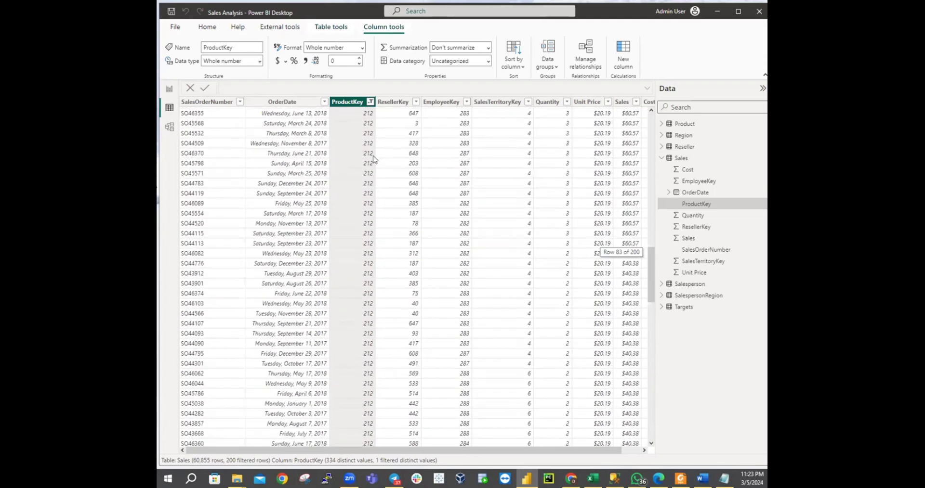
pyautogui.scroll(-20, 373, 159)
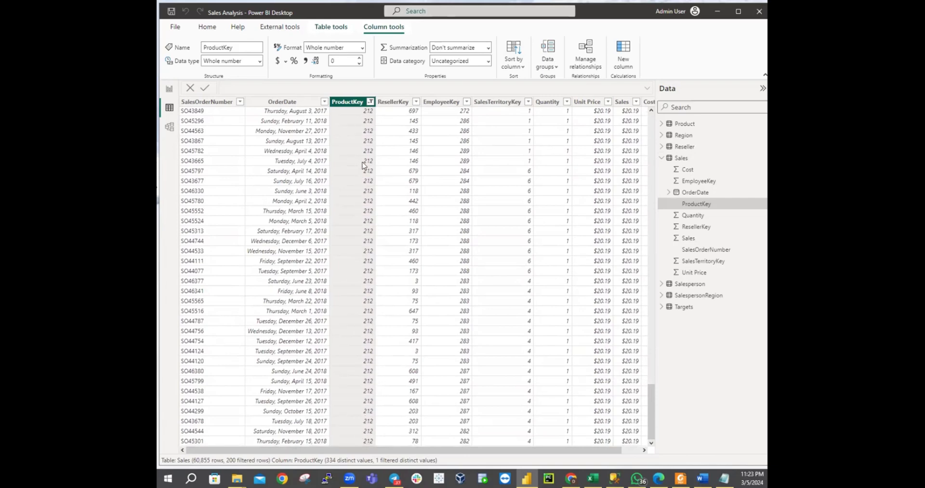
pyautogui.scroll(20, 363, 163)
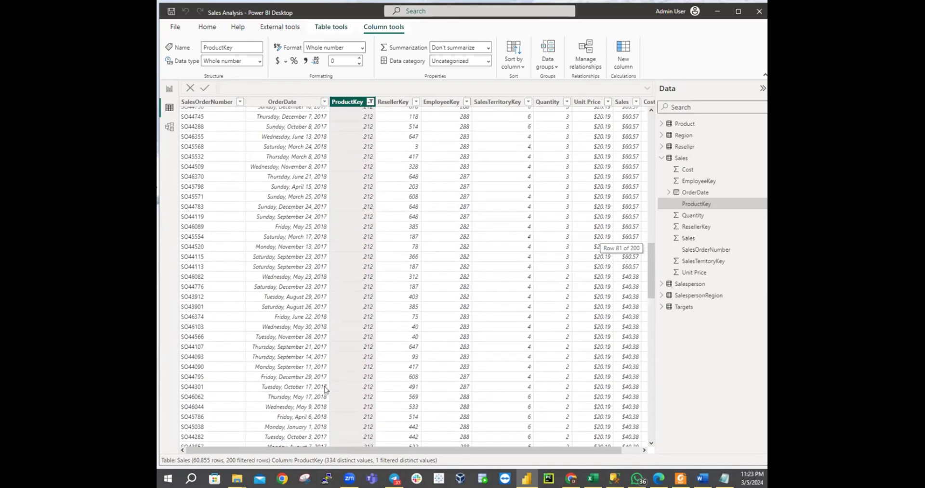
pyautogui.hscroll(2, 433, 452)
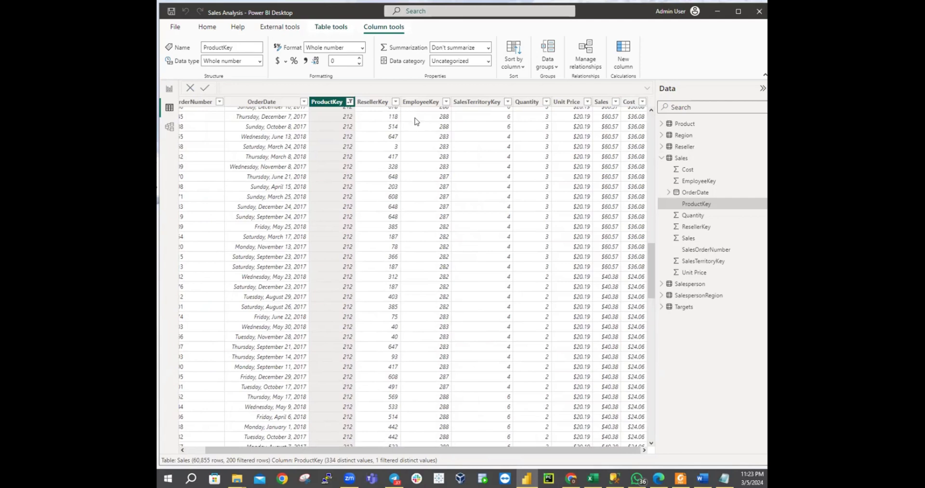
pyautogui.click(349, 101)
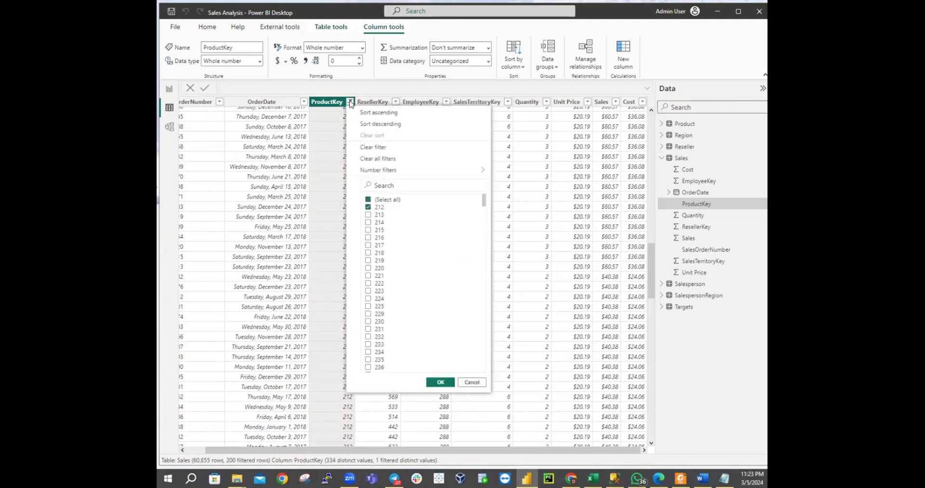
pyautogui.click(369, 207)
pyautogui.click(367, 200)
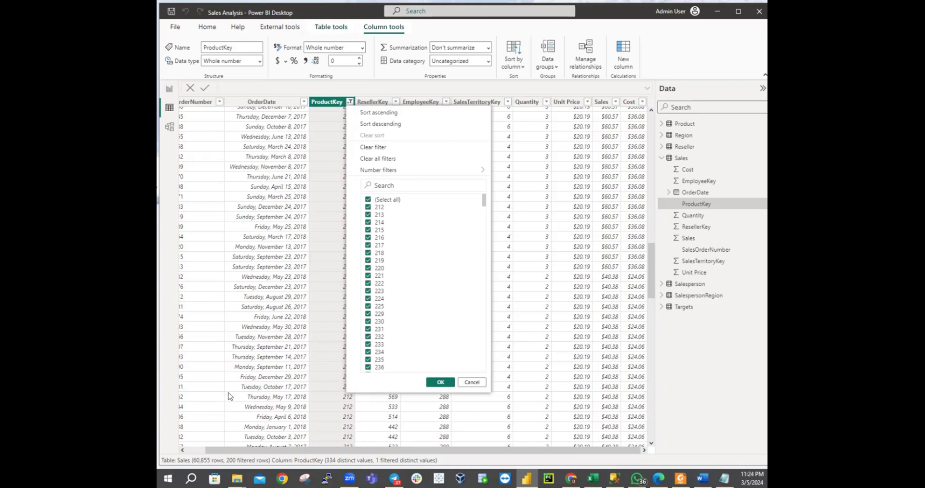
pyautogui.click(472, 382)
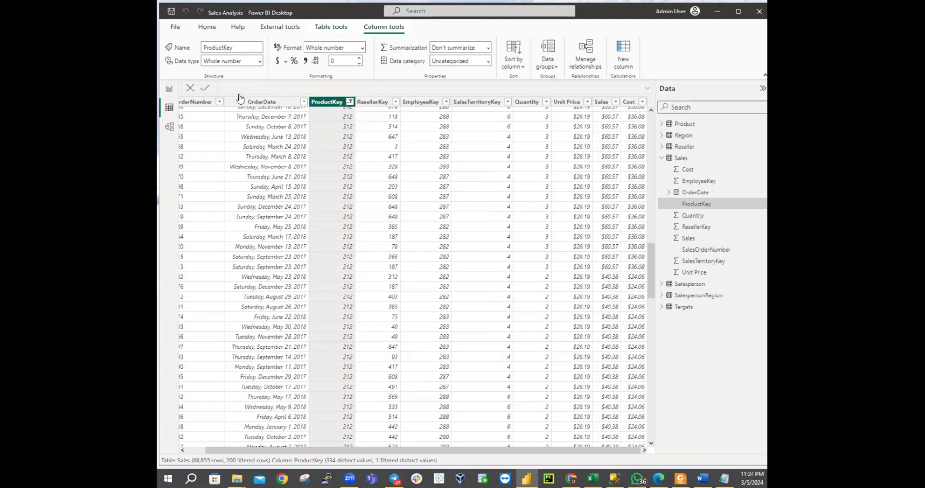
# Step: Clear the active option in the Sales-to-Product relationship's edit settings, then cancel the change and leave relationship management
pyautogui.click(169, 88)
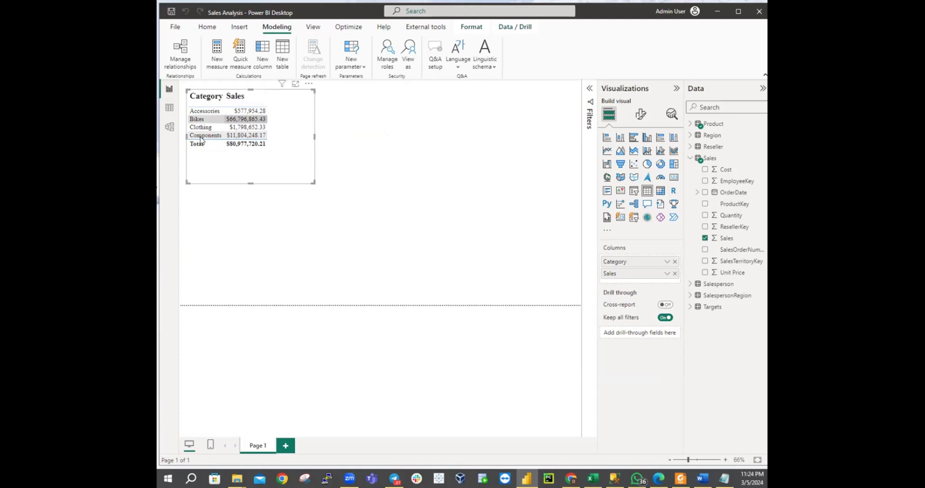
pyautogui.click(169, 127)
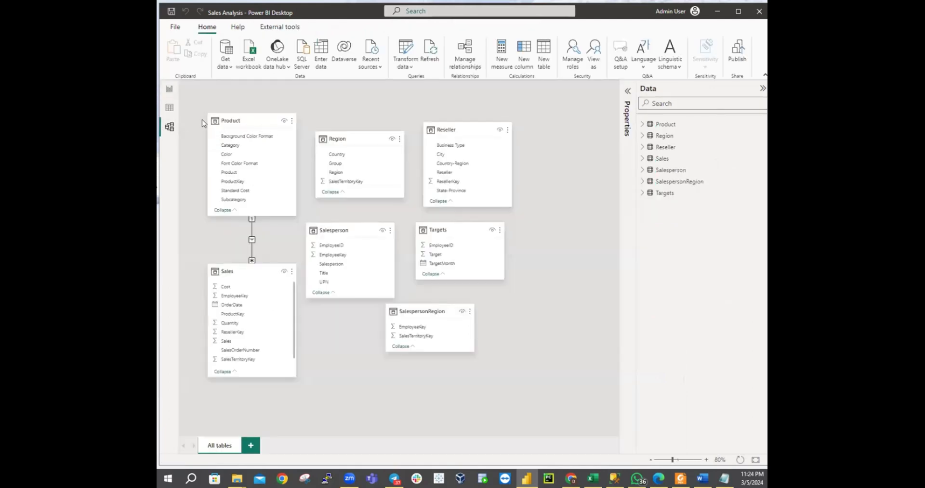
pyautogui.click(465, 54)
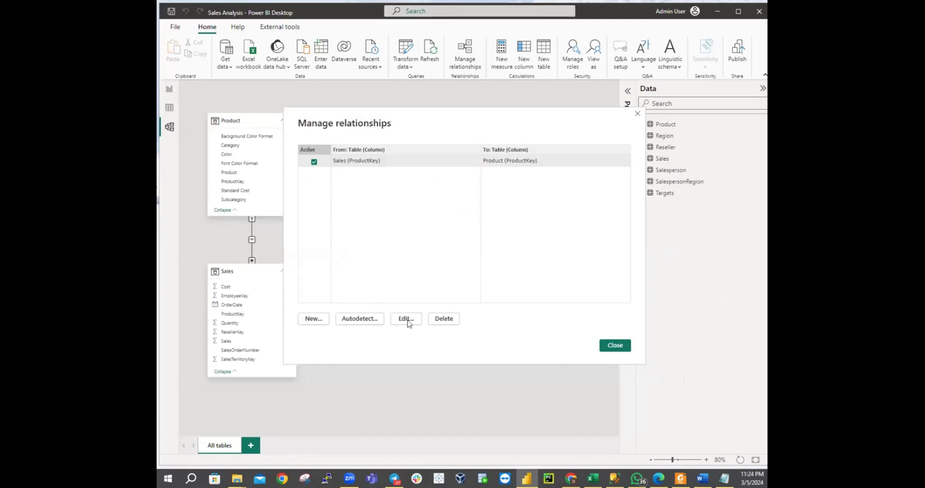
pyautogui.click(407, 321)
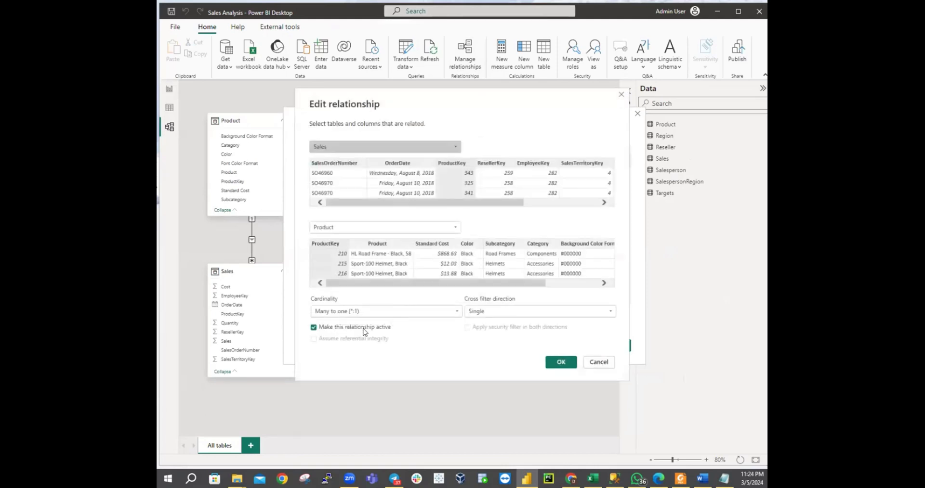
pyautogui.click(321, 330)
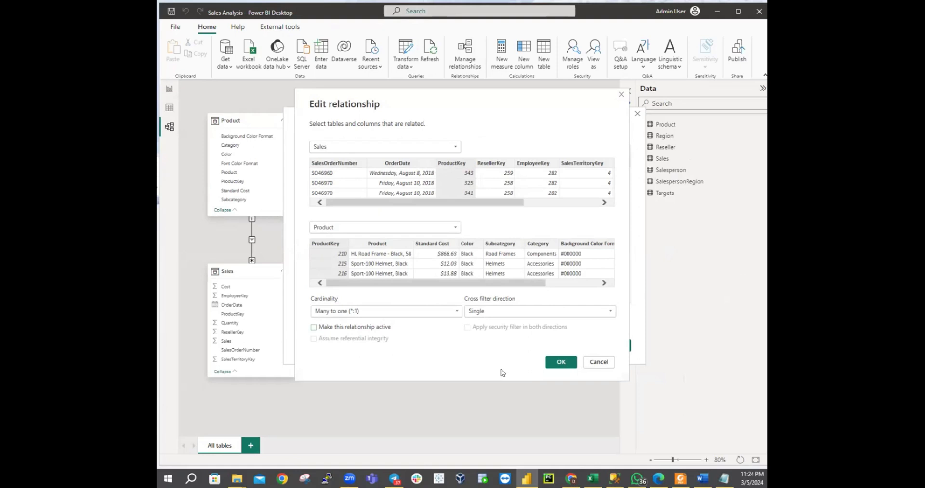
pyautogui.click(599, 362)
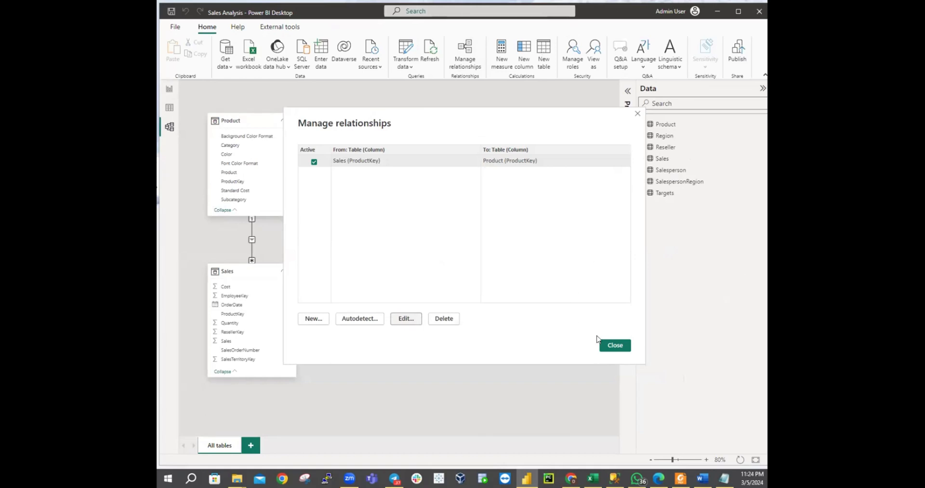
pyautogui.click(615, 345)
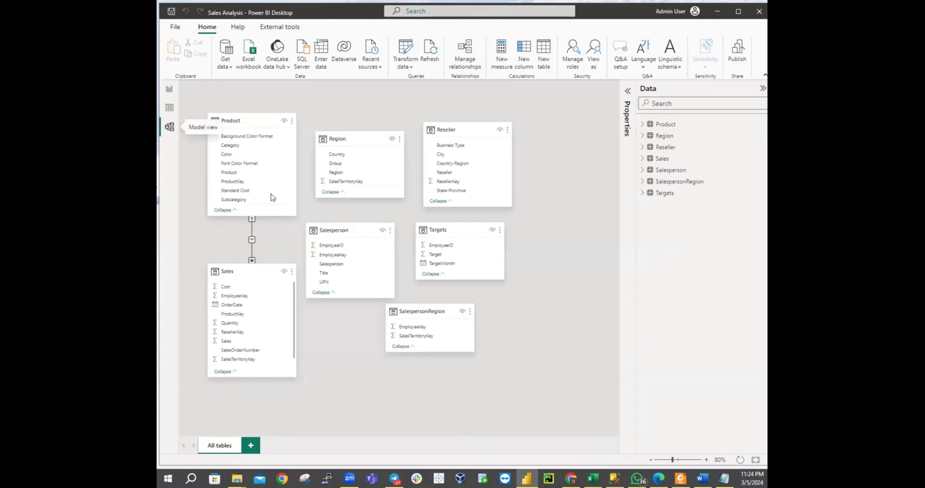
# Step: Look through the Sales rows filtered to ProductKey 212 in Table view and inspect the column's filter values without changing them
pyautogui.click(169, 108)
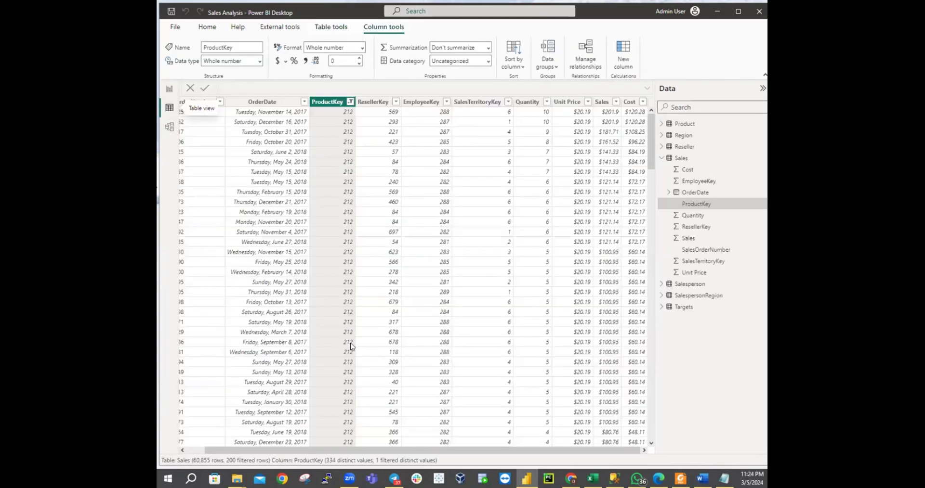
pyautogui.scroll(-10, 344, 332)
pyautogui.scroll(-20, 345, 332)
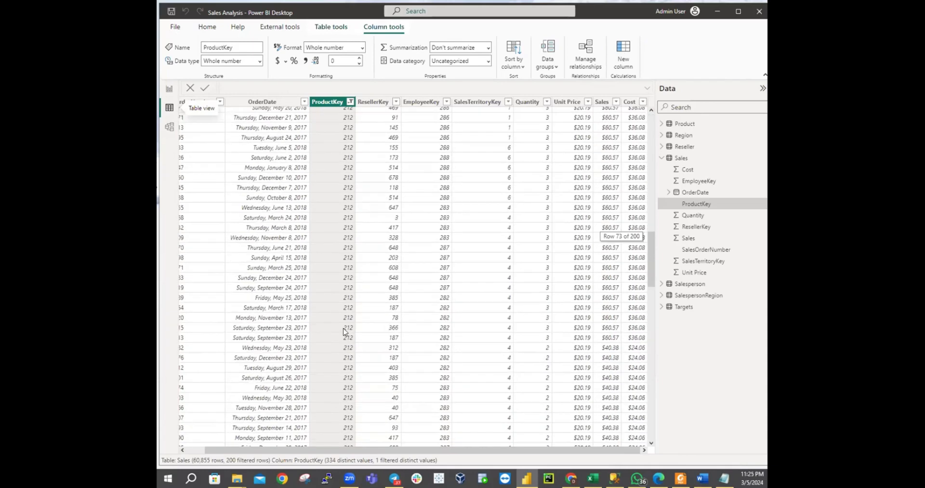
pyautogui.scroll(20, 344, 324)
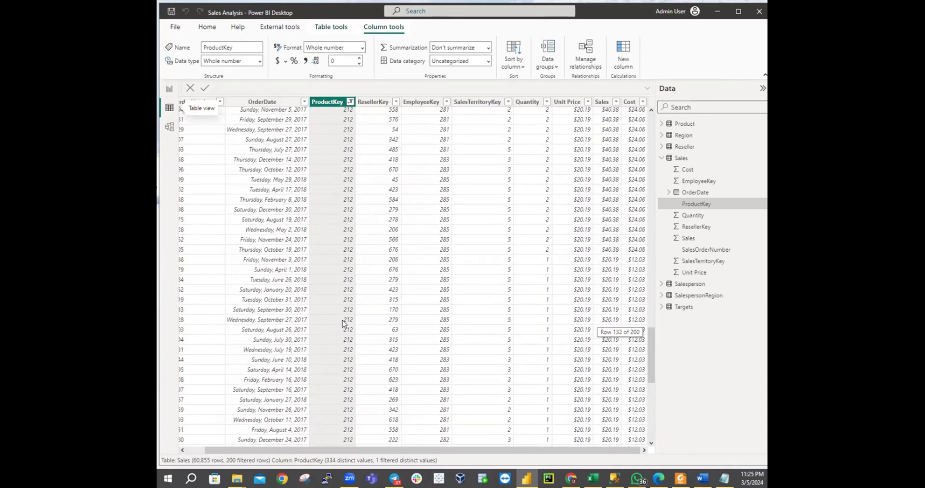
pyautogui.scroll(5, 343, 323)
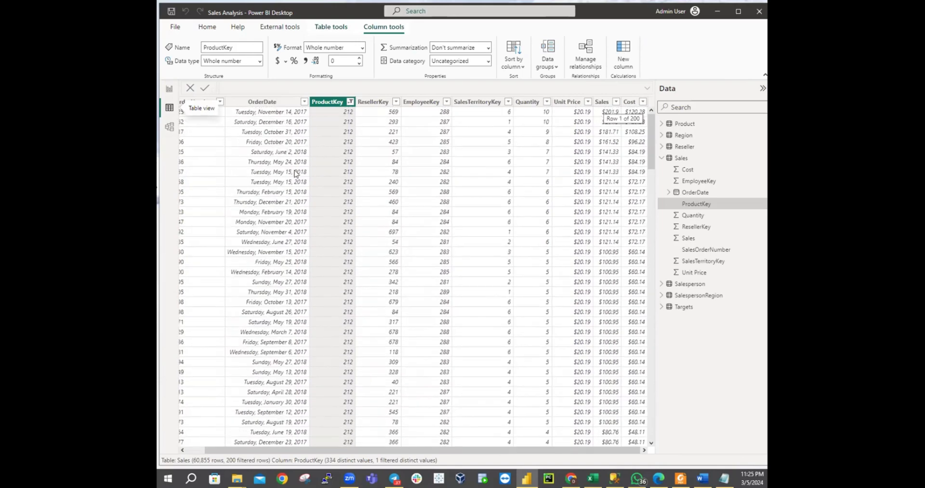
pyautogui.click(350, 102)
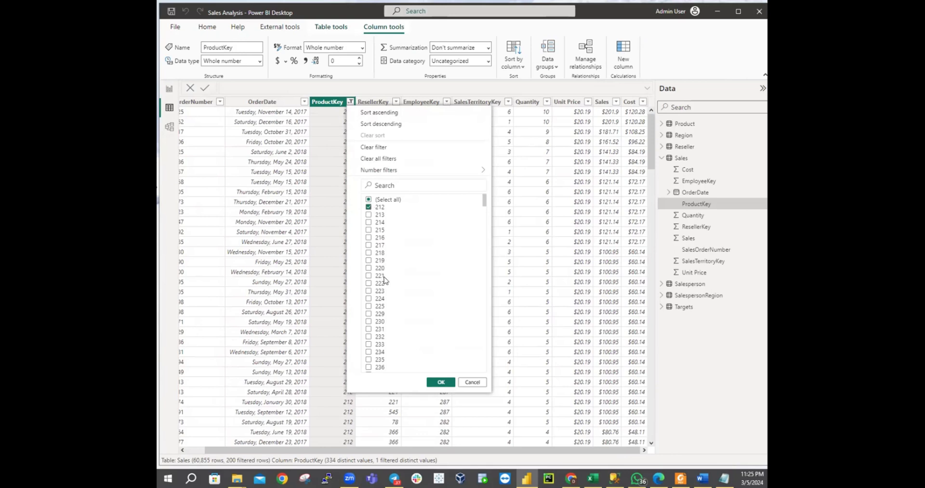
pyautogui.click(471, 382)
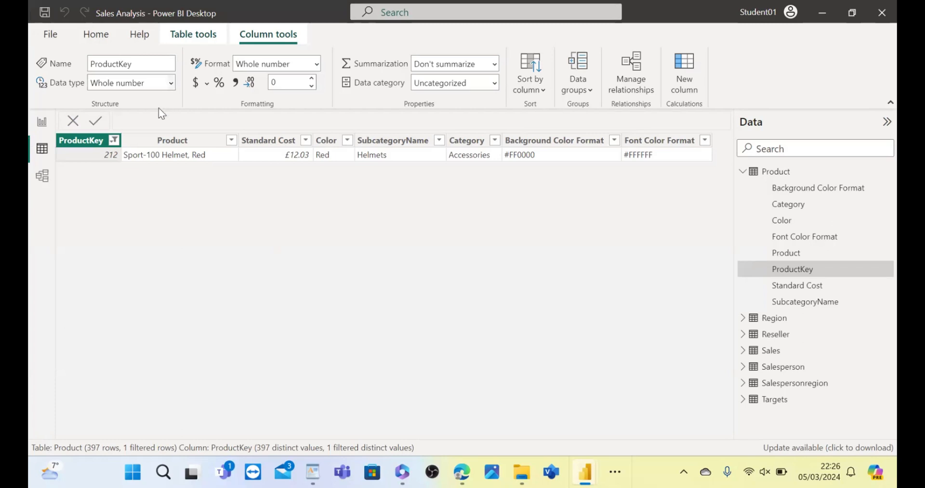
# Step: Reselect all ProductKey values in the Product table's filter to show every product row
pyautogui.click(114, 140)
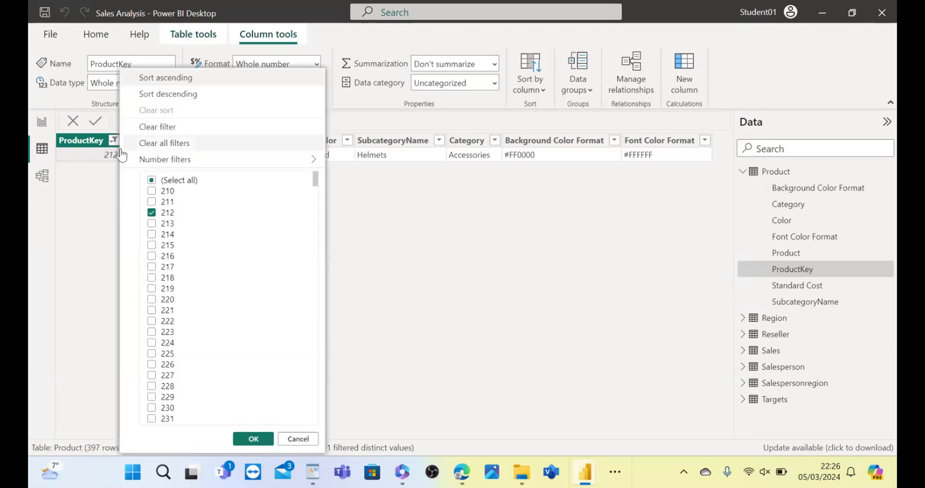
pyautogui.click(154, 181)
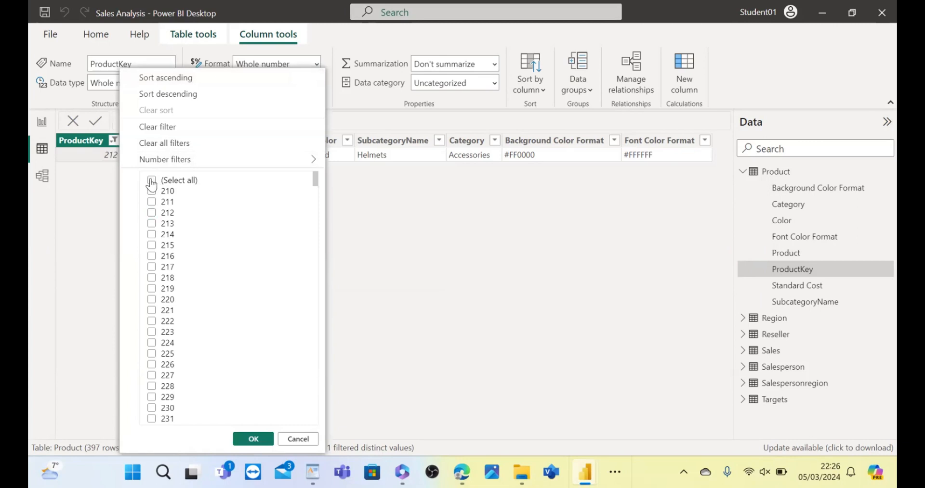
pyautogui.click(152, 182)
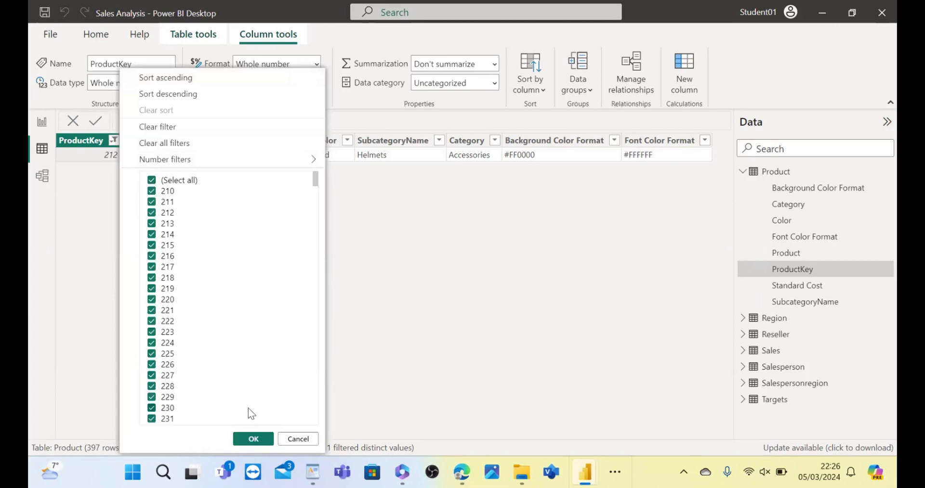
pyautogui.click(251, 439)
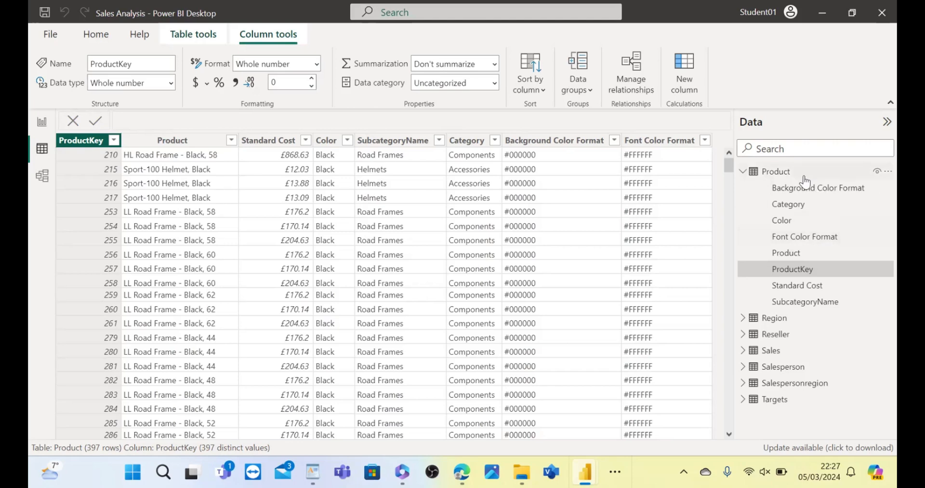
# Step: Open the Sales table and filter its ProductKey column to 212 only
pyautogui.click(743, 173)
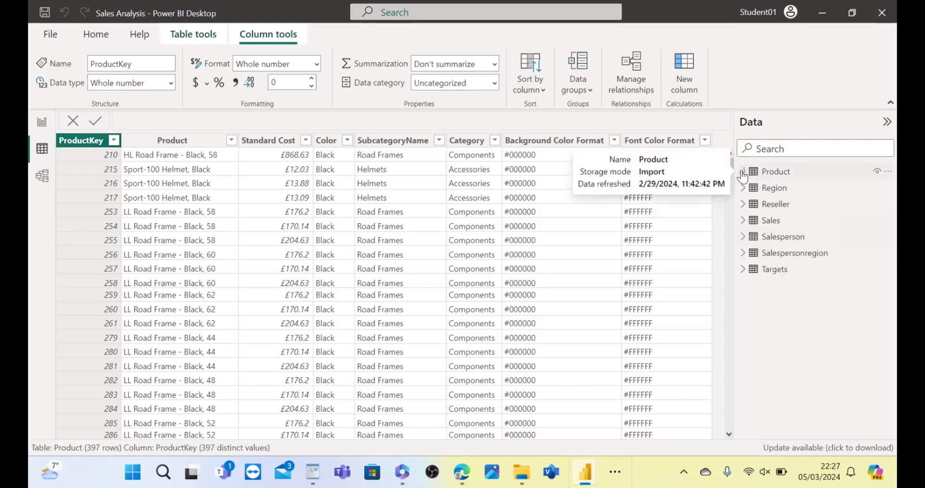
pyautogui.click(743, 221)
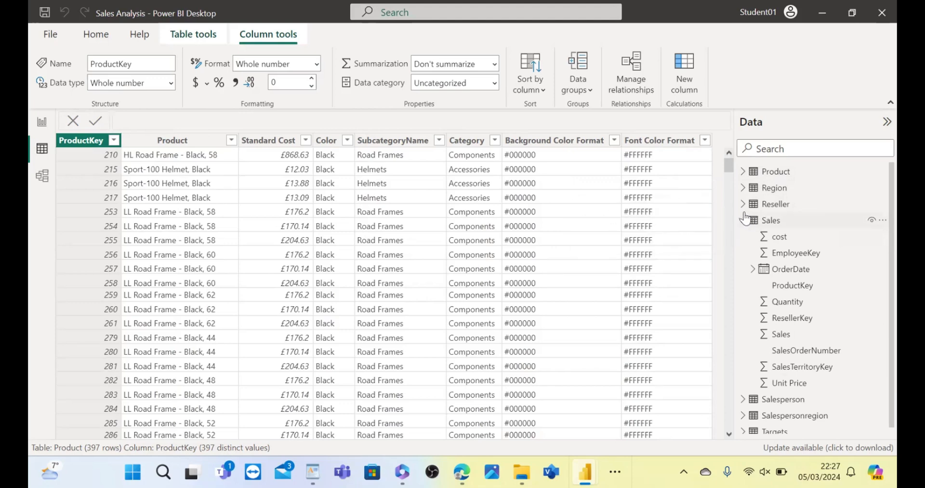
pyautogui.doubleClick(760, 220)
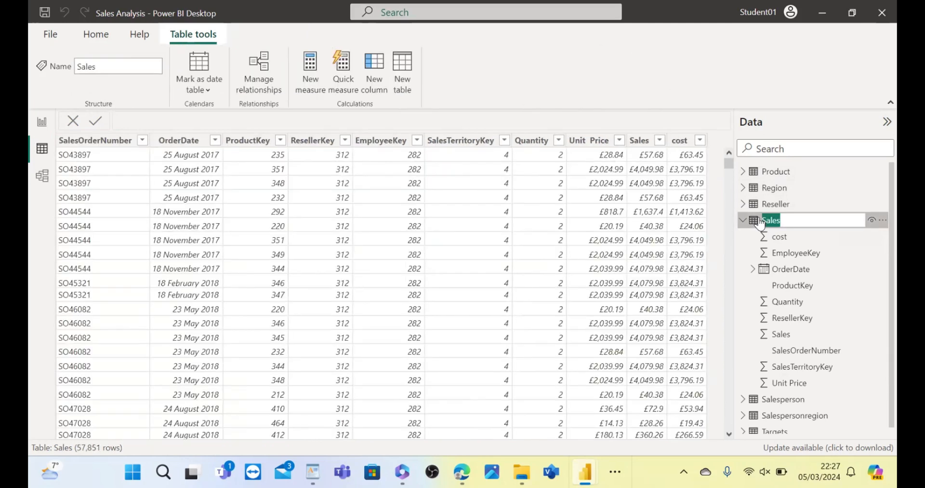
pyautogui.click(279, 144)
pyautogui.click(280, 141)
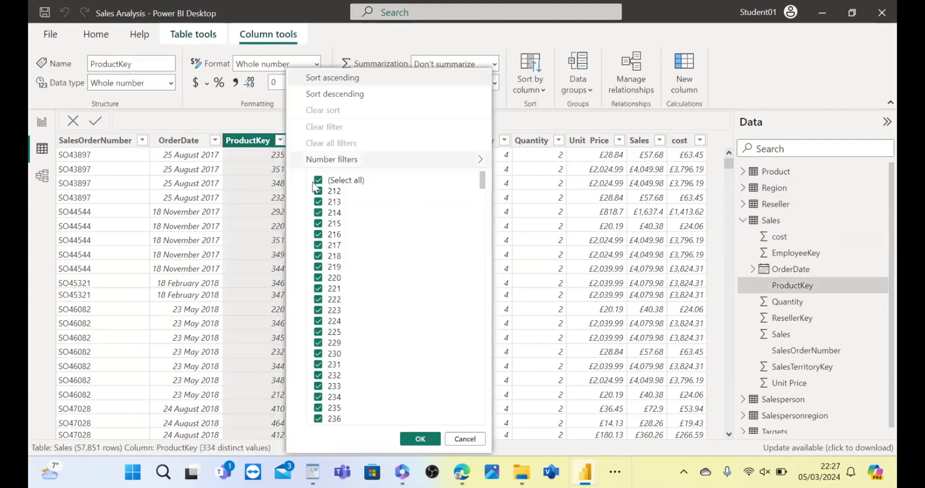
pyautogui.click(318, 180)
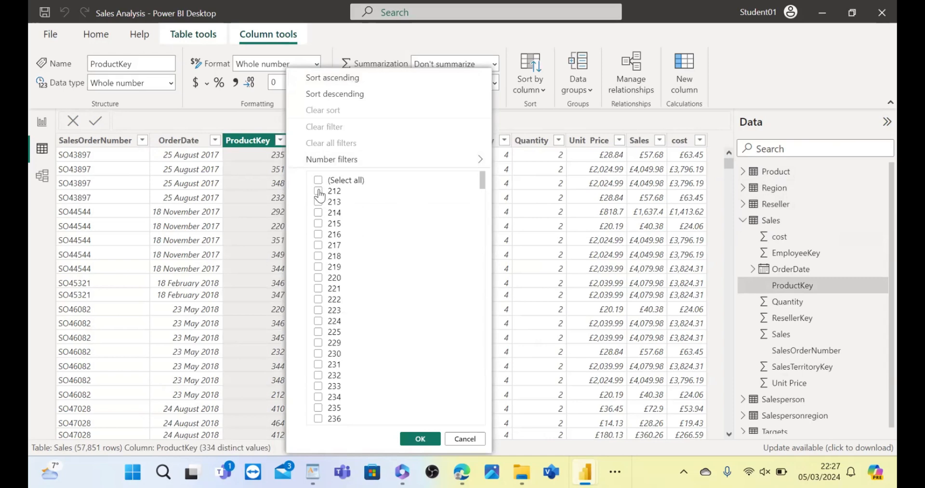
pyautogui.click(318, 191)
pyautogui.click(419, 439)
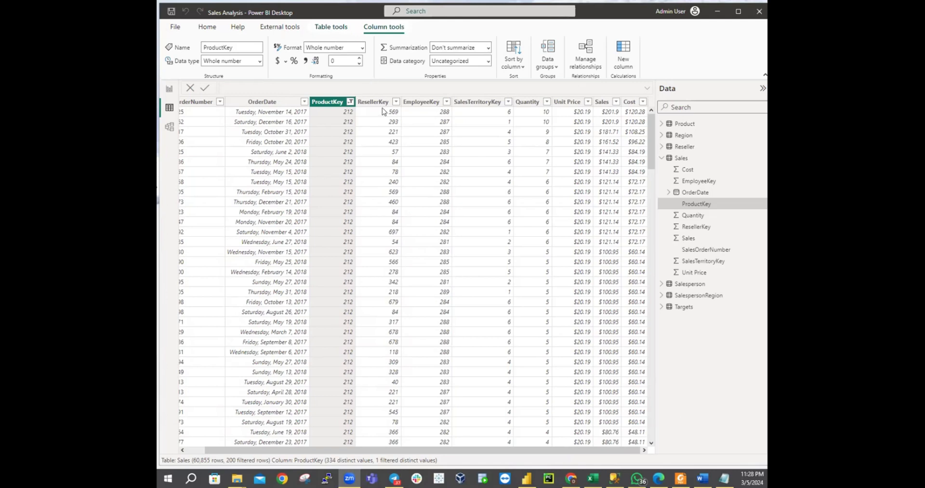
# Step: Open the Product table and filter its ProductKey column to 210 only
pyautogui.click(662, 159)
pyautogui.click(684, 124)
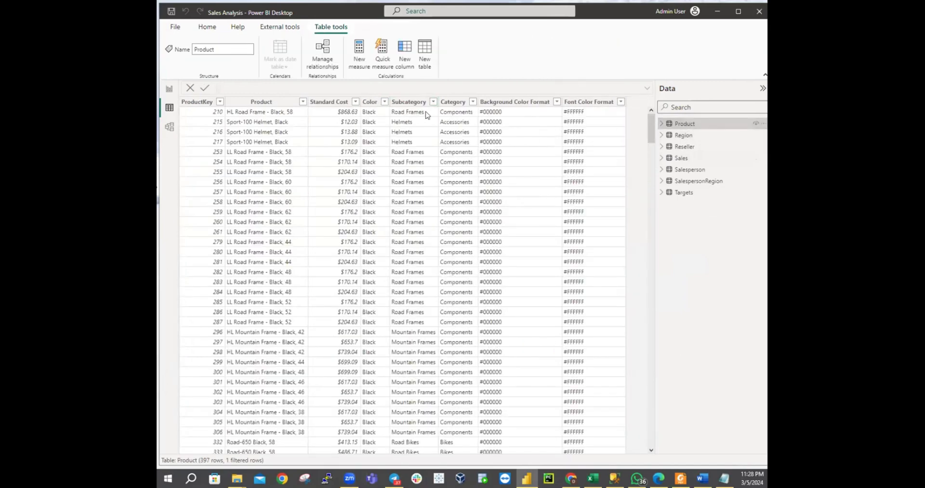
pyautogui.click(219, 102)
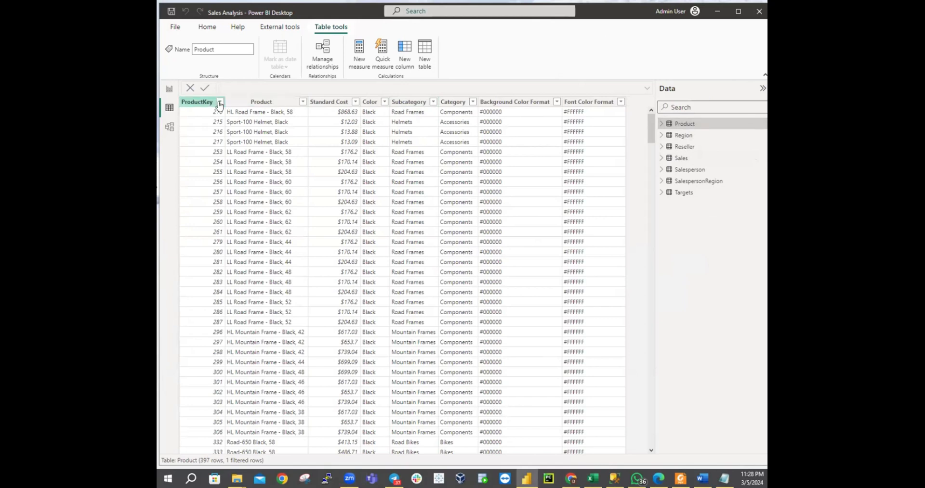
pyautogui.click(220, 102)
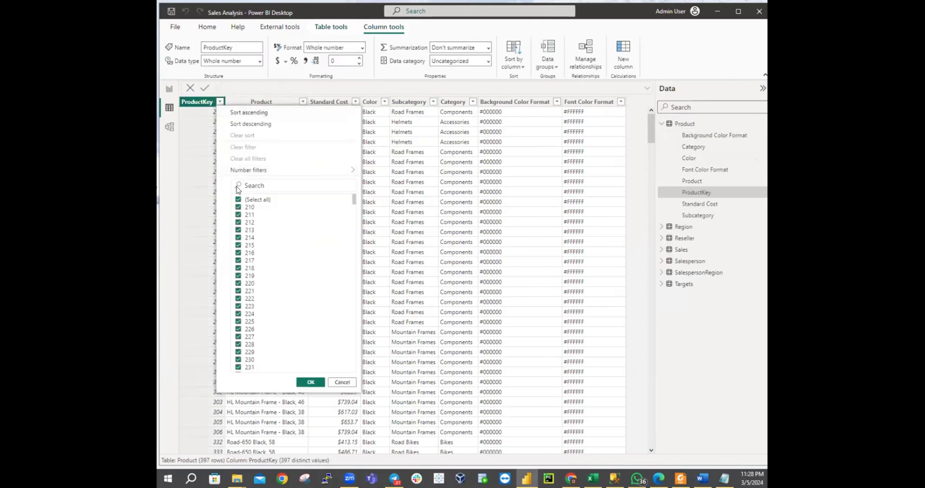
pyautogui.click(238, 199)
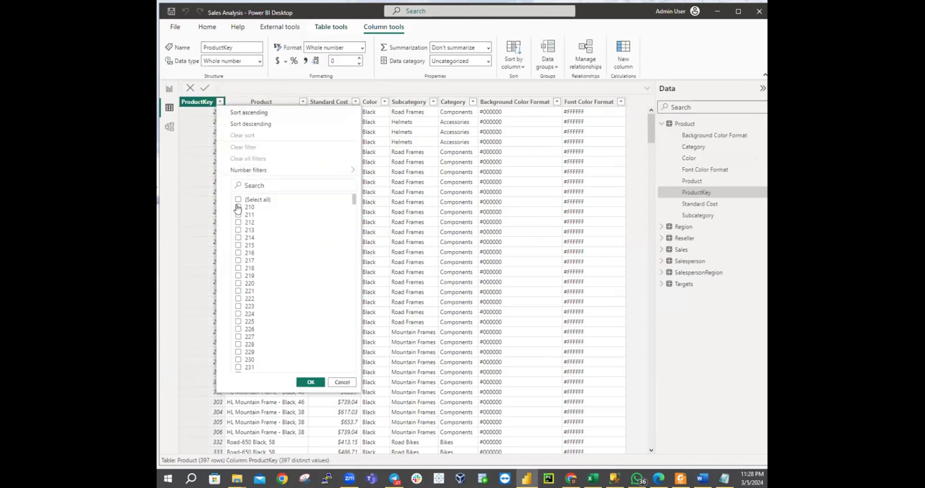
pyautogui.click(238, 207)
pyautogui.click(310, 382)
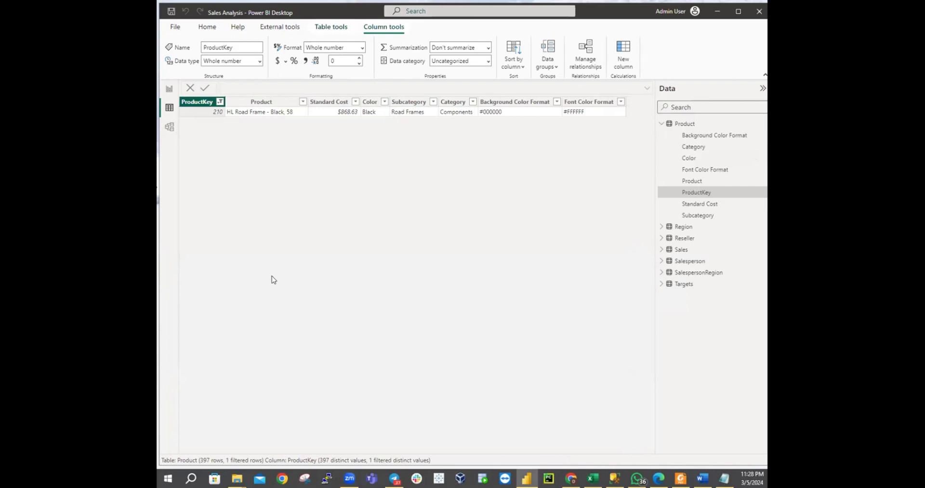
# Step: Remove the 210 restriction from the Product table by selecting all ProductKey values again
pyautogui.click(220, 102)
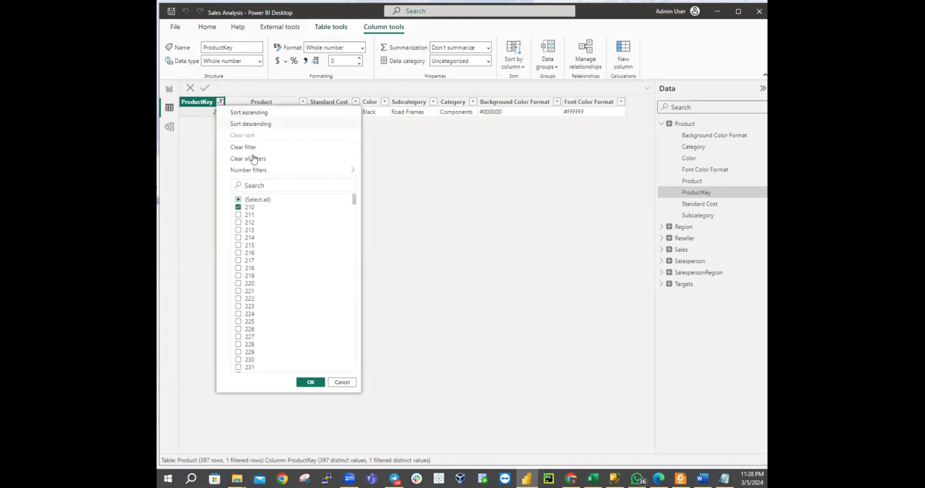
pyautogui.click(238, 200)
pyautogui.click(239, 199)
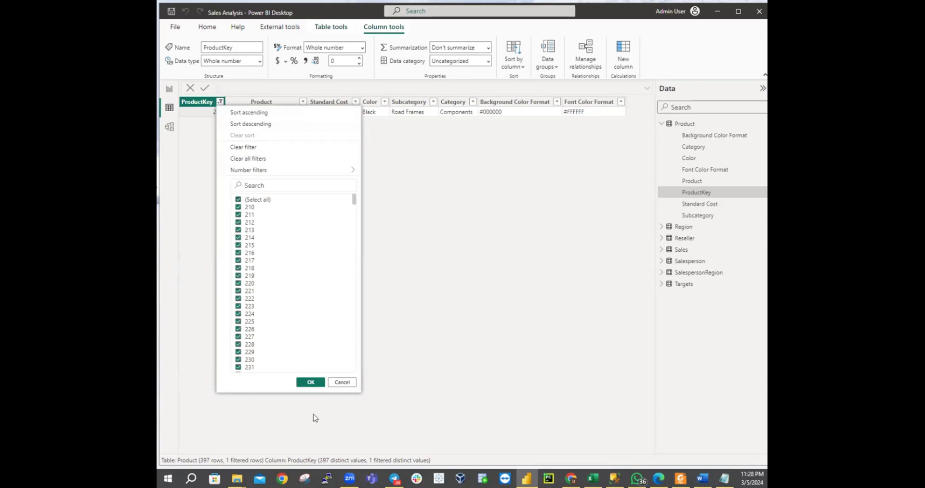
pyautogui.click(311, 382)
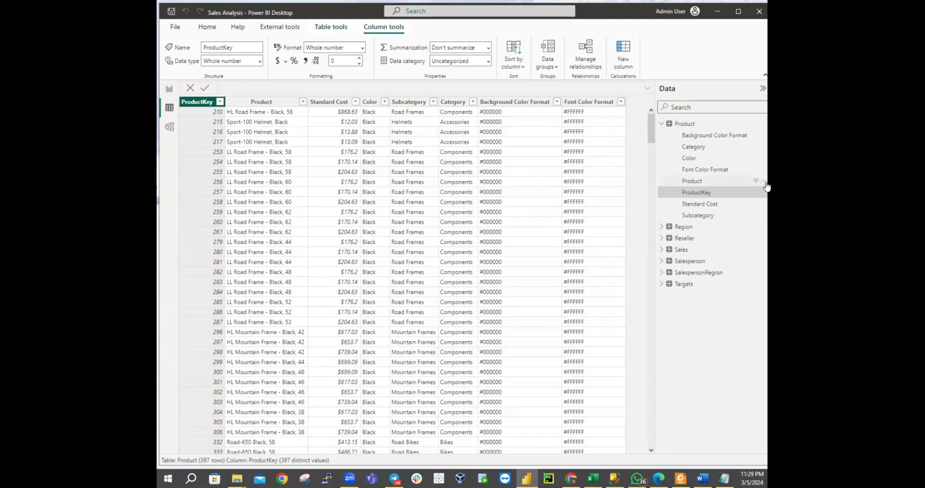
# Step: Open the Sales table and filter its ProductKey column to 220 only
pyautogui.click(664, 125)
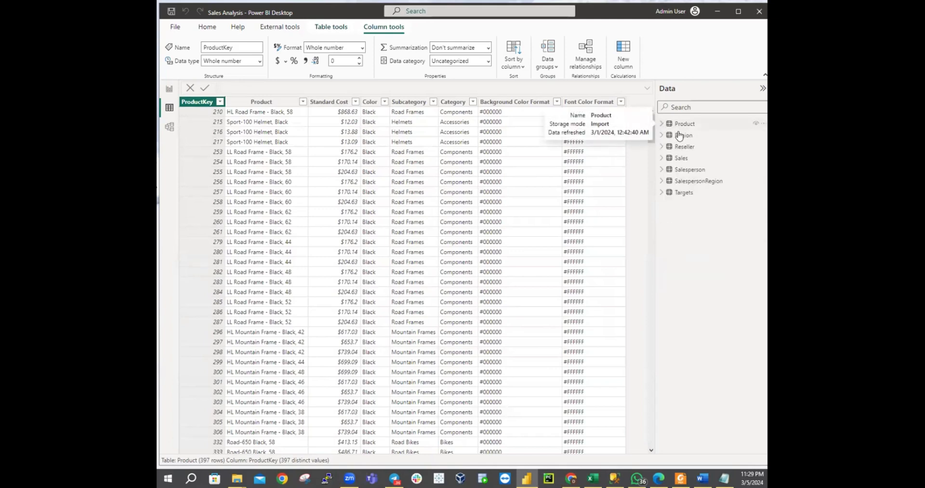
pyautogui.click(681, 159)
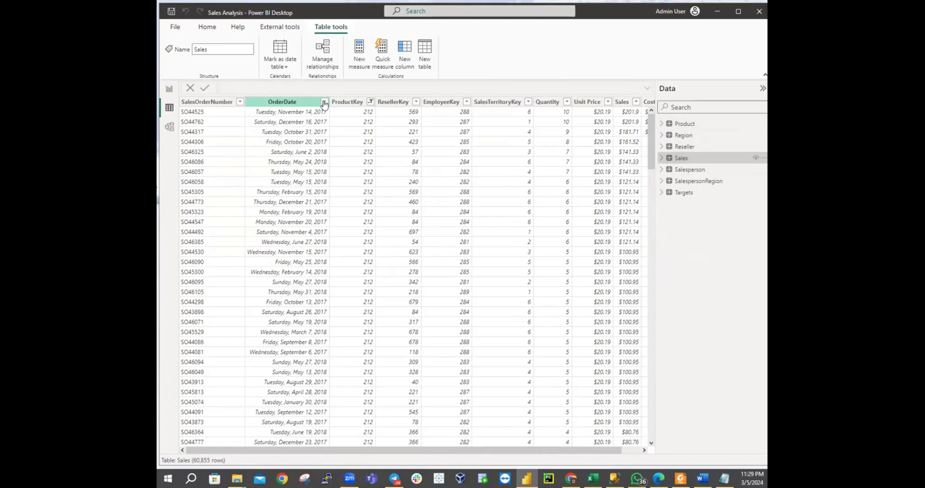
pyautogui.click(371, 102)
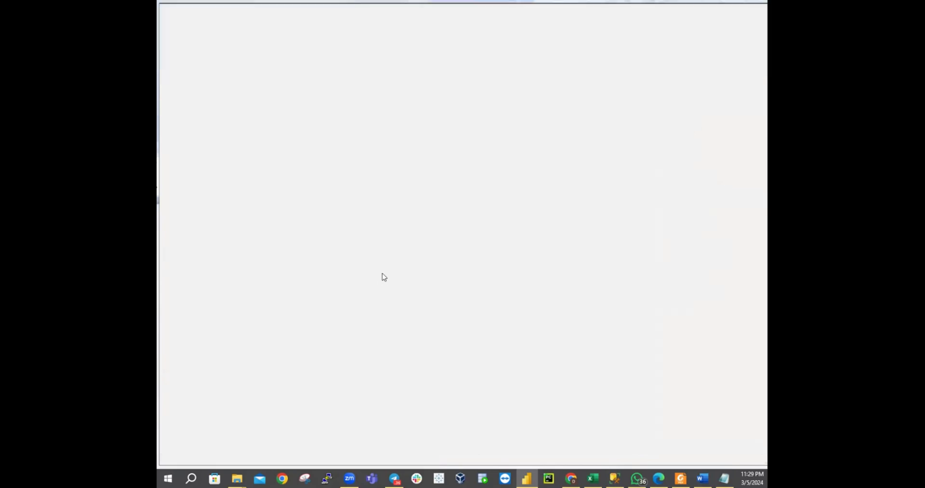
pyautogui.click(388, 208)
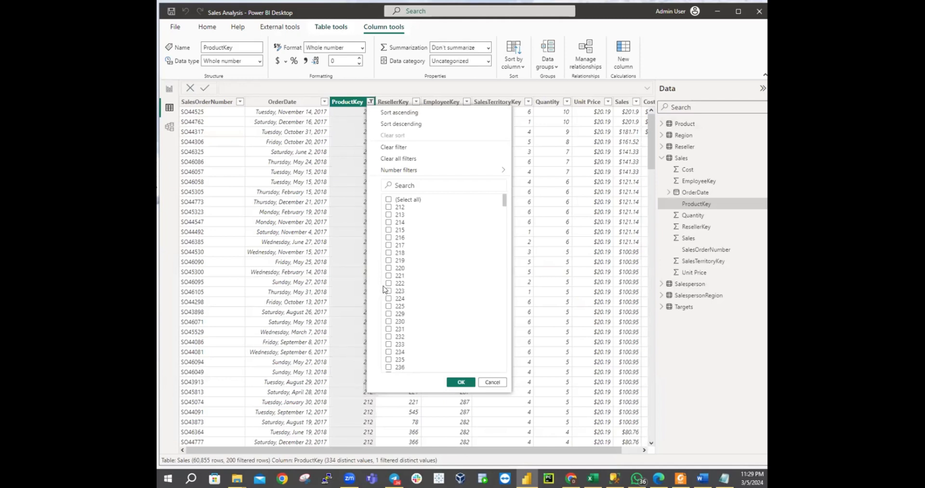
pyautogui.scroll(-15, 398, 299)
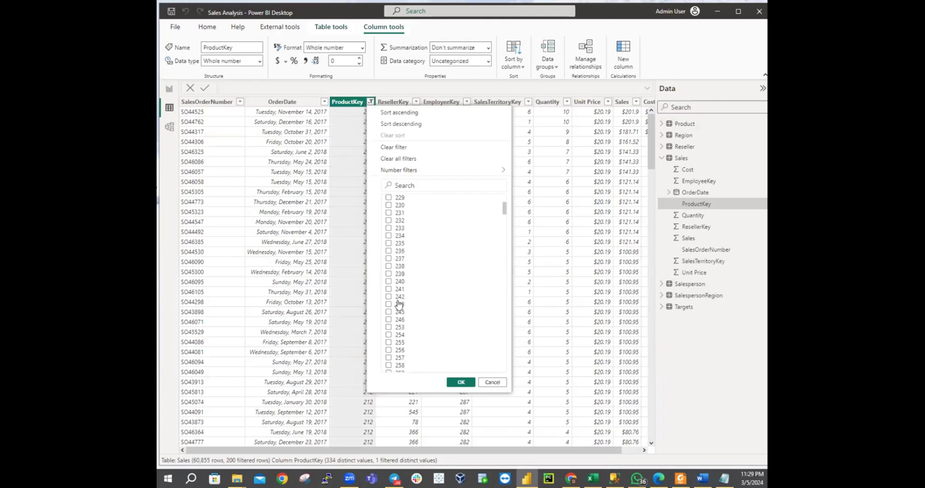
pyautogui.scroll(5, 399, 299)
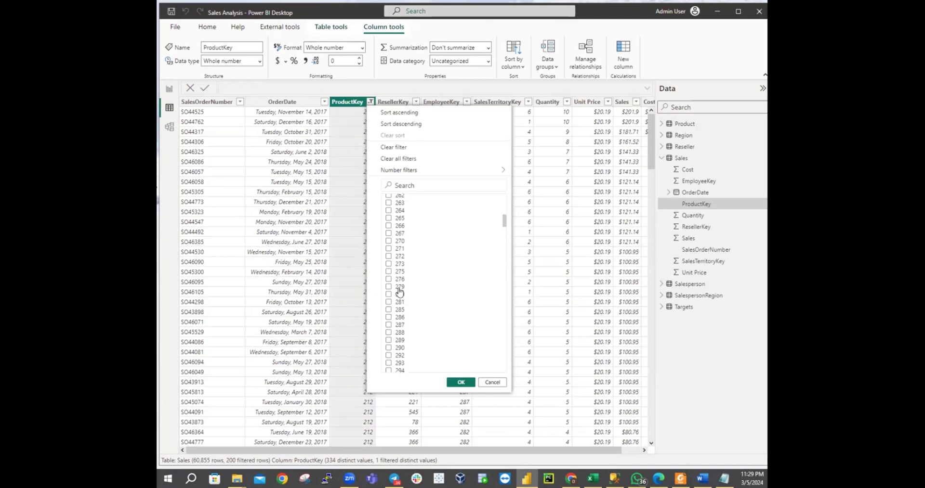
pyautogui.scroll(5, 399, 236)
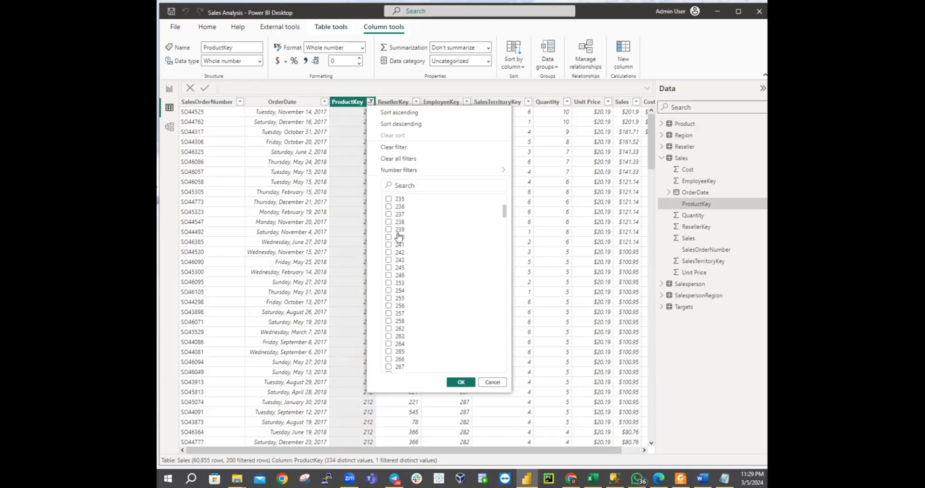
pyautogui.scroll(-5, 399, 234)
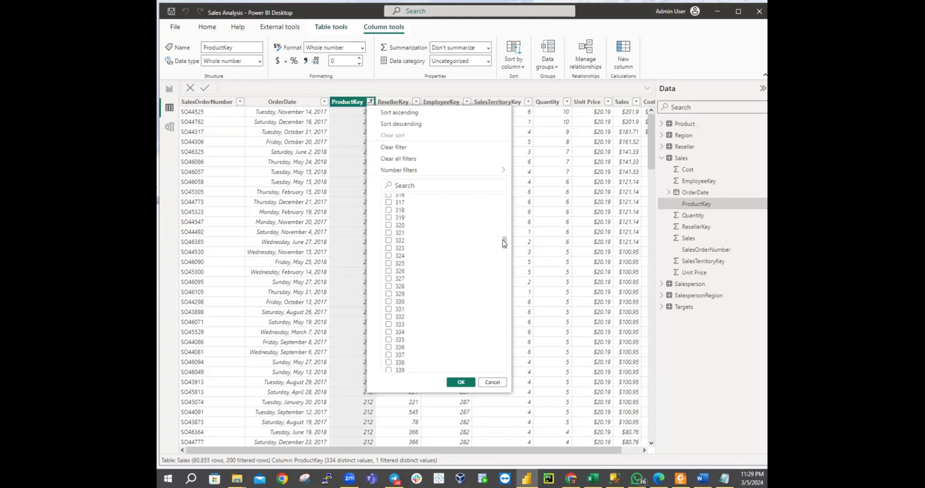
pyautogui.moveTo(503, 241); pyautogui.dragTo(508, 130)
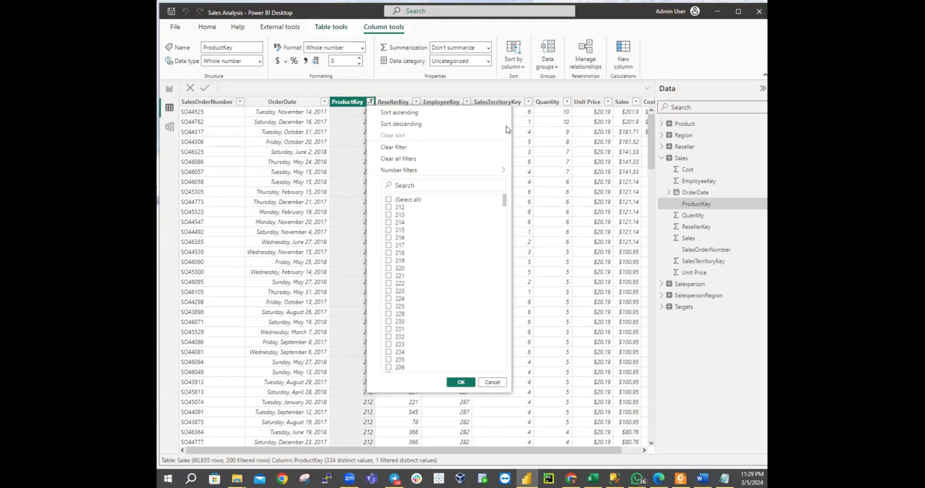
pyautogui.click(389, 207)
pyautogui.click(388, 208)
pyautogui.click(388, 268)
pyautogui.click(460, 381)
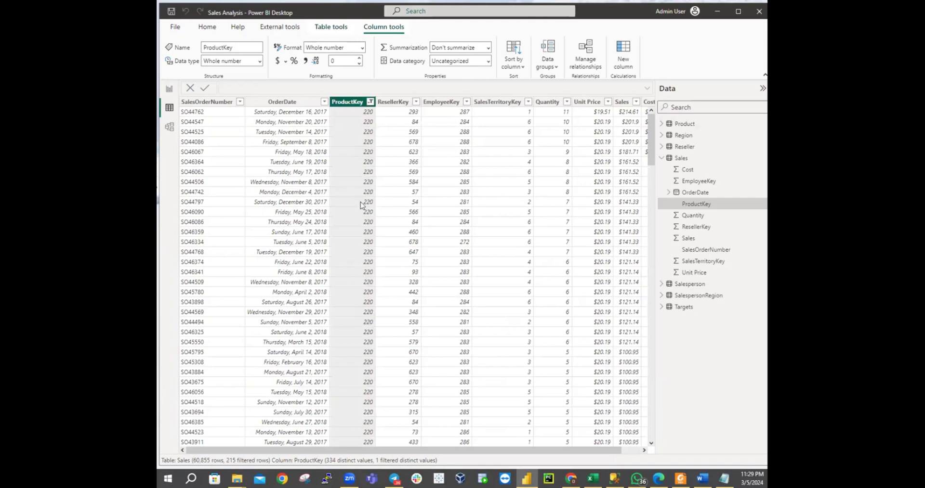
pyautogui.scroll(-15, 441, 260)
pyautogui.scroll(-20, 442, 298)
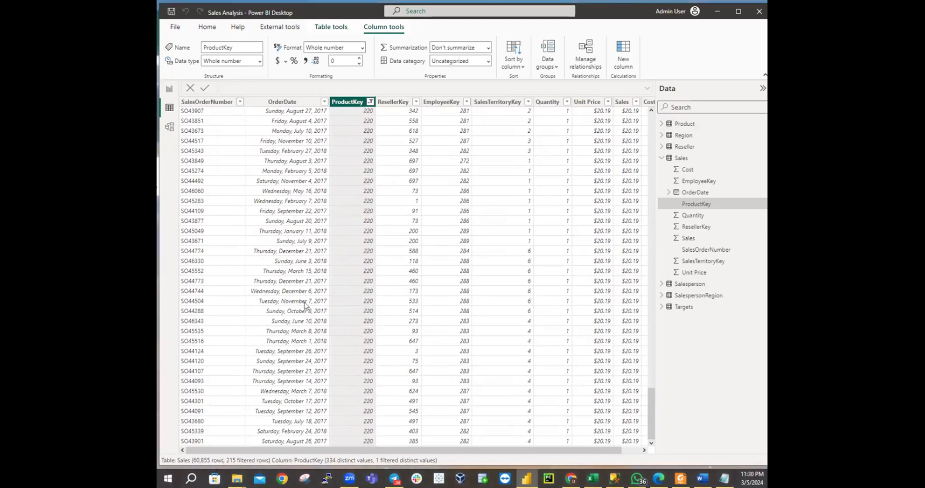
# Step: Open the Product table's data and expand its field list
pyautogui.click(661, 158)
pyautogui.click(659, 125)
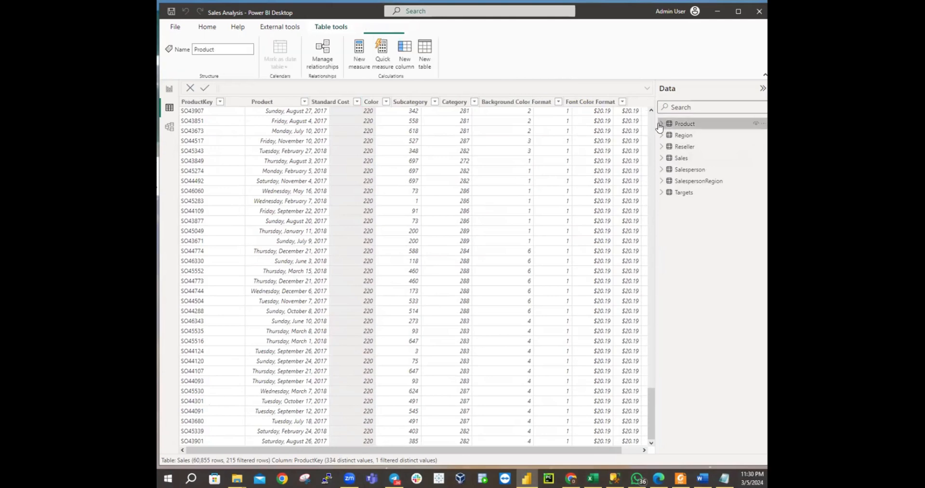
pyautogui.click(659, 125)
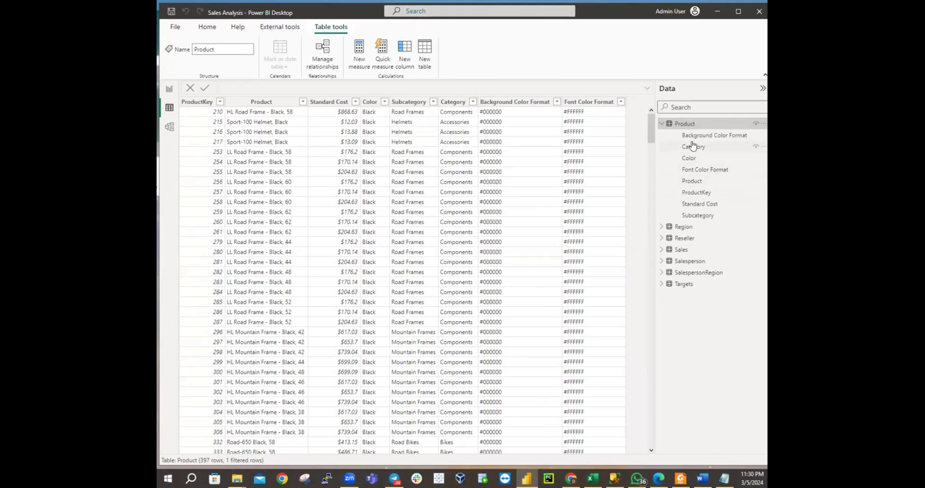
pyautogui.click(662, 125)
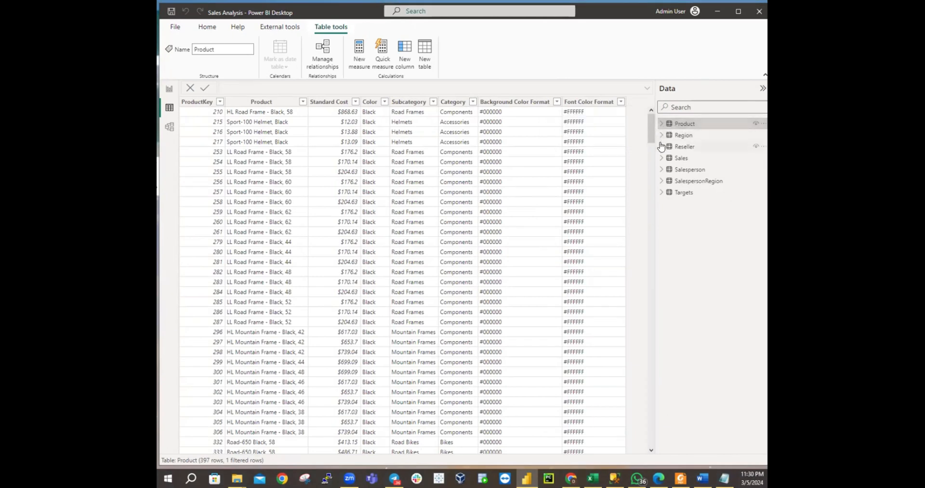
pyautogui.click(661, 147)
pyautogui.click(661, 147)
pyautogui.click(661, 158)
pyautogui.click(661, 159)
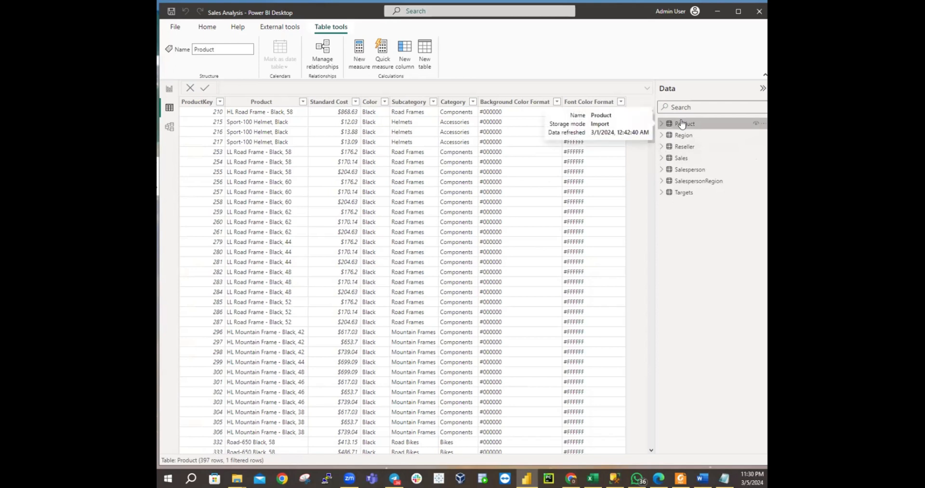
pyautogui.click(659, 124)
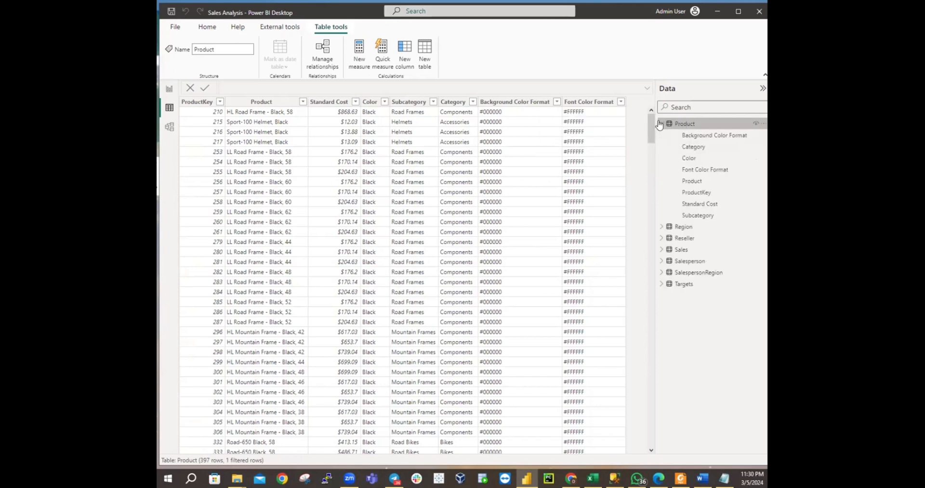
pyautogui.click(659, 124)
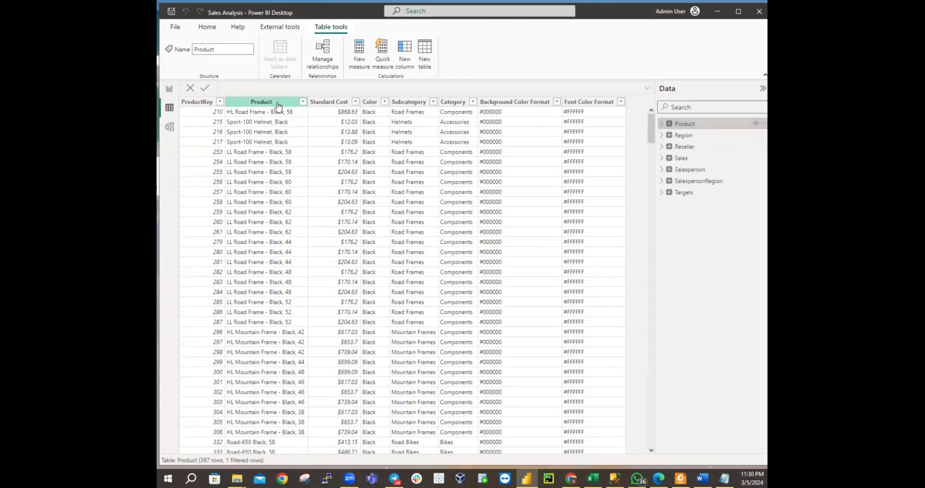
# Step: Filter the Product table's ProductKey column to 220 only
pyautogui.click(220, 103)
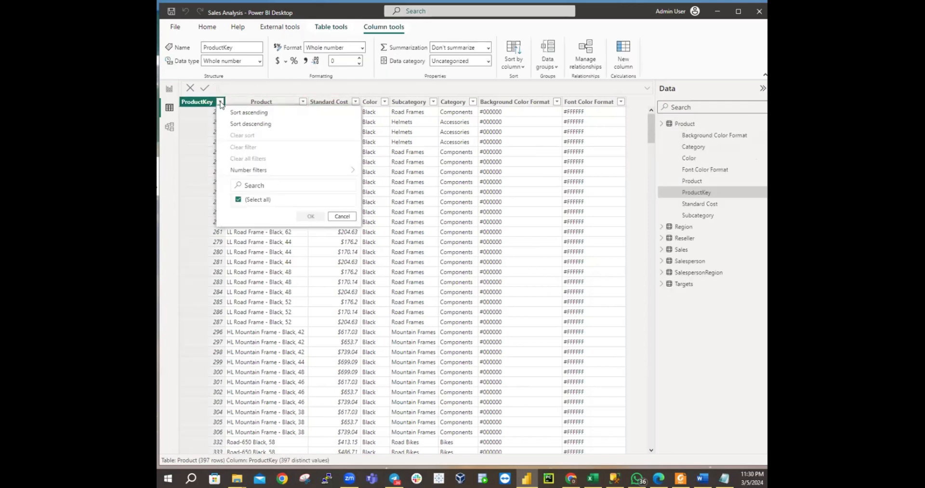
pyautogui.click(238, 199)
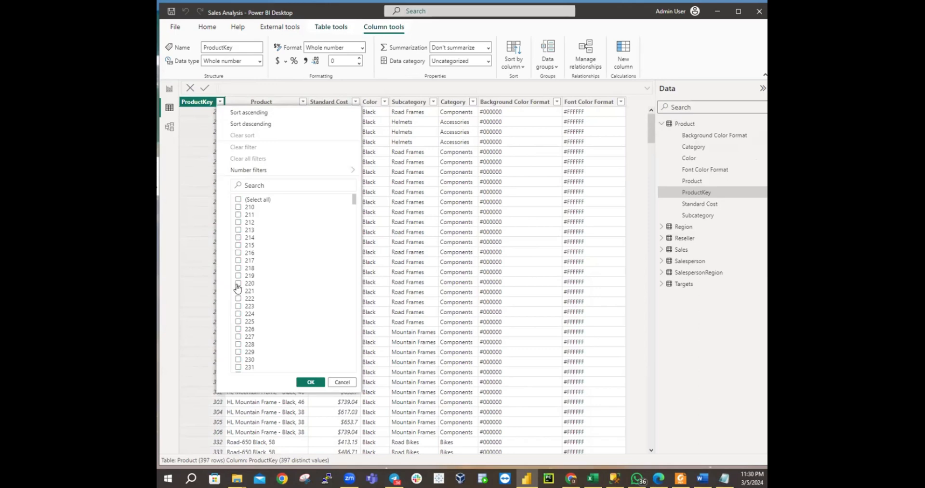
pyautogui.click(238, 283)
pyautogui.click(310, 383)
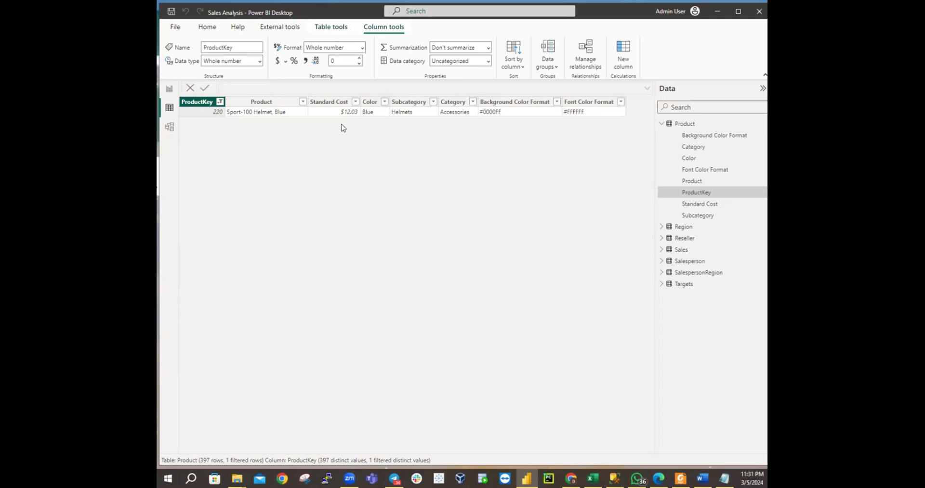
# Step: Clear the 220 restriction on the Product table by reselecting all ProductKey values
pyautogui.click(302, 101)
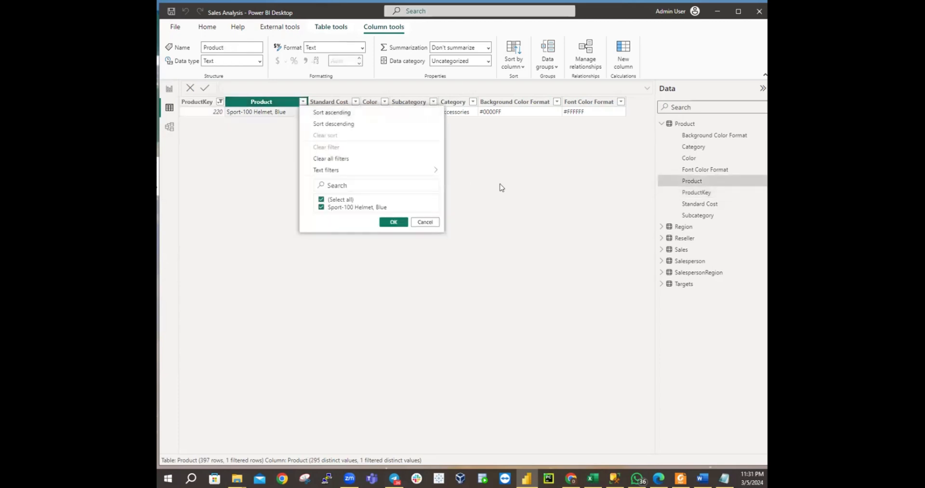
pyautogui.click(458, 147)
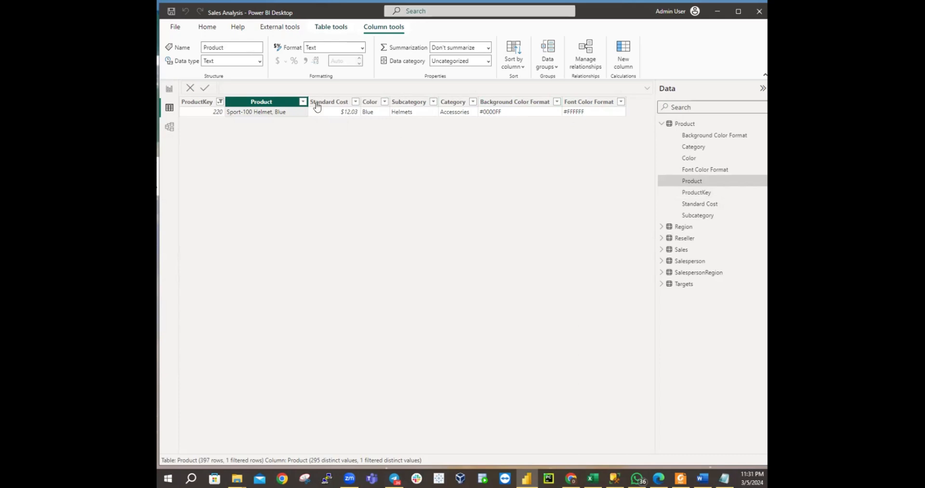
pyautogui.click(217, 102)
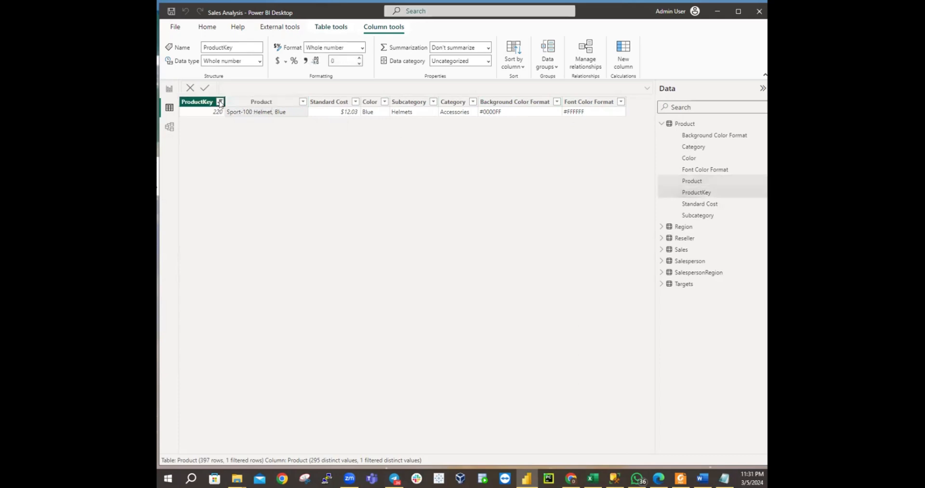
pyautogui.click(220, 101)
pyautogui.click(238, 201)
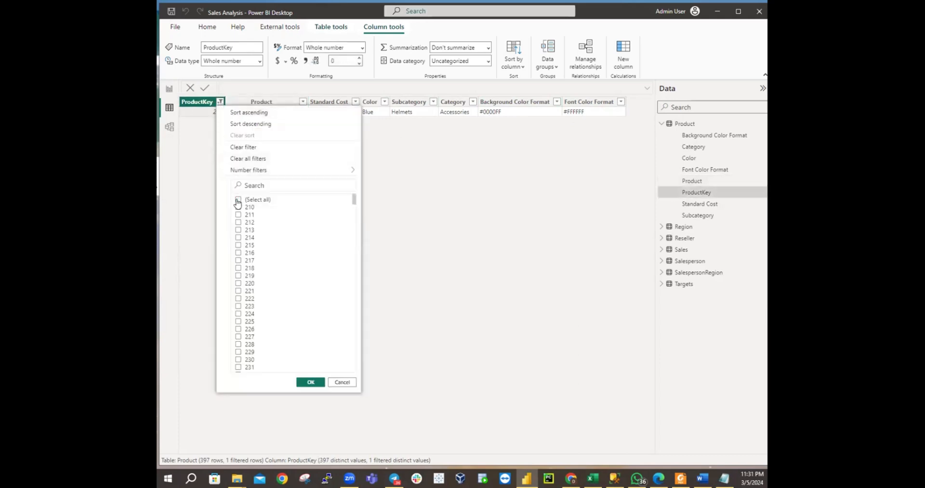
pyautogui.click(238, 201)
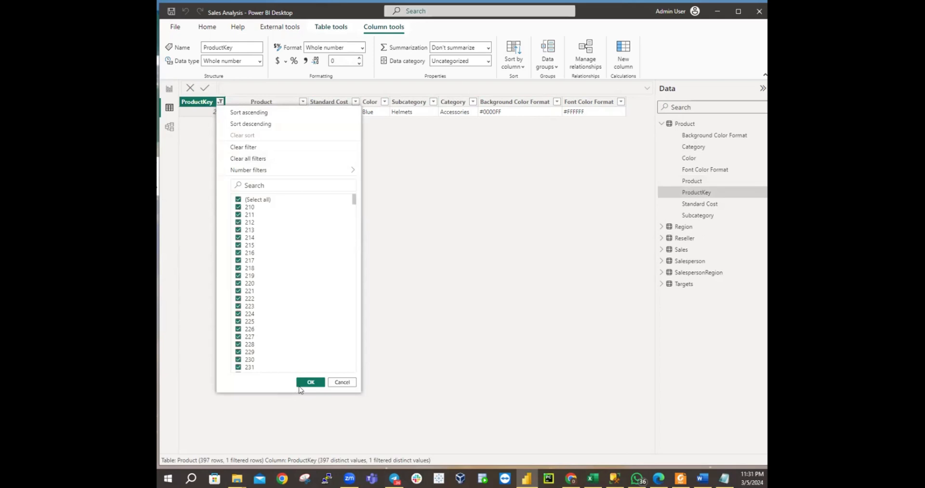
pyautogui.click(305, 383)
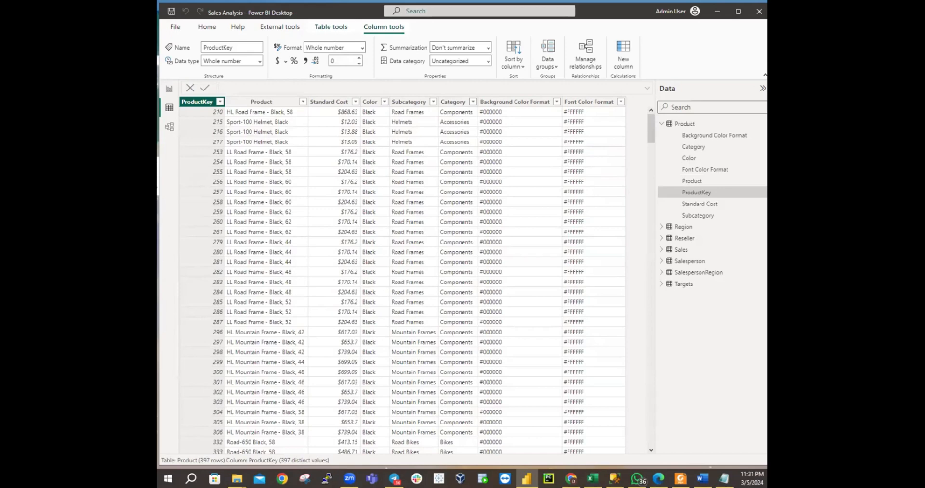
# Step: Switch to the model diagram showing all tables and the link between Product and Sales
pyautogui.click(169, 127)
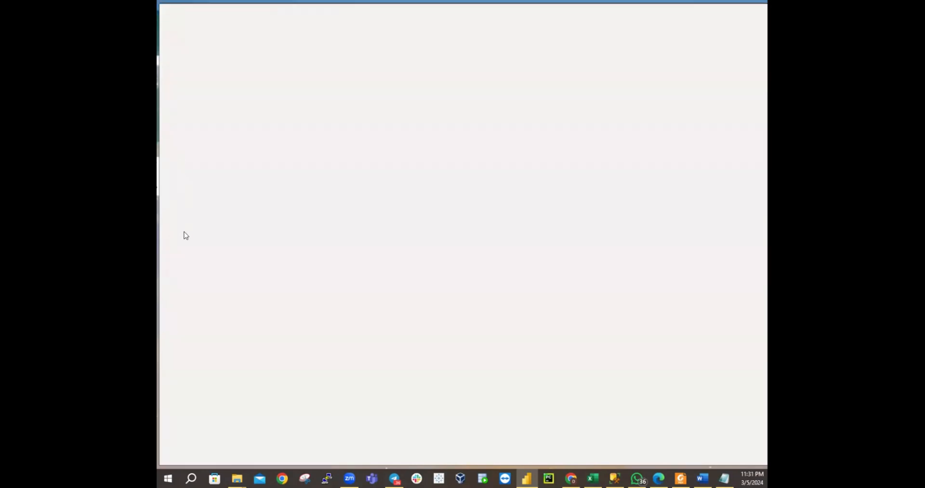
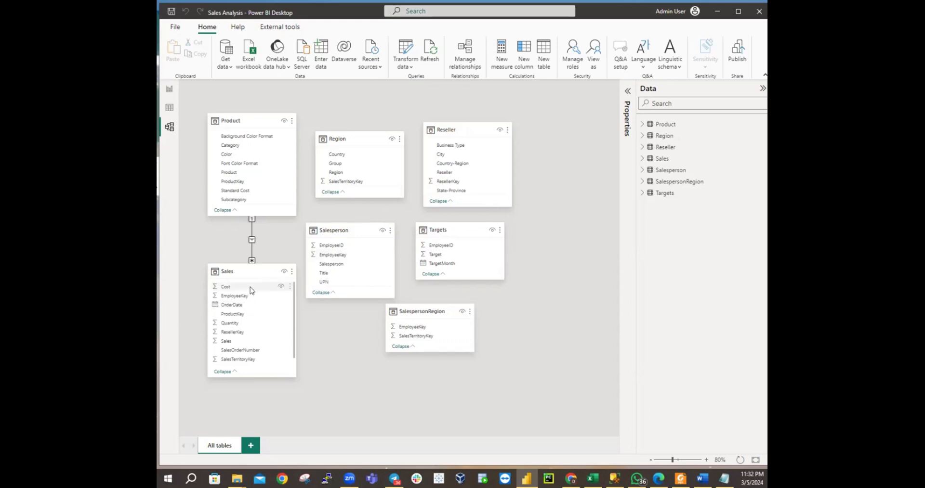
pyautogui.moveTo(239, 267)
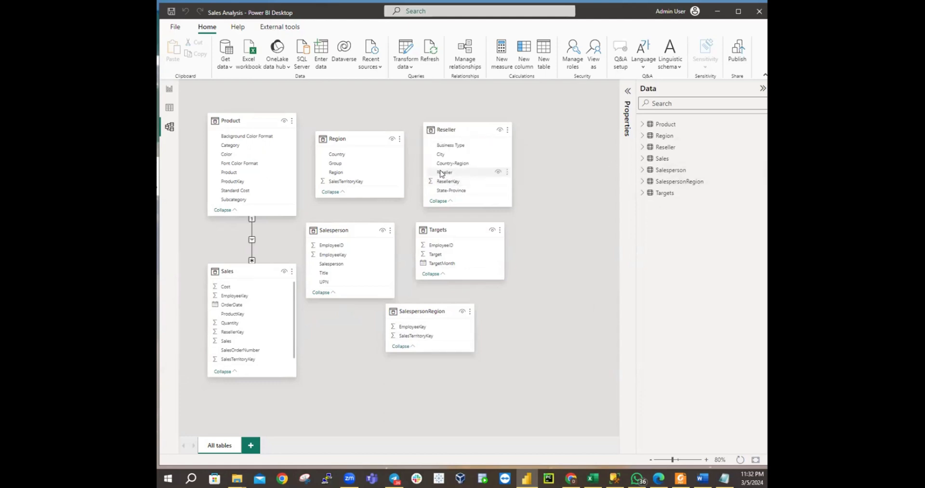
pyautogui.click(441, 174)
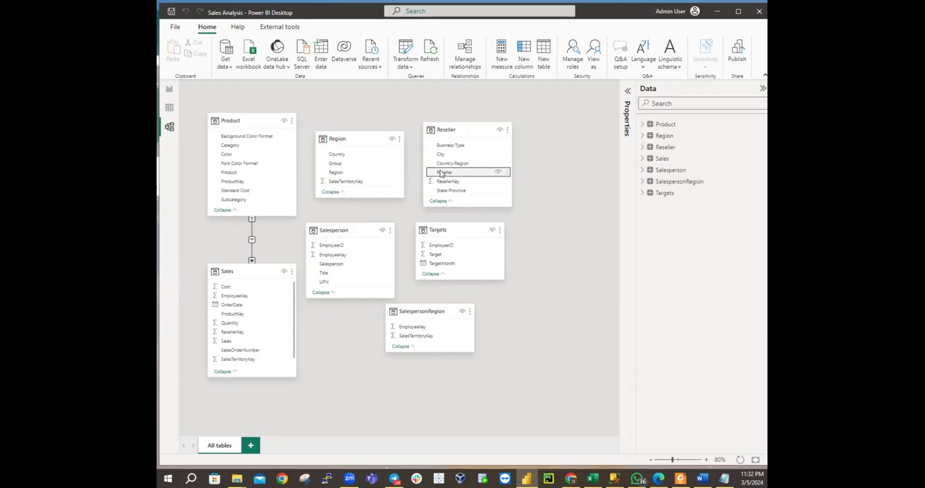
pyautogui.moveTo(441, 174); pyautogui.dragTo(225, 335)
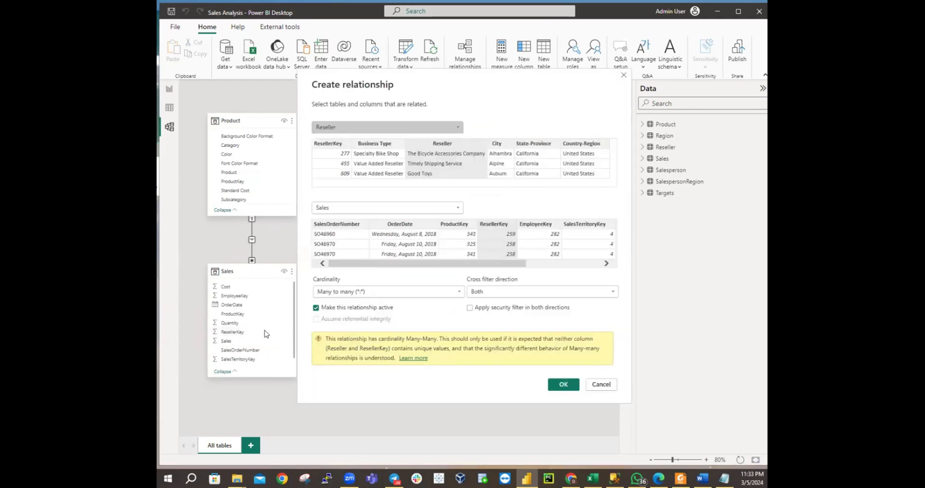
pyautogui.click(602, 385)
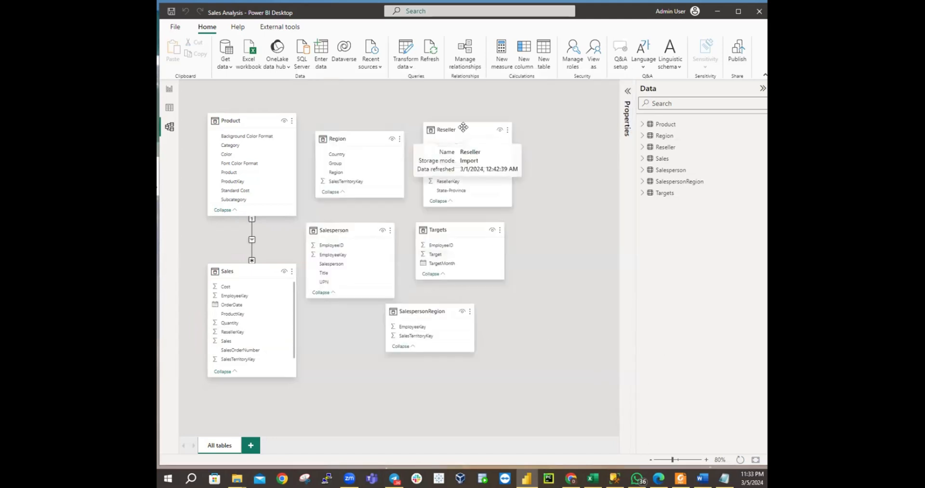
# Step: Rearrange the diagram by placing Reseller beside Sales, Salesperson in the space Reseller occupied, and SalespersonRegion below Region
pyautogui.moveTo(463, 127); pyautogui.dragTo(359, 334)
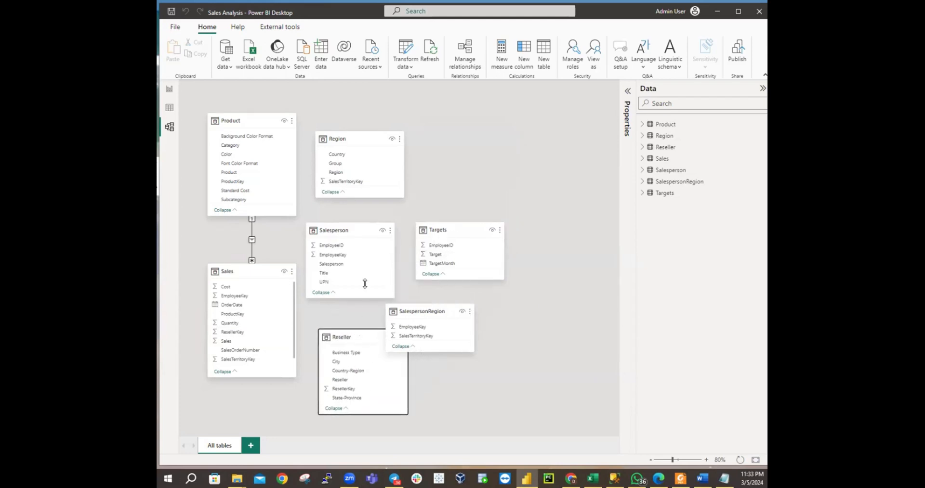
pyautogui.moveTo(355, 226); pyautogui.dragTo(494, 144)
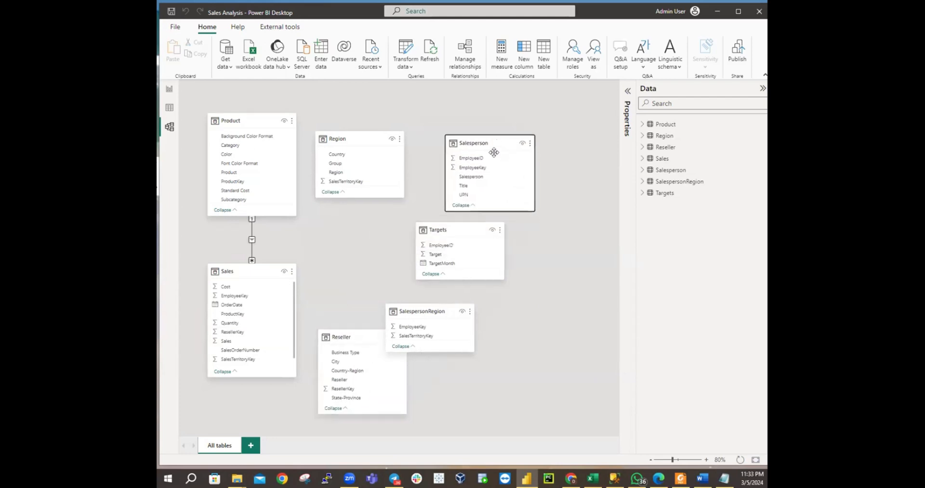
pyautogui.moveTo(437, 305); pyautogui.dragTo(383, 224)
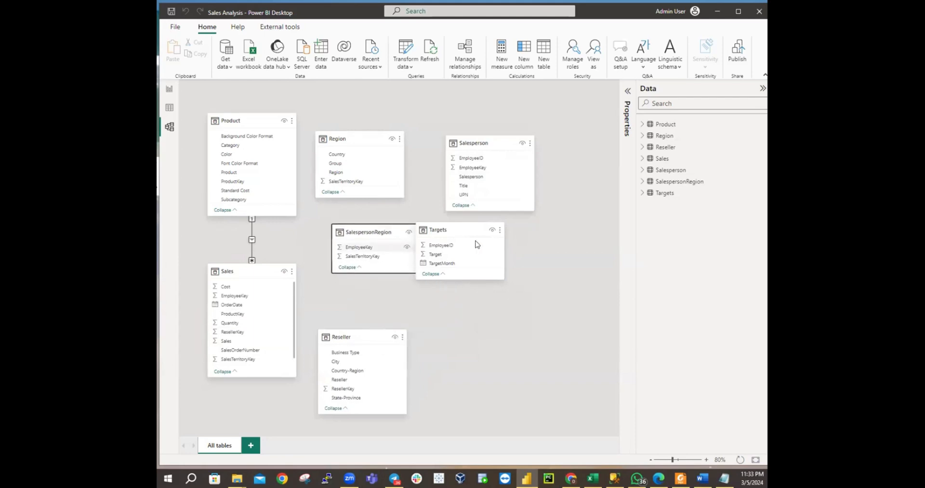
# Step: Move Targets into the open space below Salesperson and shift Reseller up below SalespersonRegion in the diagram
pyautogui.moveTo(449, 228); pyautogui.dragTo(511, 245)
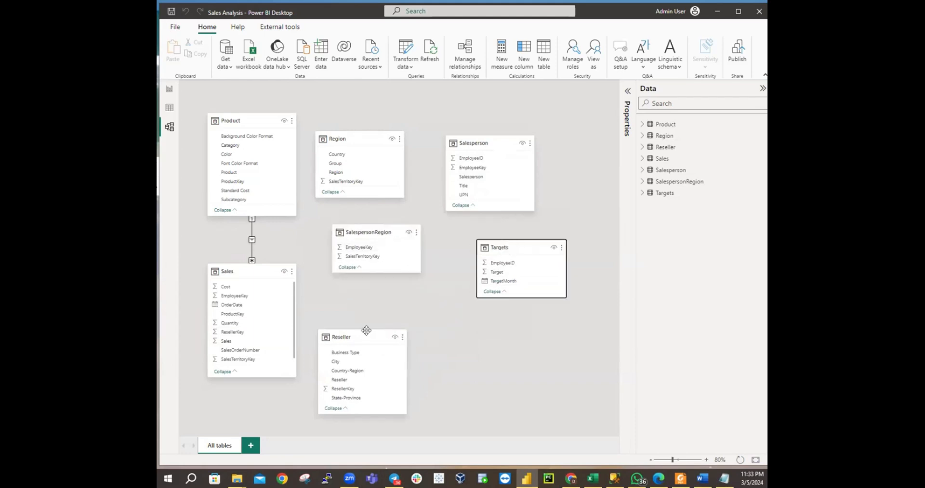
pyautogui.moveTo(367, 332); pyautogui.dragTo(400, 308)
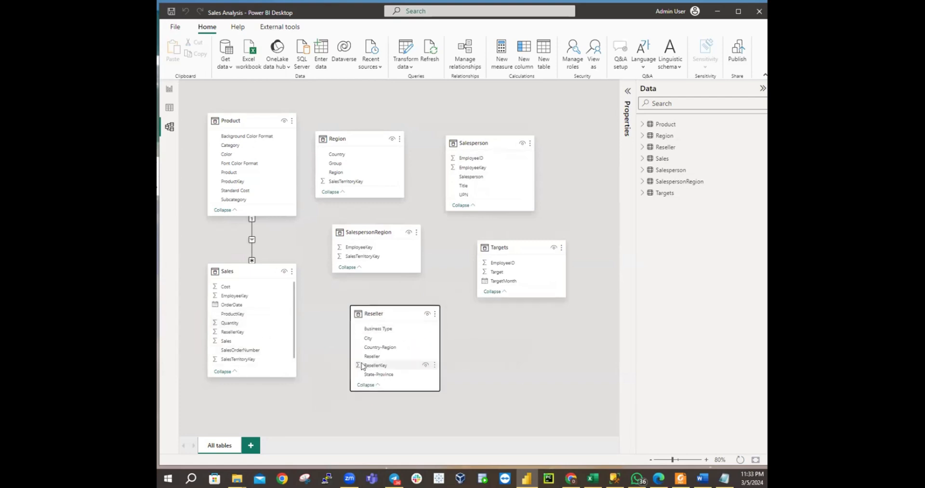
# Step: Relate Reseller to Sales through ResellerKey directly in the diagram, and delete that relationship again
pyautogui.click(376, 366)
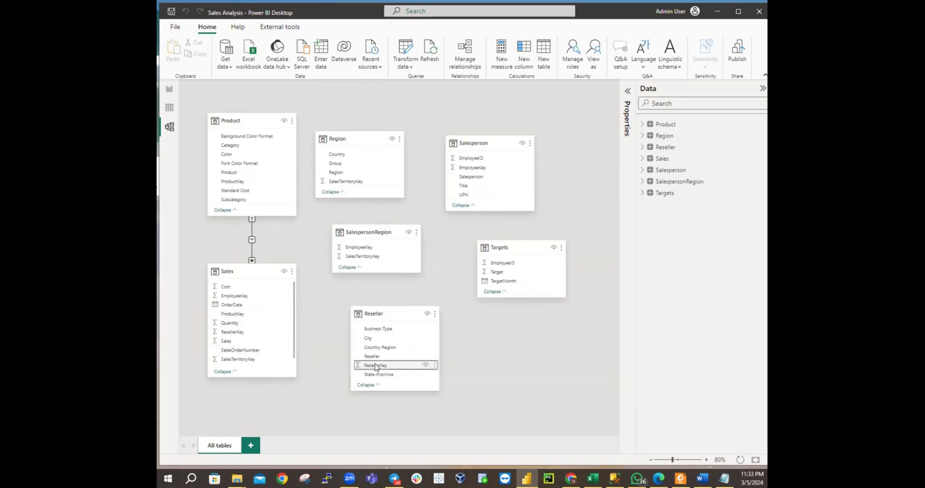
pyautogui.moveTo(377, 366); pyautogui.dragTo(246, 337)
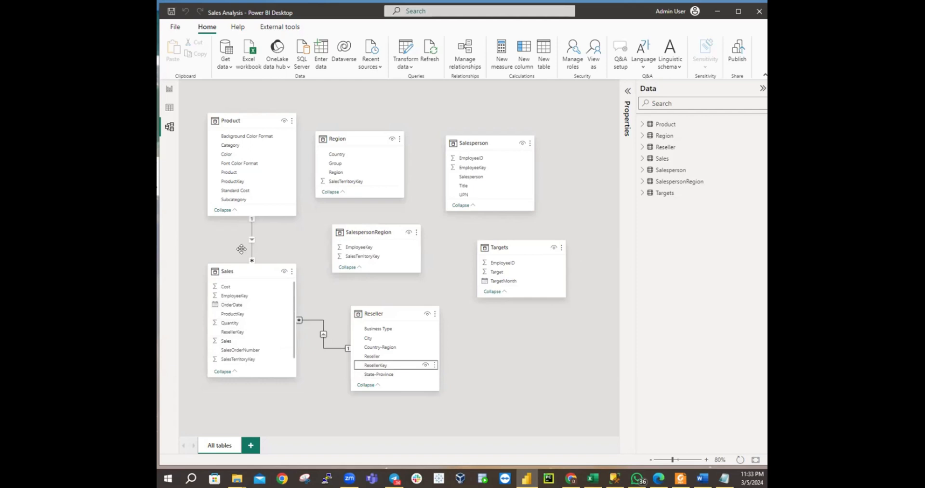
pyautogui.rightClick(318, 321)
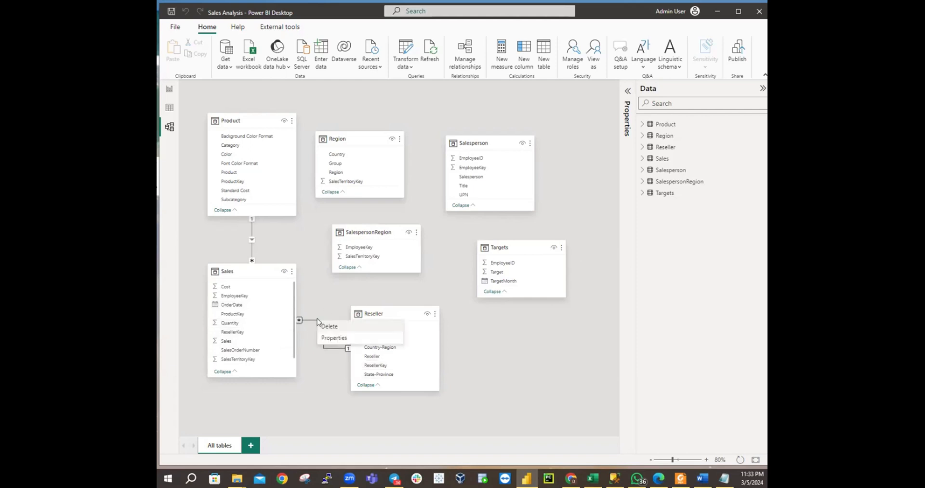
pyautogui.click(322, 326)
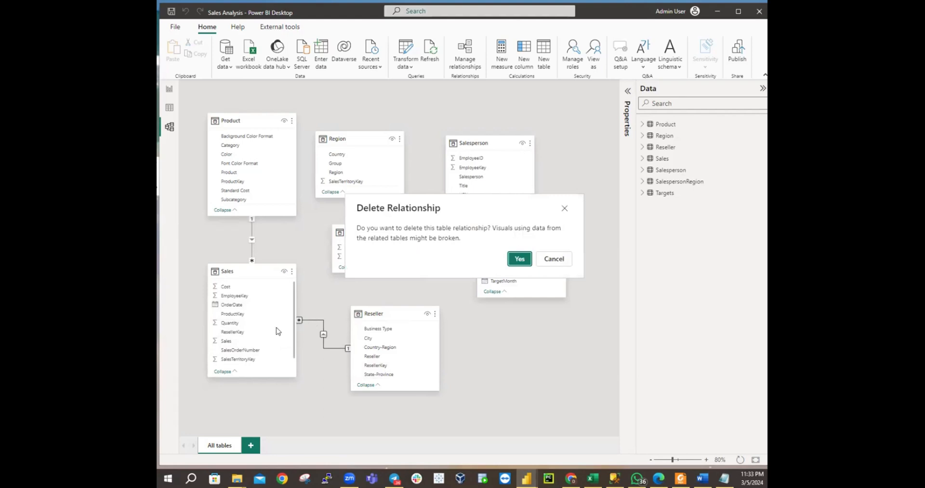
pyautogui.click(520, 260)
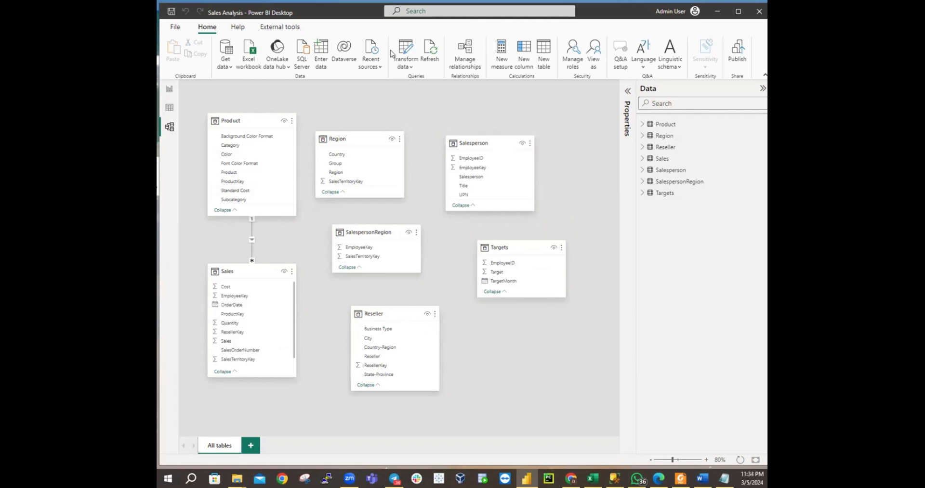
pyautogui.click(465, 59)
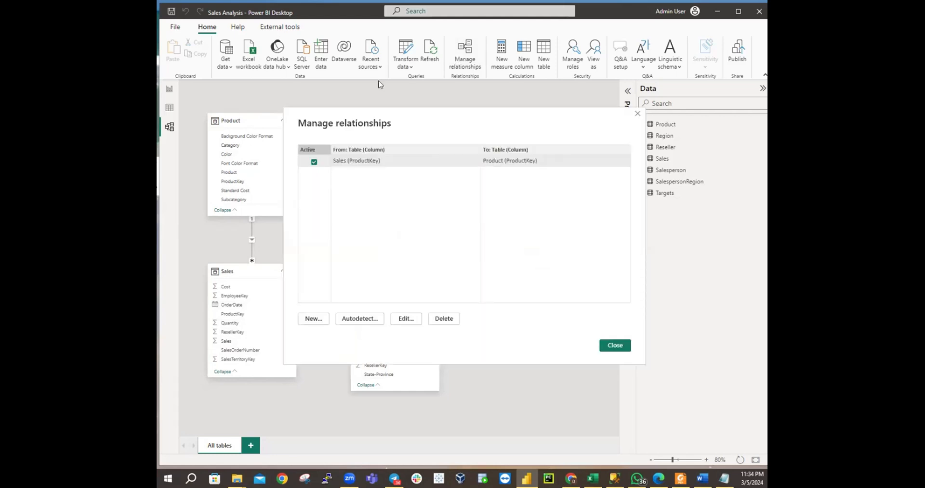
pyautogui.click(301, 319)
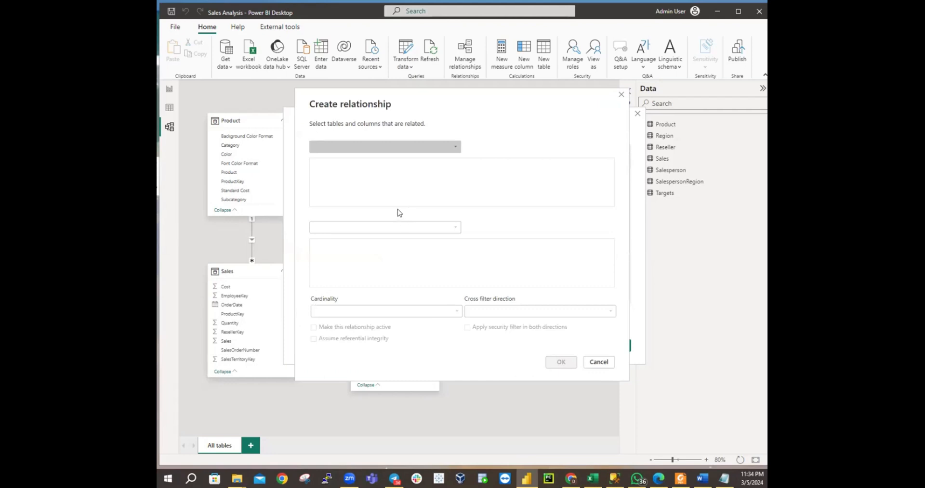
pyautogui.click(335, 142)
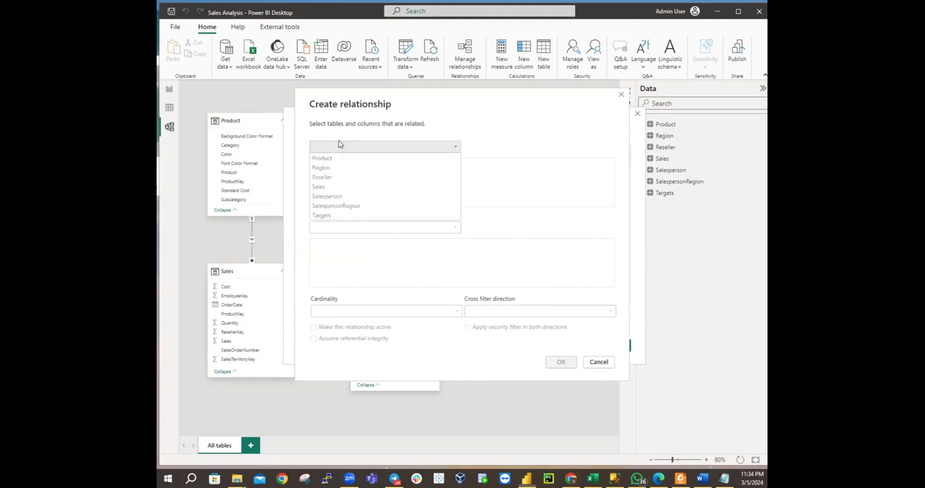
pyautogui.click(331, 178)
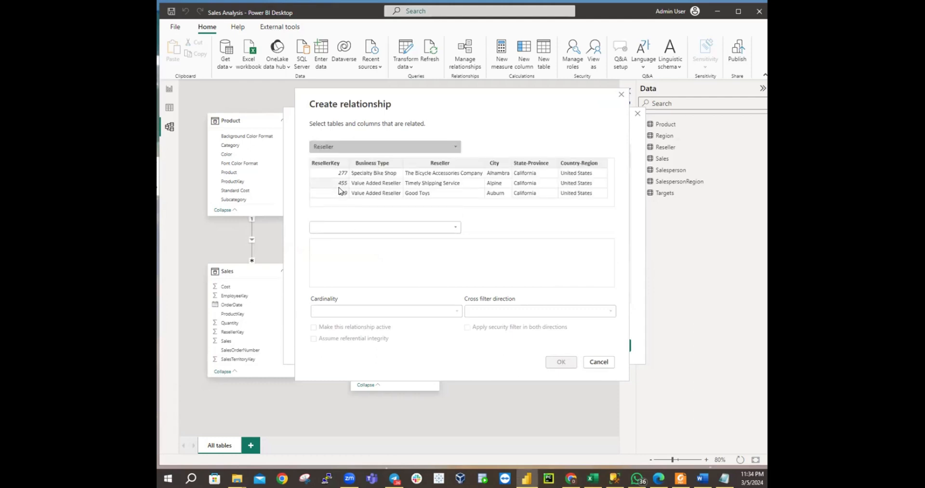
pyautogui.click(588, 367)
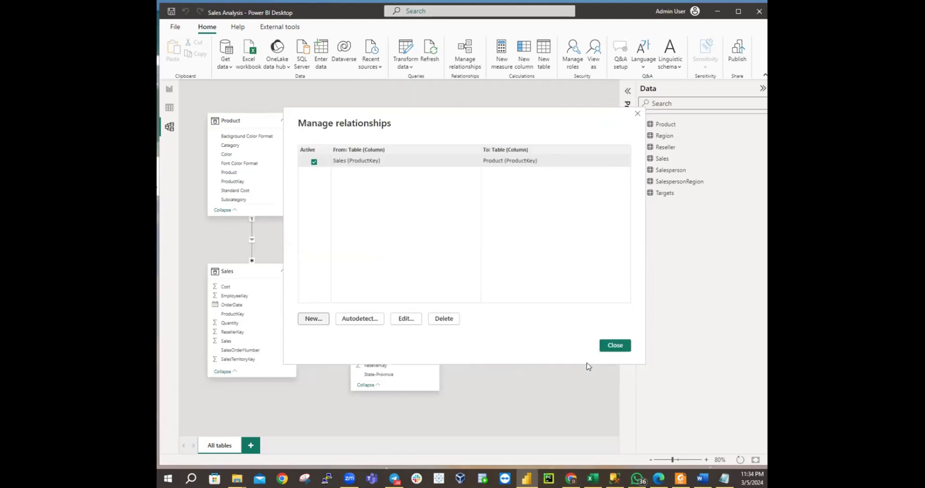
pyautogui.click(611, 347)
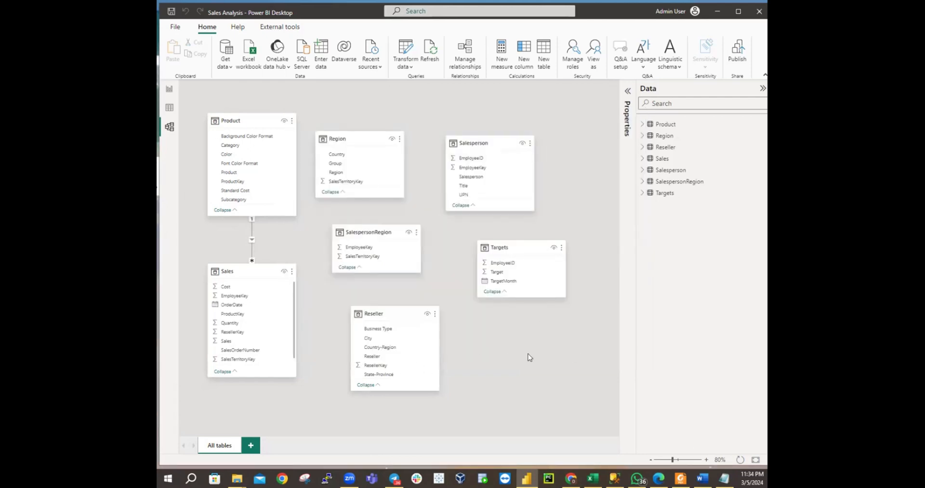
# Step: Open the relationship manager for the model's tables
pyautogui.moveTo(492, 244)
pyautogui.click(467, 60)
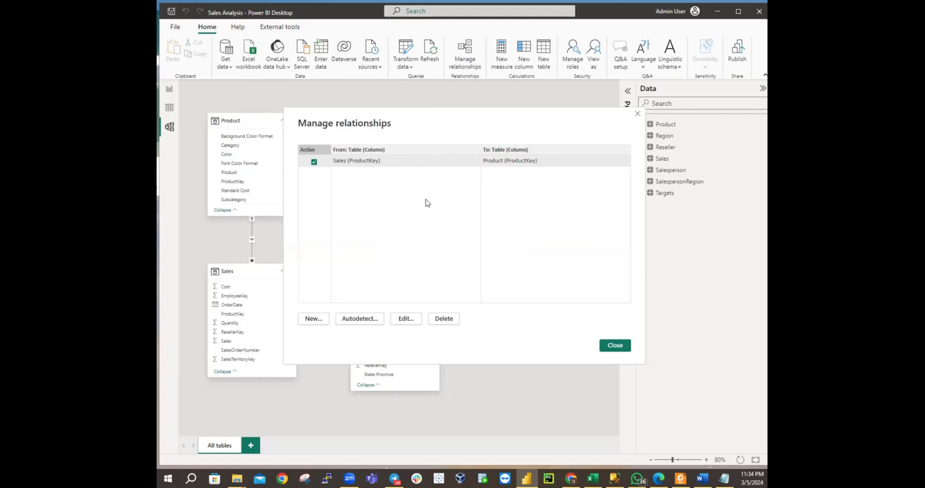
pyautogui.click(319, 320)
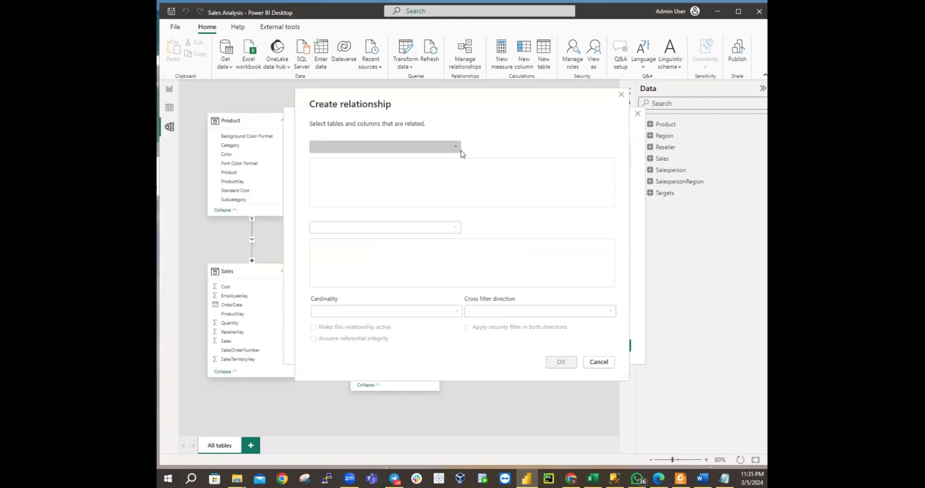
pyautogui.click(434, 147)
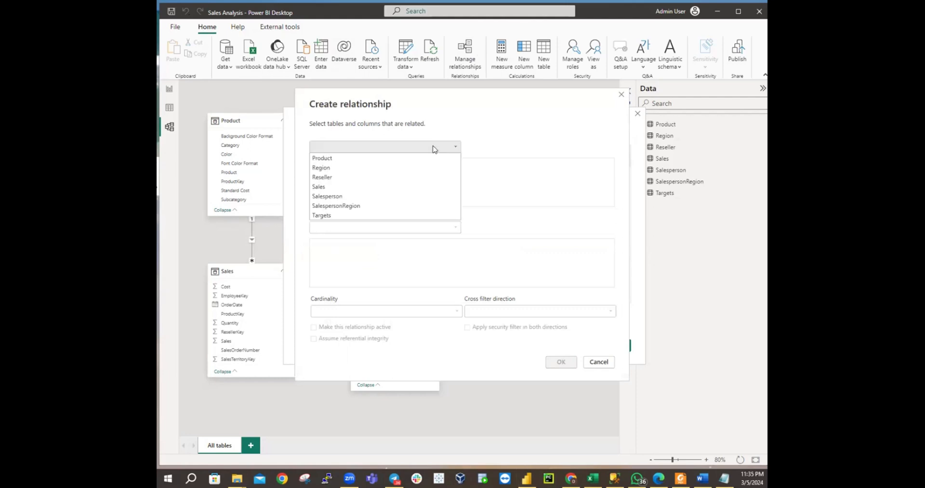
pyautogui.click(366, 177)
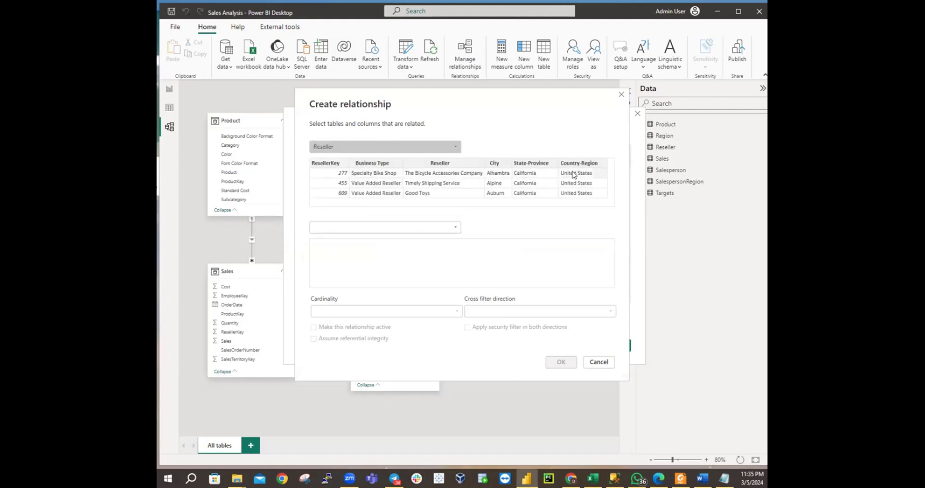
pyautogui.click(389, 229)
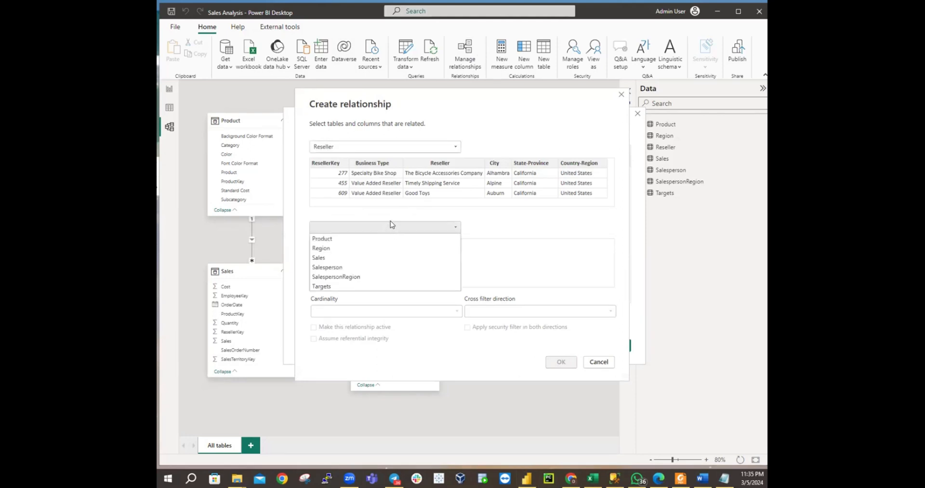
pyautogui.click(368, 256)
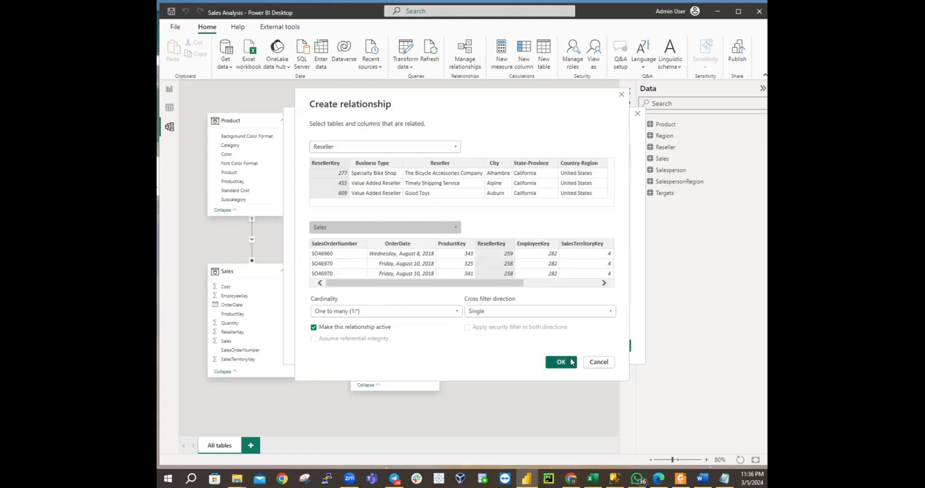
pyautogui.click(599, 362)
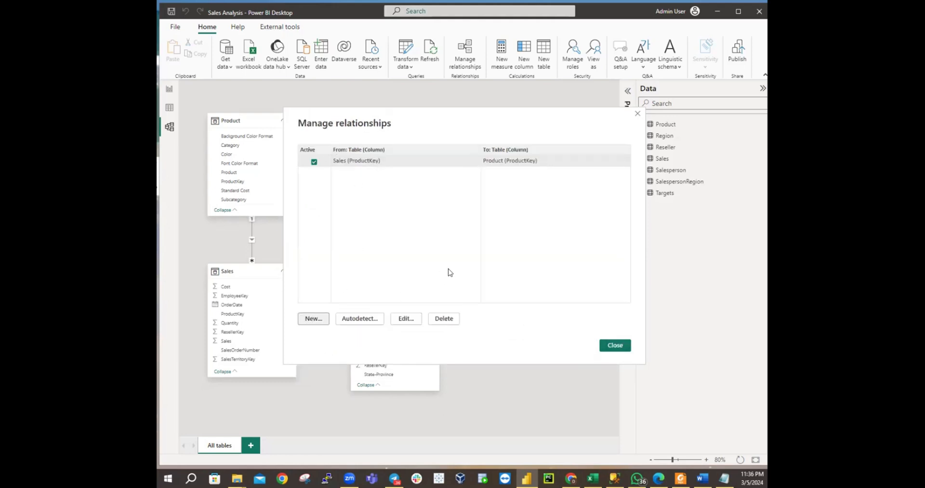
# Step: Create an active one-to-many relationship from Reseller to Sales on ResellerKey with single cross-filter direction, and close the relationship manager
pyautogui.click(312, 318)
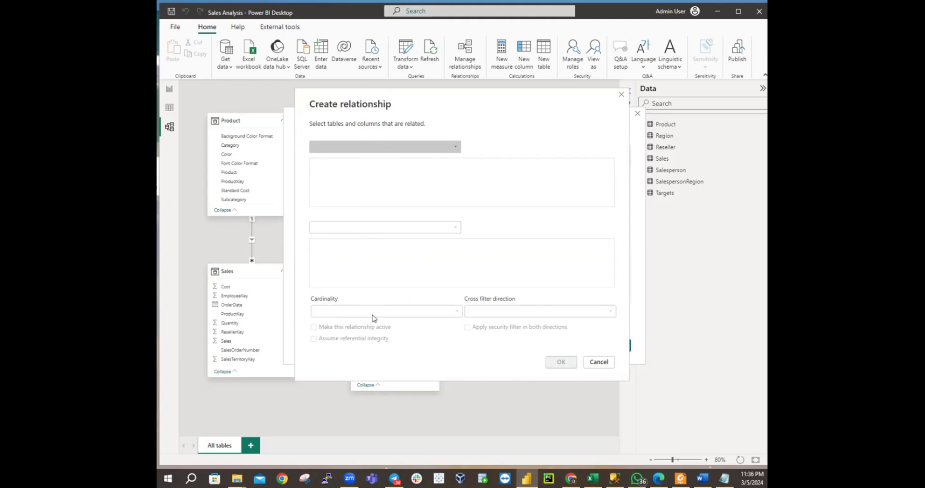
pyautogui.click(387, 147)
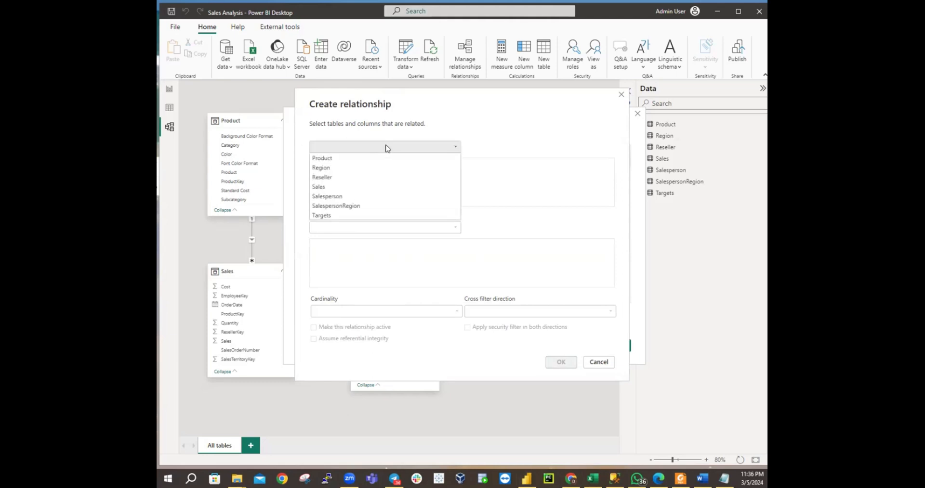
pyautogui.click(359, 177)
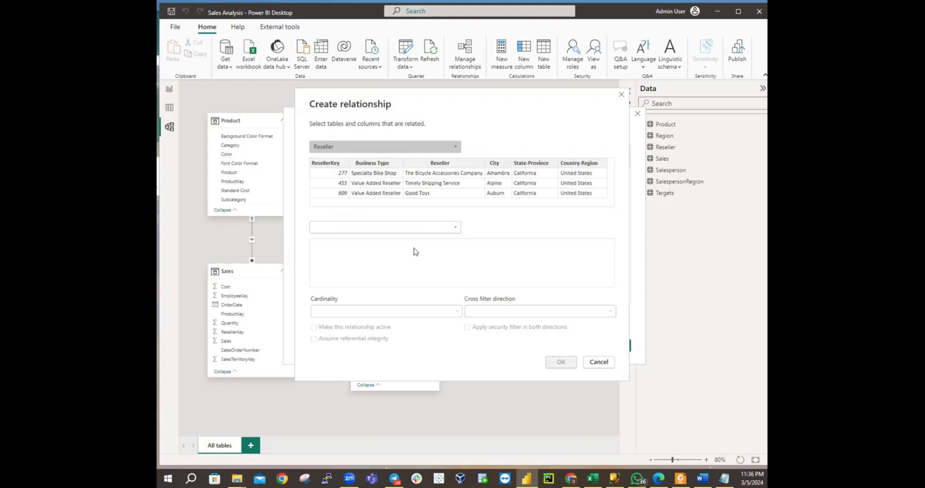
pyautogui.click(400, 229)
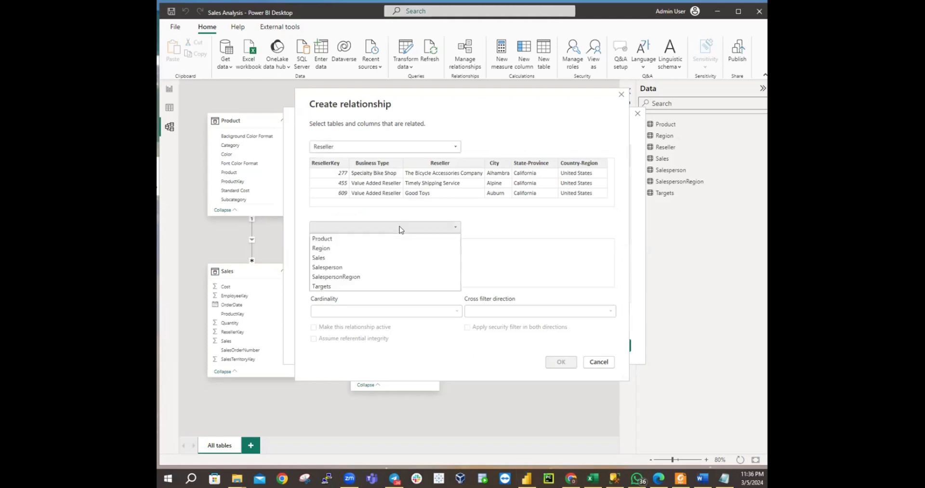
pyautogui.click(369, 258)
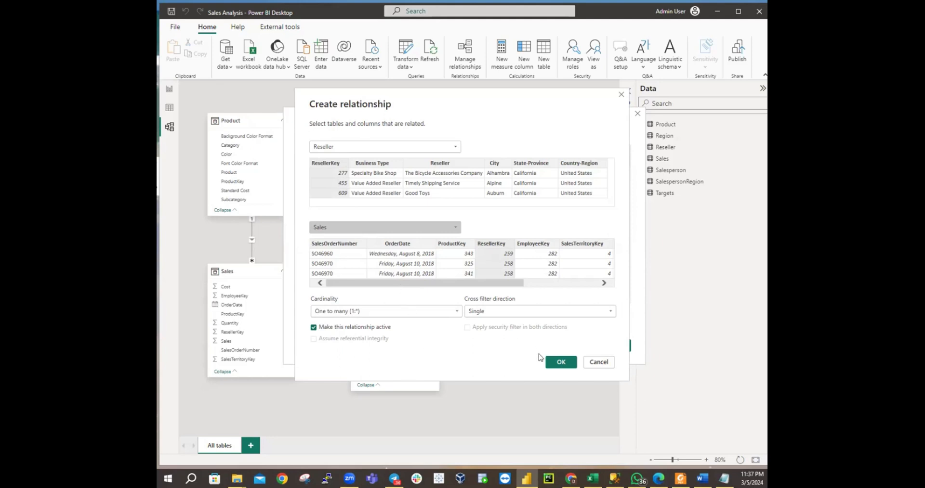
pyautogui.click(549, 366)
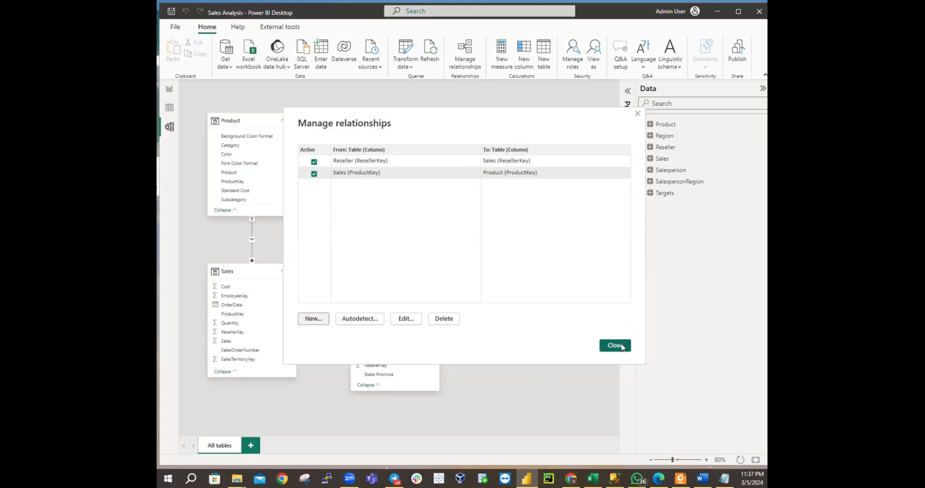
pyautogui.click(621, 346)
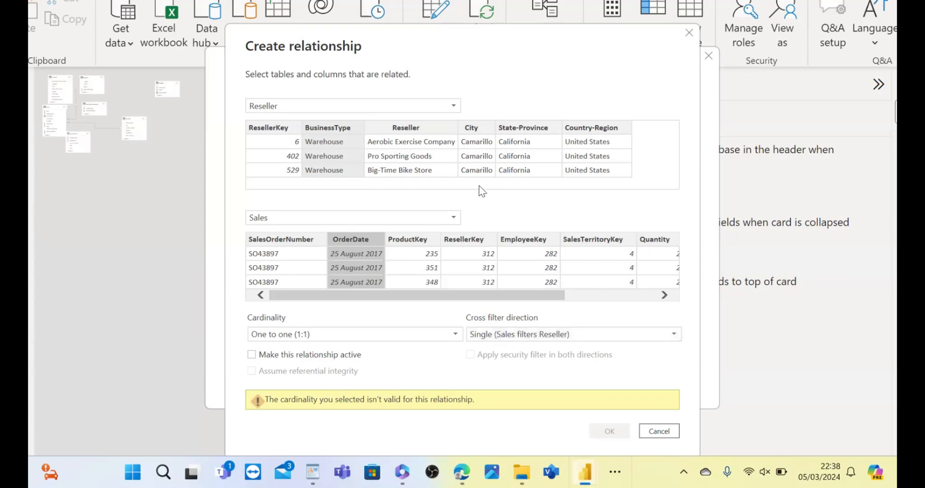
# Step: Abandon the new one-to-one relationship and edit the one linking Sales Quantity to Reseller, choosing Reseller as the first table
pyautogui.click(689, 34)
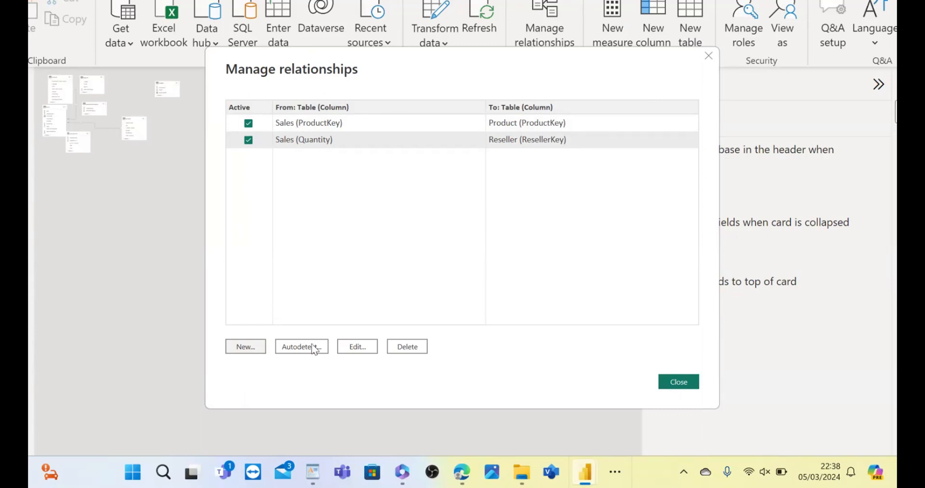
pyautogui.click(357, 347)
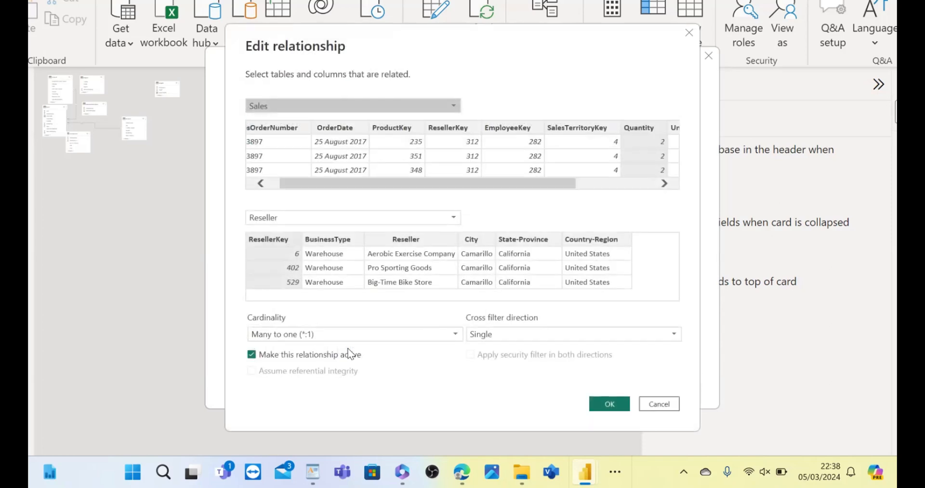
pyautogui.click(451, 107)
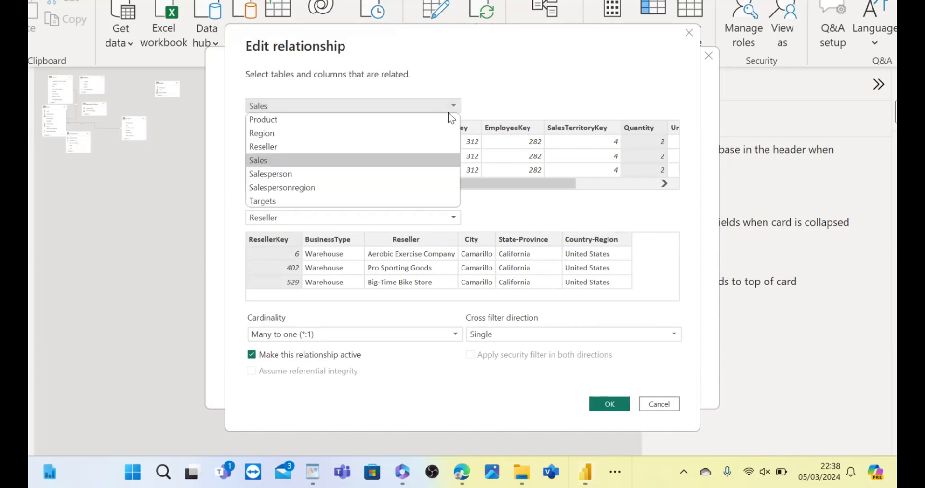
pyautogui.click(401, 146)
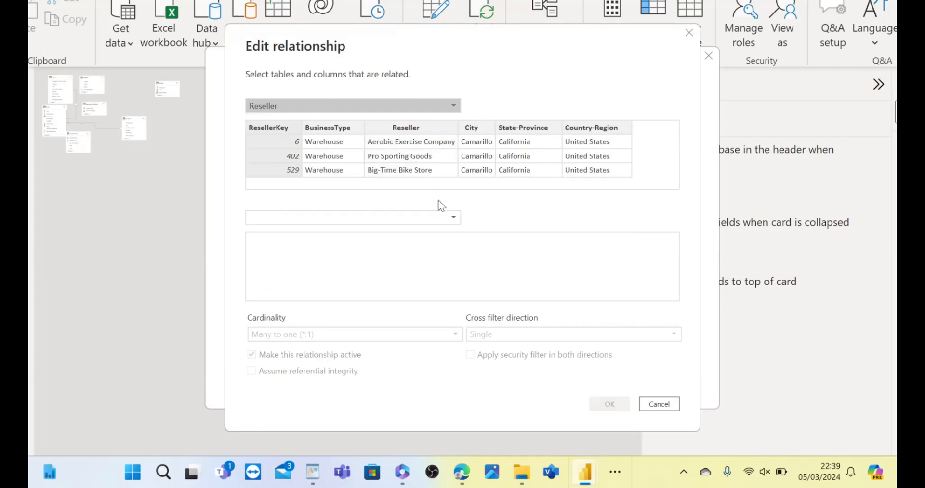
pyautogui.click(441, 218)
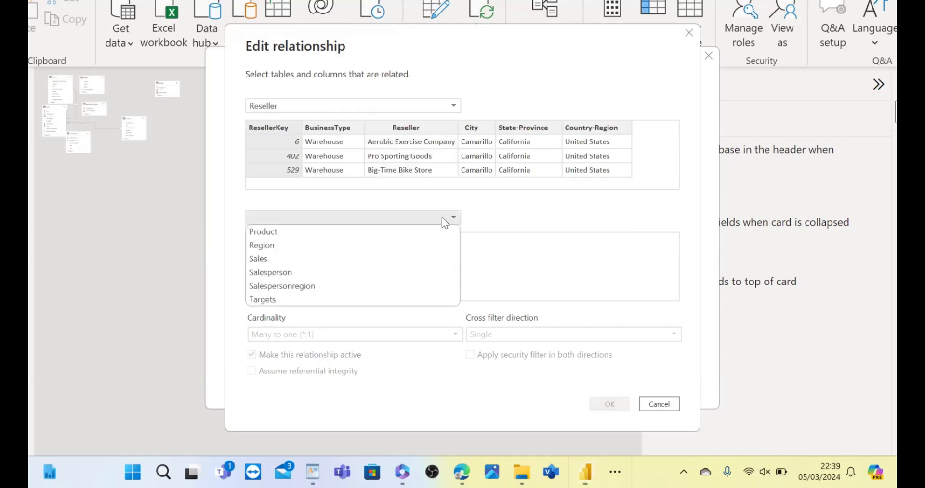
# Step: Relate the Reseller table to Sales on ResellerKey with one-to-many cardinality and single cross-filter direction, and close the relationships manager
pyautogui.click(358, 259)
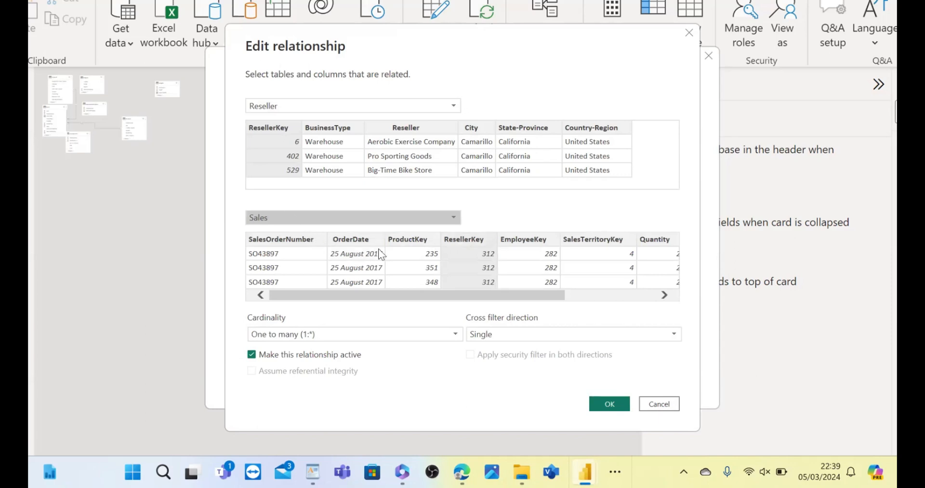
pyautogui.click(609, 406)
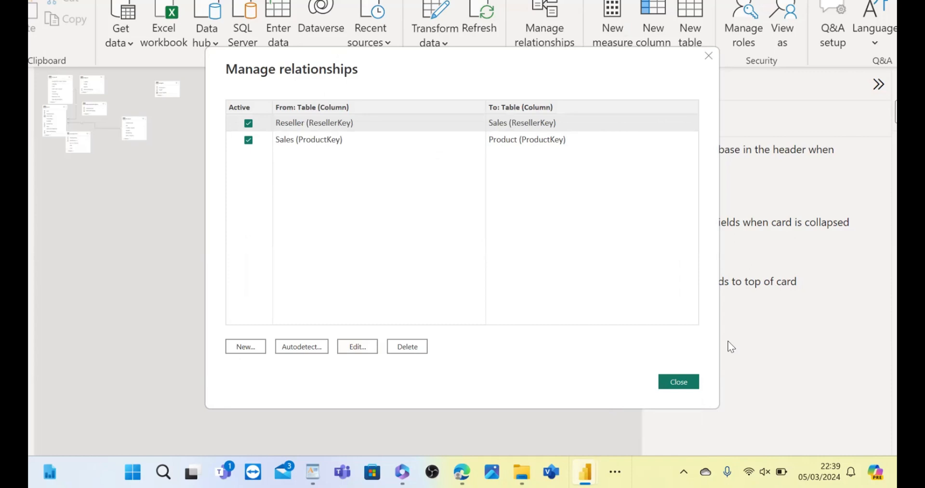
pyautogui.click(682, 384)
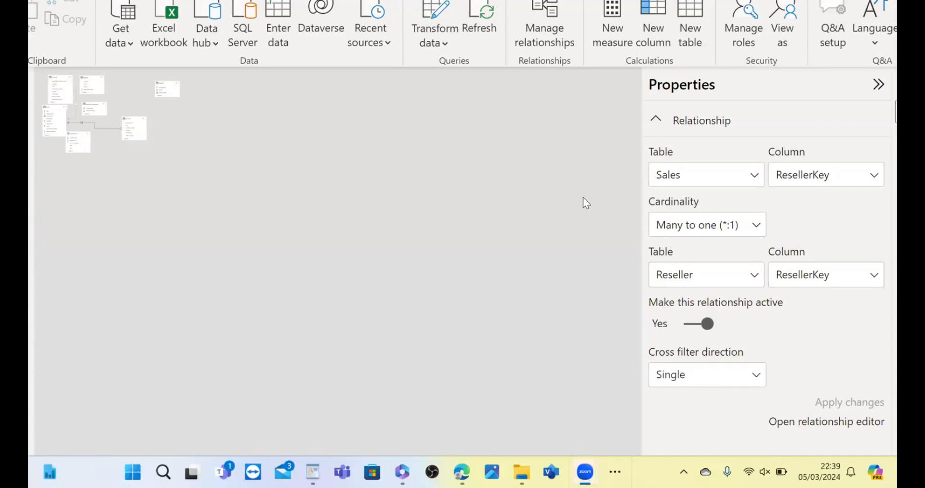
# Step: Examine the relationship lines connecting Sales with Product and Reseller in the model diagram
pyautogui.click(348, 232)
pyautogui.scroll(5, 348, 233)
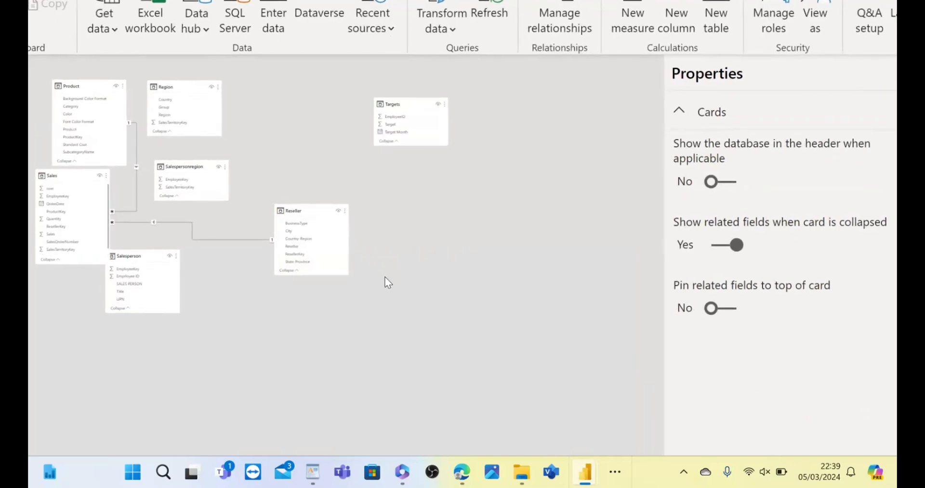
pyautogui.scroll(5, 388, 282)
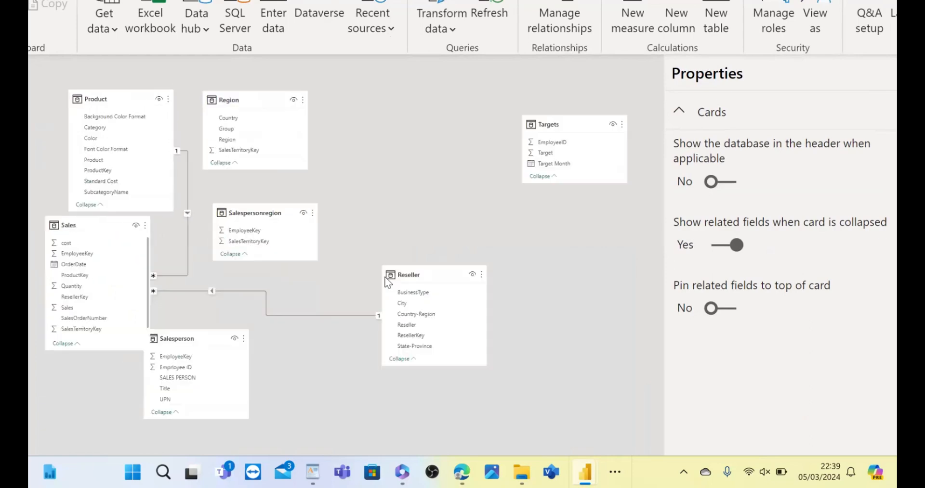
pyautogui.scroll(-6, 388, 283)
pyautogui.scroll(5, 388, 283)
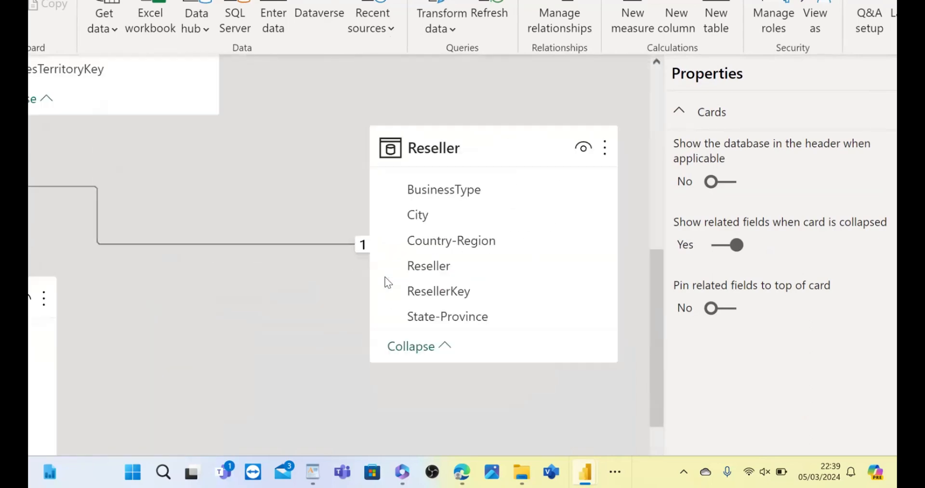
pyautogui.scroll(5, 388, 283)
pyautogui.scroll(-6, 386, 277)
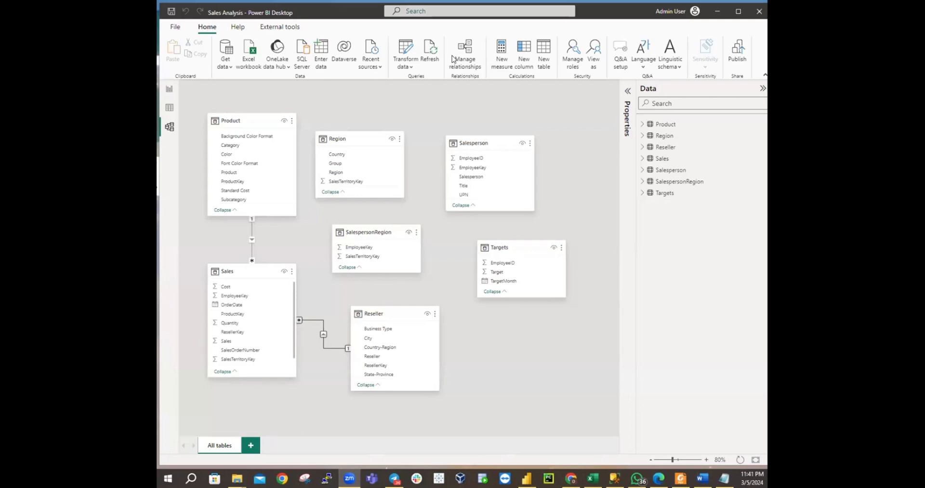
# Step: Create an active one-to-many relationship from Region to Sales on SalesTerritoryKey with single cross-filter direction
pyautogui.click(465, 59)
pyautogui.click(465, 58)
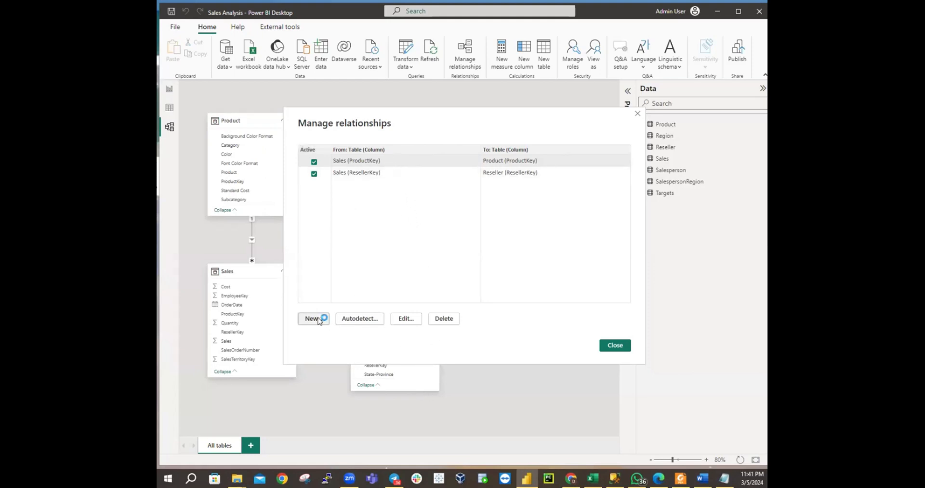
pyautogui.click(313, 319)
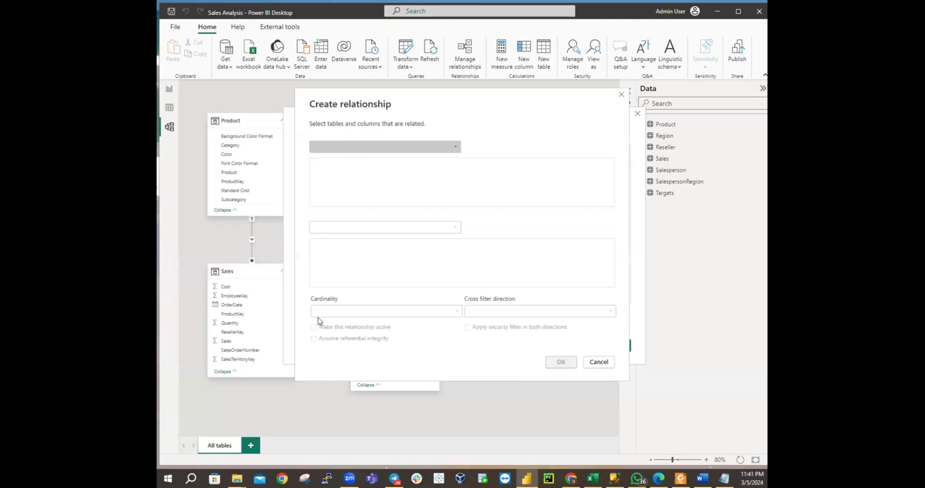
pyautogui.click(358, 147)
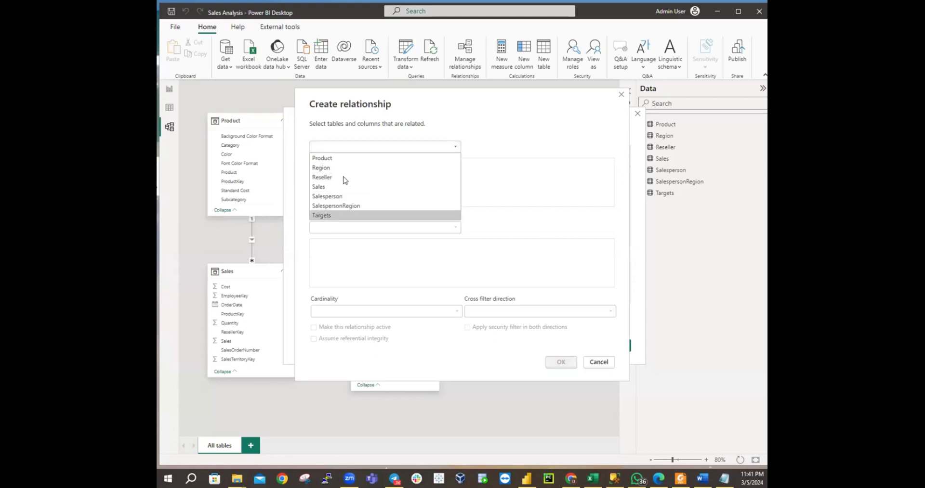
pyautogui.click(340, 169)
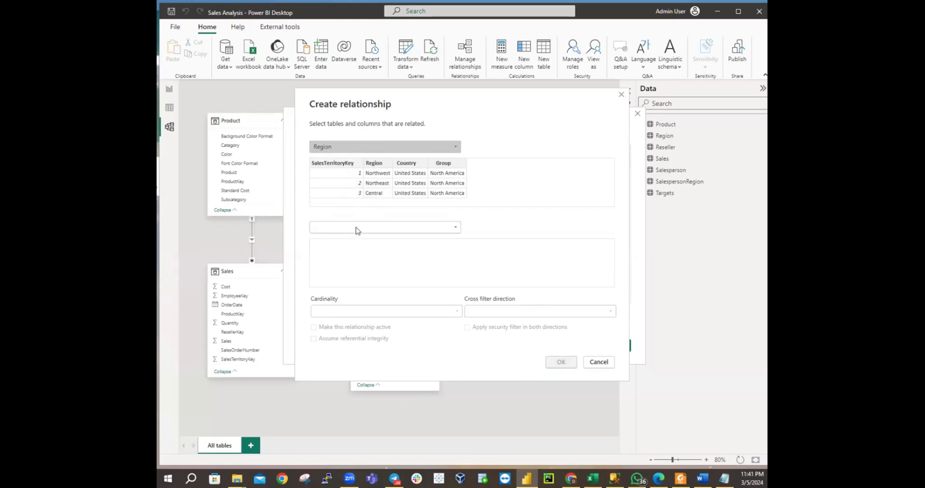
pyautogui.click(355, 229)
pyautogui.click(349, 259)
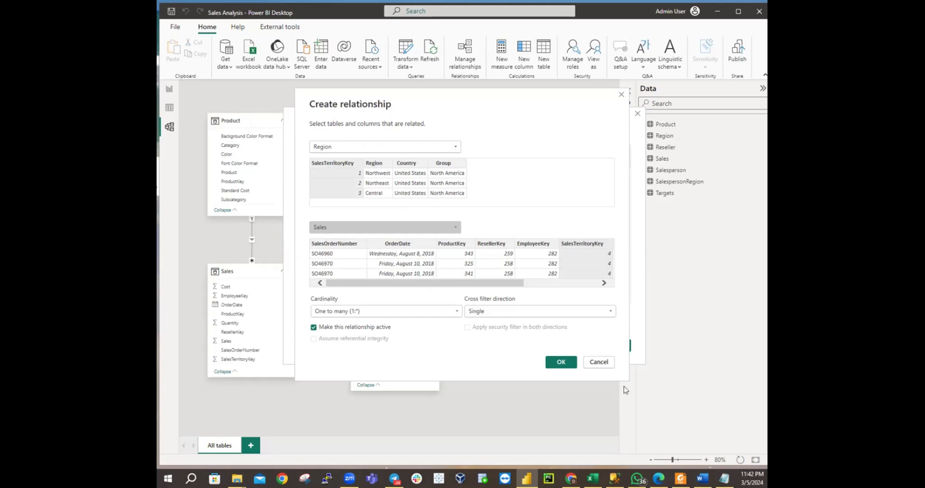
pyautogui.click(569, 366)
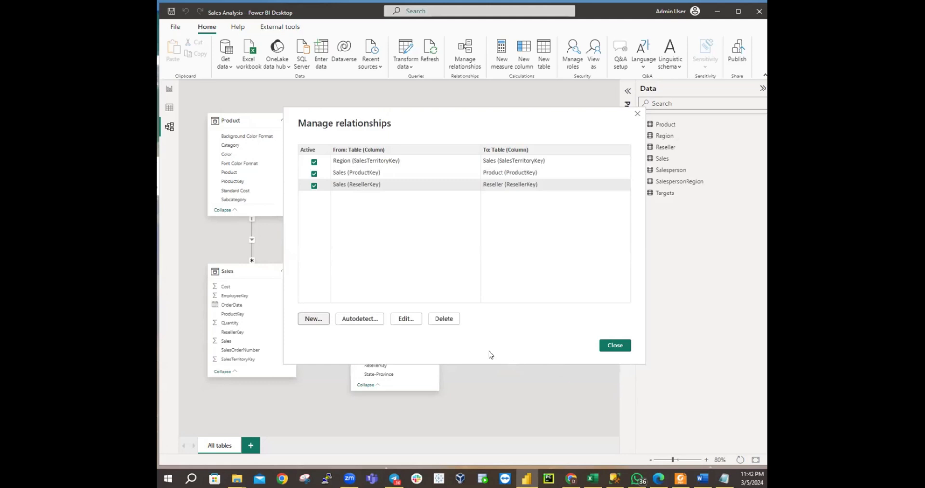
pyautogui.click(605, 347)
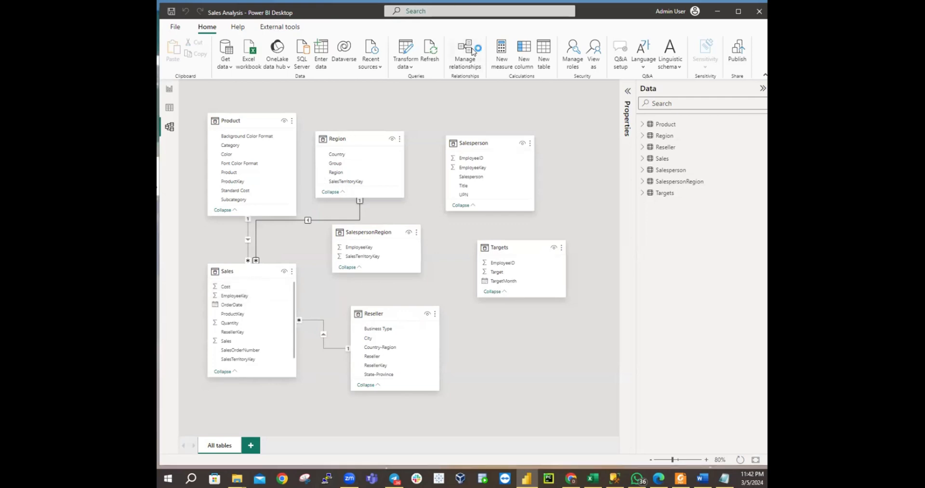
# Step: Create an active one-to-many relationship from Salesperson to Sales on EmployeeKey with single cross-filter direction
pyautogui.click(471, 53)
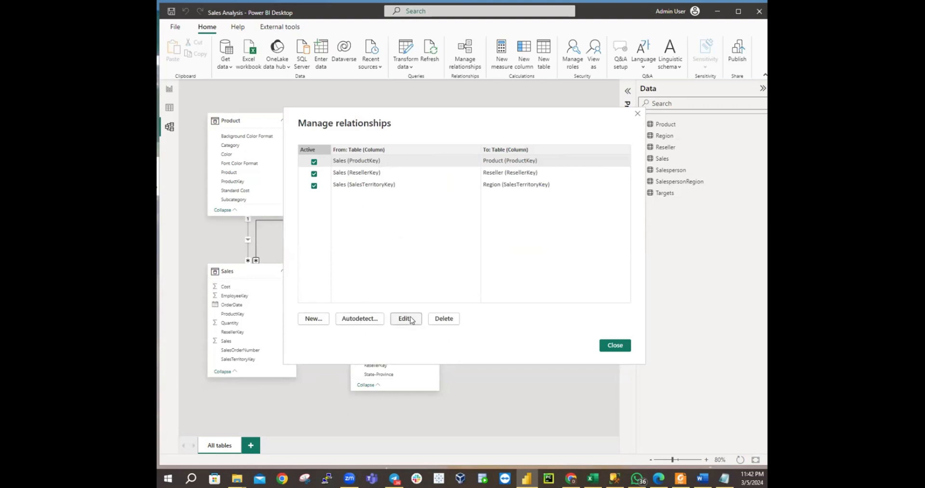
pyautogui.click(322, 319)
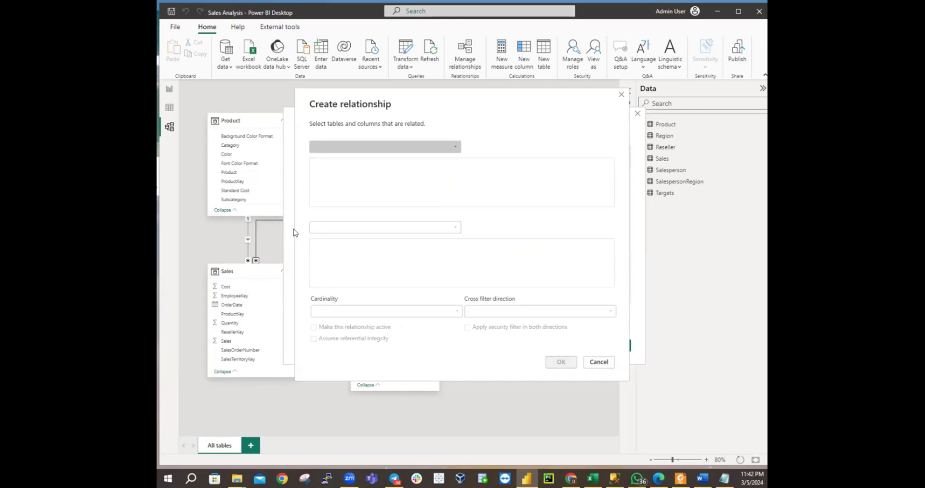
pyautogui.click(352, 147)
pyautogui.click(335, 196)
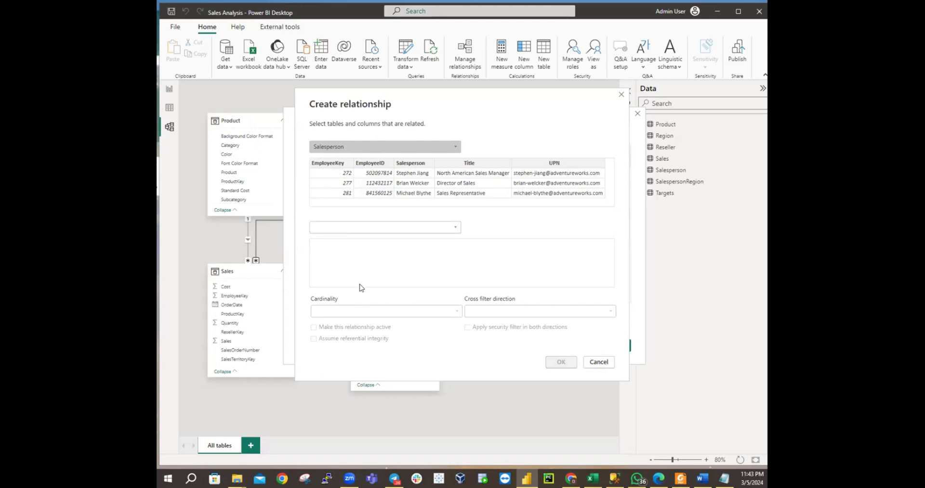
pyautogui.click(363, 227)
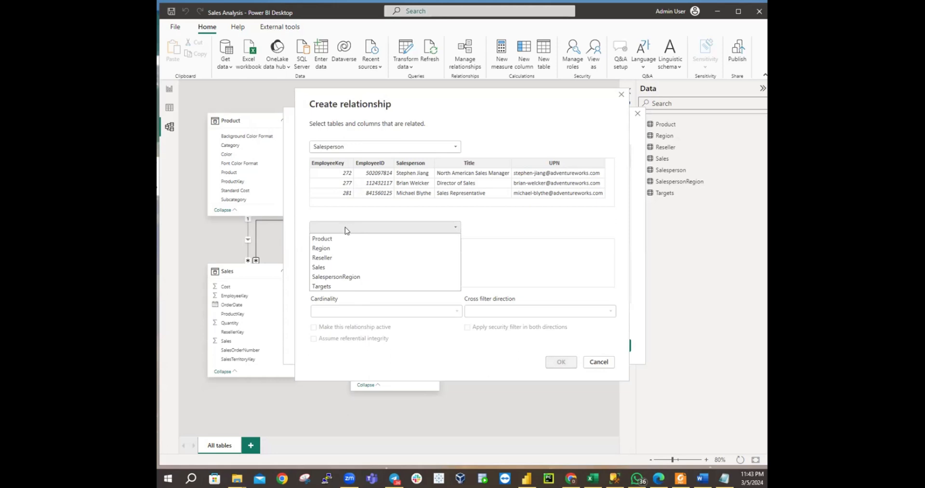
pyautogui.click(327, 267)
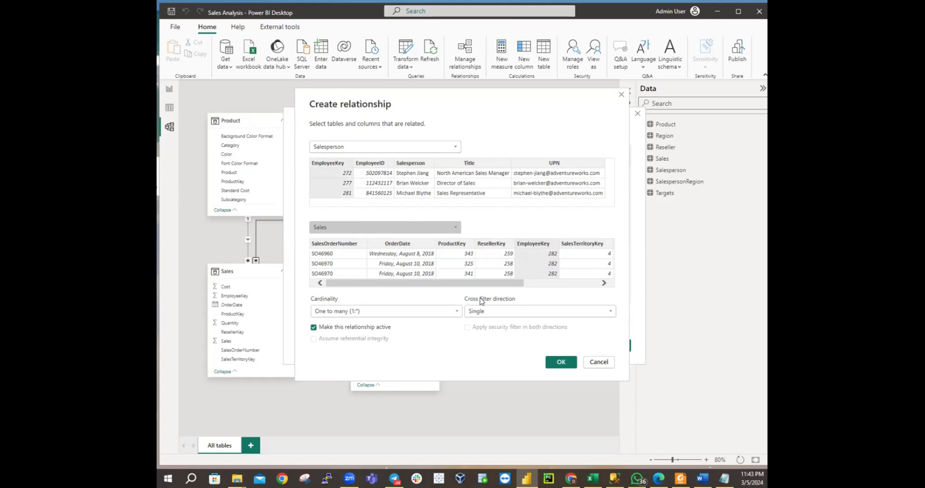
pyautogui.click(567, 365)
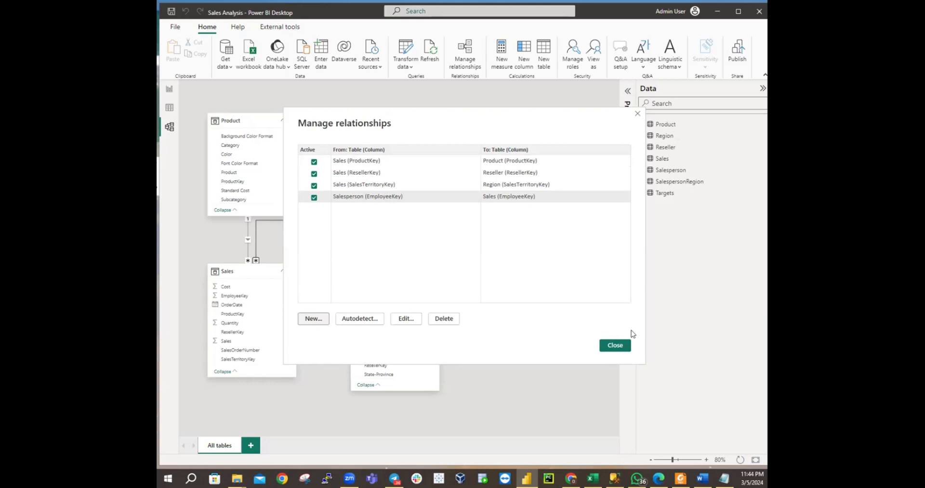
pyautogui.click(622, 345)
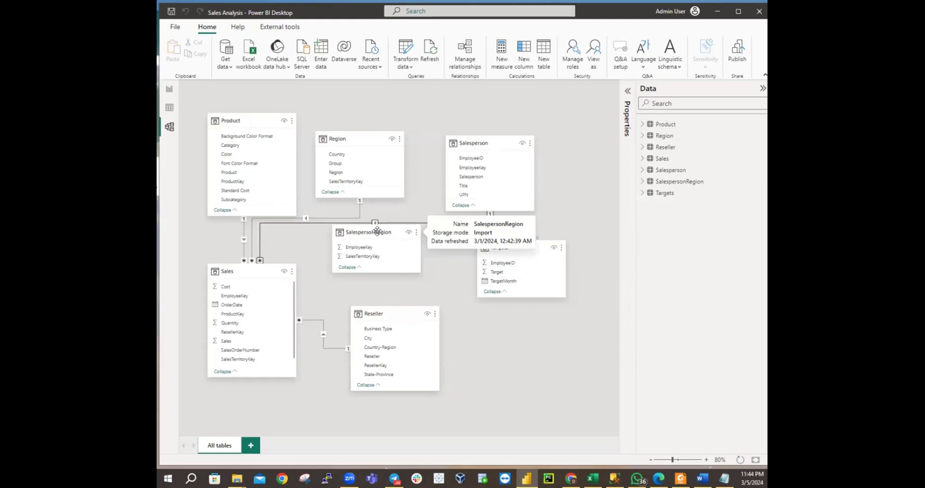
# Step: Move the SalespersonRegion and Targets tables to the right of Salesperson, with Targets below SalespersonRegion
pyautogui.moveTo(395, 234); pyautogui.dragTo(576, 116)
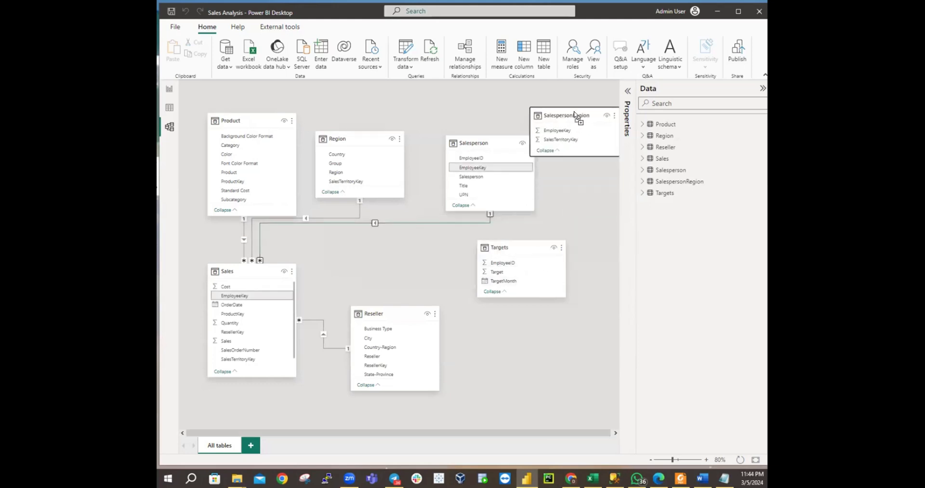
pyautogui.moveTo(532, 246); pyautogui.dragTo(590, 183)
pyautogui.click(463, 237)
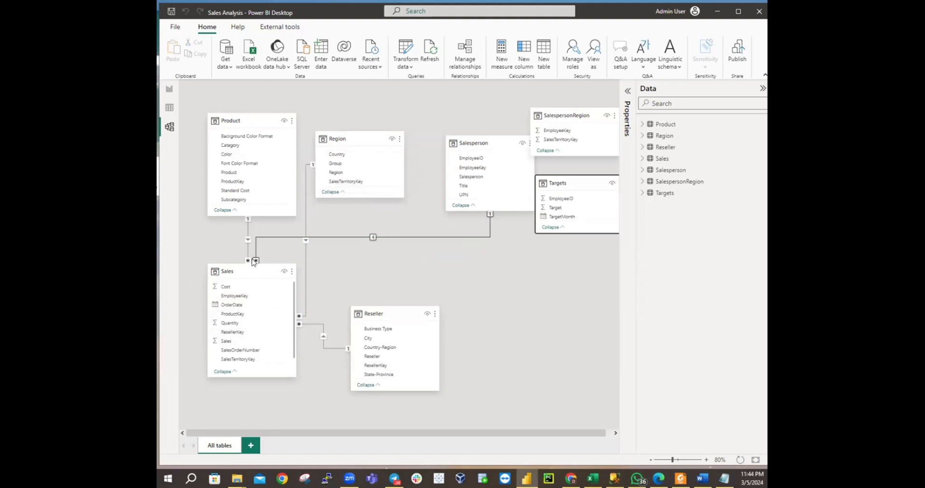
# Step: Place the Sales table in the middle of the diagram with the Region table directly above it
pyautogui.click(242, 271)
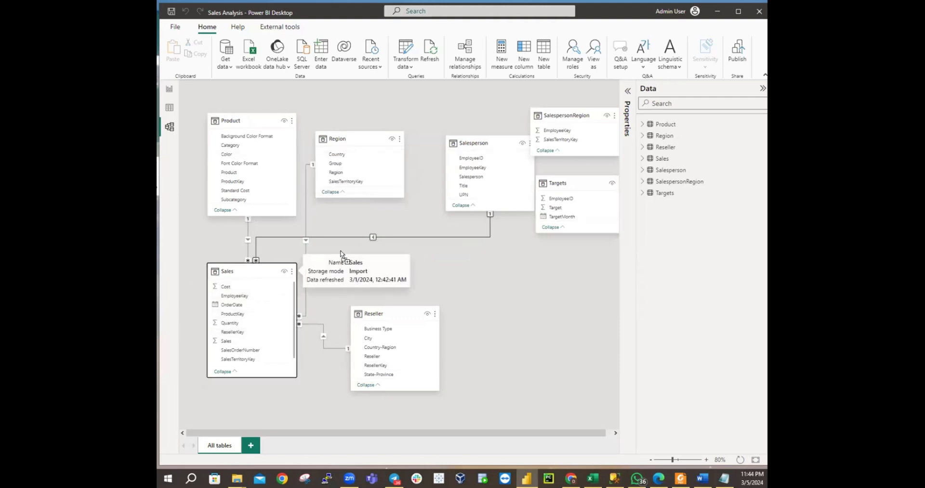
pyautogui.moveTo(243, 272); pyautogui.dragTo(376, 203)
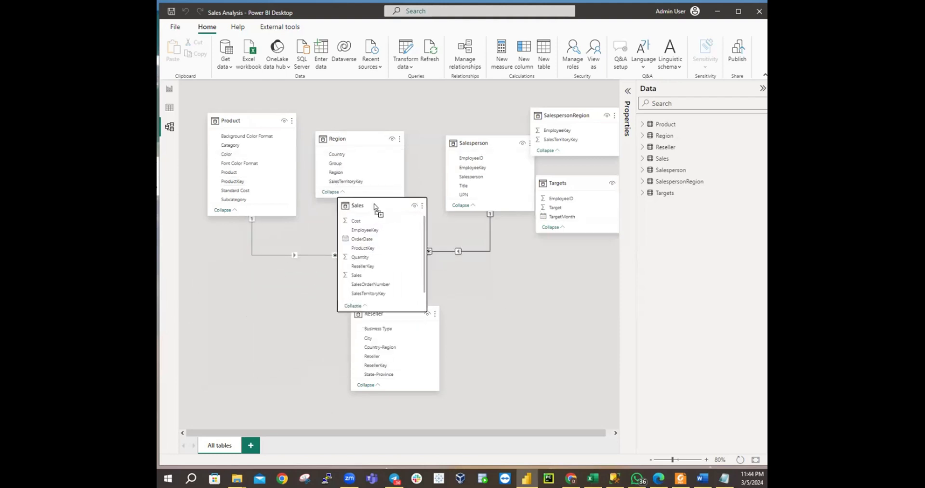
pyautogui.click(346, 134)
pyautogui.moveTo(347, 134); pyautogui.dragTo(351, 110)
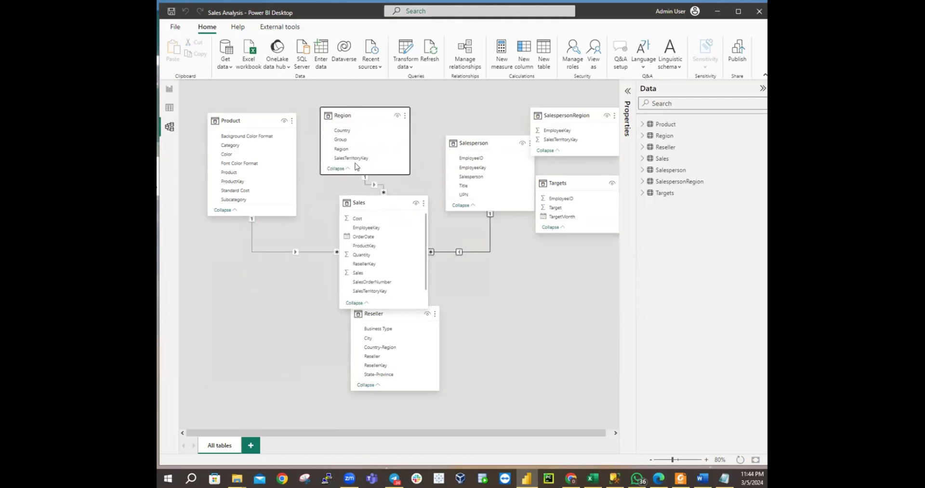
pyautogui.click(368, 200)
pyautogui.moveTo(368, 200); pyautogui.dragTo(357, 192)
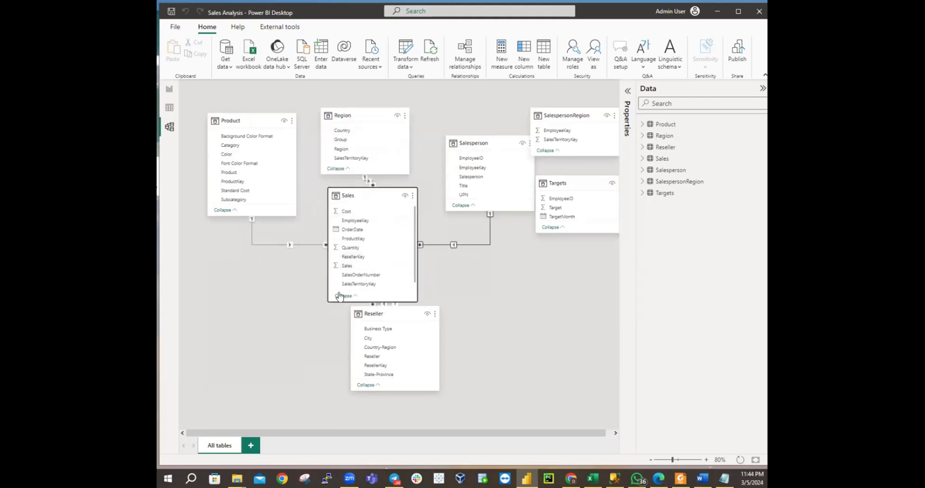
# Step: Arrange Product below left of Sales, Reseller below right of it, and Region above left of it
pyautogui.moveTo(251, 120); pyautogui.dragTo(269, 333)
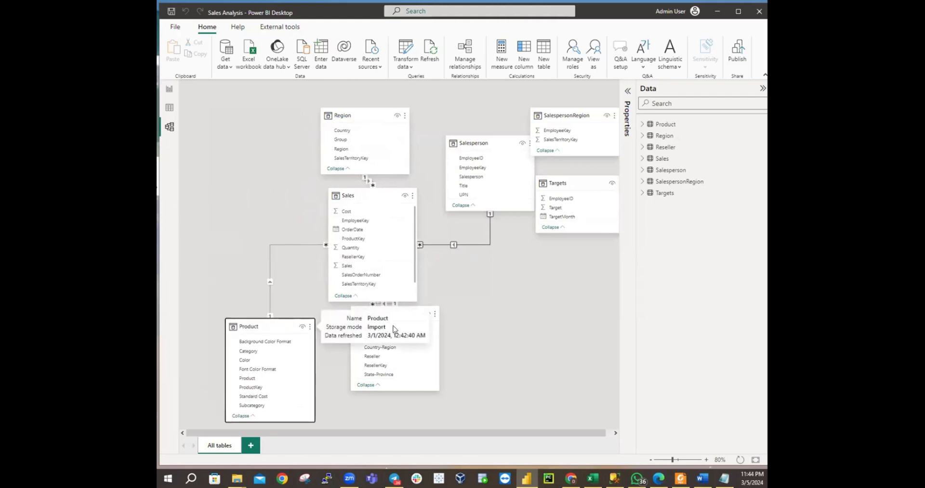
pyautogui.click(410, 311)
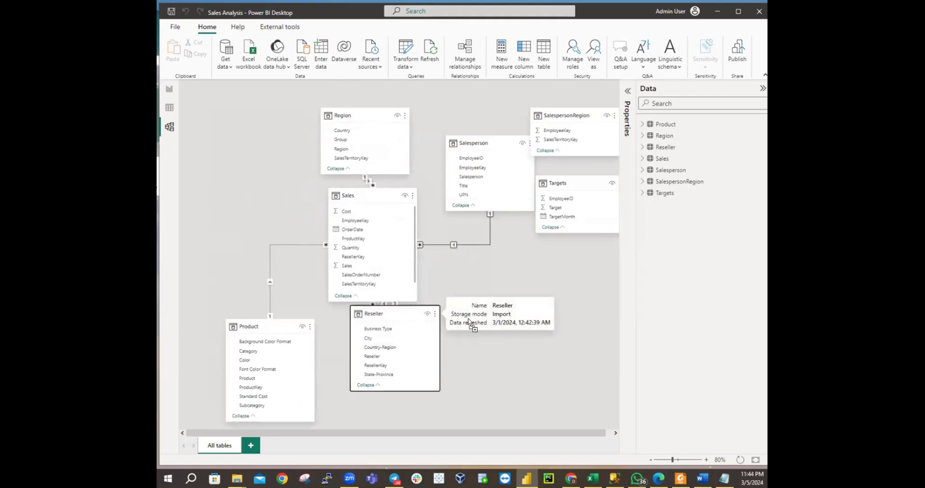
pyautogui.moveTo(410, 314); pyautogui.dragTo(460, 331)
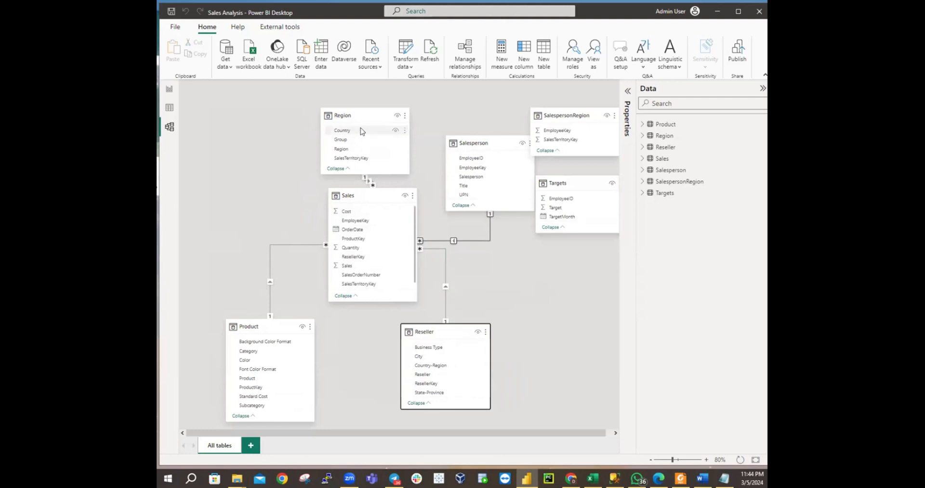
pyautogui.moveTo(355, 115); pyautogui.dragTo(301, 107)
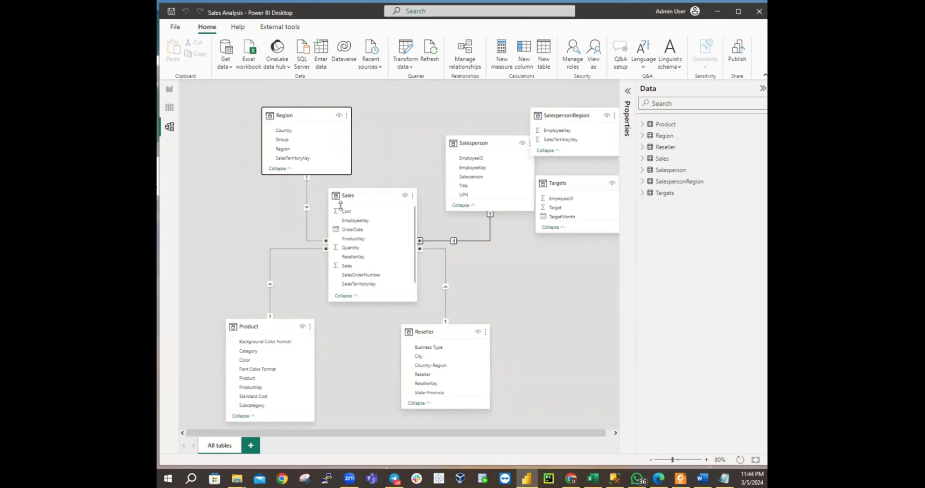
# Step: Move Salesperson above right of Sales, level with Region, and shift Reseller slightly right beneath it
pyautogui.click(371, 196)
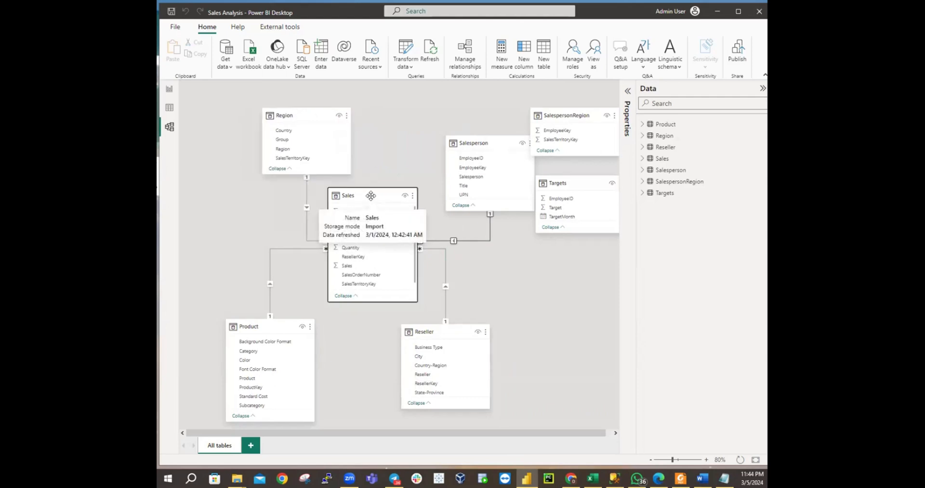
pyautogui.click(371, 196)
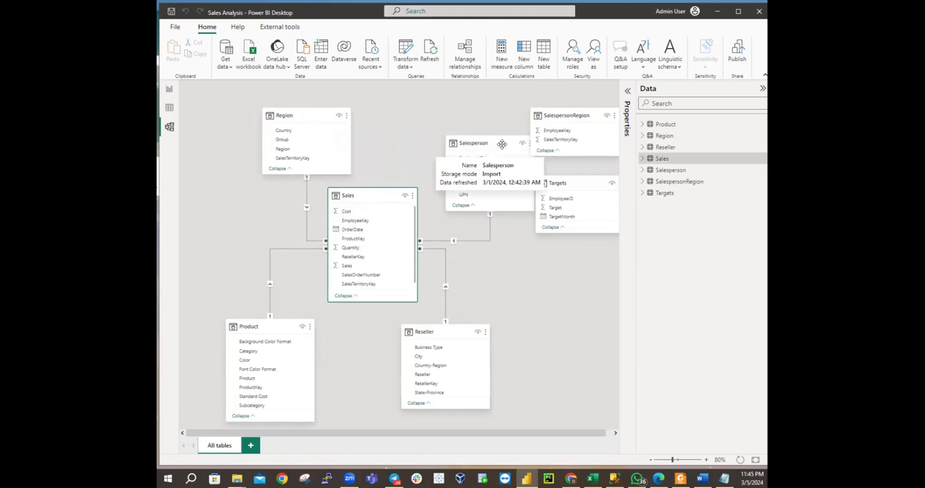
pyautogui.moveTo(465, 148); pyautogui.dragTo(476, 106)
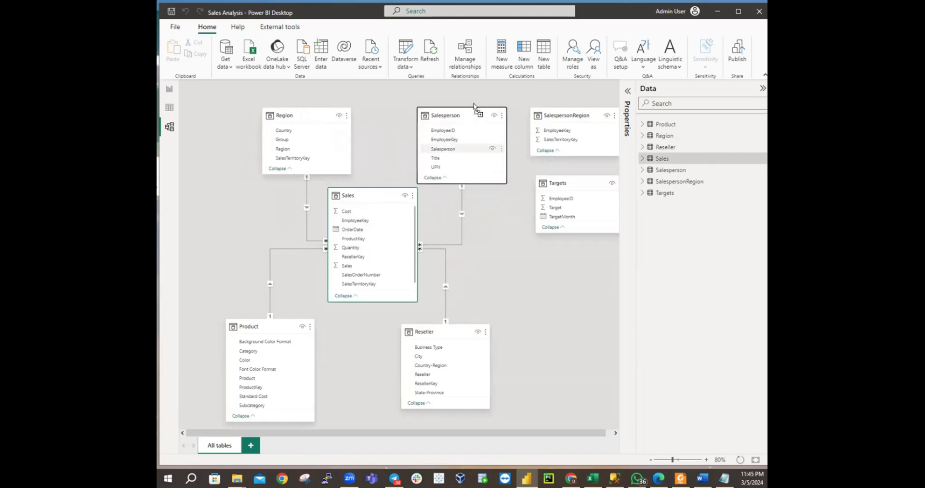
pyautogui.moveTo(451, 332); pyautogui.dragTo(470, 336)
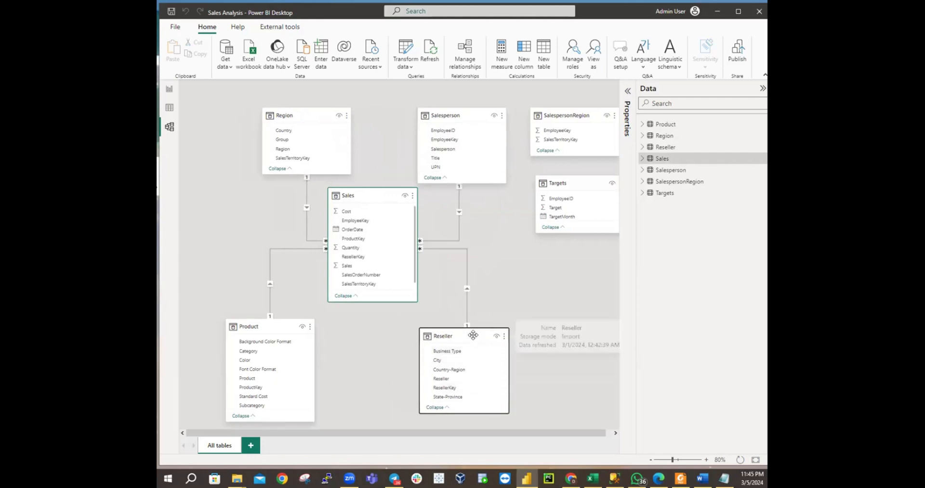
# Step: Adjust the Reseller table's position beneath Salesperson and move Sales slightly down between the four surrounding tables
pyautogui.moveTo(475, 340); pyautogui.dragTo(478, 344)
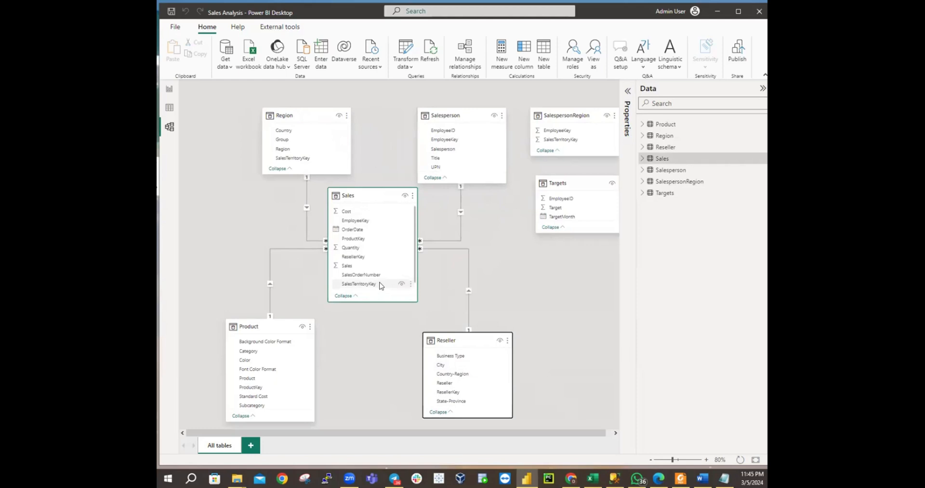
pyautogui.moveTo(464, 344); pyautogui.dragTo(456, 339)
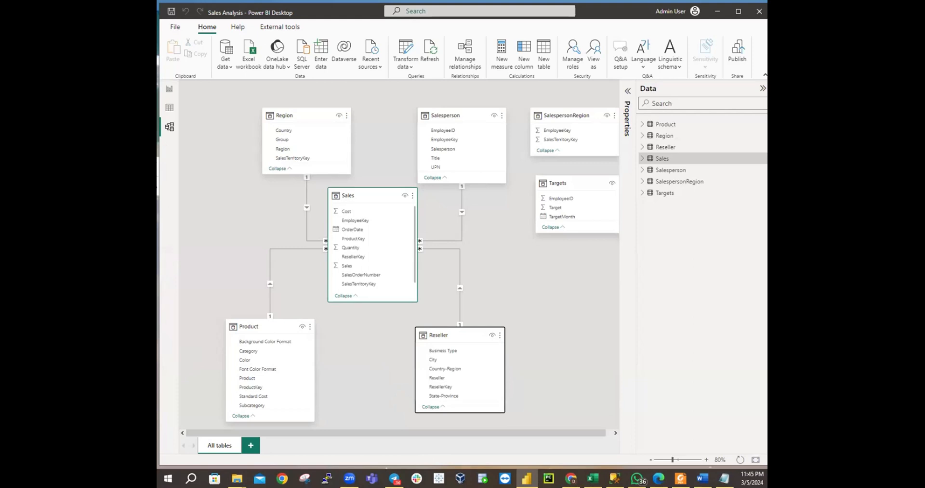
pyautogui.click(158, 168)
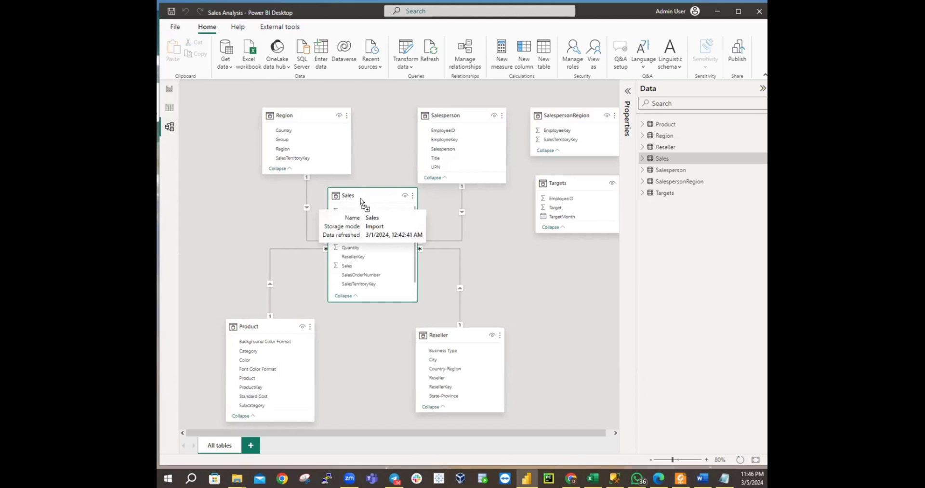
pyautogui.moveTo(362, 194); pyautogui.dragTo(362, 211)
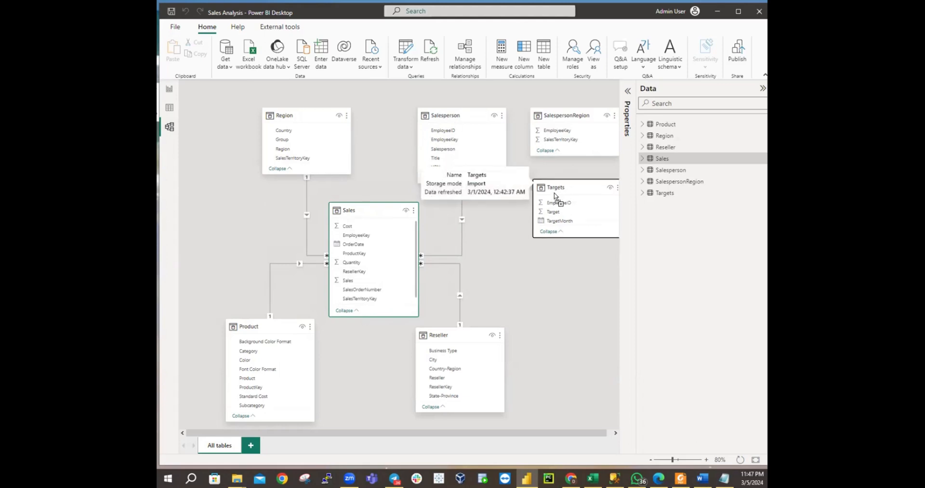
# Step: Move Targets and SalespersonRegion down and fully into view beside Sales, with SalespersonRegion above Targets
pyautogui.moveTo(573, 183); pyautogui.dragTo(531, 205)
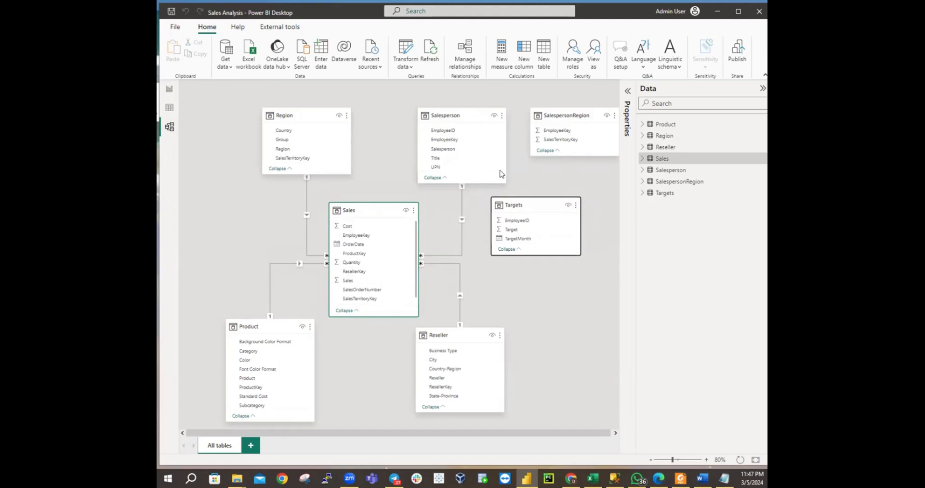
pyautogui.click(500, 168)
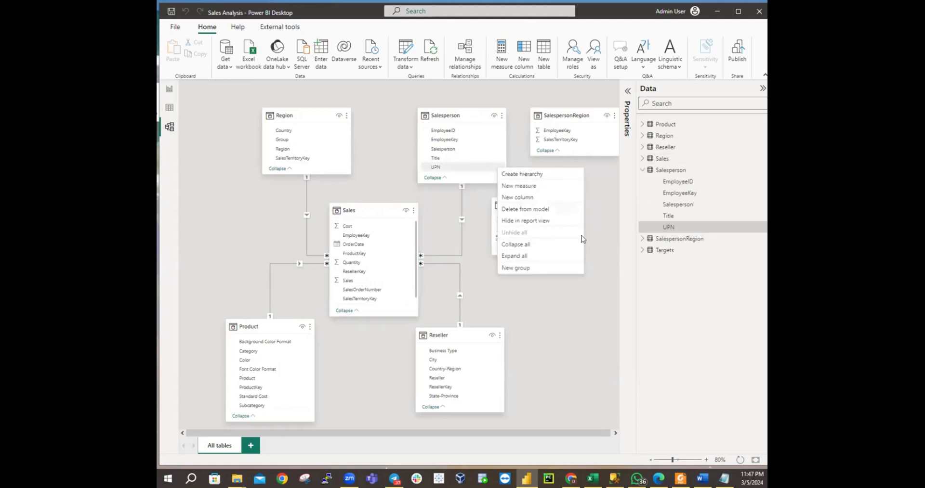
pyautogui.click(582, 323)
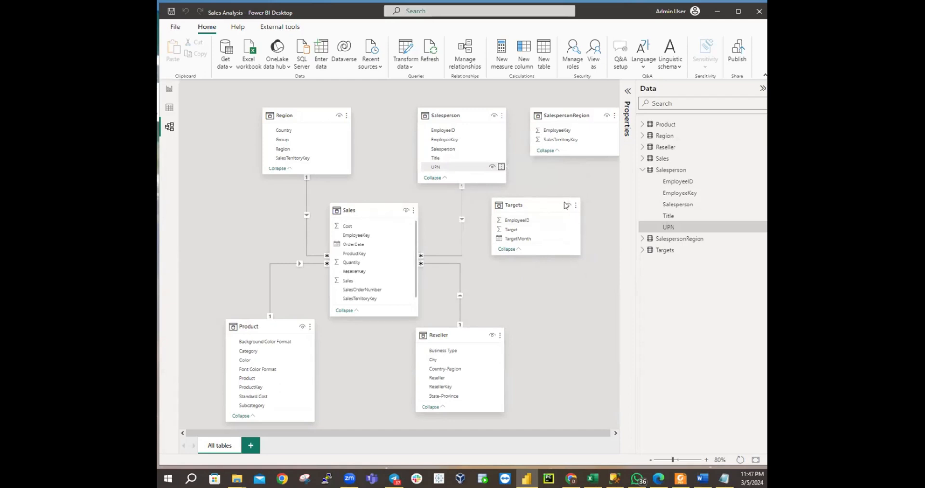
pyautogui.moveTo(545, 205); pyautogui.dragTo(566, 228)
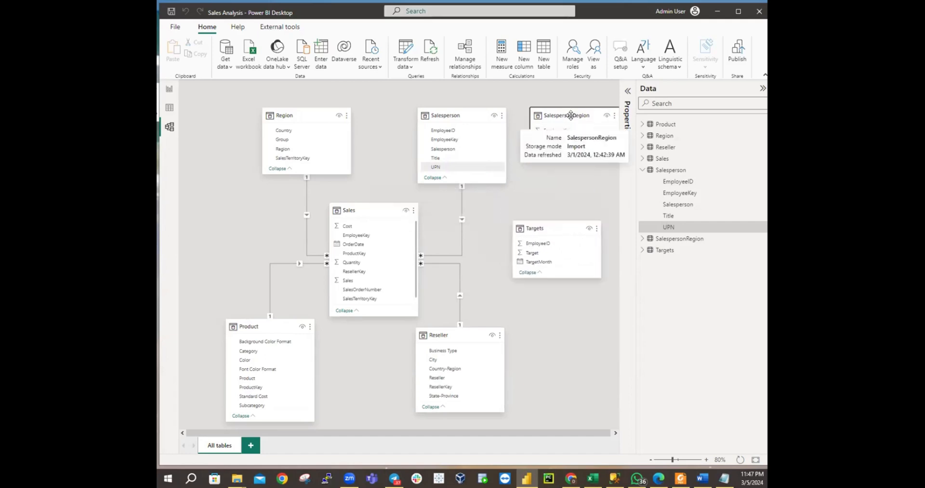
pyautogui.moveTo(570, 108); pyautogui.dragTo(560, 163)
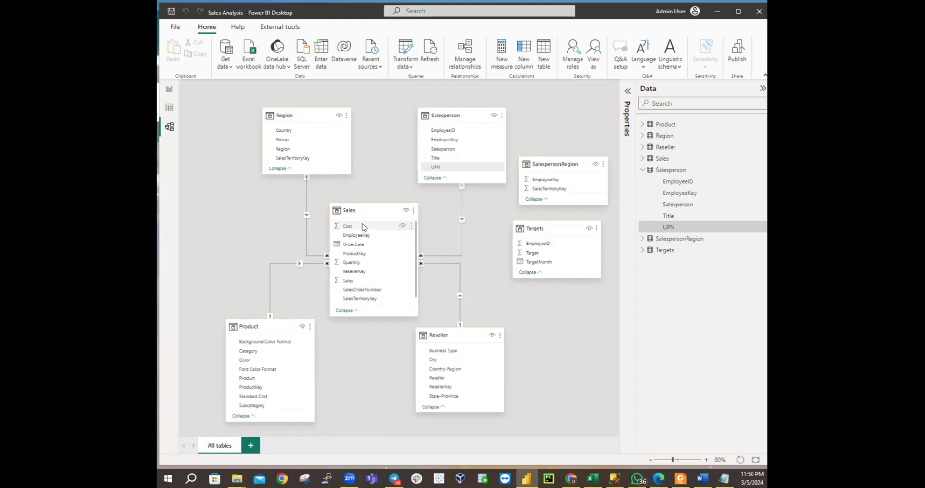
# Step: Compare the report's Category and Sales table with the relationships in the model diagram
pyautogui.moveTo(350, 212)
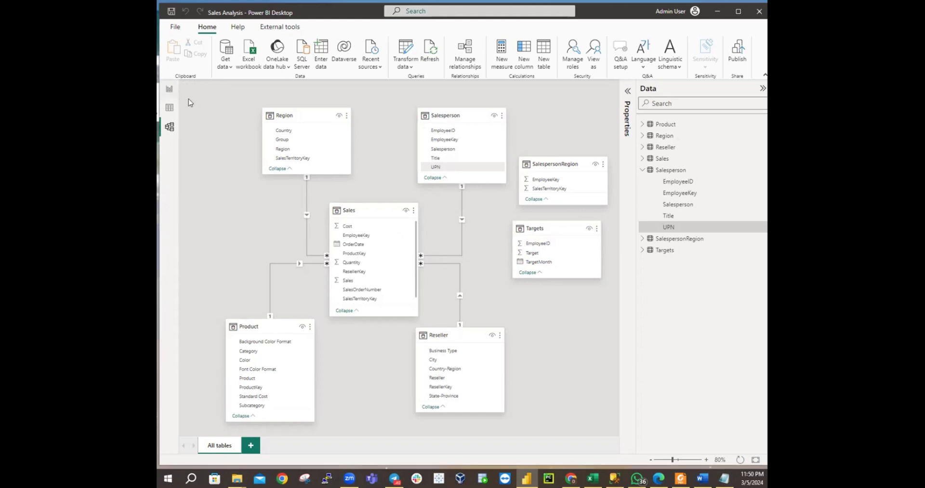
pyautogui.click(169, 89)
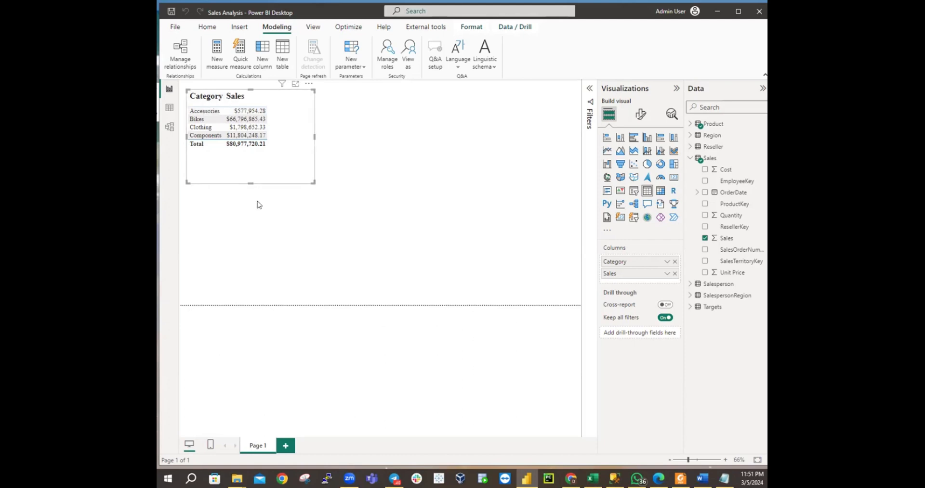
pyautogui.hotkey('alt', 'Tab')
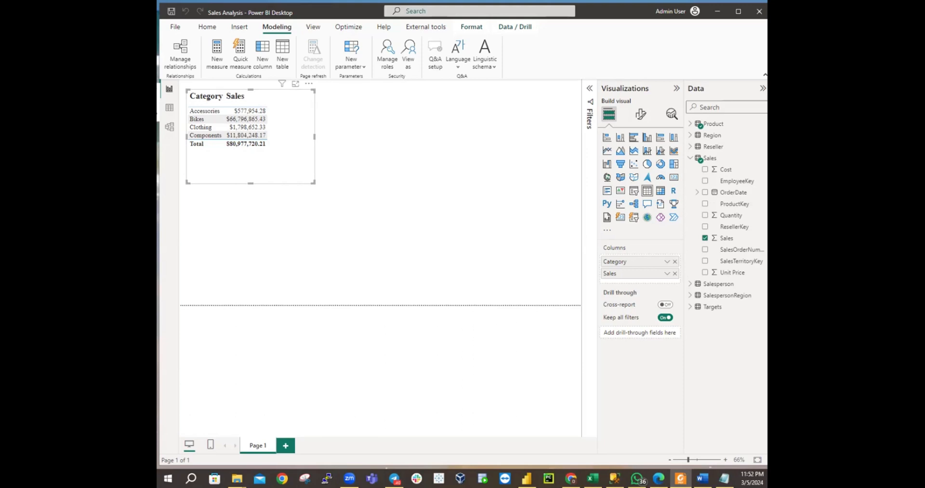
pyautogui.click(169, 127)
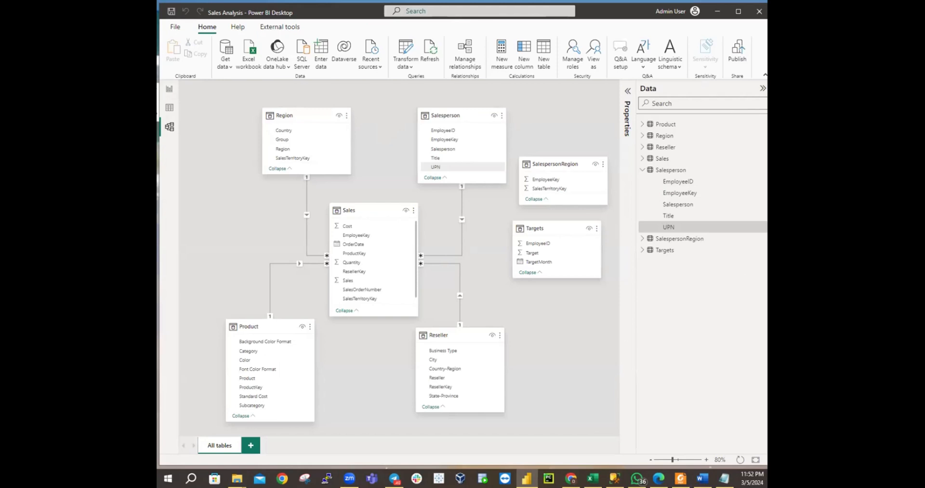
pyautogui.click(171, 90)
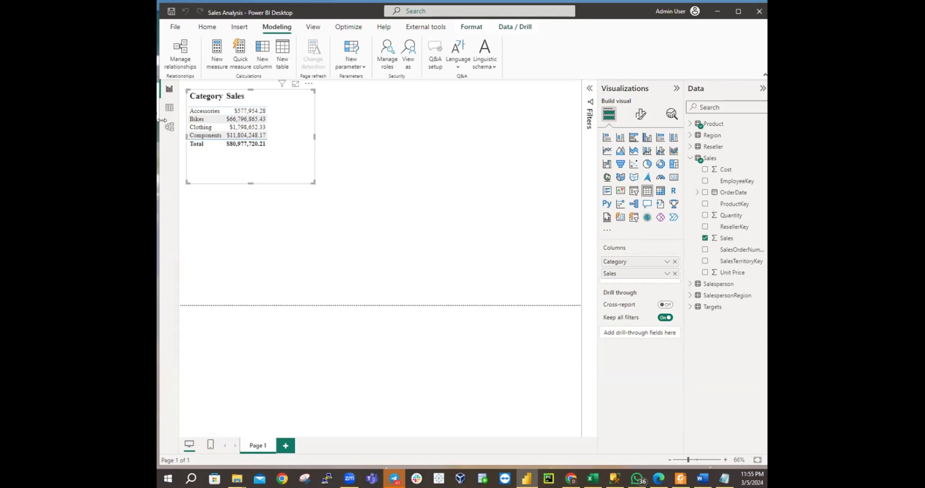
pyautogui.click(169, 127)
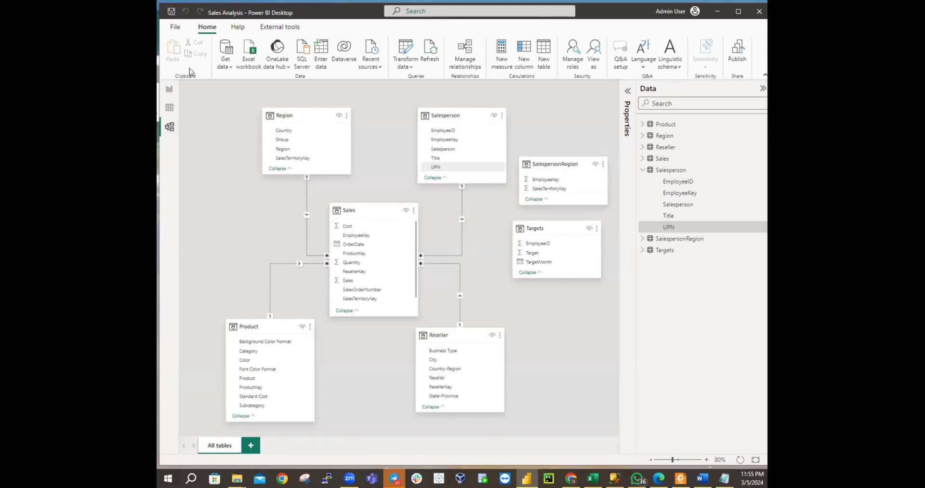
# Step: Return to the report page and save the Sales Analysis file
pyautogui.click(169, 90)
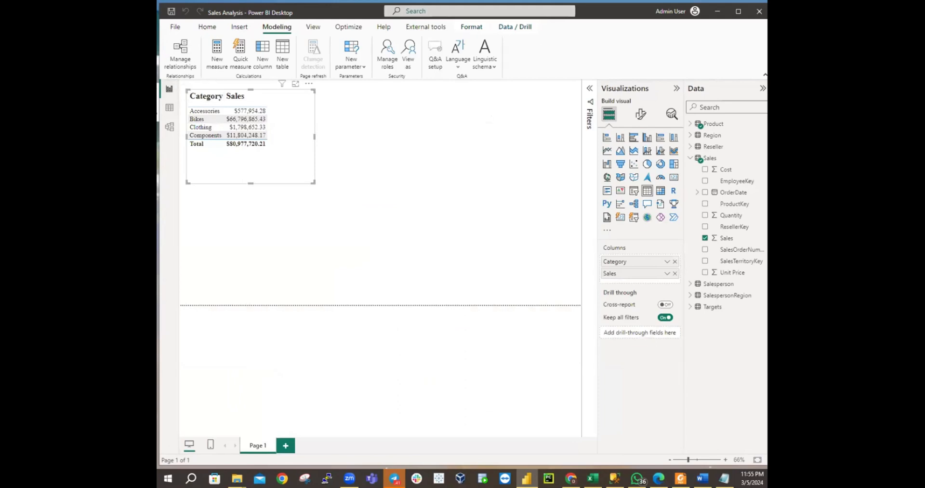
pyautogui.click(175, 27)
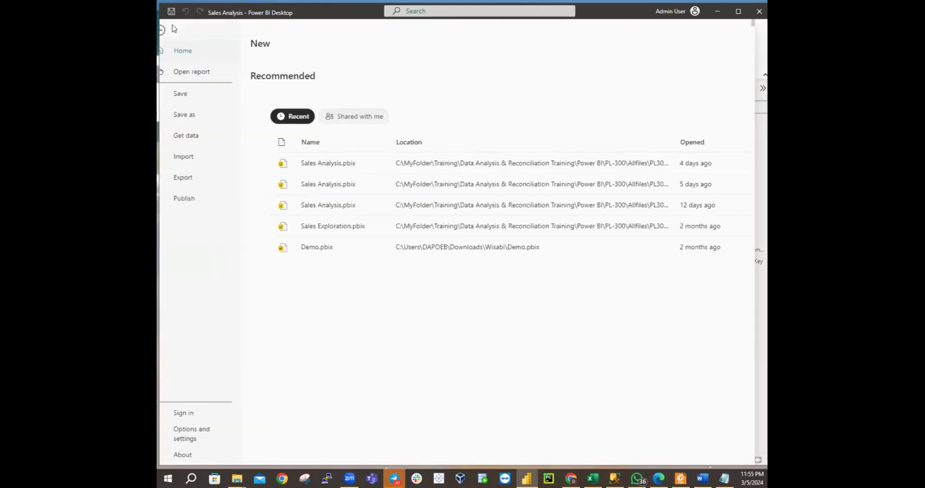
pyautogui.click(198, 99)
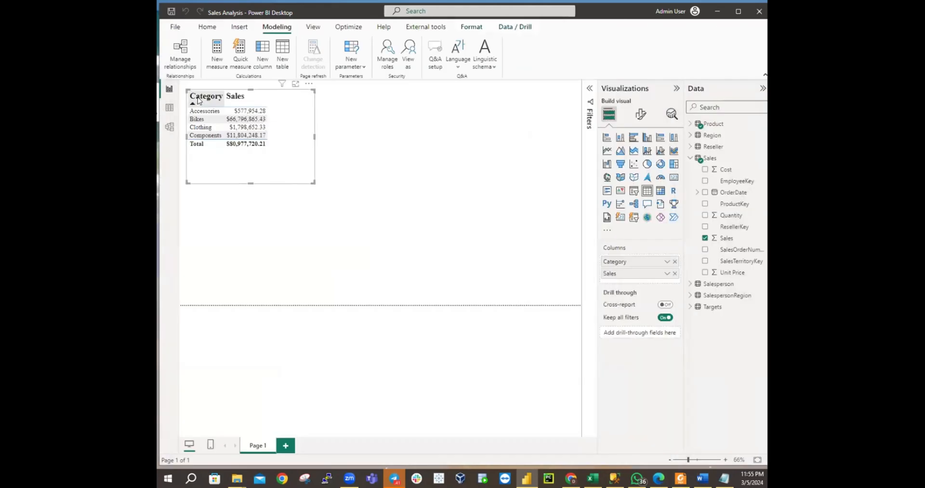
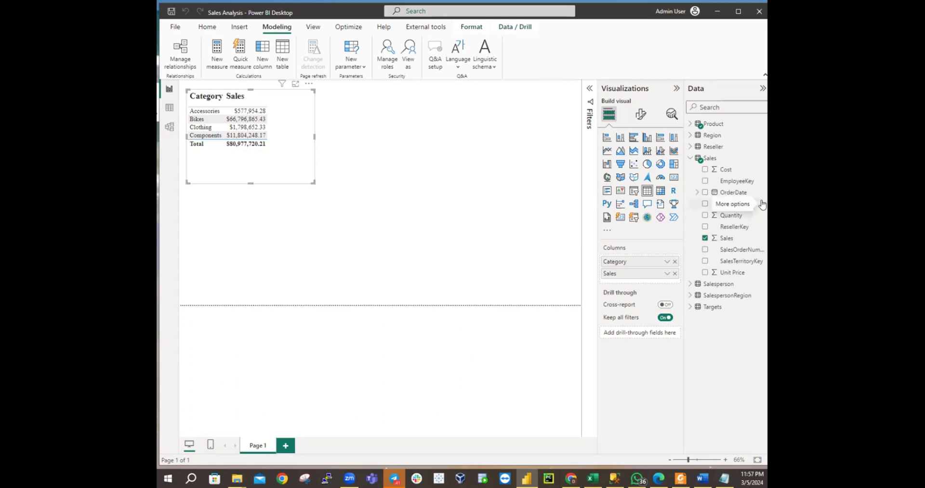
# Step: Return to the model diagram, collapse the Salesperson fields and expand the Product table's fields
pyautogui.click(170, 128)
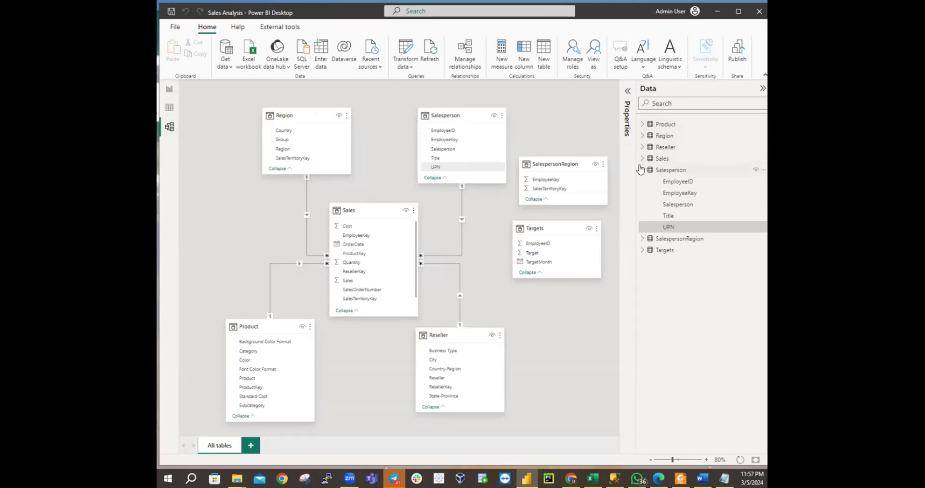
pyautogui.click(642, 170)
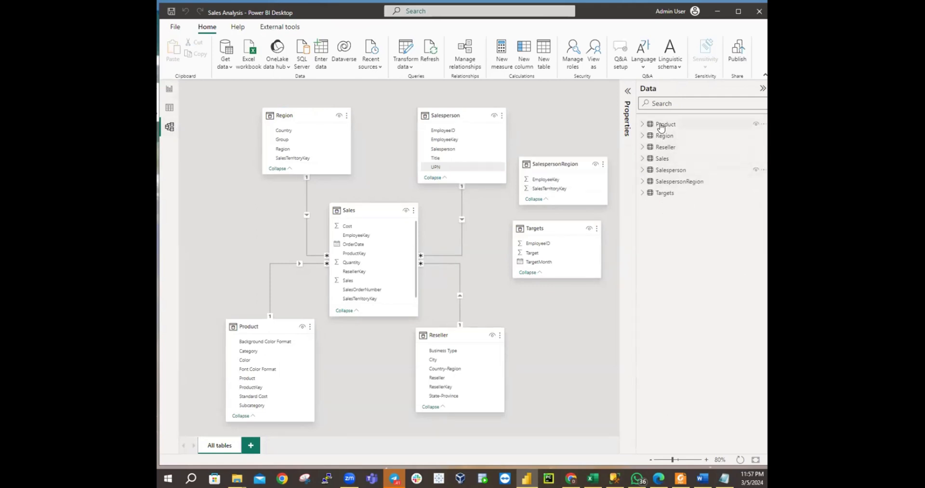
pyautogui.moveTo(661, 127)
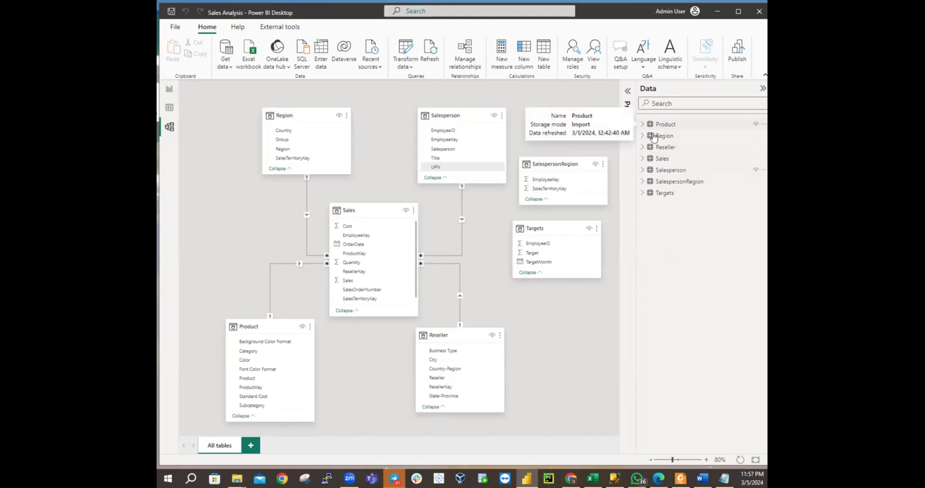
pyautogui.click(644, 126)
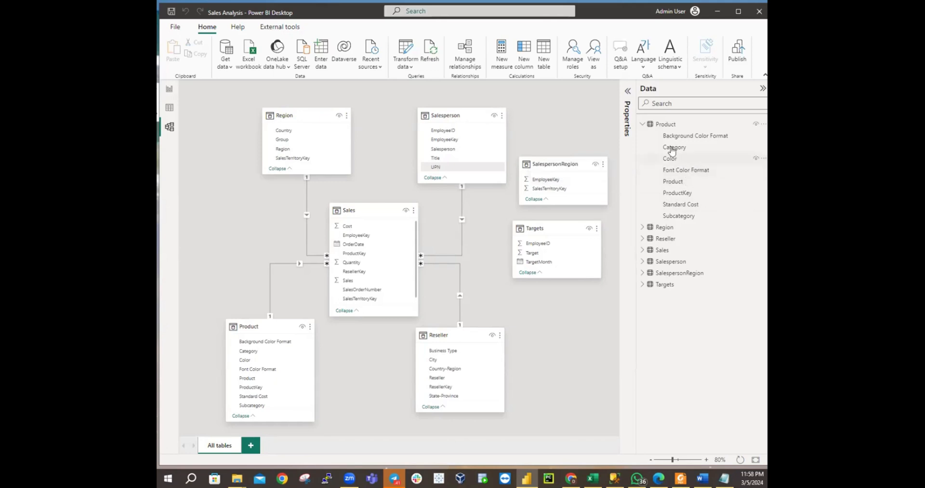
# Step: Create a hierarchy from the Product table's Category column and show its properties
pyautogui.rightClick(672, 149)
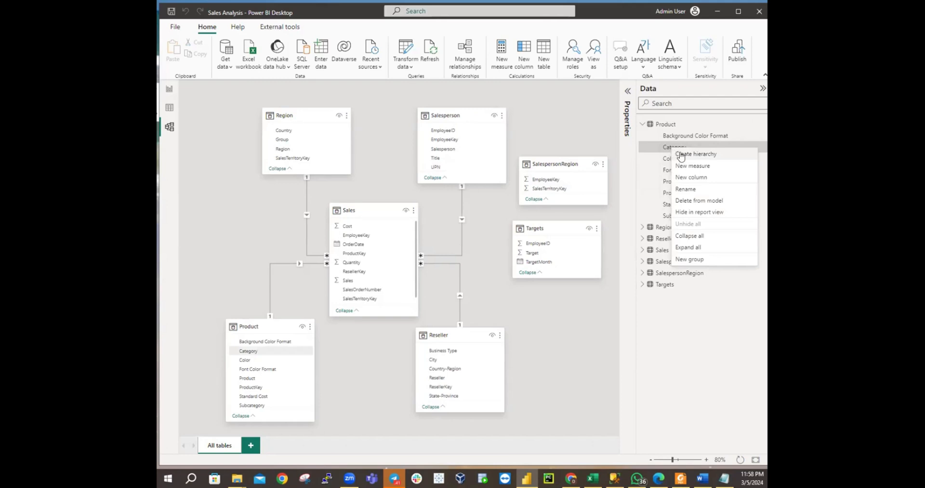
pyautogui.click(681, 154)
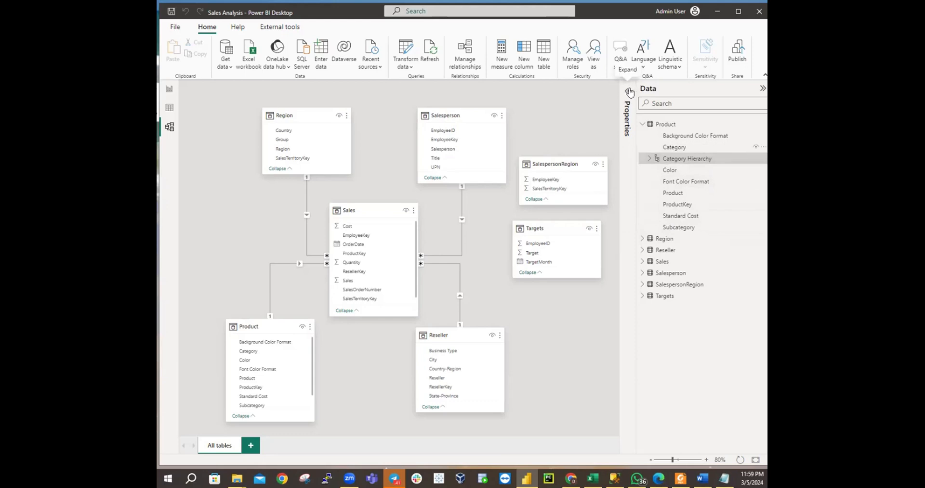
pyautogui.click(629, 92)
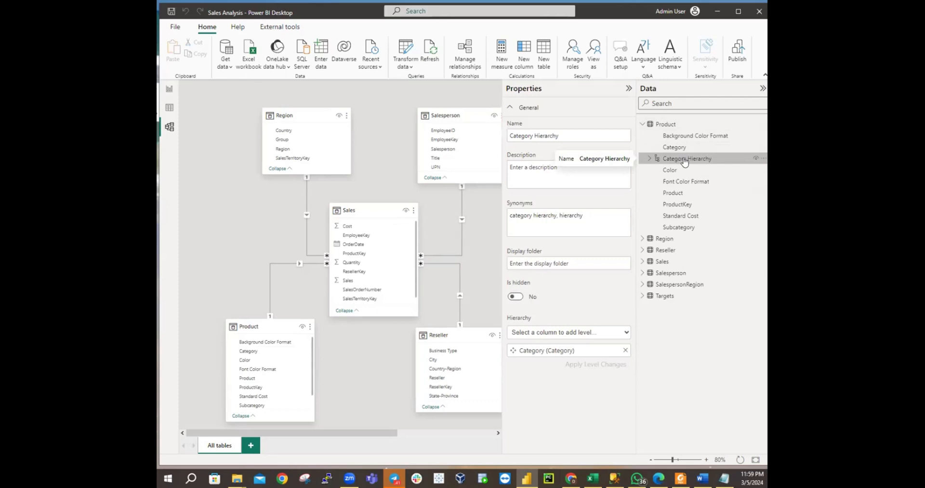
# Step: Delete Category Hierarchy from the Product table in the model
pyautogui.rightClick(686, 160)
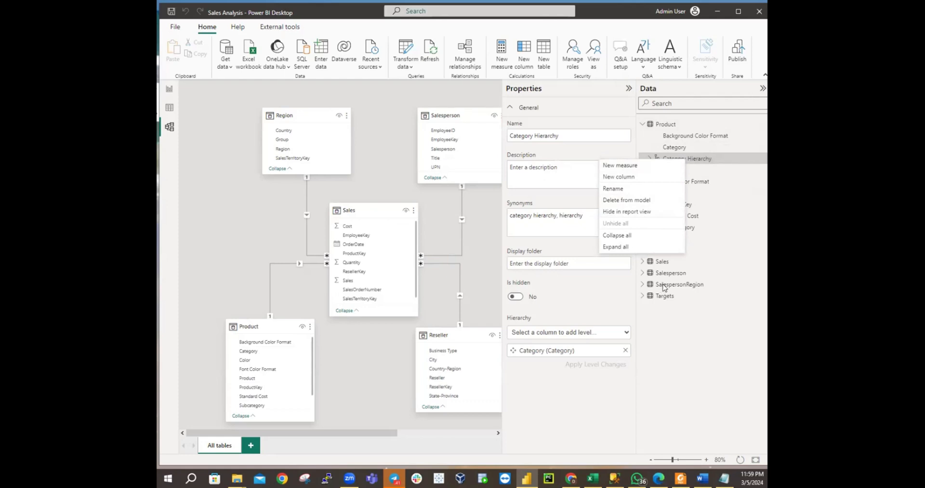
pyautogui.click(628, 89)
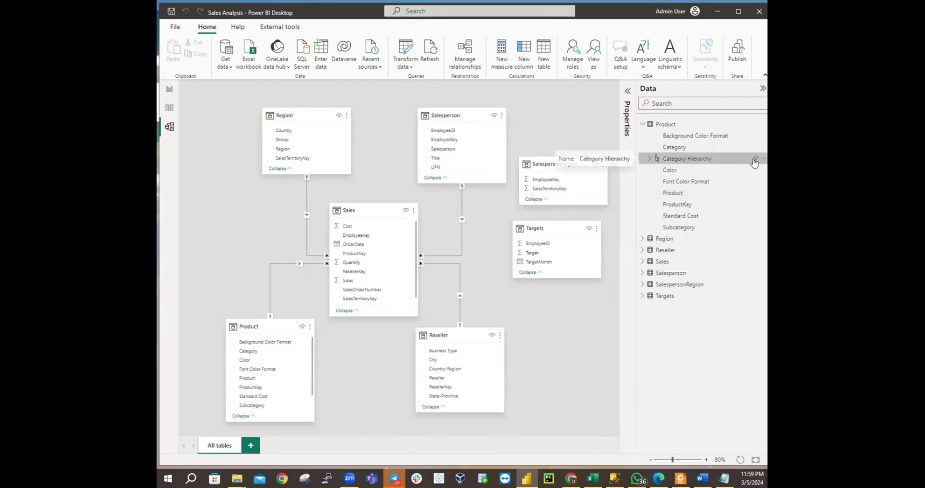
pyautogui.click(765, 159)
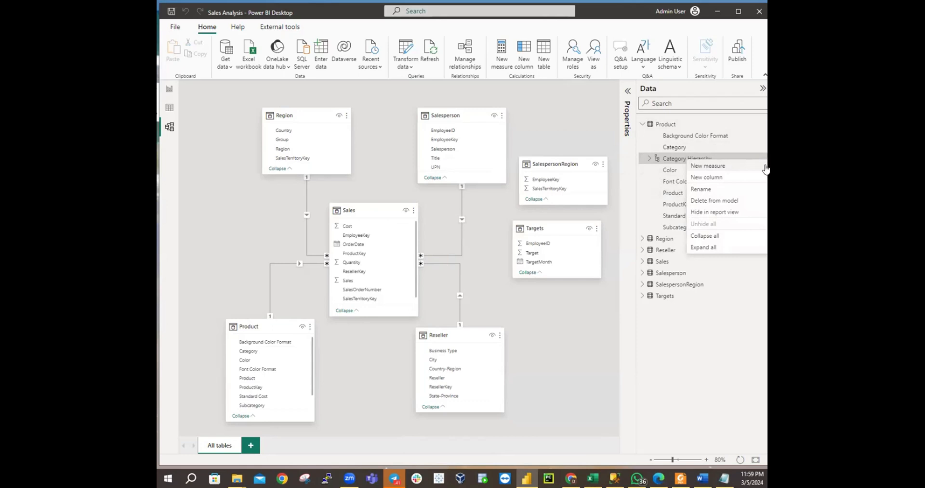
pyautogui.click(735, 200)
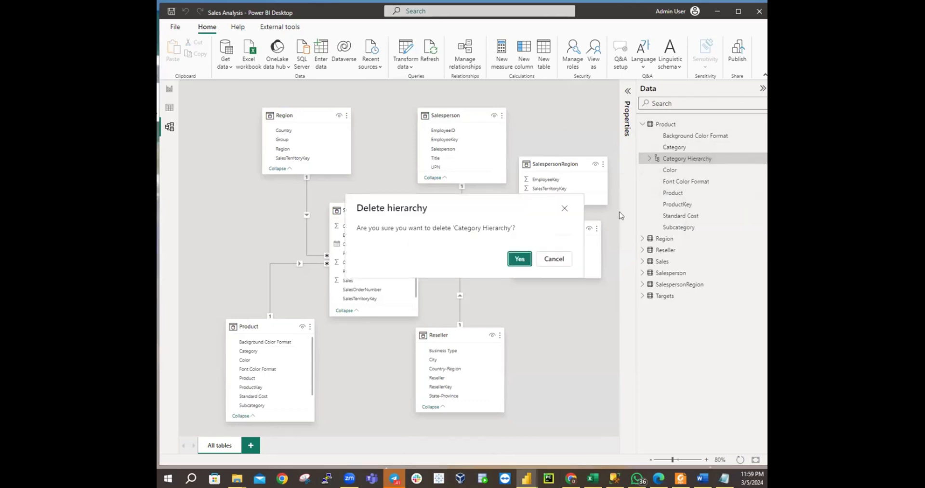
pyautogui.click(517, 259)
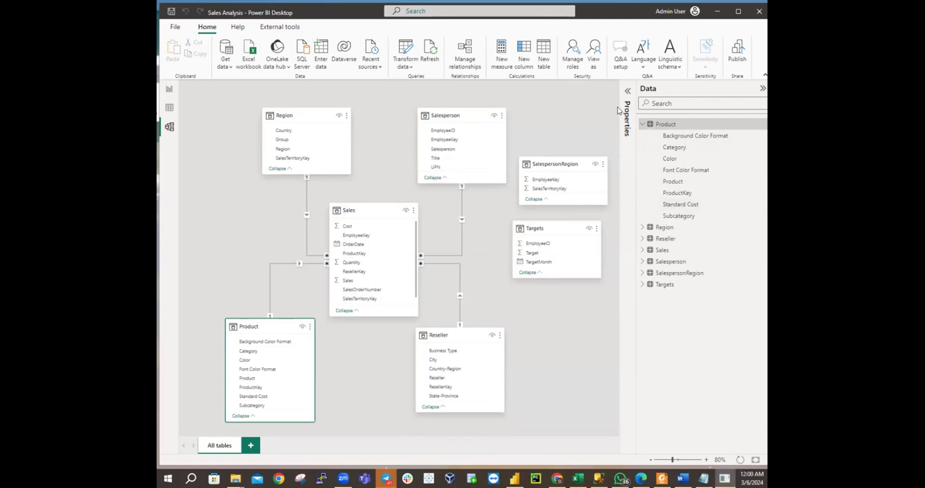
# Step: Create a hierarchy from the Product table's Category column and name it Products
pyautogui.click(627, 92)
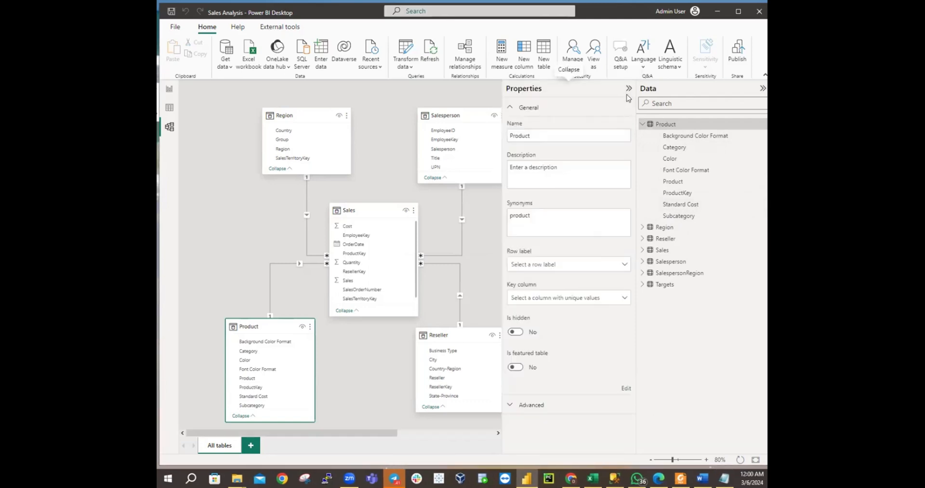
pyautogui.rightClick(676, 152)
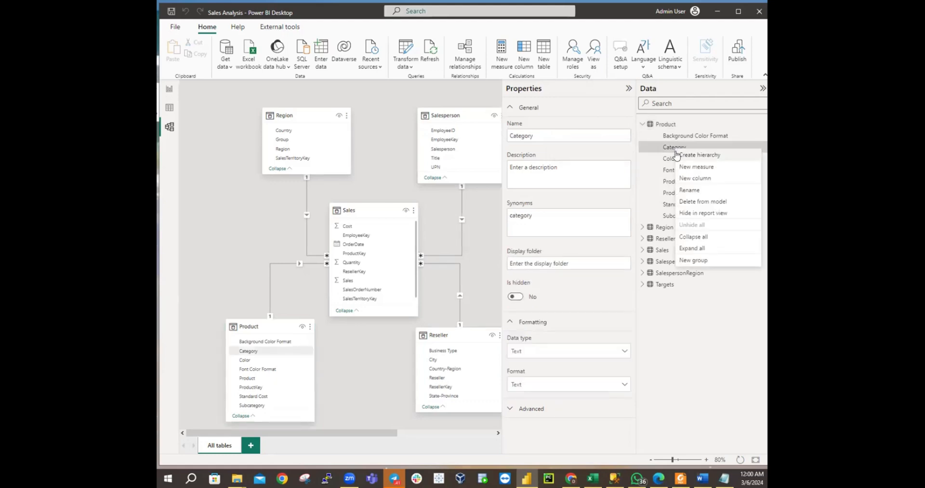
pyautogui.click(688, 156)
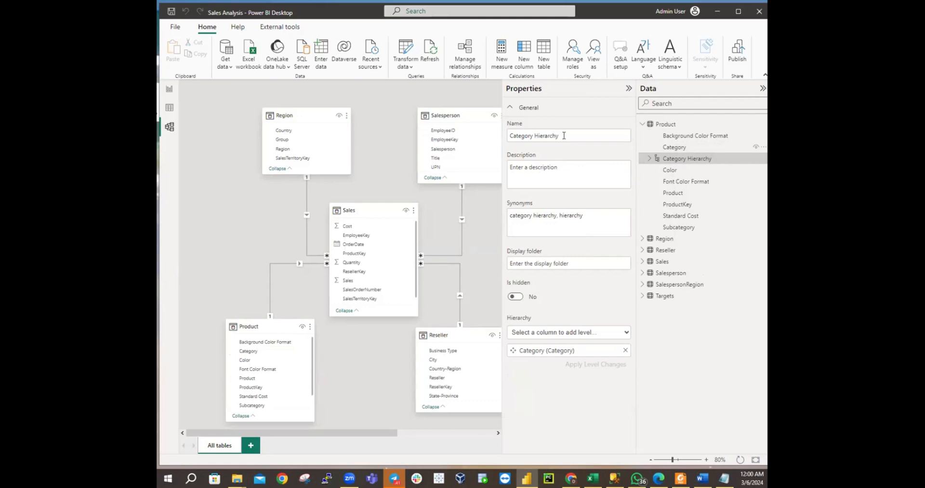
pyautogui.moveTo(564, 135); pyautogui.dragTo(509, 137)
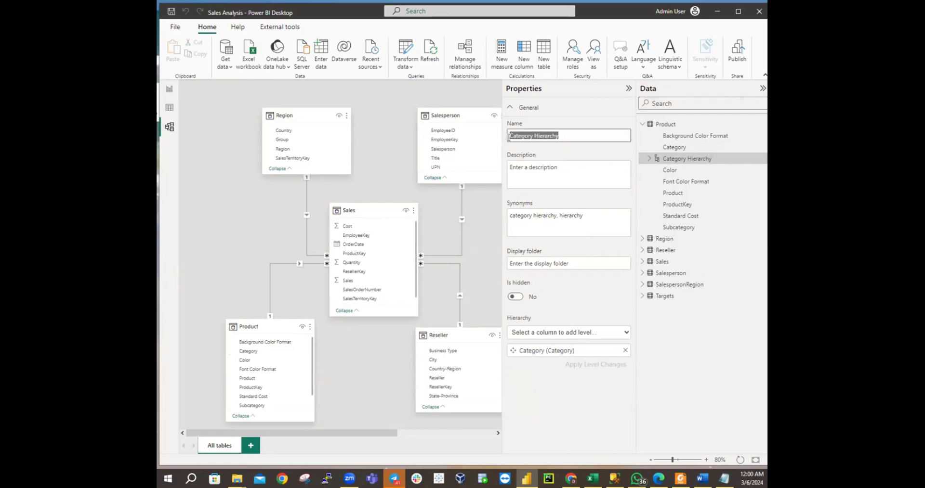
pyautogui.write('Products')
pyautogui.press('Return')
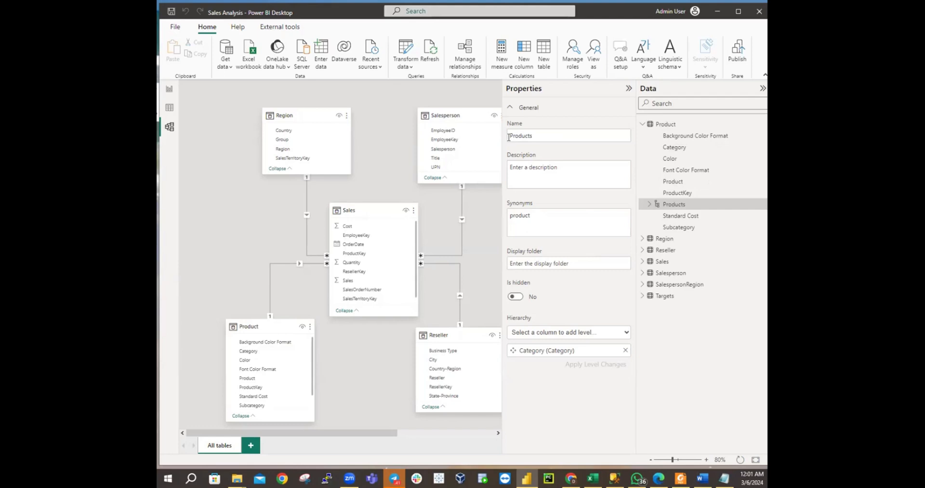
pyautogui.click(759, 89)
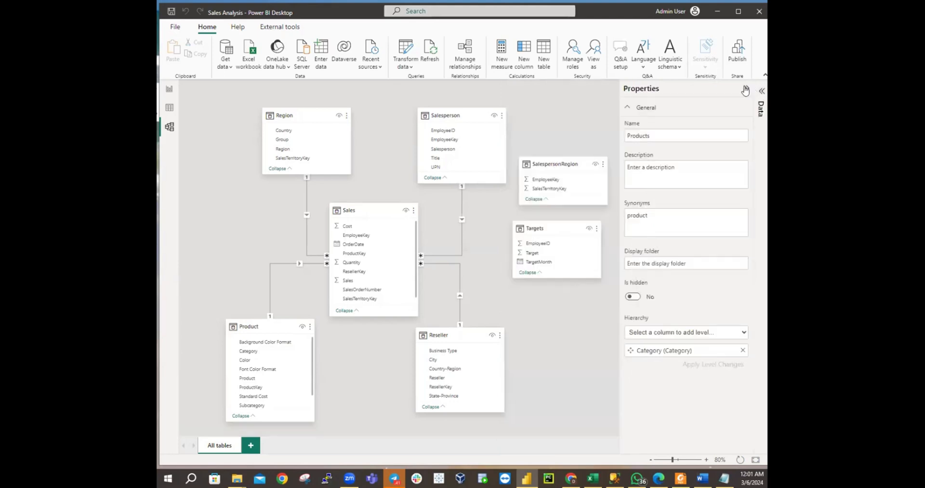
pyautogui.click(745, 90)
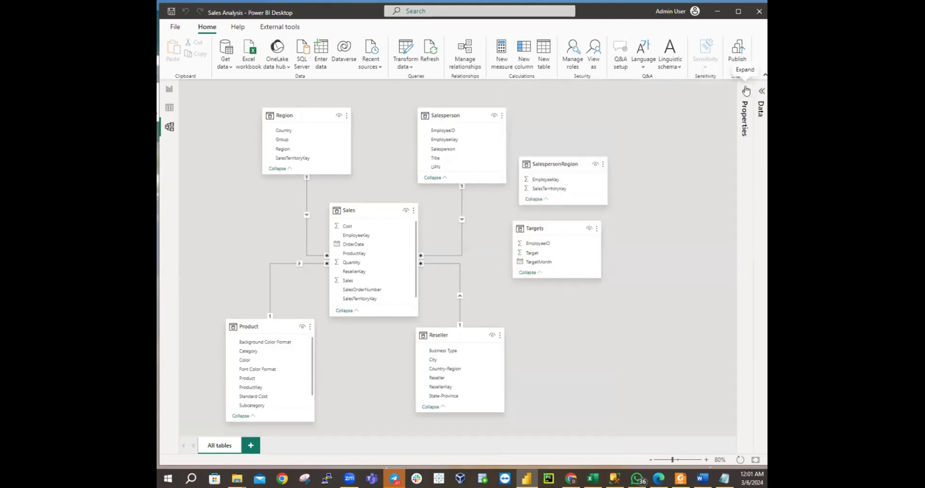
pyautogui.click(746, 90)
pyautogui.click(761, 90)
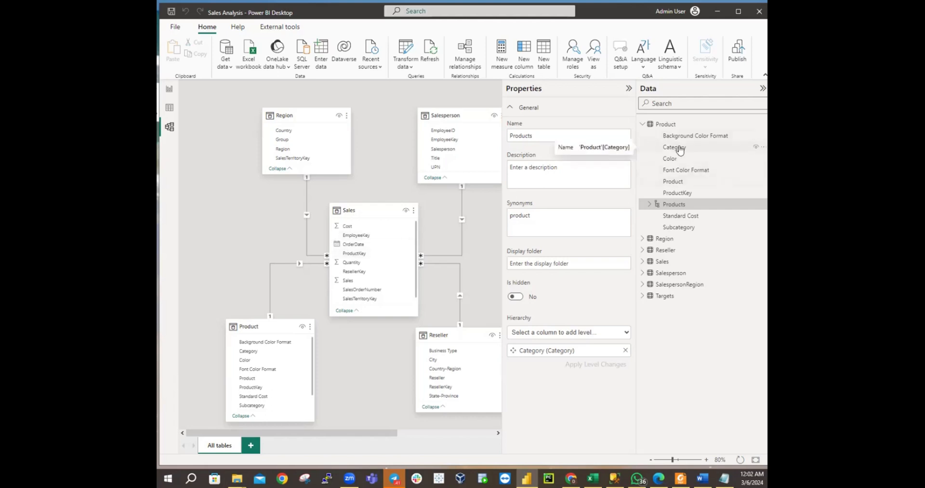
# Step: Show the available options for the Category column and the properties of the Products hierarchy
pyautogui.rightClick(679, 150)
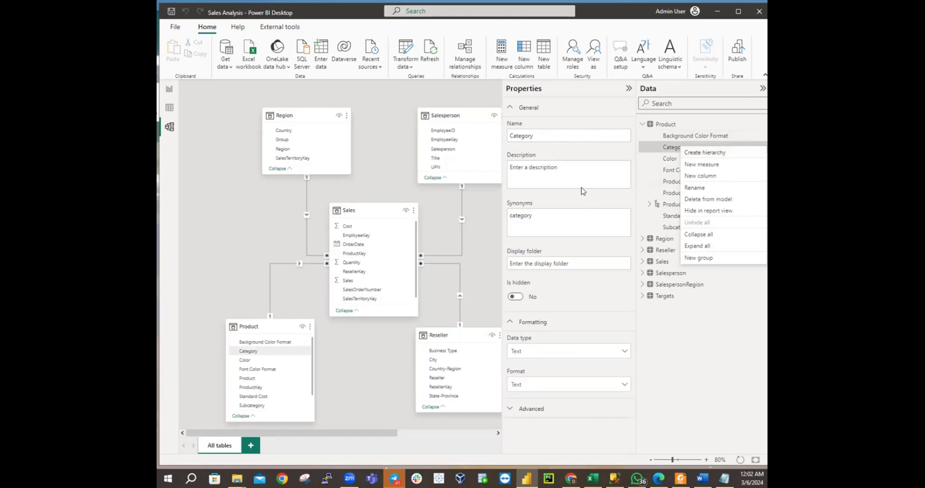
pyautogui.click(667, 206)
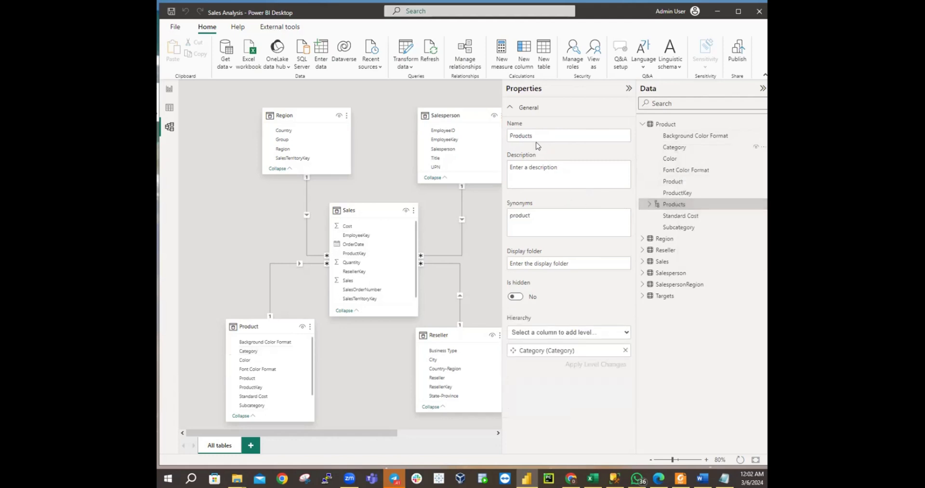
pyautogui.click(539, 136)
pyautogui.moveTo(558, 136); pyautogui.dragTo(508, 135)
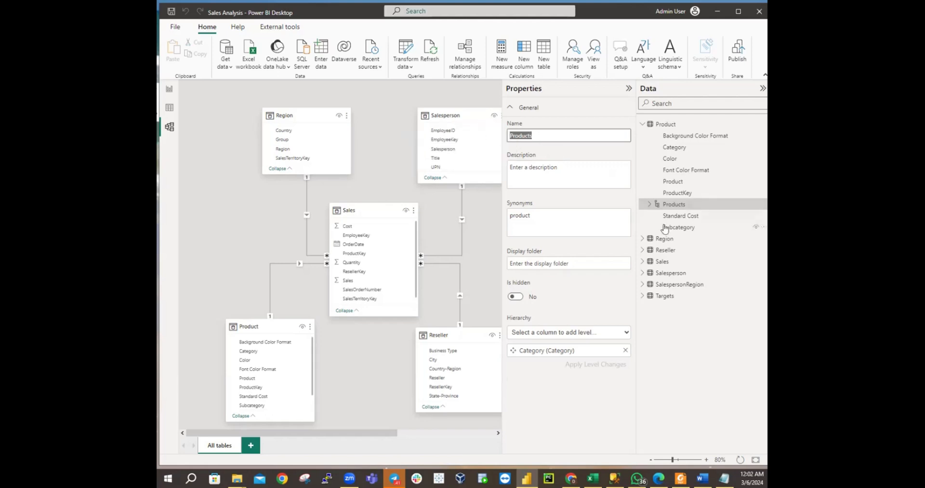
# Step: Delete the Products hierarchy from the Product table in the model
pyautogui.rightClick(674, 206)
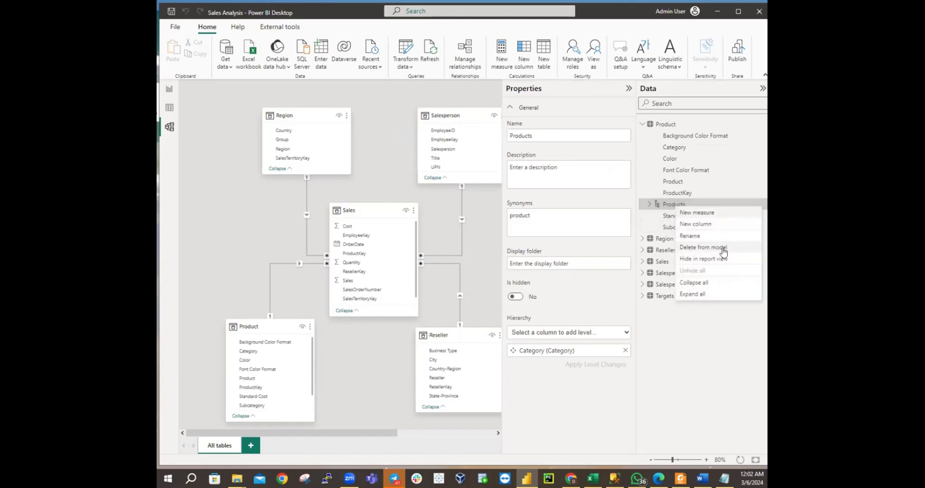
pyautogui.click(728, 253)
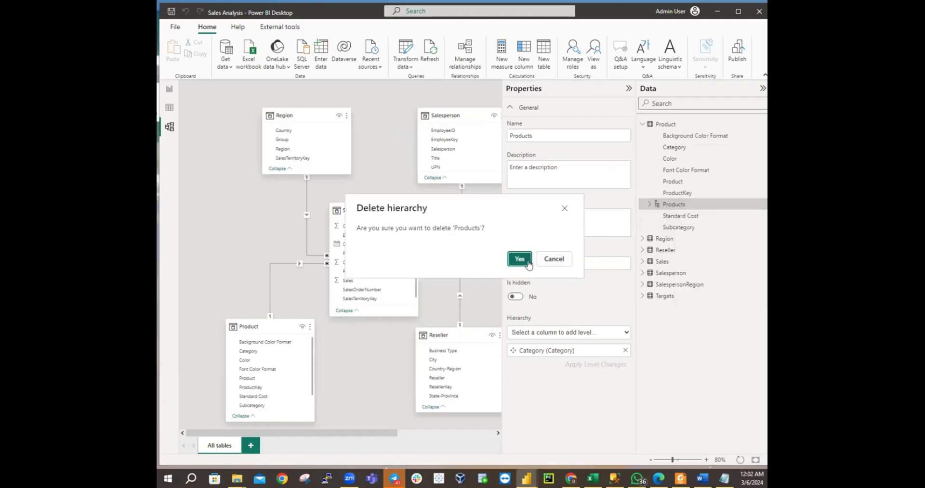
pyautogui.click(522, 261)
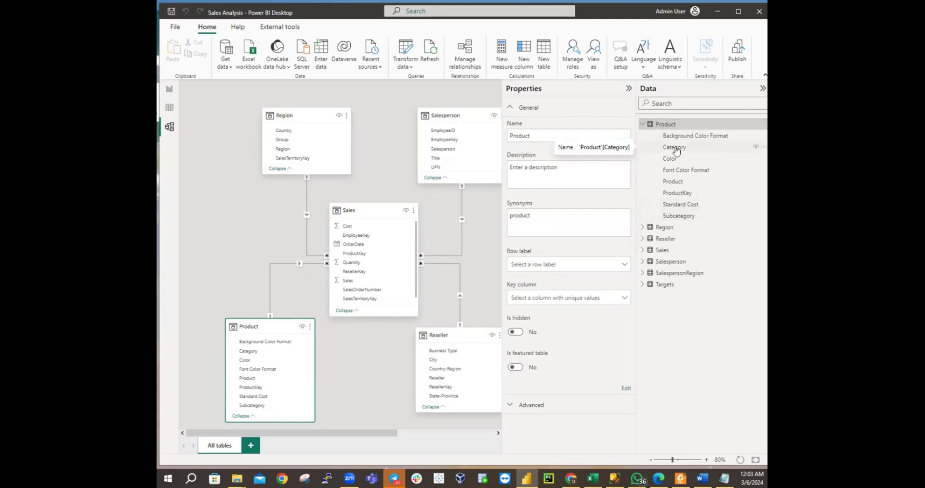
# Step: Create a new hierarchy based on the Product table's Category column and rename the hierarchy as Products
pyautogui.rightClick(675, 148)
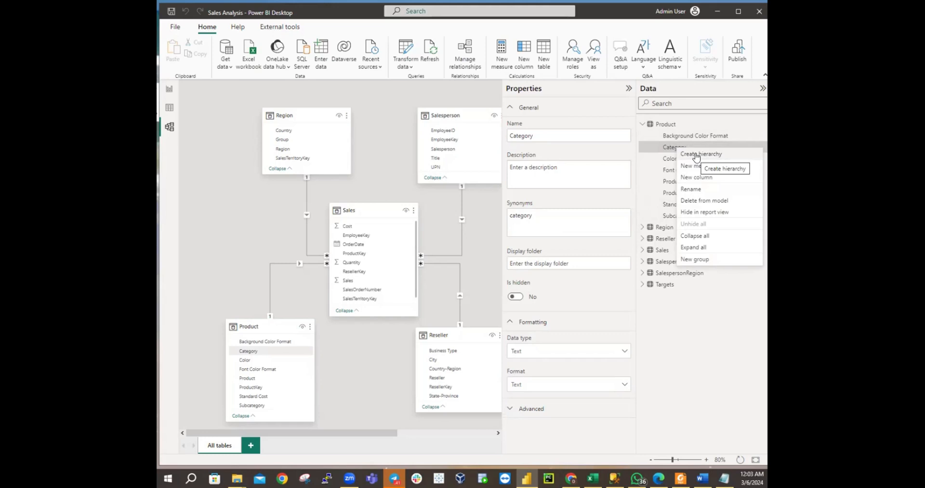
pyautogui.click(697, 157)
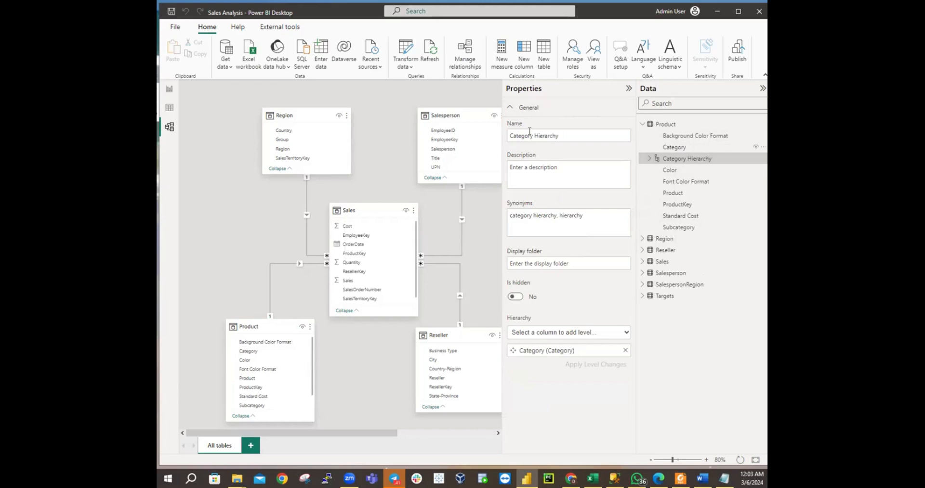
pyautogui.moveTo(572, 136); pyautogui.dragTo(509, 136)
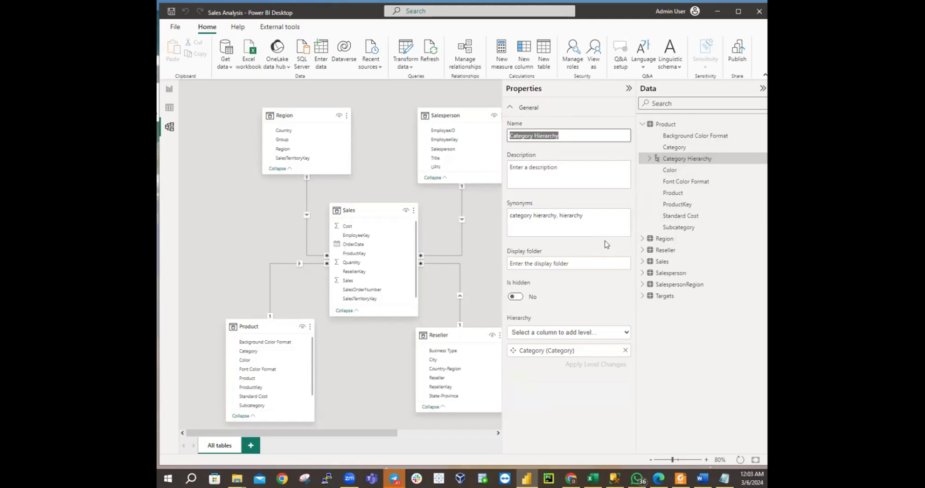
pyautogui.write('Products')
pyautogui.press('Return')
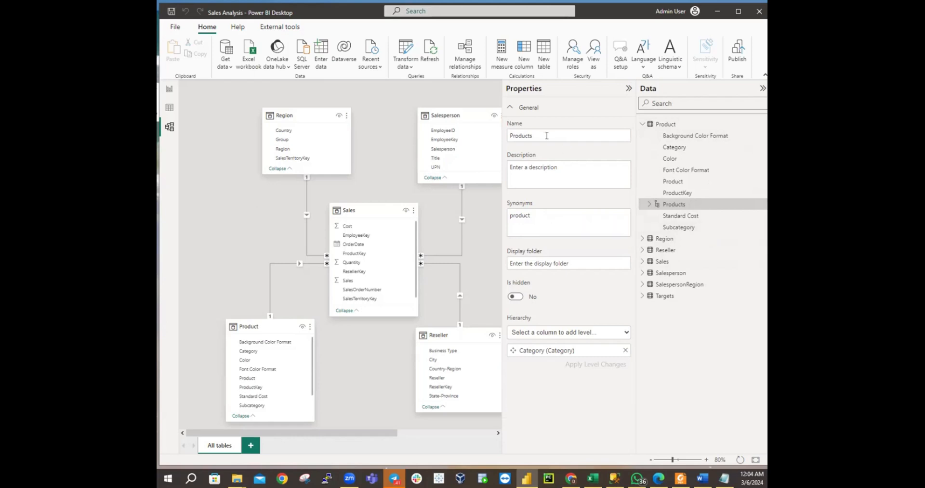
pyautogui.click(546, 135)
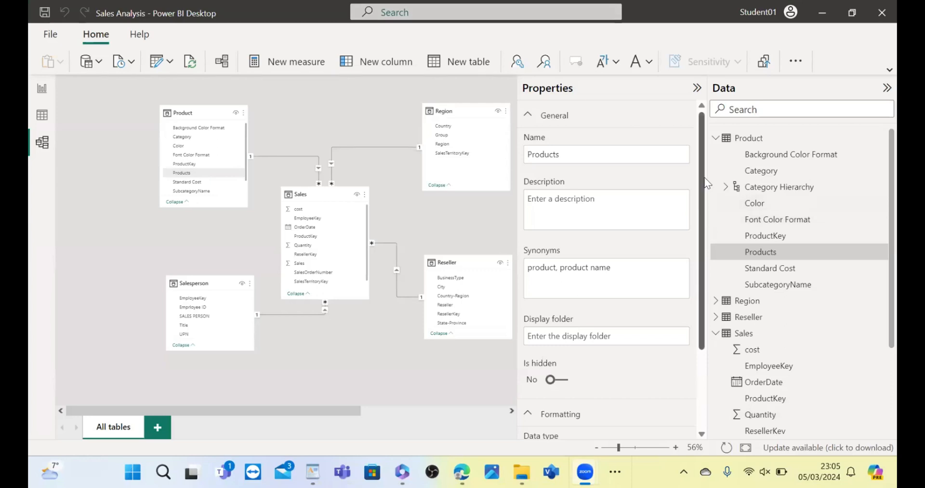
# Step: Examine the levels inside Category Hierarchy and the name of the selected Products column in the Product table
pyautogui.moveTo(705, 184); pyautogui.dragTo(674, 155)
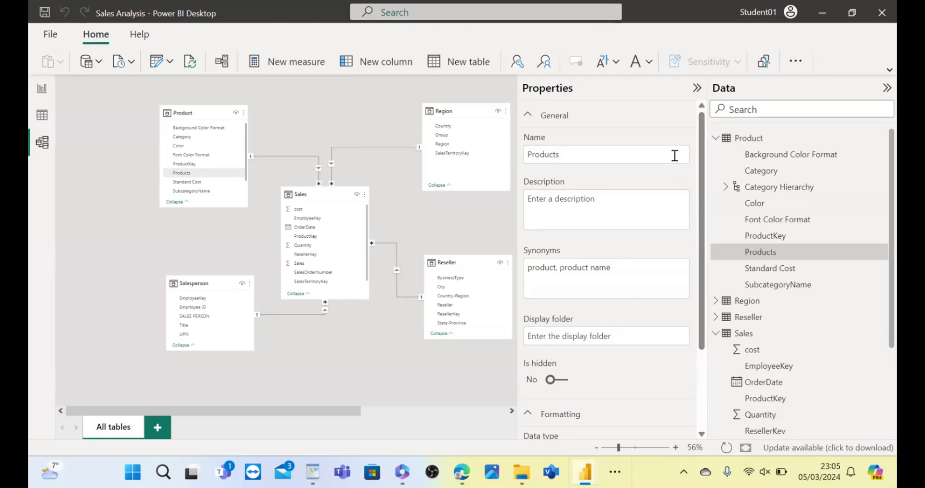
pyautogui.click(726, 188)
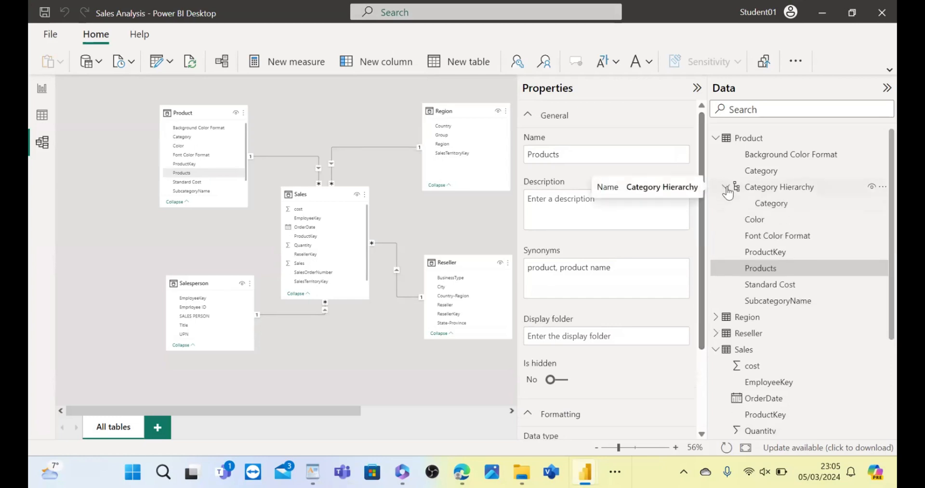
pyautogui.click(726, 188)
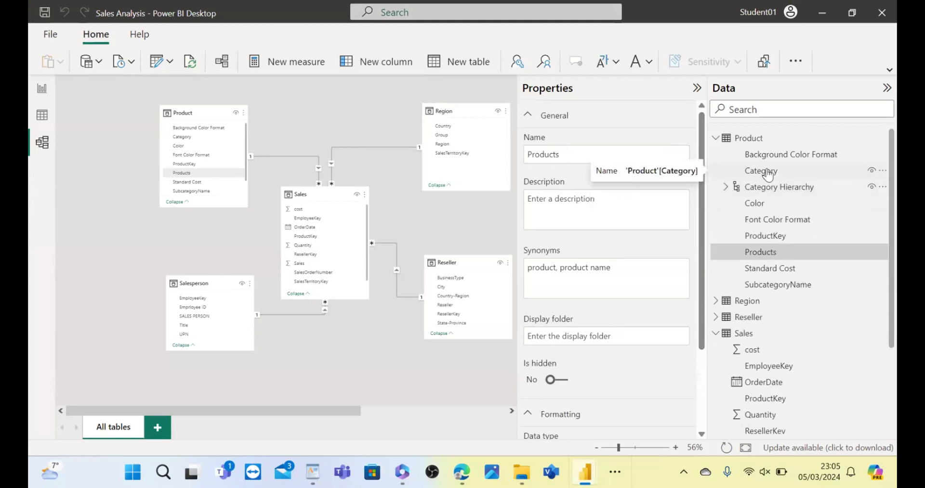
pyautogui.click(579, 155)
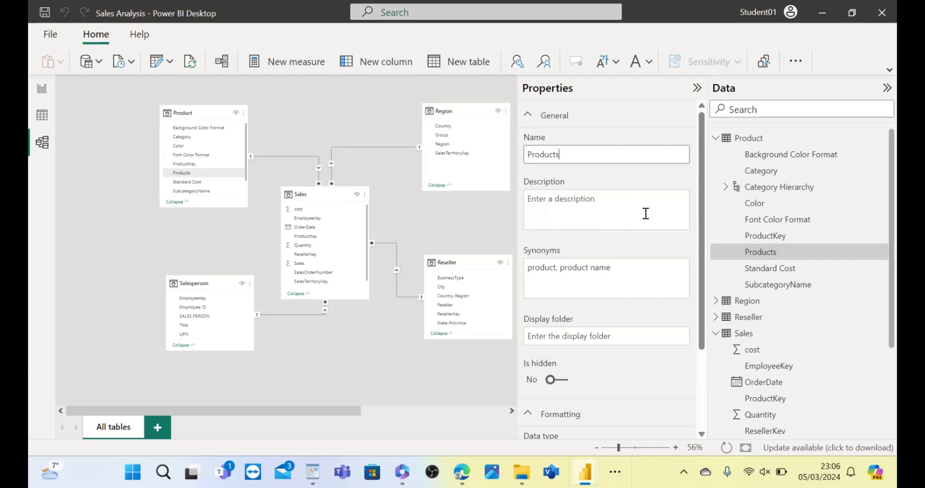
pyautogui.click(726, 189)
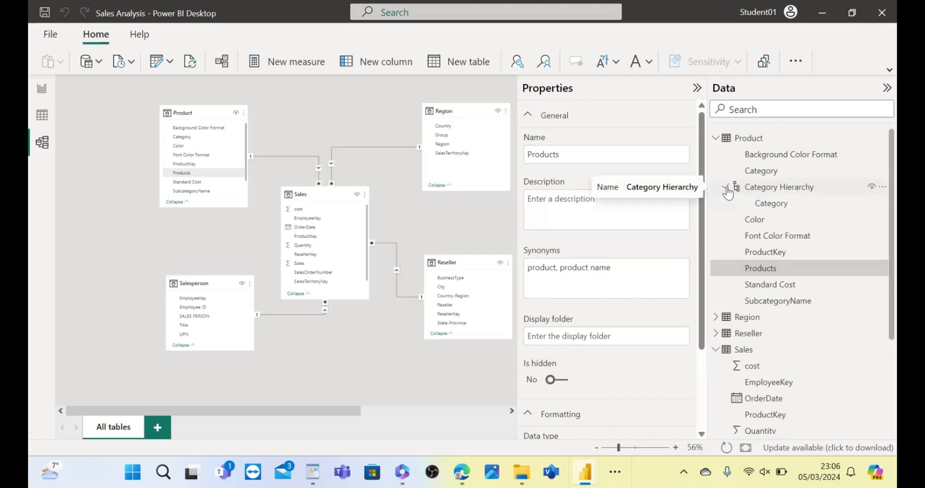
pyautogui.click(726, 188)
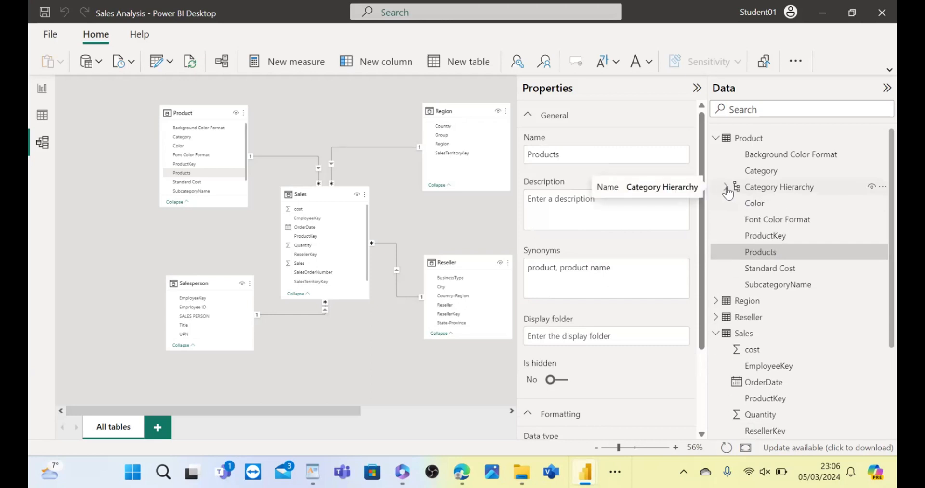
# Step: Rename the Product table's Products column to Product
pyautogui.rightClick(755, 258)
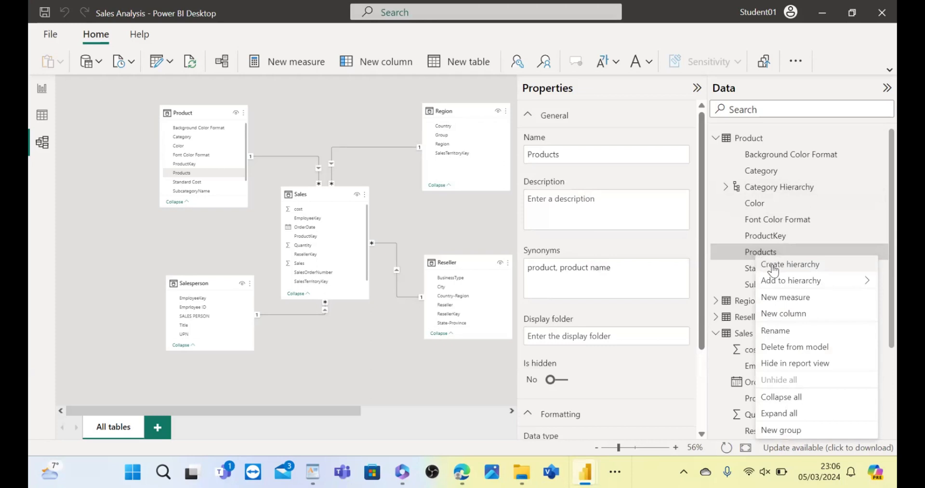
pyautogui.moveTo(787, 284)
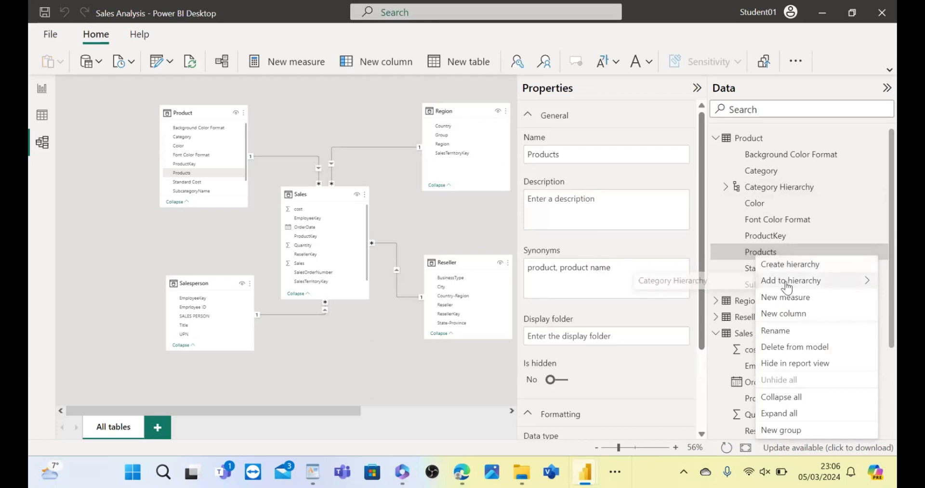
pyautogui.click(785, 330)
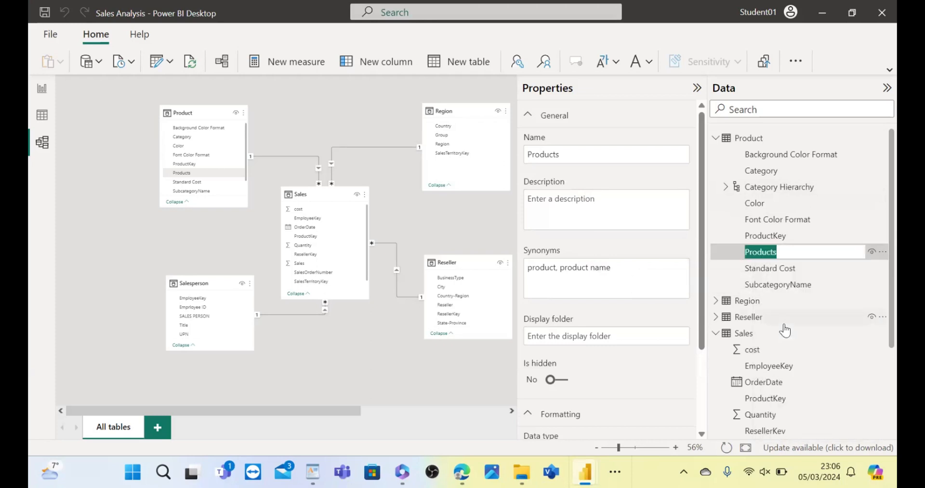
pyautogui.click(801, 251)
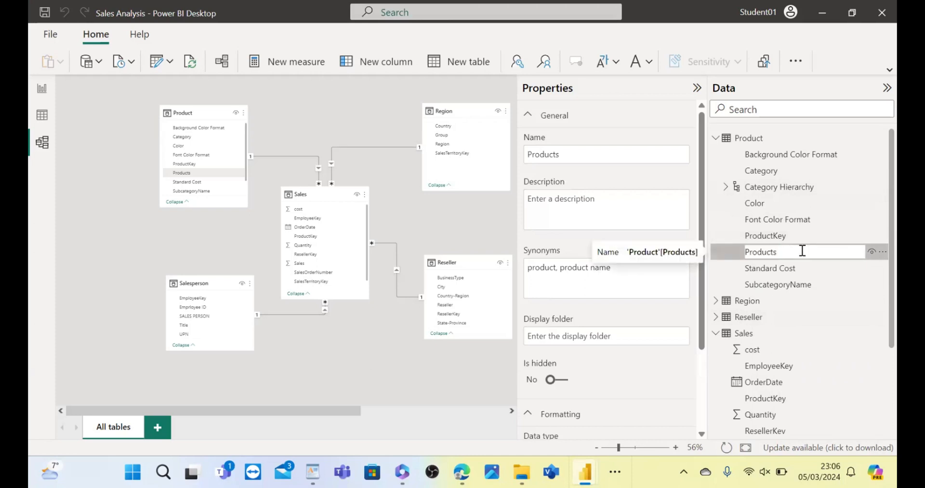
pyautogui.press('BackSpace')
pyautogui.write('s')
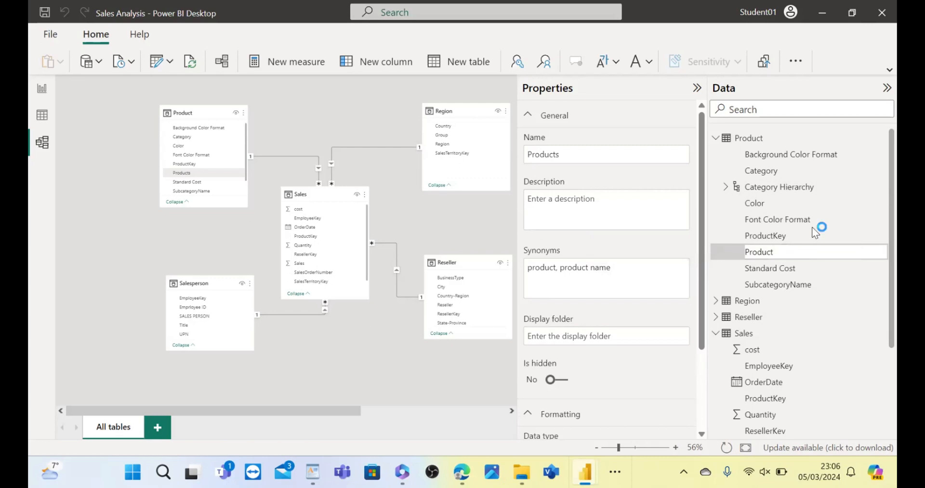
pyautogui.press('Return')
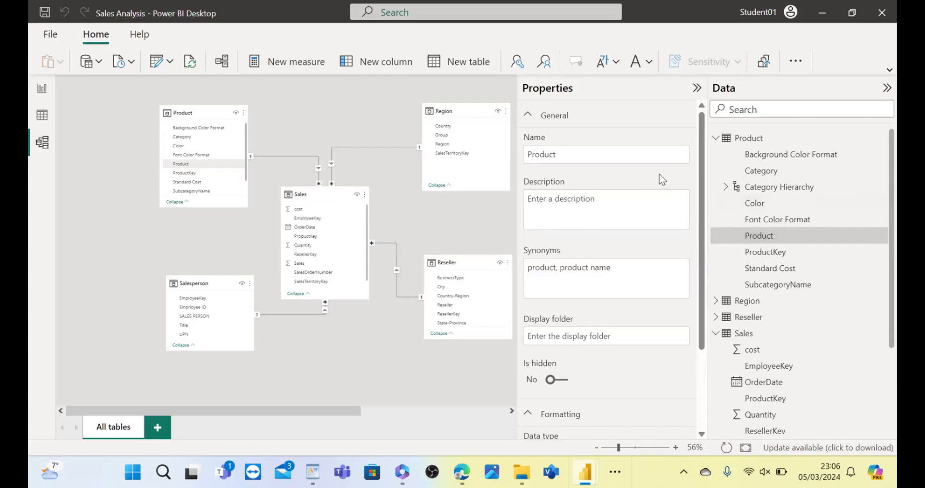
# Step: Rename Category Hierarchy in the Product table to Products
pyautogui.click(726, 187)
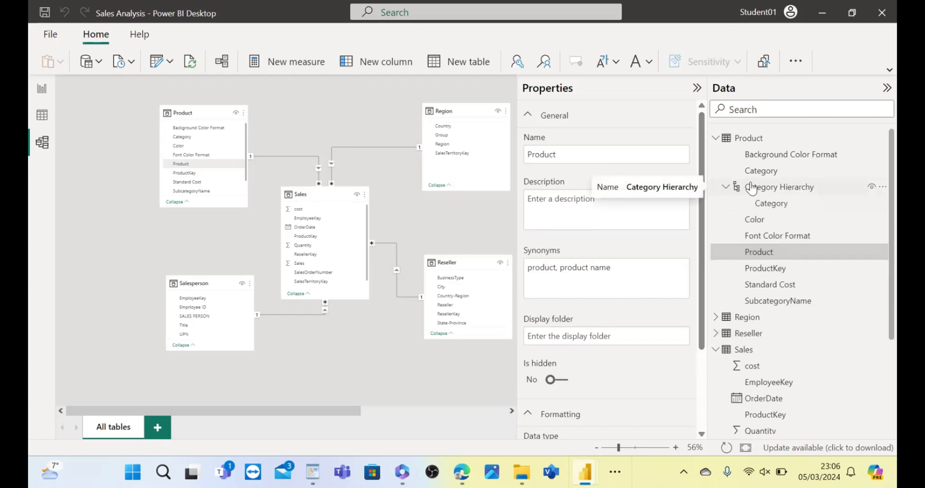
pyautogui.click(726, 188)
pyautogui.click(754, 191)
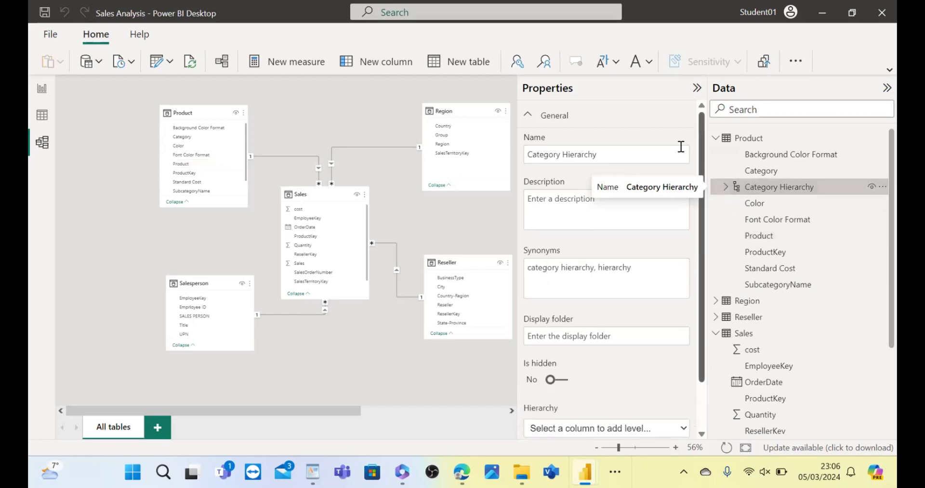
pyautogui.click(627, 157)
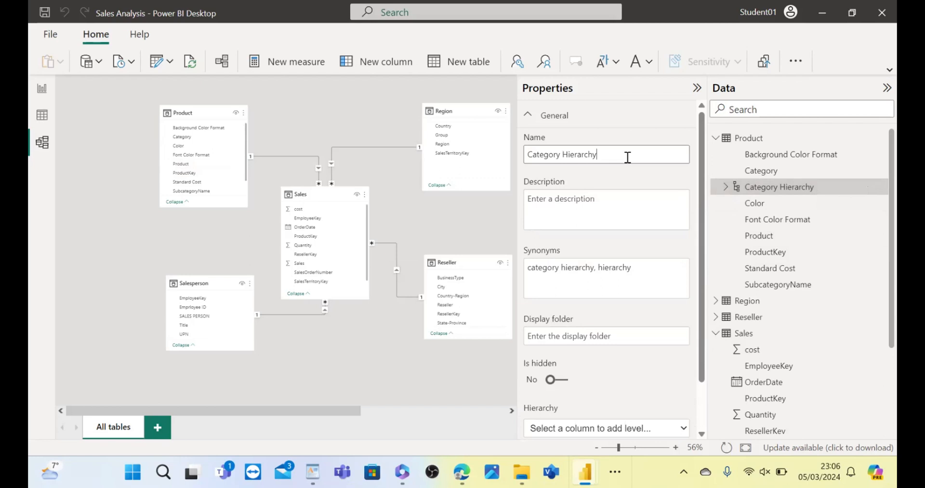
pyautogui.press('BackSpace')
pyautogui.press('BackSpace')
pyautogui.press('BackSpace')
pyautogui.press('BackSpace')
pyautogui.press('BackSpace')
pyautogui.press('BackSpace')
pyautogui.press('BackSpace')
pyautogui.press('BackSpace')
pyautogui.press('BackSpace')
pyautogui.press('BackSpace')
pyautogui.press('BackSpace')
pyautogui.press('BackSpace')
pyautogui.press('BackSpace')
pyautogui.press('BackSpace')
pyautogui.press('BackSpace')
pyautogui.press('BackSpace')
pyautogui.press('BackSpace')
pyautogui.press('BackSpace')
pyautogui.write('Products')
pyautogui.press('Return')
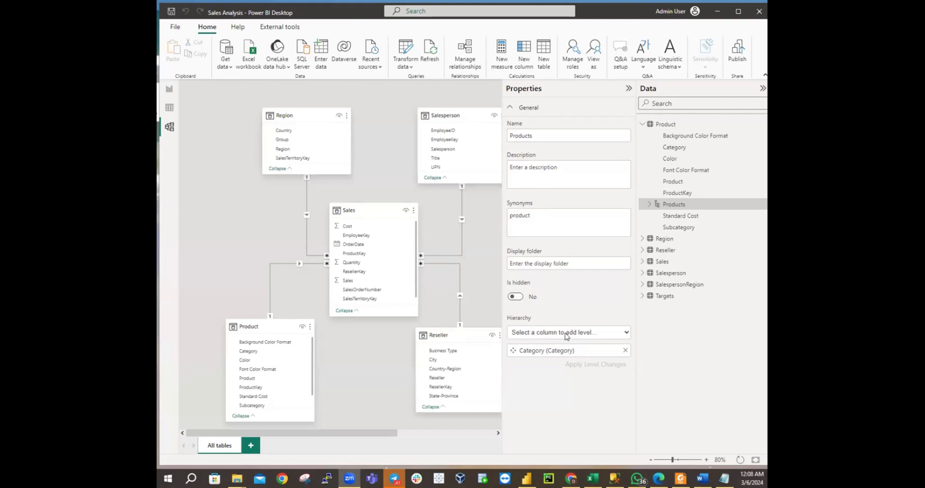
# Step: Add Subcategory and Product as levels below Category in the Products hierarchy and apply the level changes
pyautogui.click(566, 336)
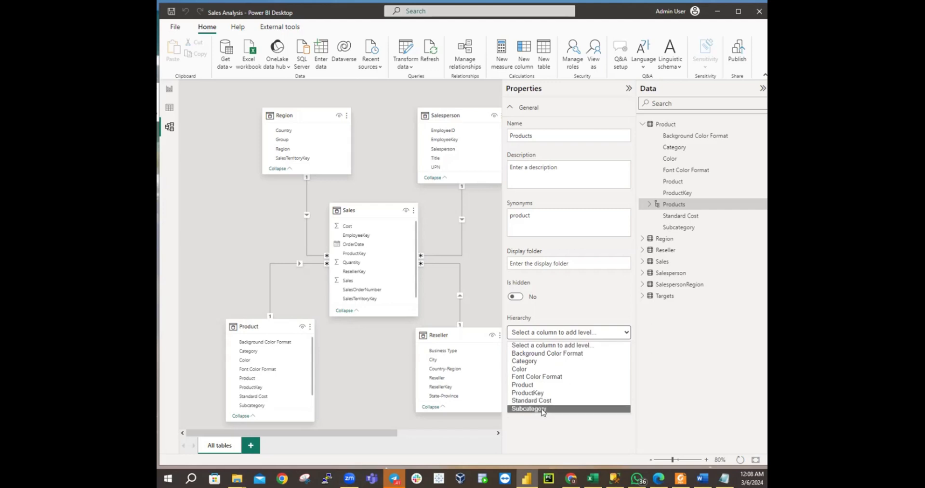
pyautogui.click(529, 409)
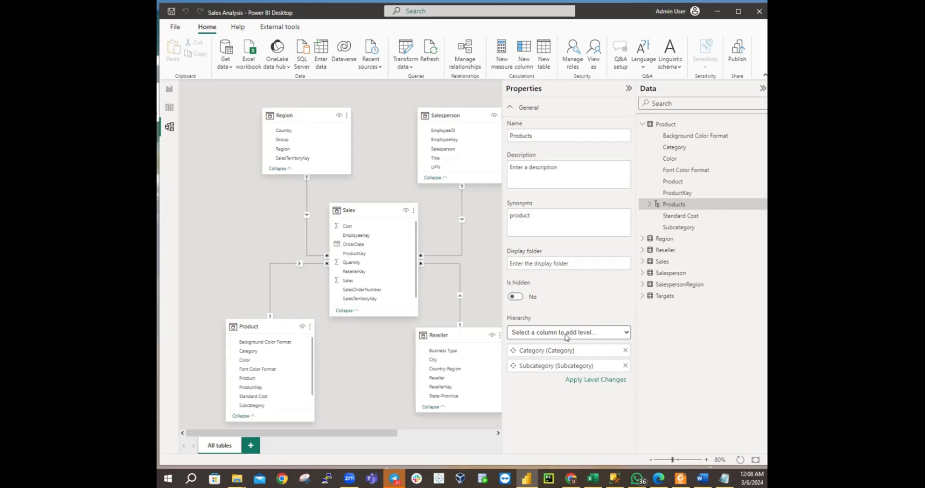
pyautogui.click(567, 337)
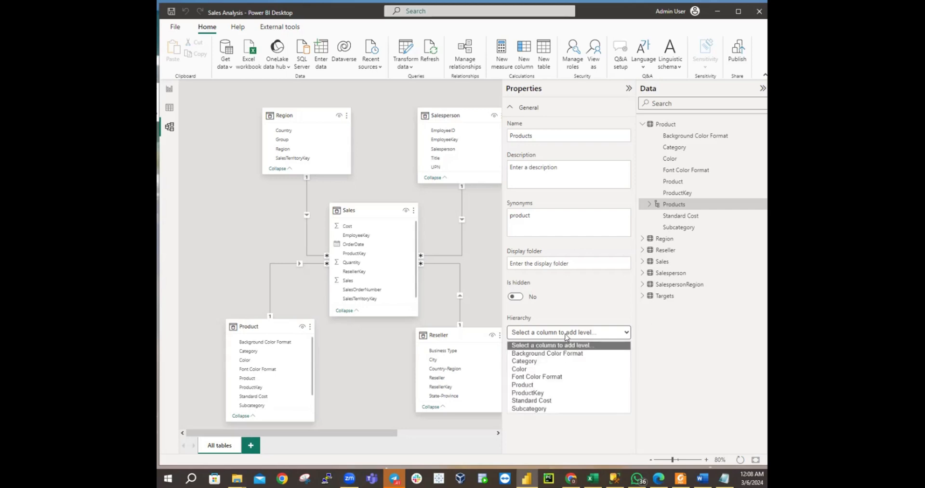
pyautogui.click(552, 382)
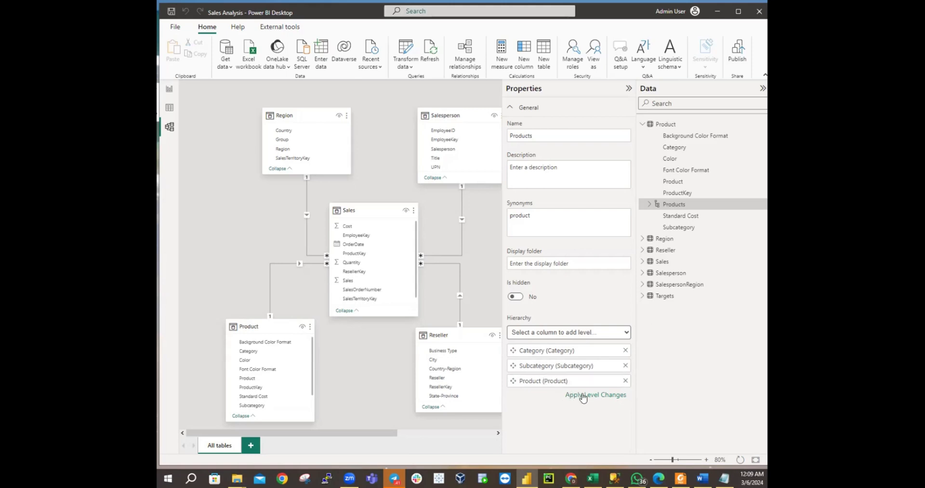
pyautogui.click(583, 396)
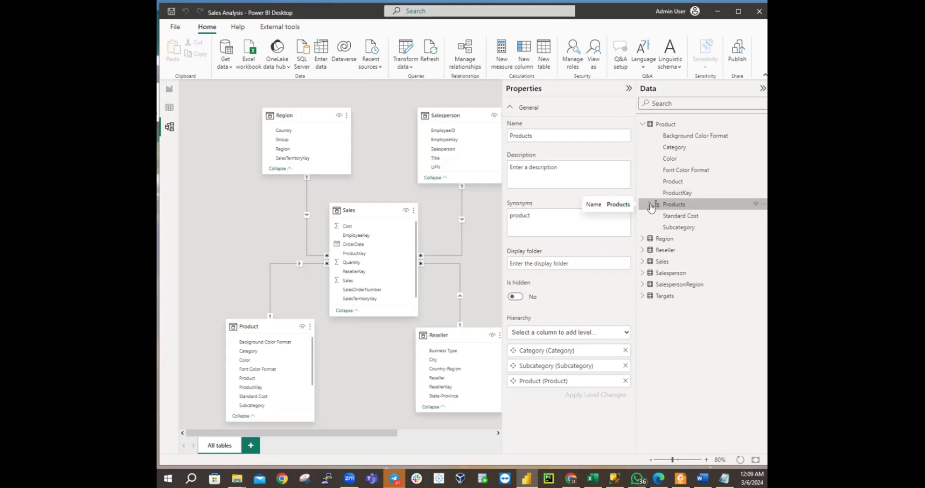
# Step: Examine the levels inside the Products hierarchy and compare them with the Product column of the Product table
pyautogui.click(649, 204)
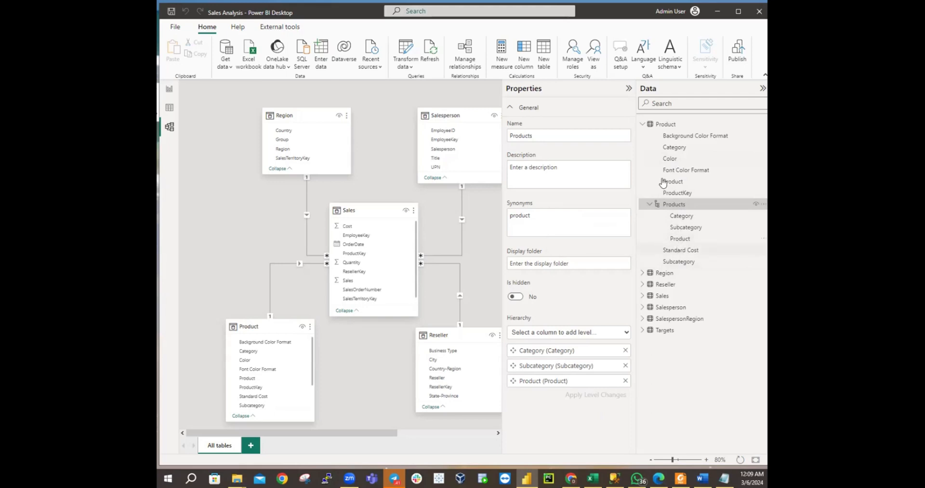
pyautogui.click(650, 204)
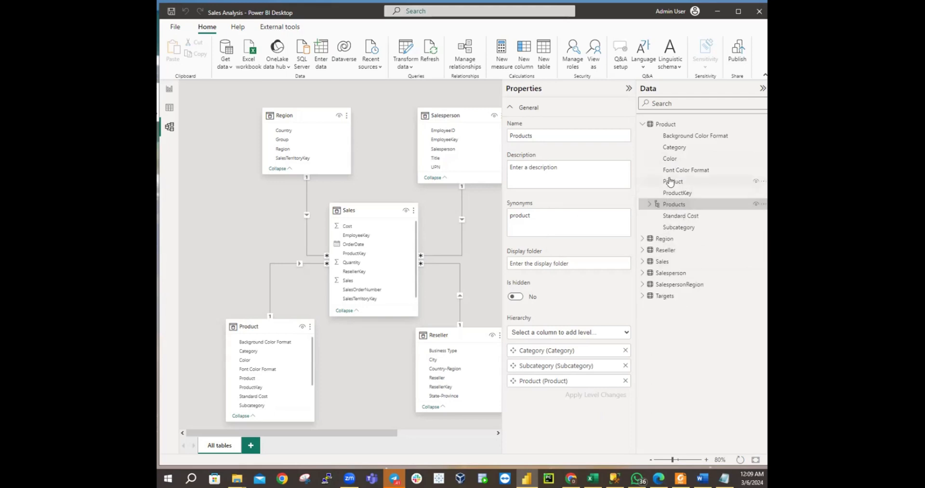
pyautogui.click(669, 182)
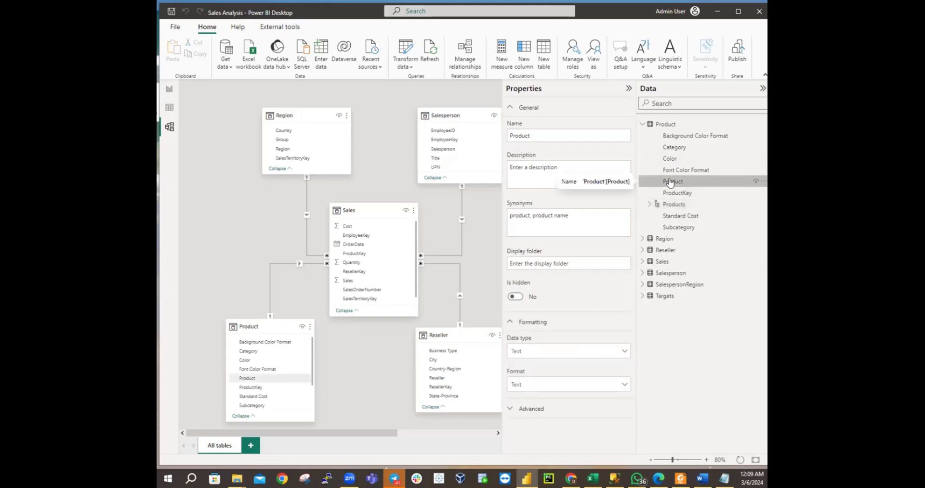
pyautogui.click(649, 204)
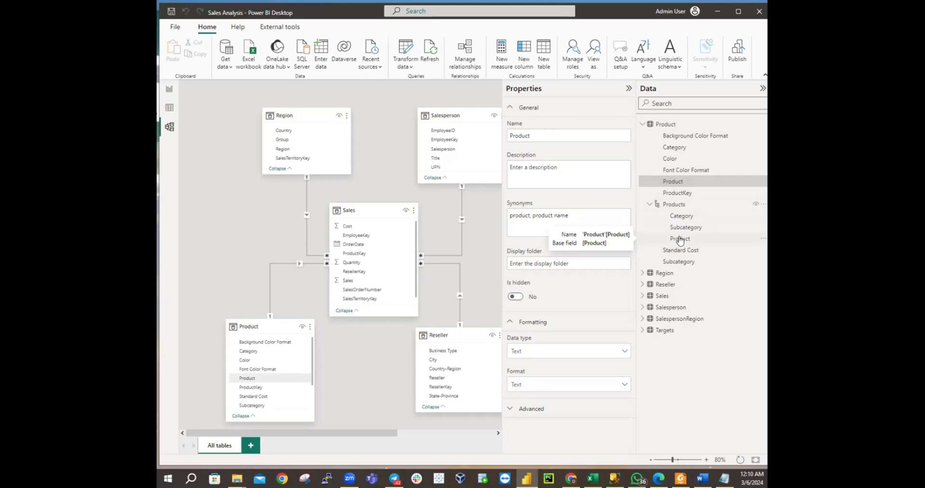
pyautogui.click(653, 205)
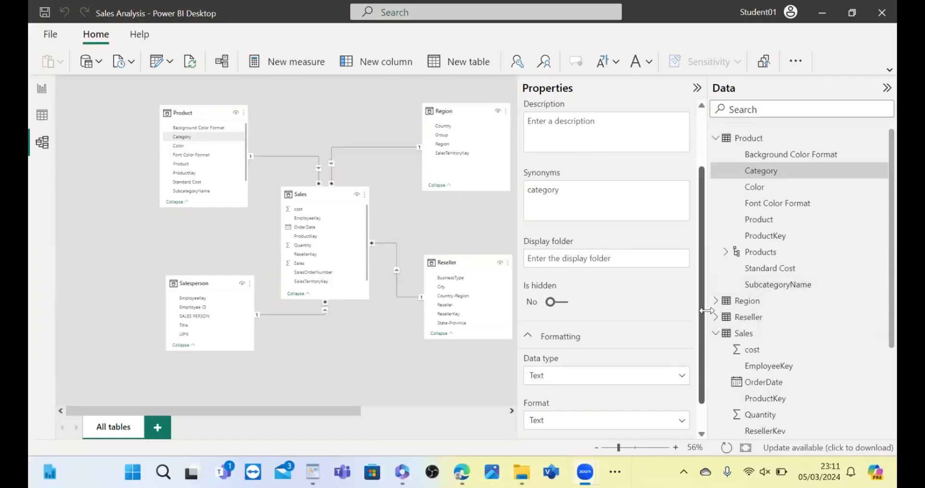
# Step: Expand the Products hierarchy in the Product table and look for where its level settings can be edited
pyautogui.click(805, 288)
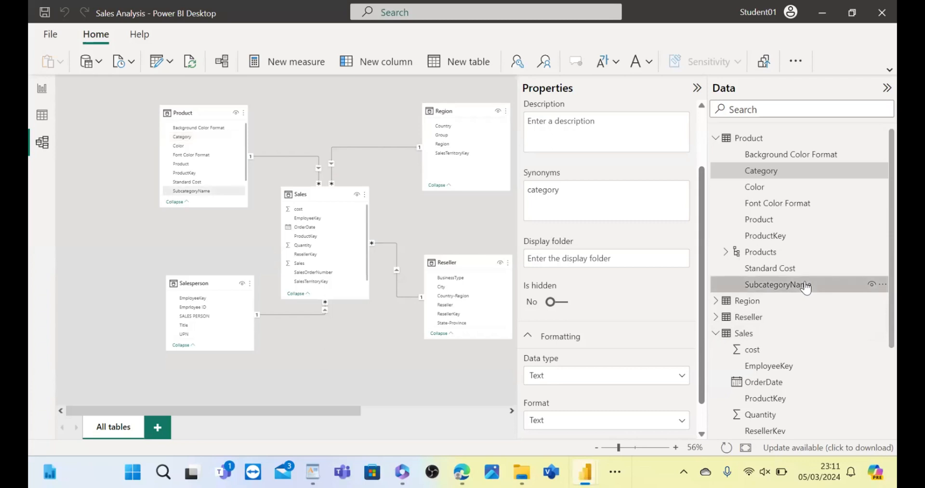
pyautogui.click(440, 293)
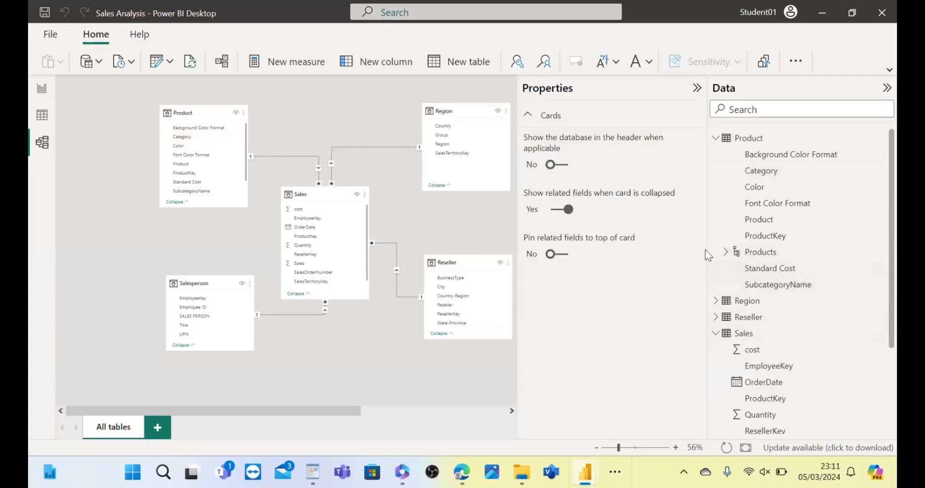
pyautogui.click(696, 89)
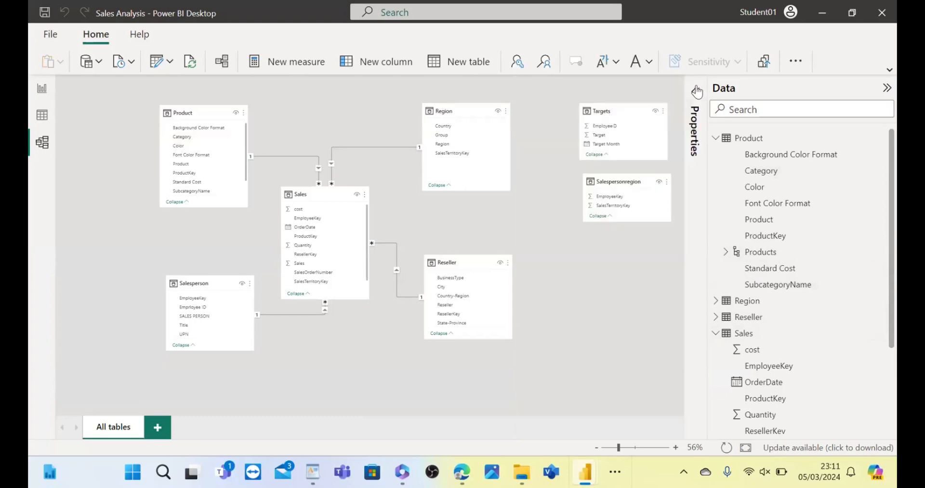
pyautogui.click(697, 90)
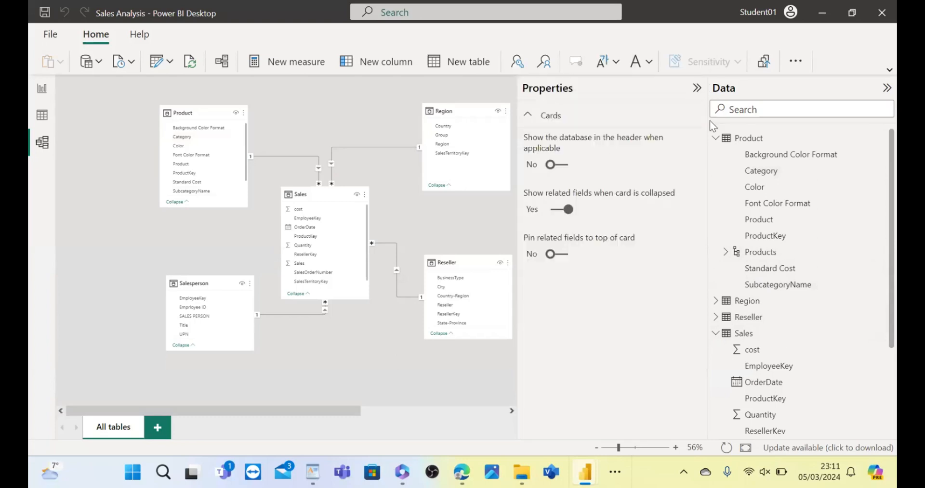
pyautogui.click(726, 253)
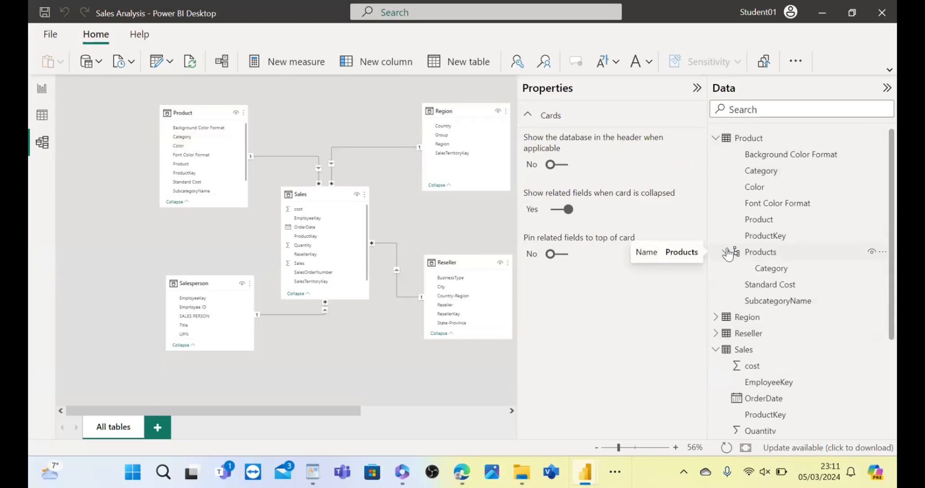
pyautogui.click(695, 90)
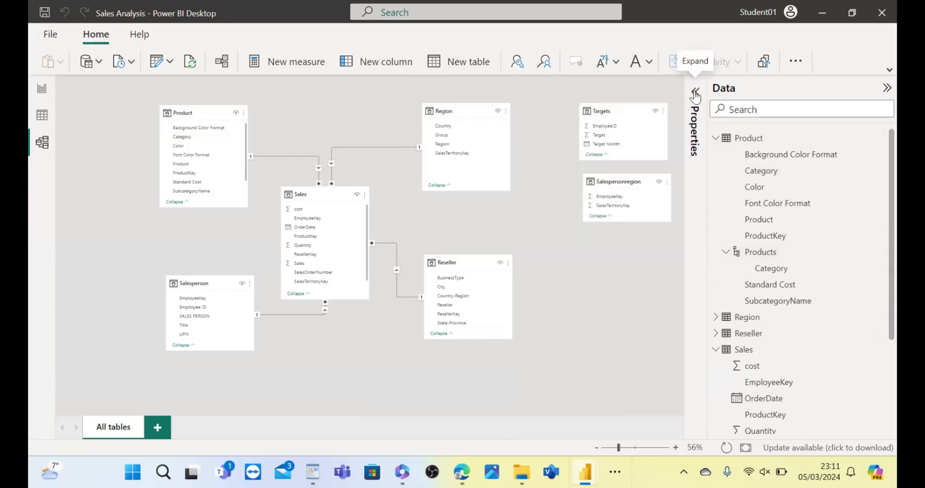
pyautogui.click(694, 93)
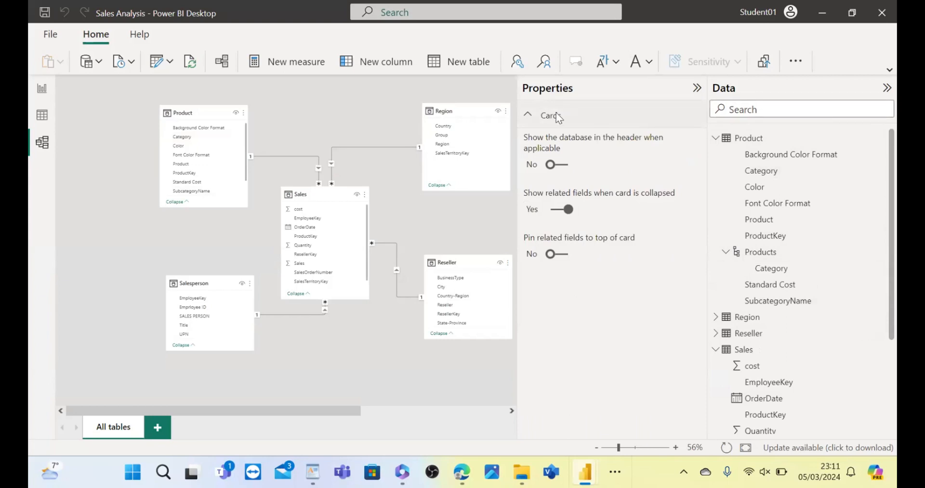
pyautogui.click(528, 117)
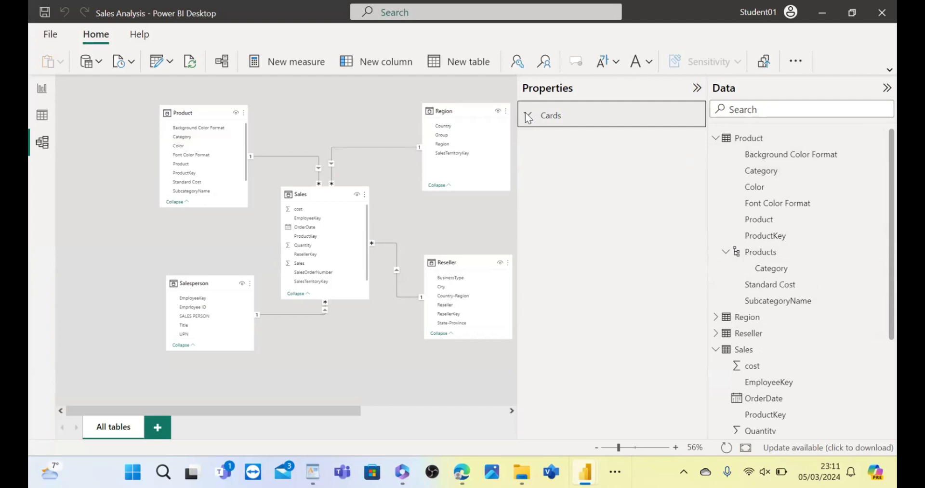
pyautogui.click(529, 117)
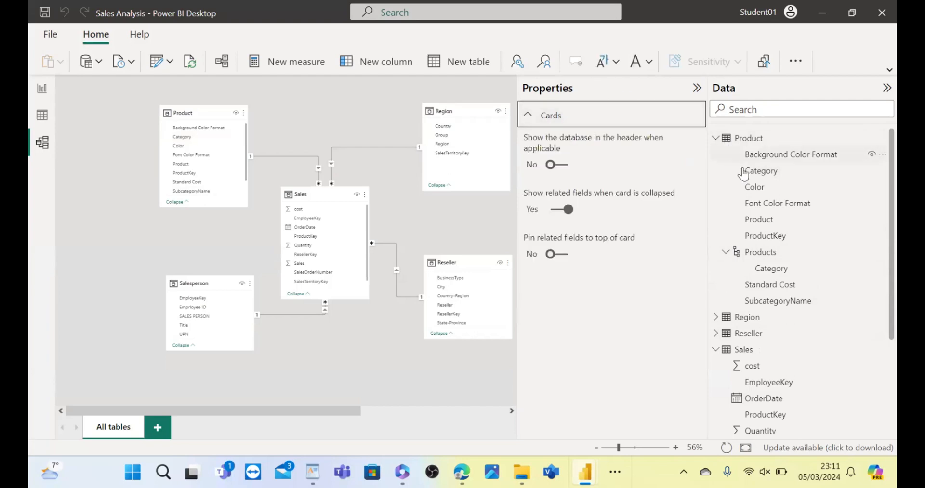
# Step: Add SubcategoryName and Product as levels below Category in the Products hierarchy and apply the level changes
pyautogui.click(750, 253)
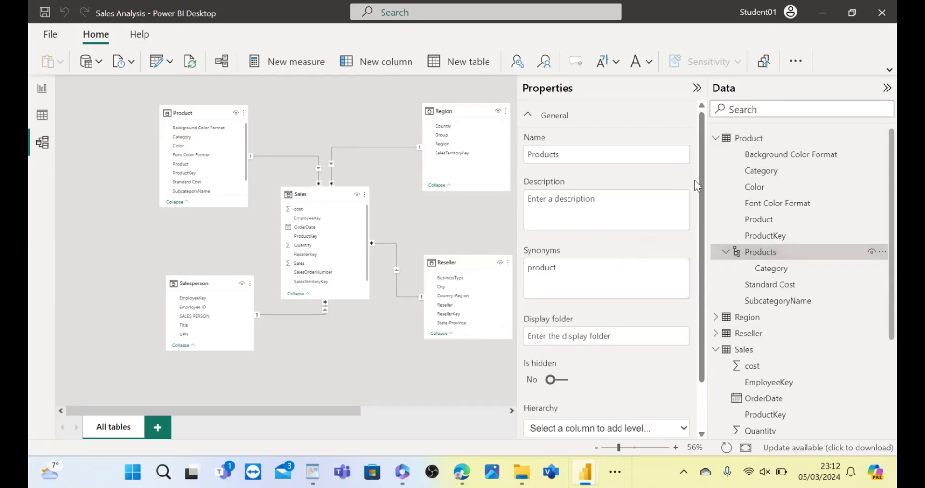
pyautogui.scroll(-2, 695, 233)
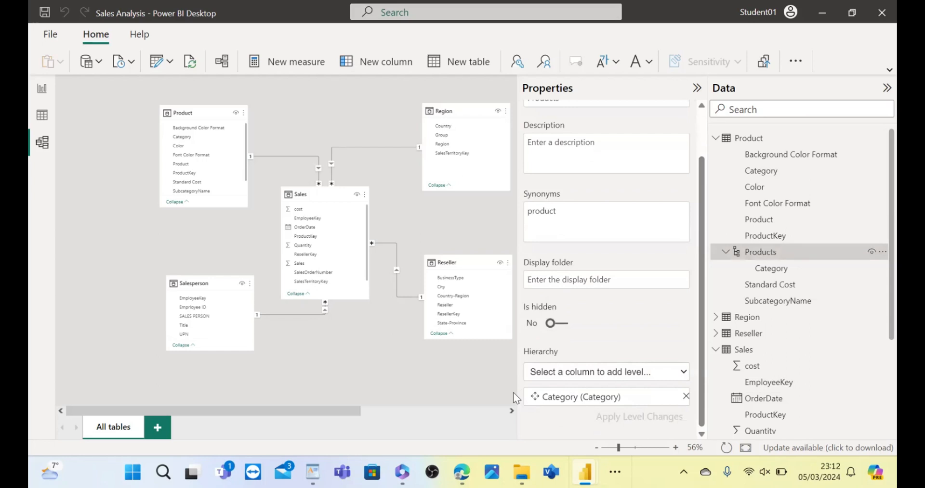
pyautogui.click(685, 372)
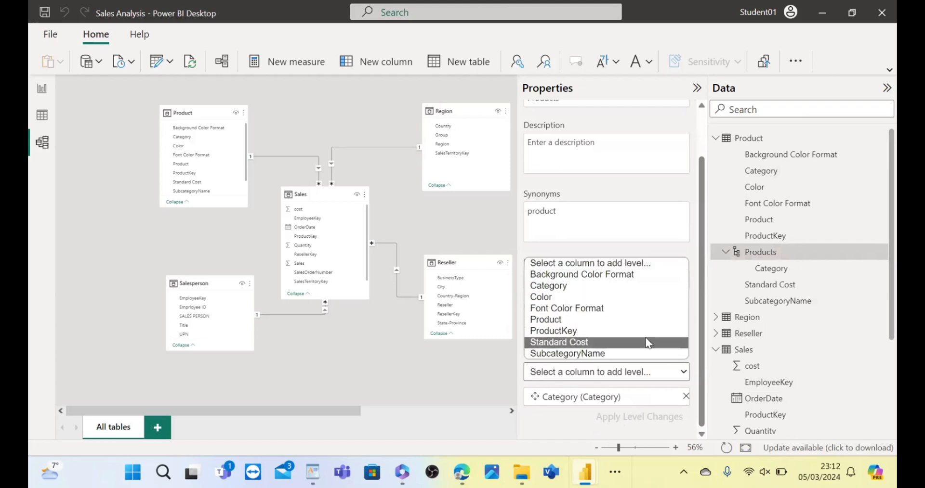
pyautogui.click(644, 354)
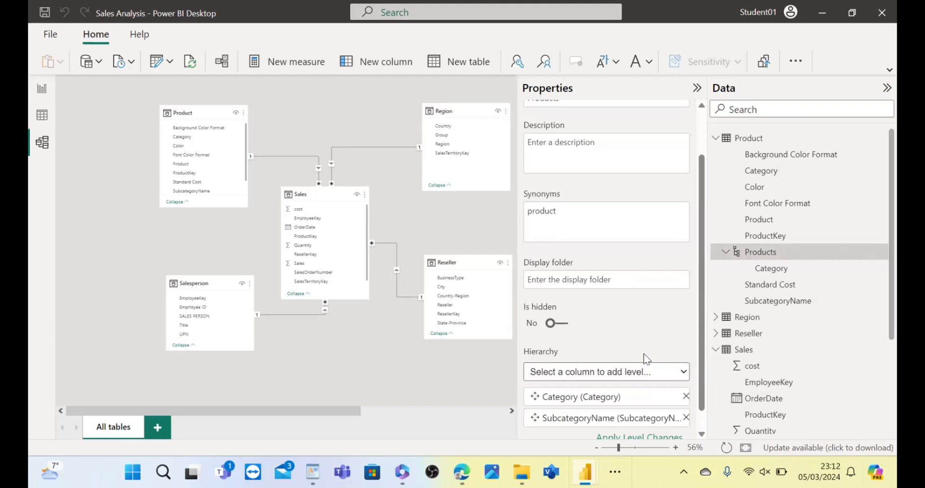
pyautogui.click(683, 372)
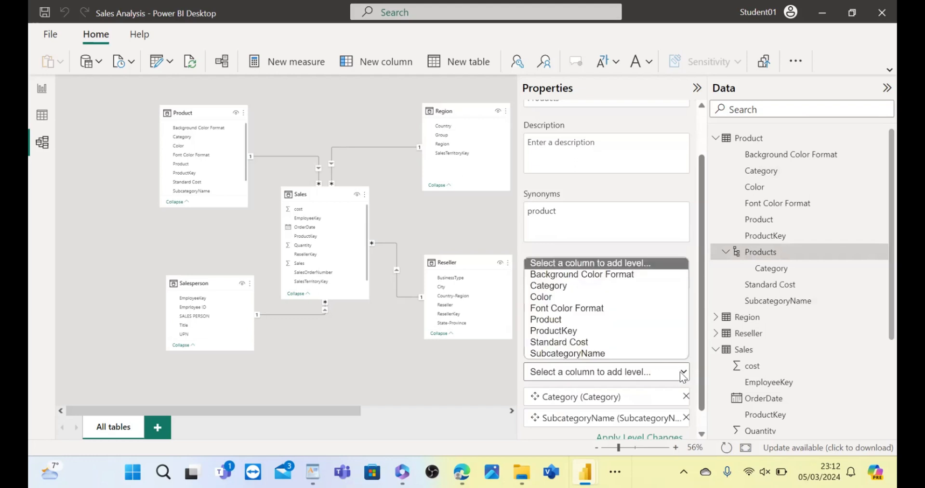
pyautogui.click(620, 322)
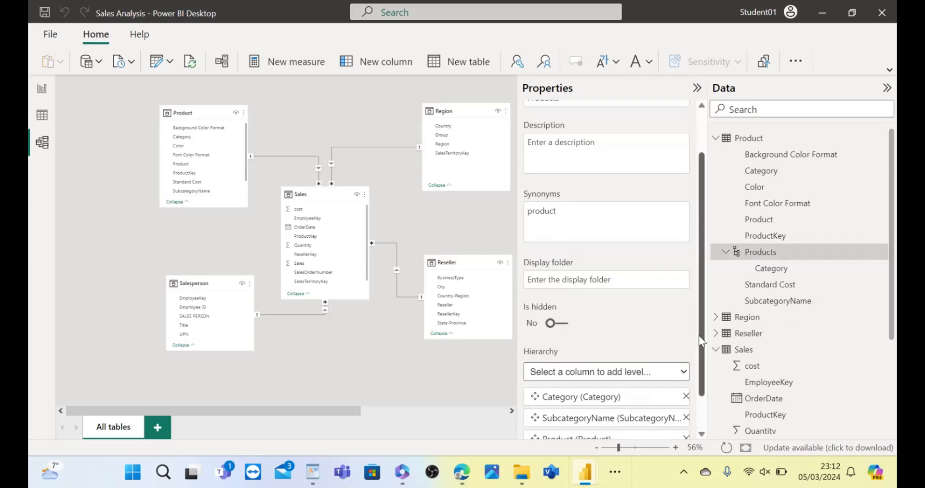
pyautogui.moveTo(700, 342); pyautogui.dragTo(694, 381)
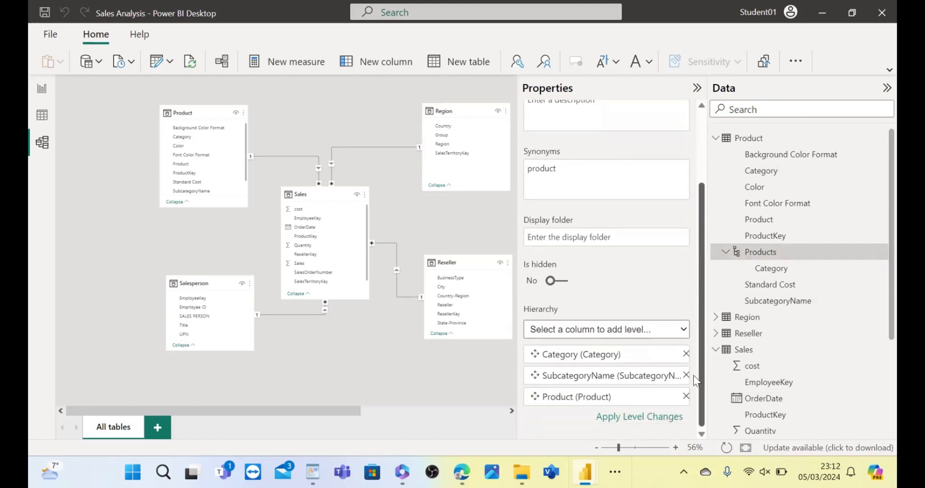
pyautogui.click(627, 421)
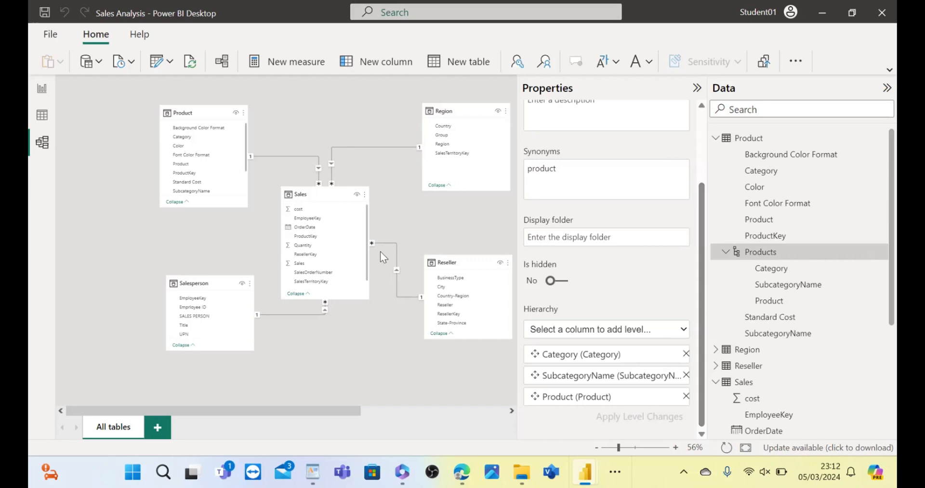
# Step: View the Product table's data and open the Product query in the Power Query Editor
pyautogui.click(39, 115)
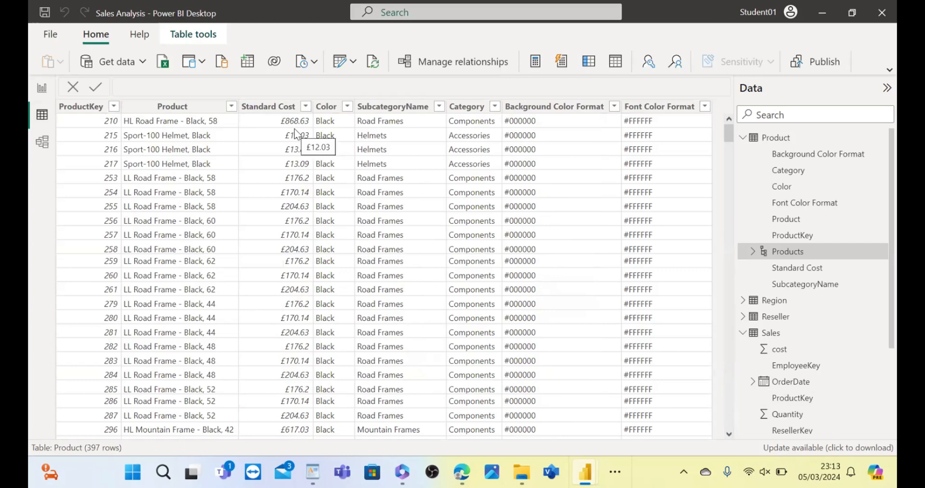
pyautogui.click(217, 110)
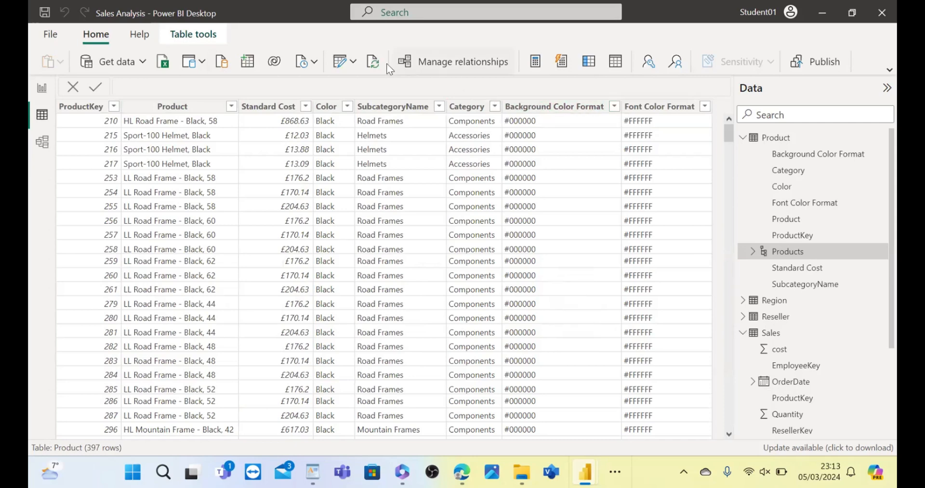
pyautogui.click(341, 63)
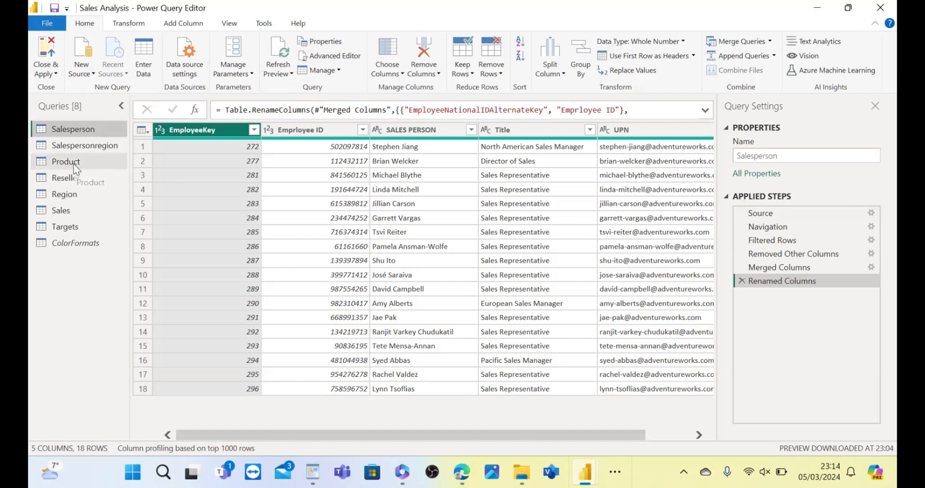
pyautogui.click(44, 163)
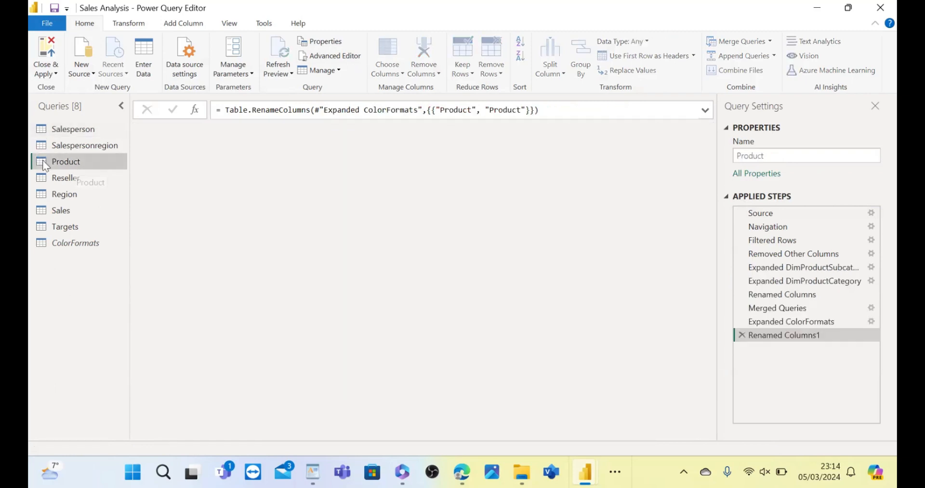
pyautogui.click(44, 163)
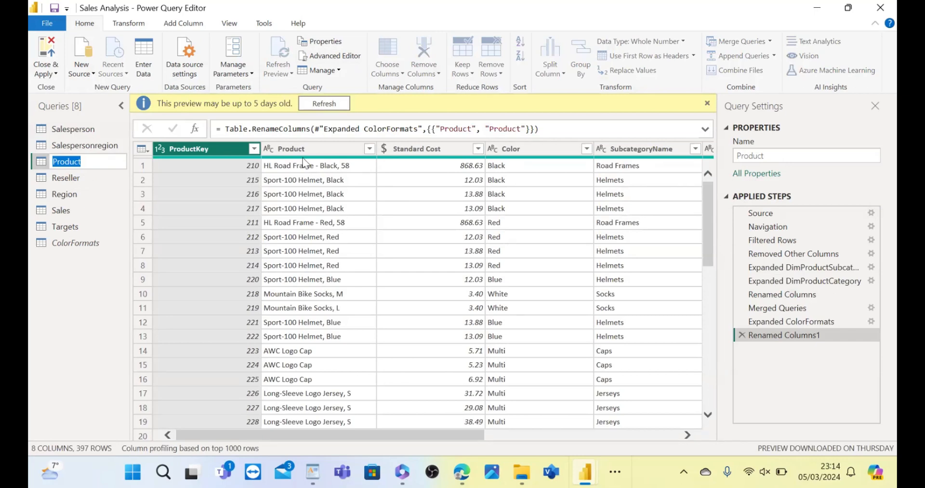
pyautogui.click(704, 104)
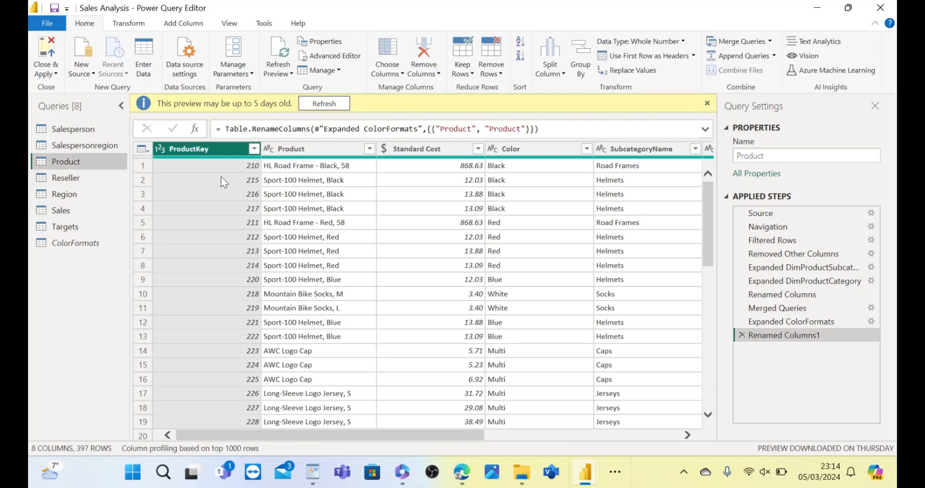
# Step: Rename the SubcategoryName column of the Product query to Subcategory
pyautogui.doubleClick(641, 146)
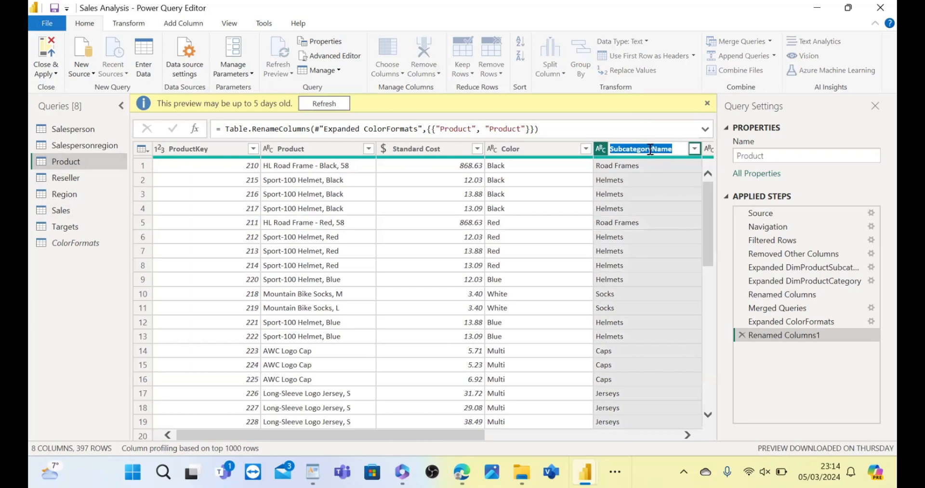
pyautogui.press('Return')
pyautogui.press('BackSpace')
pyautogui.press('BackSpace')
pyautogui.press('BackSpace')
pyautogui.press('BackSpace')
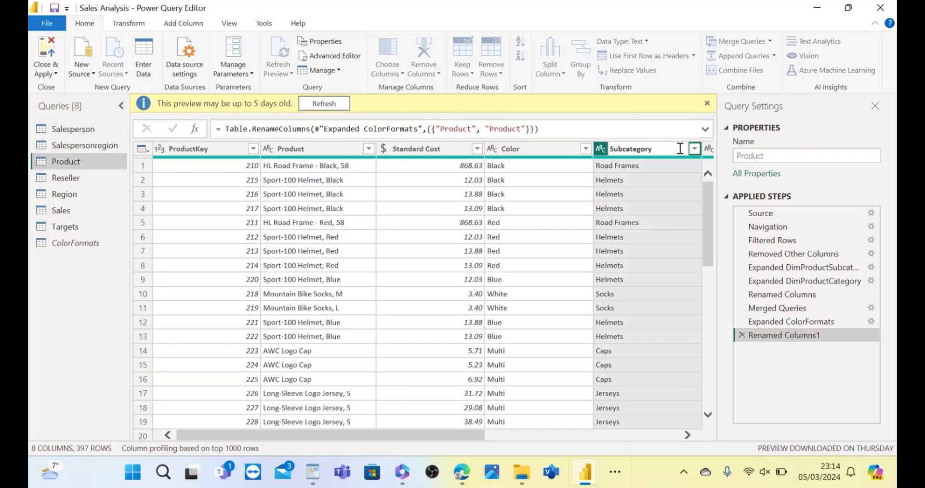
pyautogui.press('Escape')
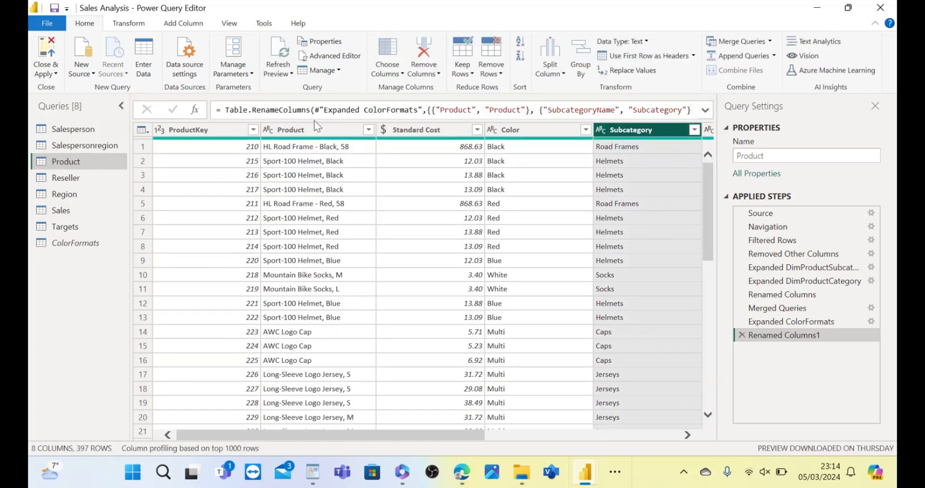
# Step: View the Targets query, and close the Power Query Editor with the pending query changes applied
pyautogui.doubleClick(54, 221)
pyautogui.click(53, 221)
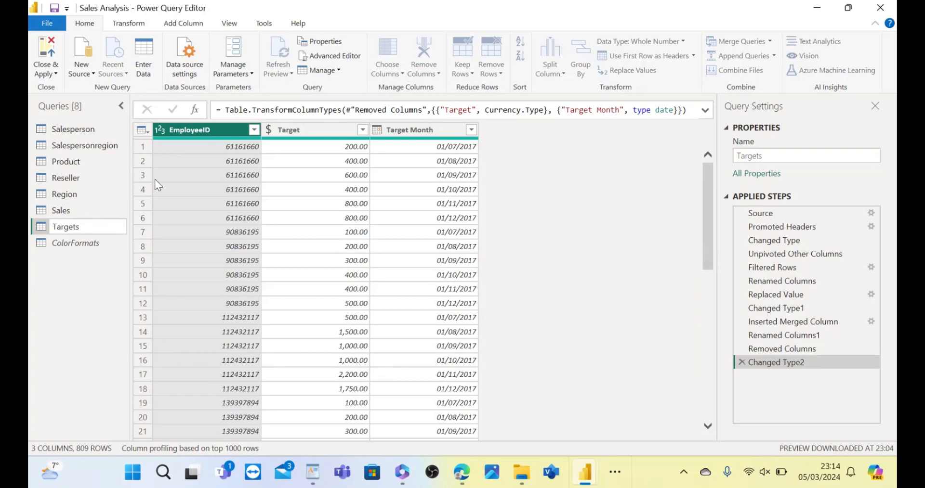
pyautogui.press('Return')
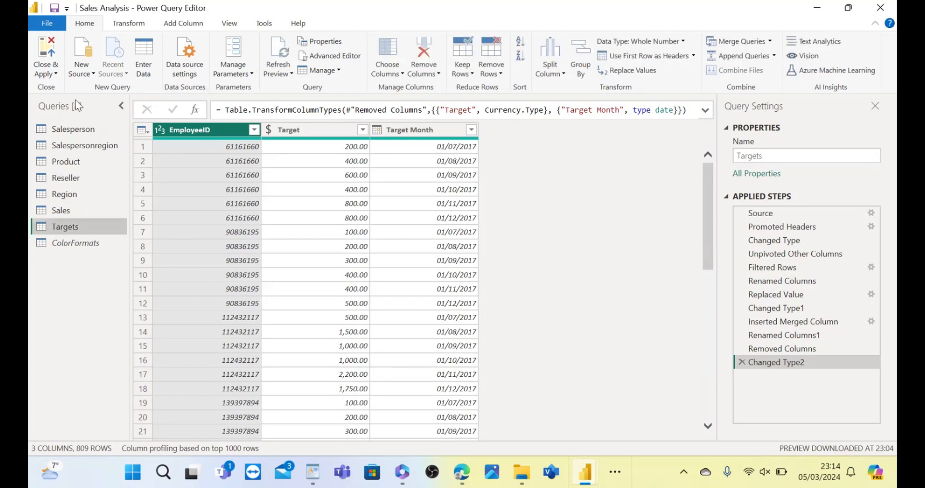
pyautogui.click(50, 73)
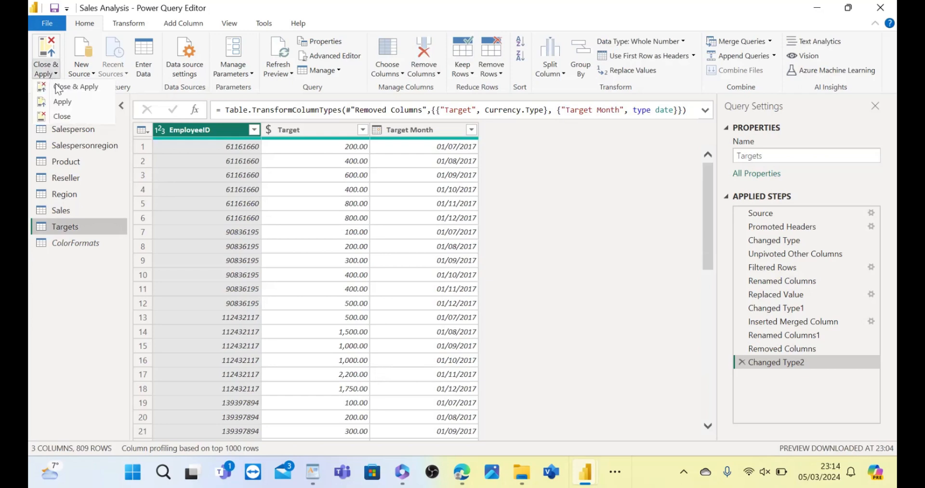
pyautogui.click(58, 87)
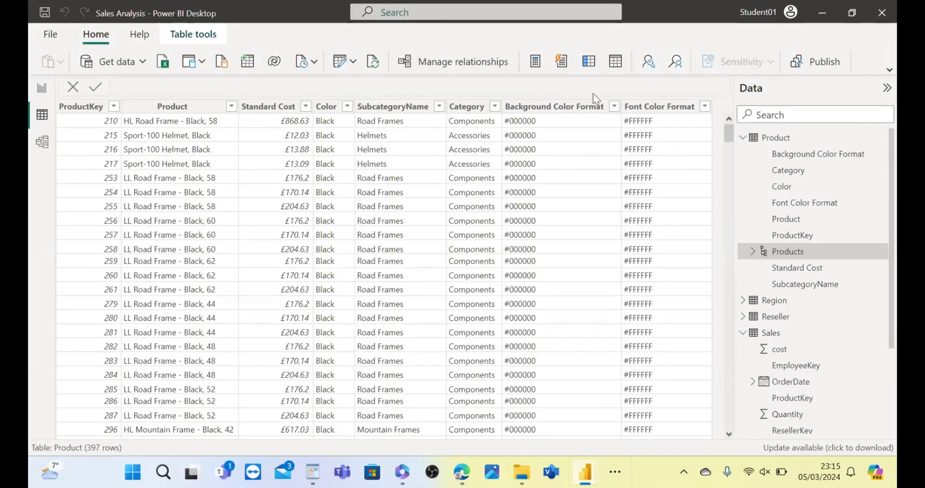
# Step: Check the columns in the Product table's data and switch to the model diagram
pyautogui.click(348, 266)
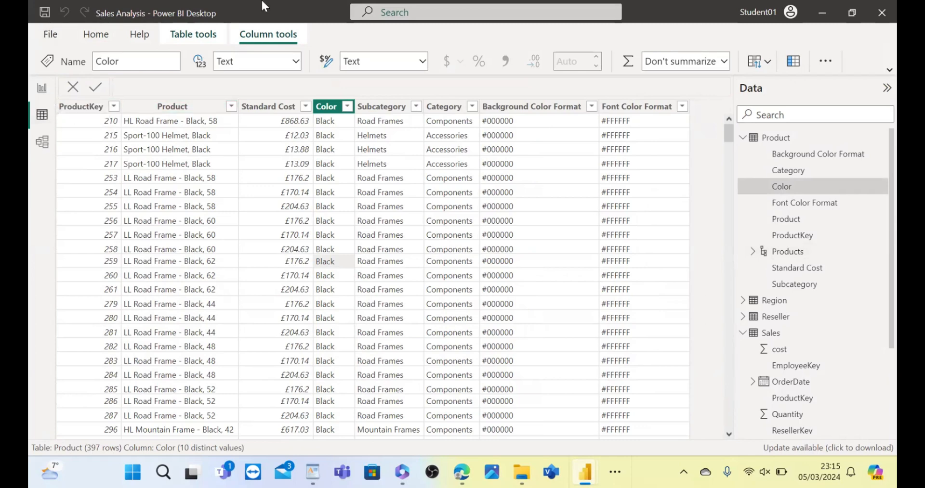
pyautogui.click(106, 32)
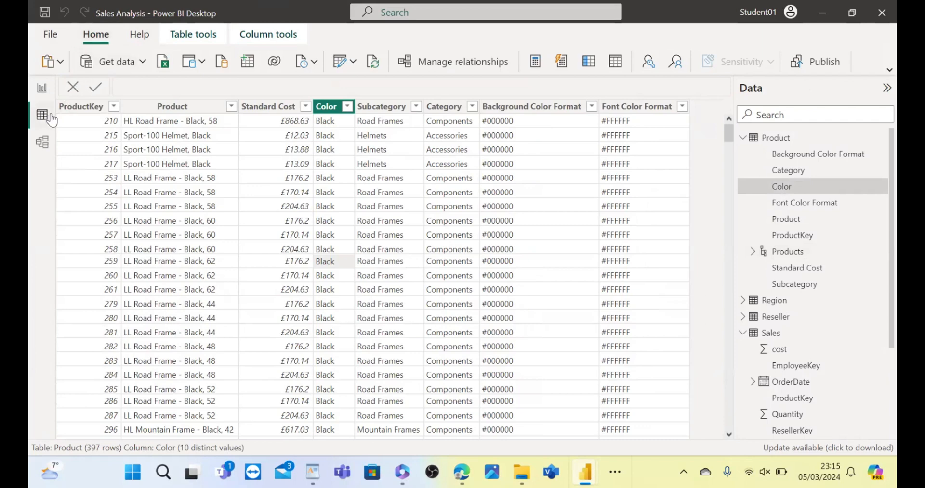
pyautogui.click(41, 143)
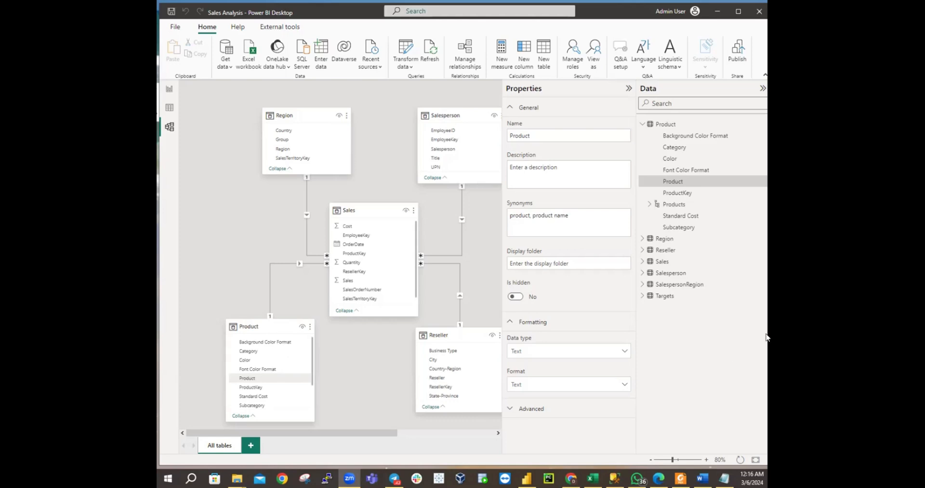
# Step: Place the Product table's Background Color Format and Font Color Format columns in a display folder named Formatting
pyautogui.click(697, 139)
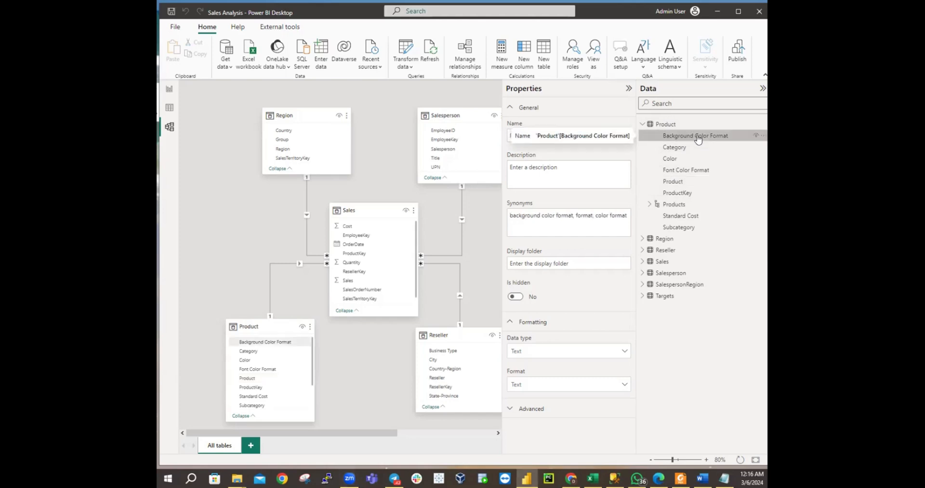
pyautogui.click(648, 205)
pyautogui.click(648, 206)
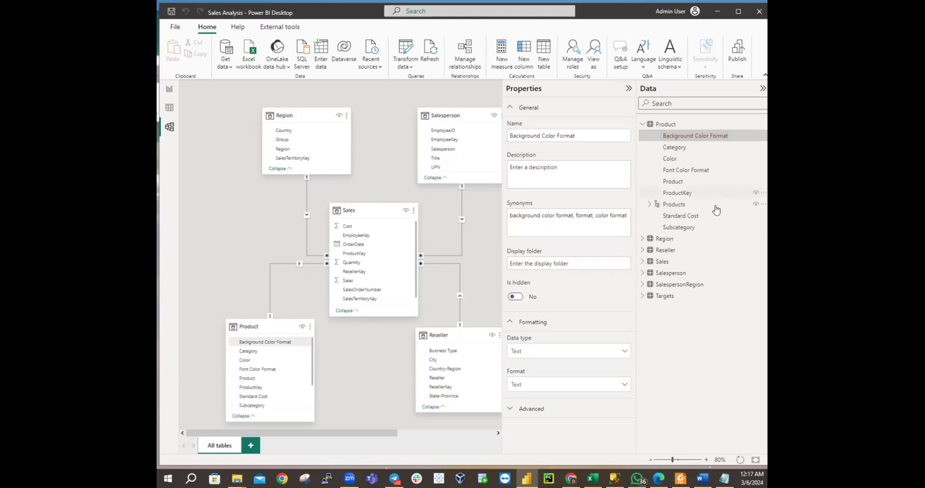
pyautogui.click(699, 171)
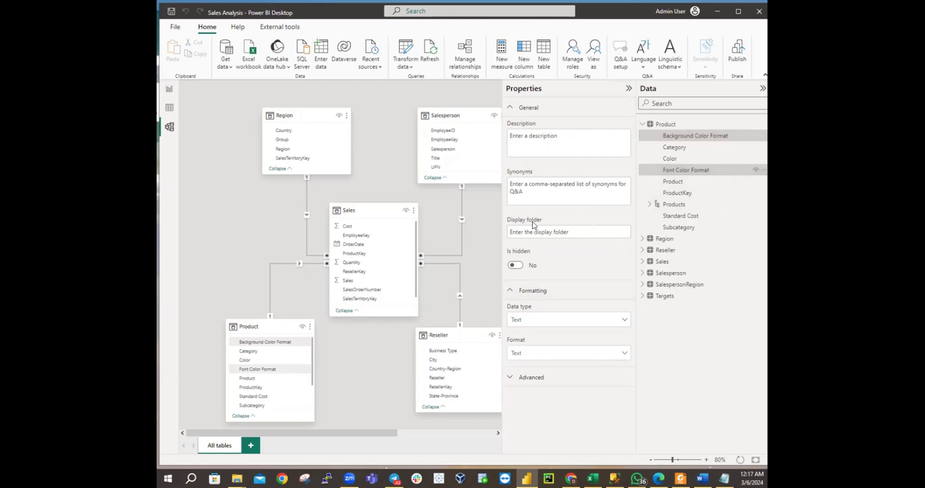
pyautogui.click(575, 230)
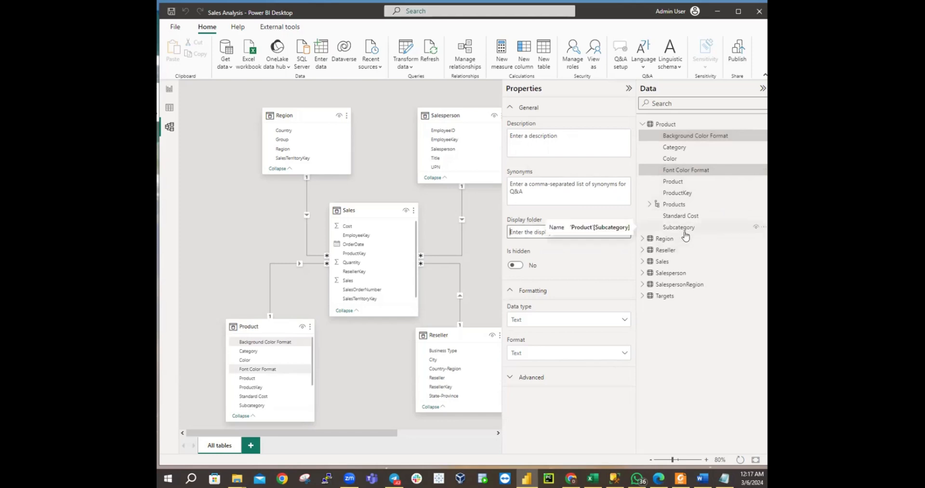
pyautogui.write('Formatting')
pyautogui.press('Return')
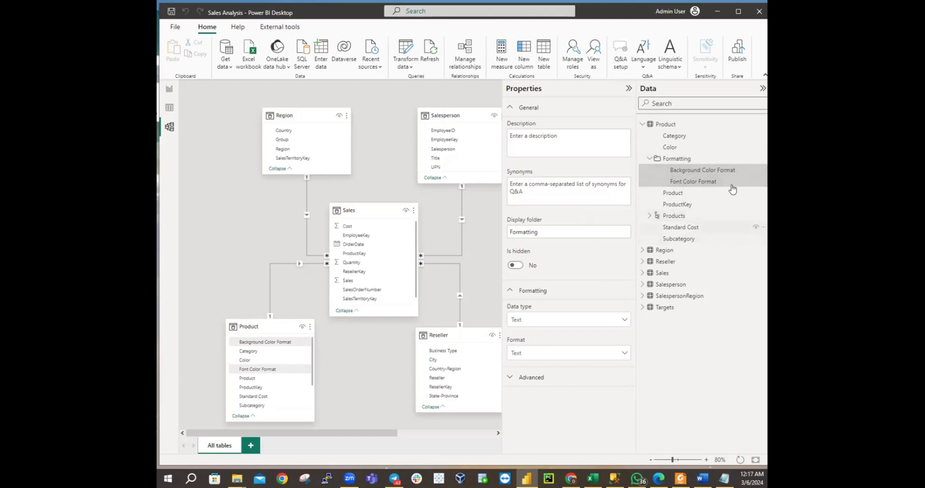
# Step: Examine the Formatting folder's two columns and their shared display folder setting, expanding and collapsing the folder
pyautogui.click(726, 172)
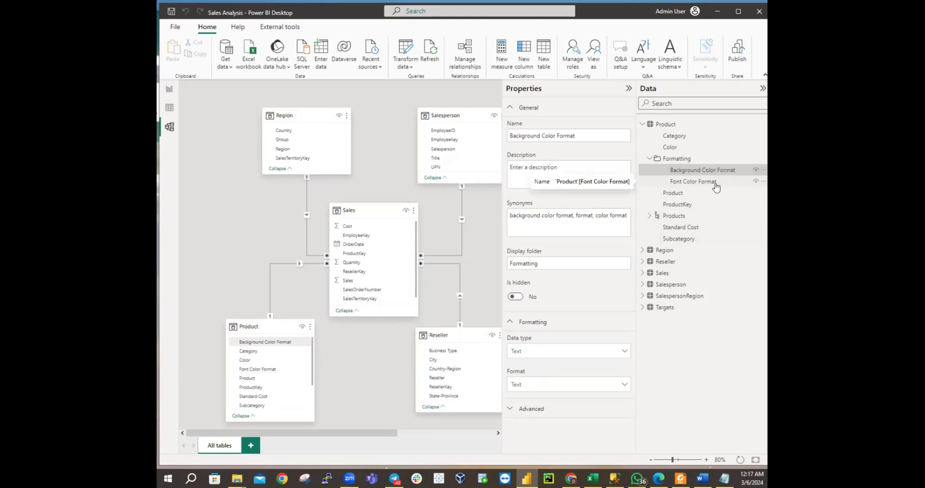
pyautogui.keyDown('ctrl'); pyautogui.click(711, 187); pyautogui.keyUp('ctrl')
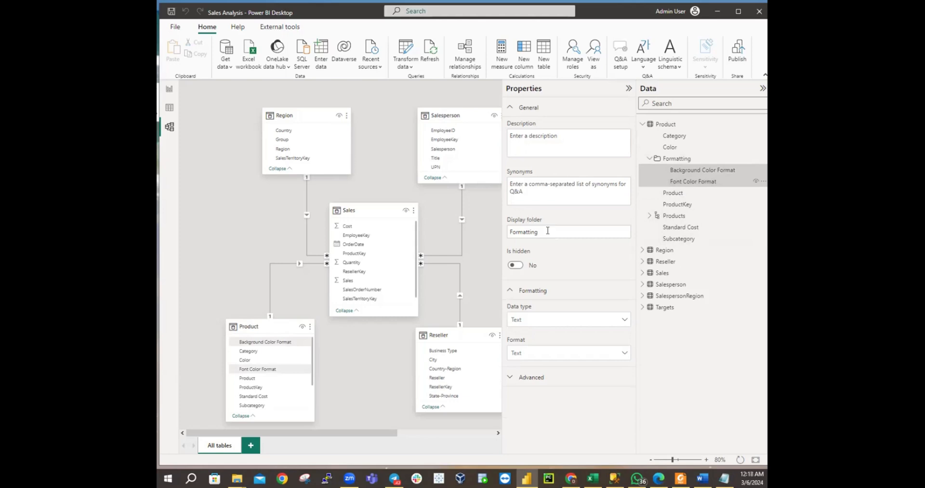
pyautogui.click(547, 231)
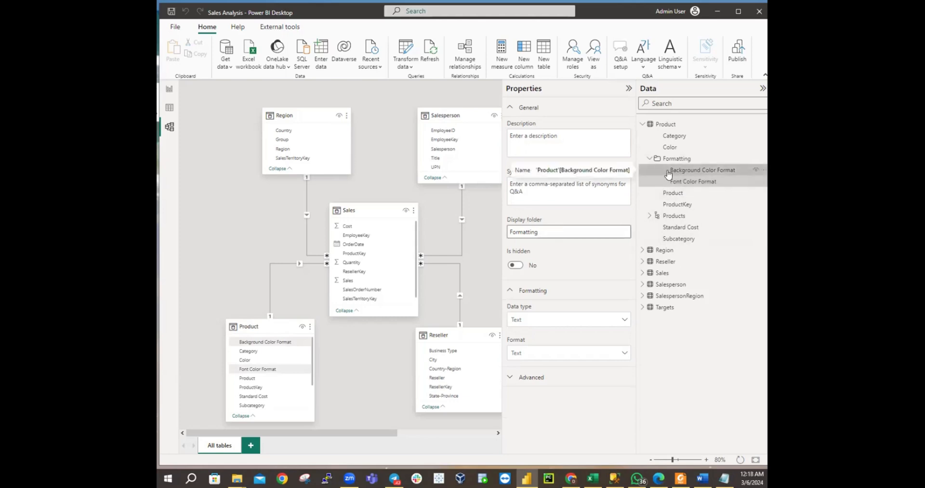
pyautogui.click(648, 159)
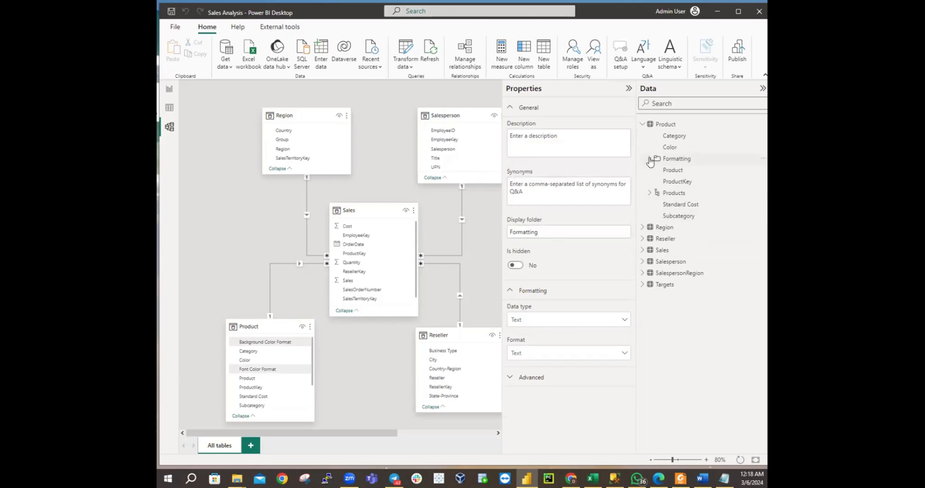
pyautogui.click(649, 159)
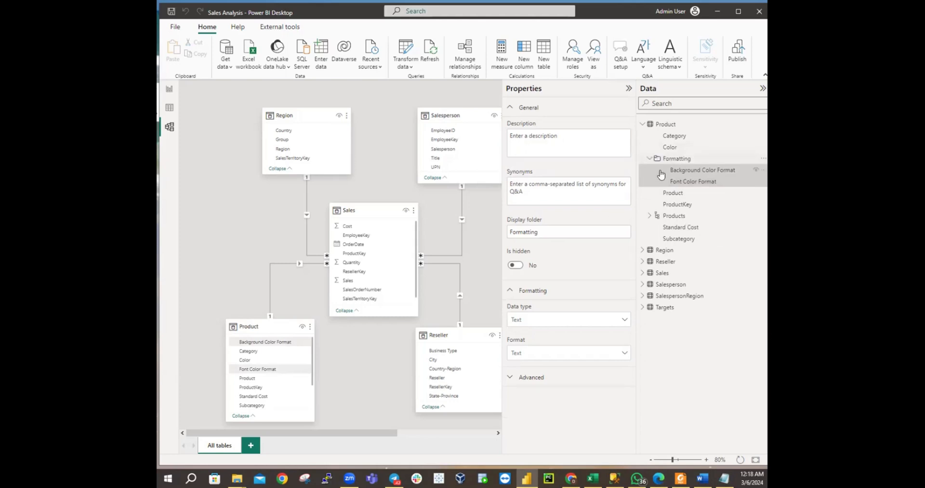
pyautogui.click(650, 160)
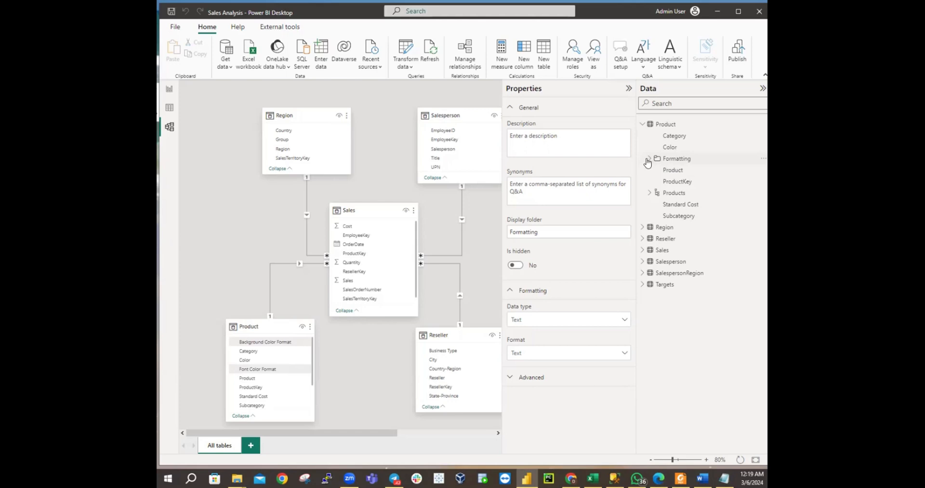
pyautogui.click(648, 159)
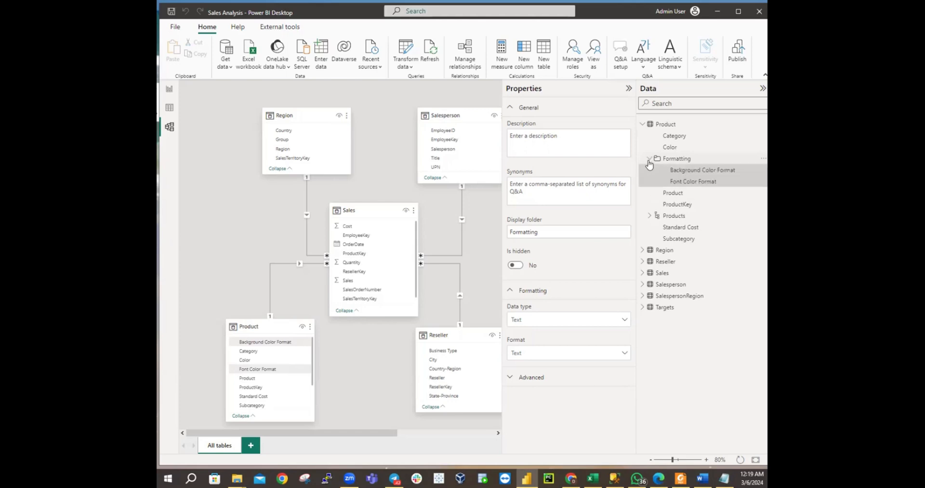
pyautogui.click(649, 159)
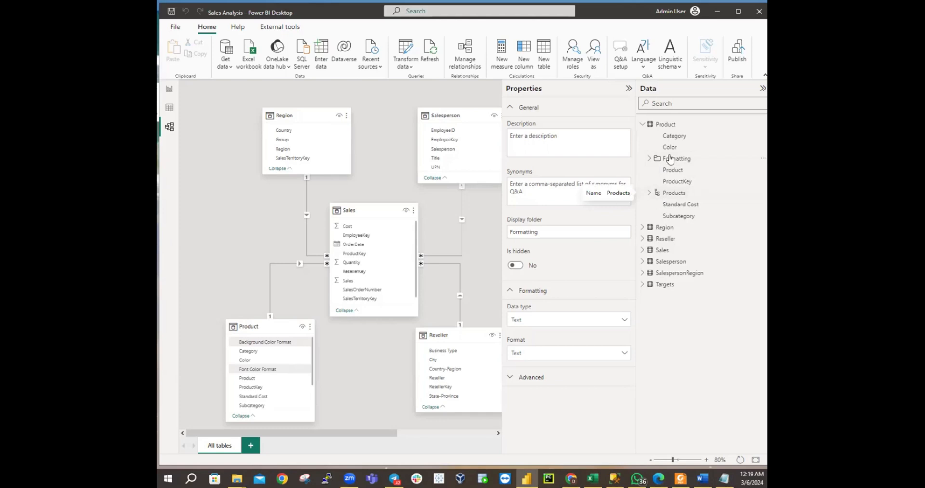
# Step: Create a hierarchy from the Group column of the Region table
pyautogui.click(644, 125)
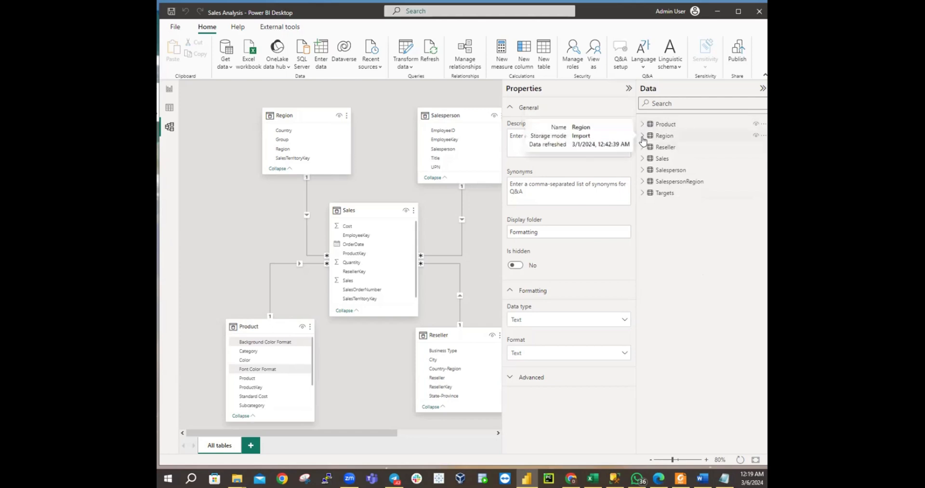
pyautogui.click(643, 136)
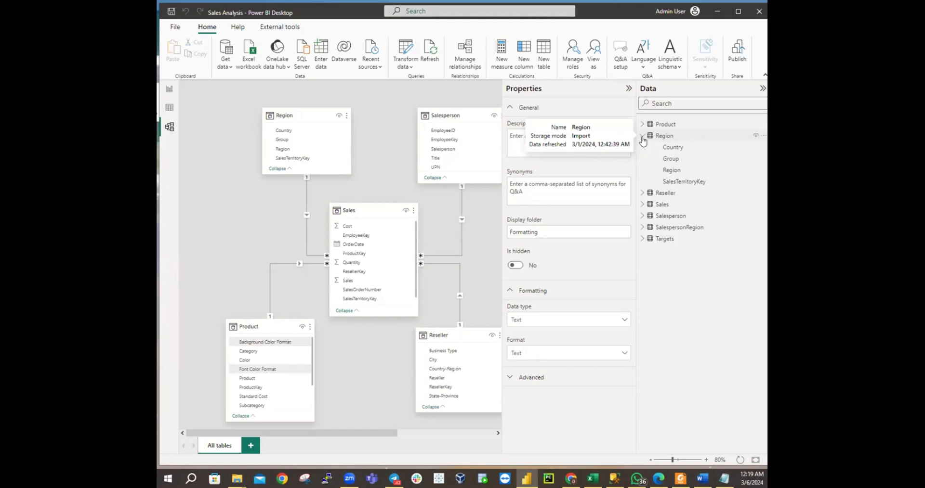
pyautogui.rightClick(672, 161)
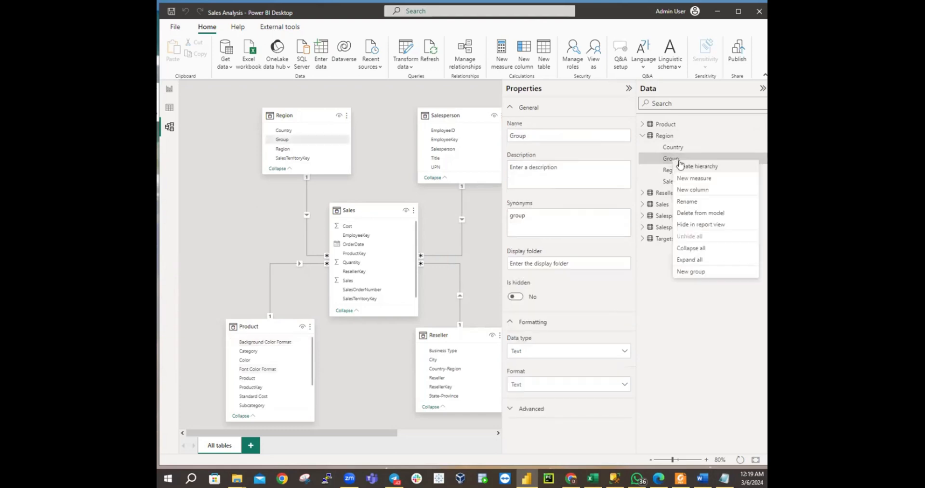
pyautogui.click(687, 167)
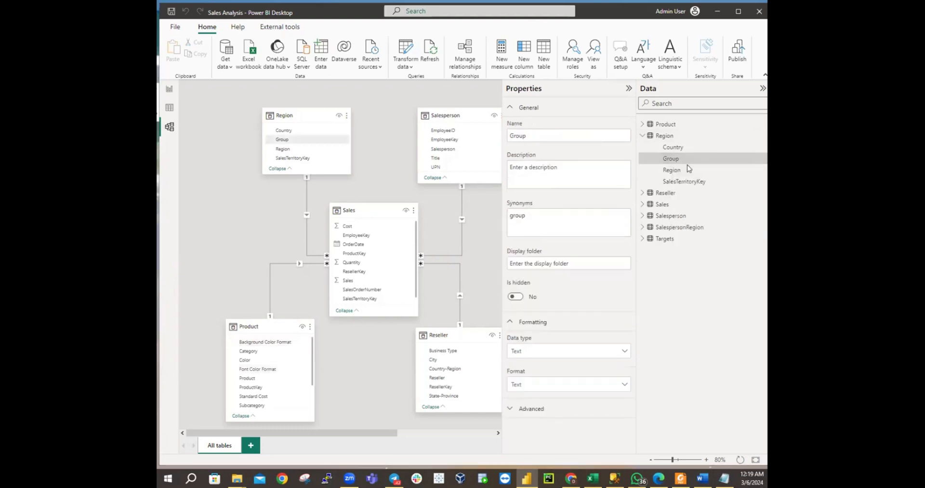
# Step: Rename the new Group hierarchy in the Region table as Regions
pyautogui.click(569, 136)
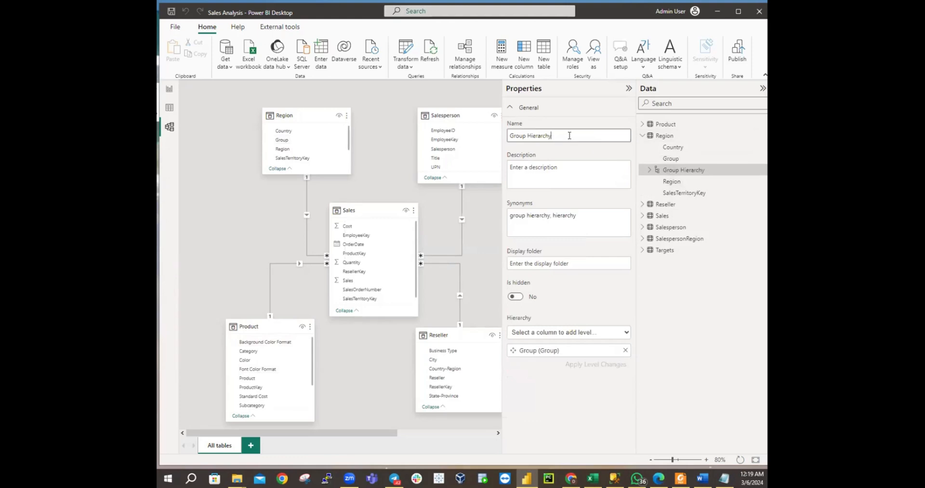
pyautogui.press('BackSpace')
pyautogui.press('BackSpace')
pyautogui.press('BackSpace')
pyautogui.press('BackSpace')
pyautogui.press('BackSpace')
pyautogui.press('BackSpace')
pyautogui.press('BackSpace')
pyautogui.press('BackSpace')
pyautogui.press('BackSpace')
pyautogui.press('BackSpace')
pyautogui.press('BackSpace')
pyautogui.press('BackSpace')
pyautogui.press('BackSpace')
pyautogui.press('BackSpace')
pyautogui.press('BackSpace')
pyautogui.write('Region')
pyautogui.press('Return')
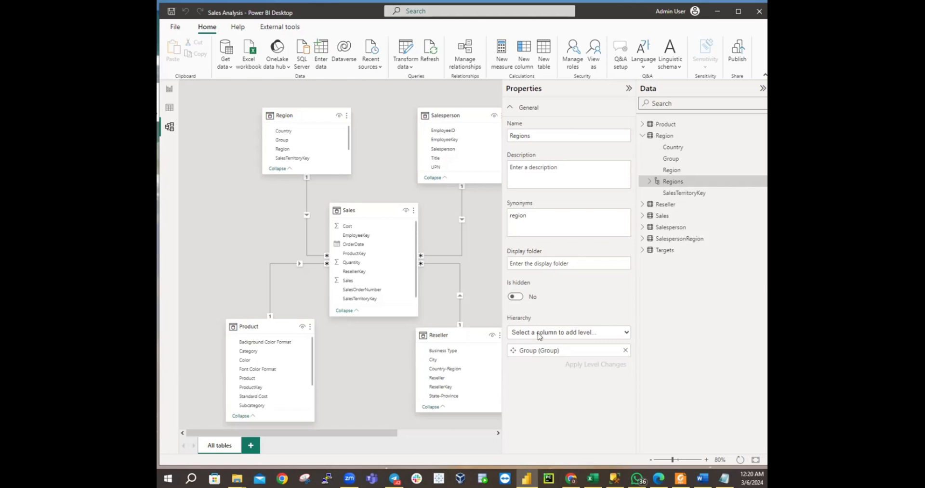
# Step: Add Country and Region as levels below Group in the Regions hierarchy and apply the level changes
pyautogui.click(561, 338)
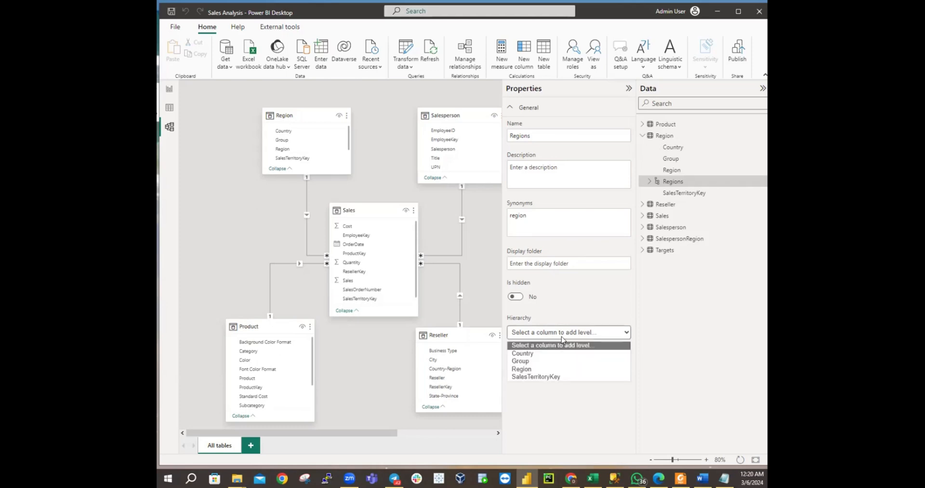
pyautogui.click(536, 353)
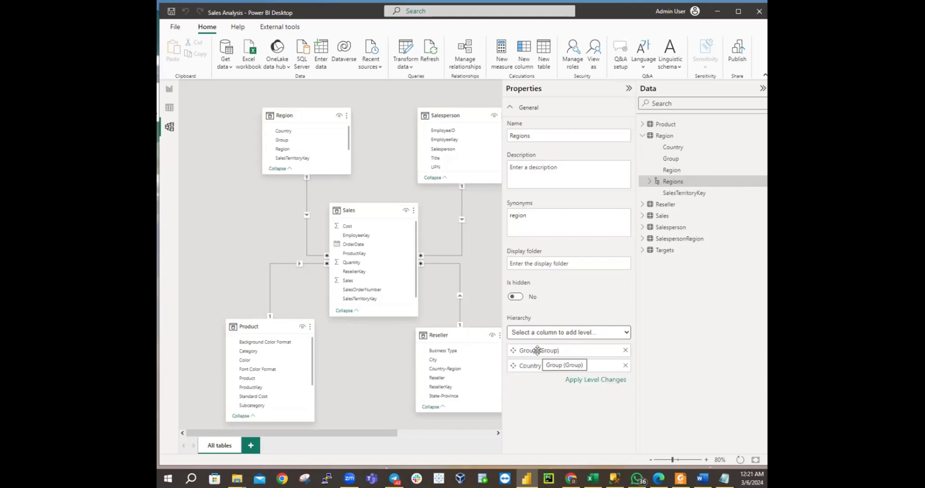
pyautogui.click(564, 332)
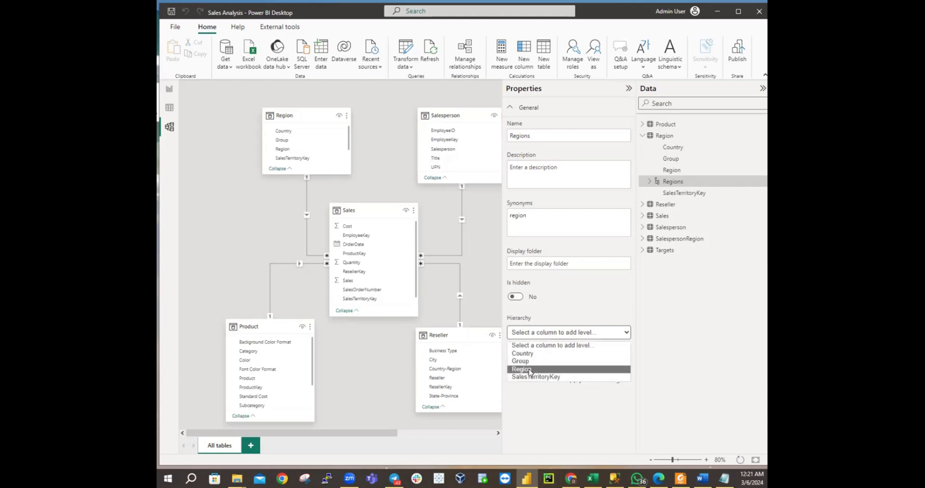
pyautogui.click(525, 368)
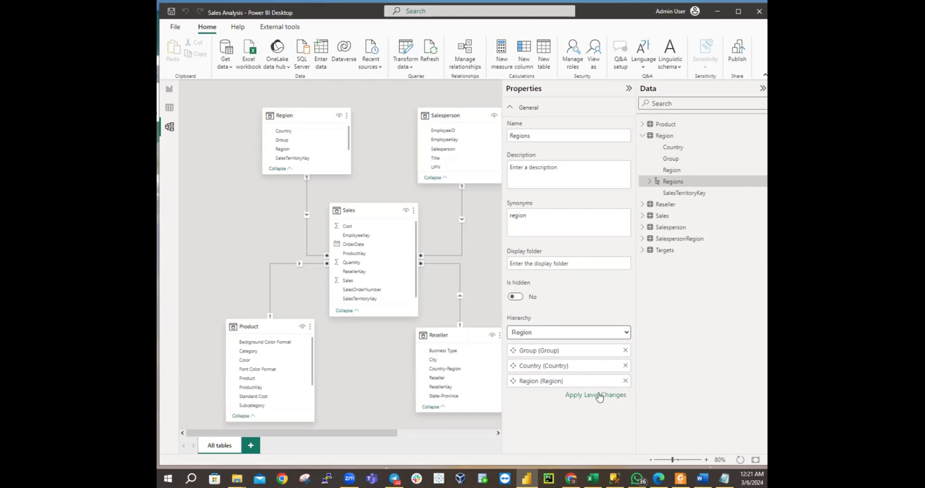
pyautogui.click(600, 396)
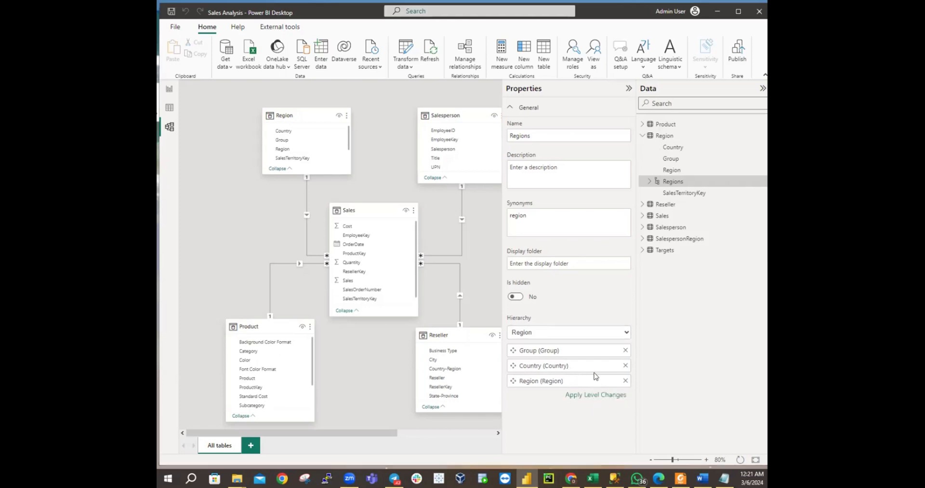
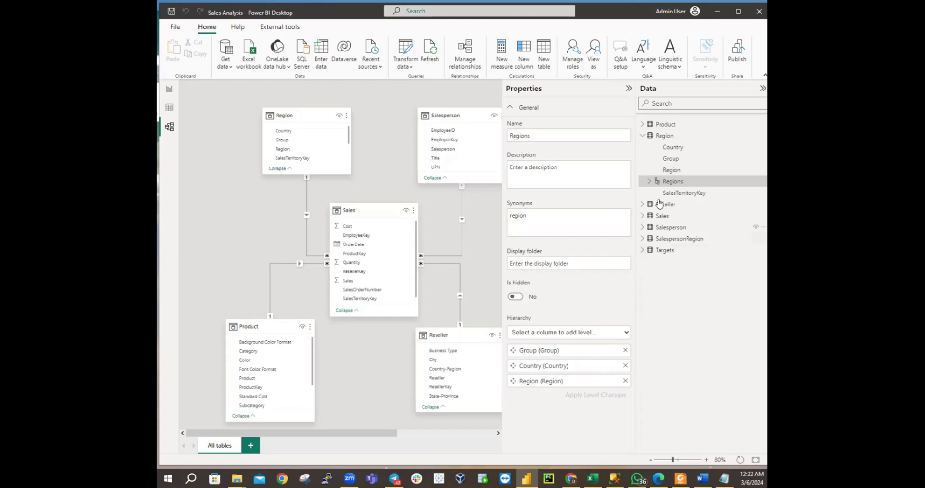
# Step: Delete the Regions hierarchy from the Region table and confirm the deletion
pyautogui.rightClick(666, 187)
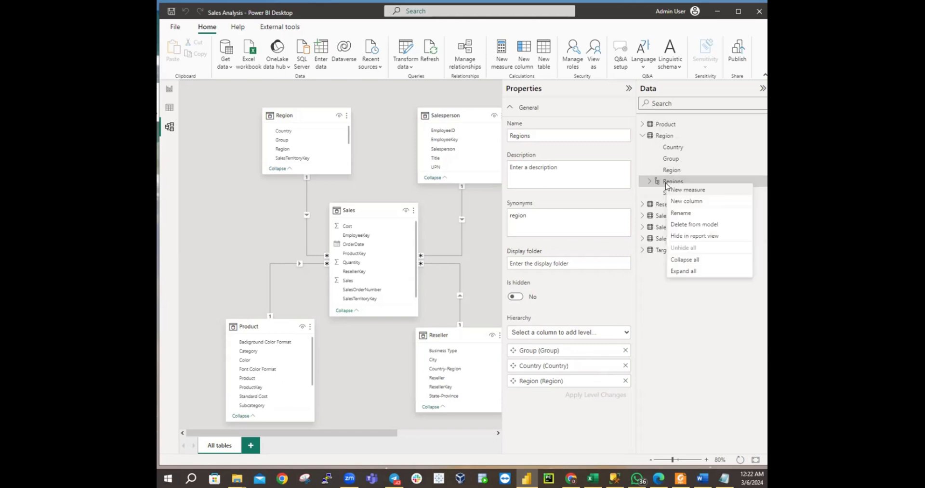
pyautogui.click(678, 228)
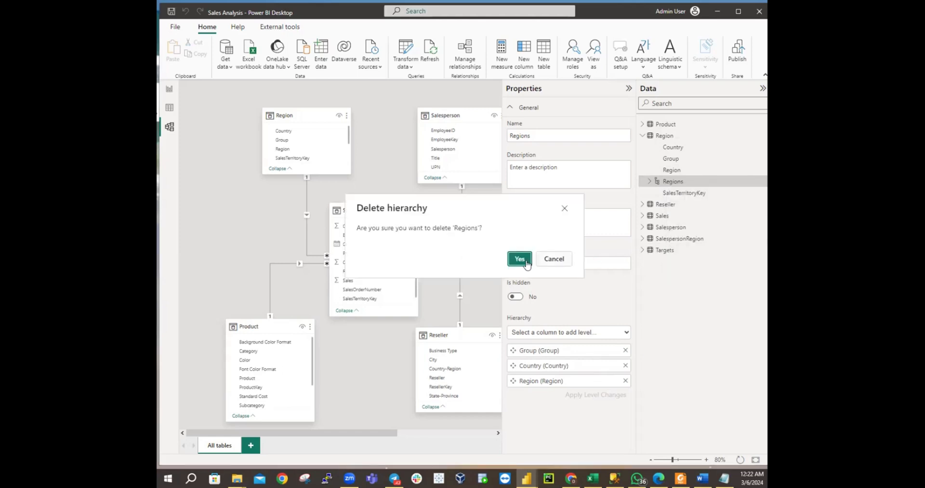
pyautogui.click(527, 264)
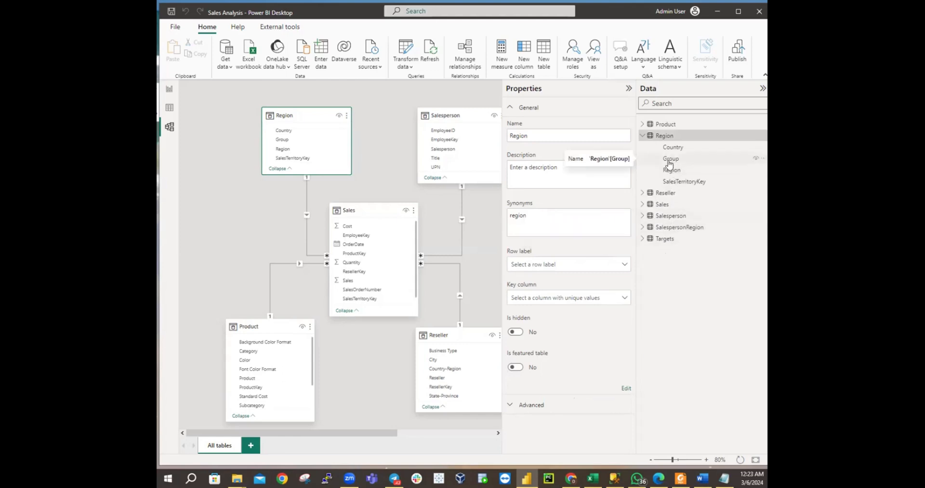
# Step: Recreate a hierarchy from the Region table's Group column and name it Regions
pyautogui.rightClick(671, 161)
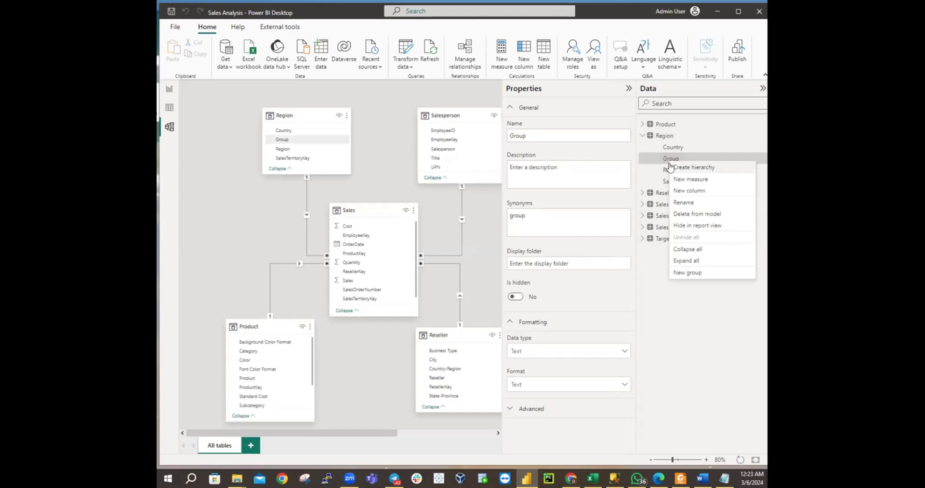
pyautogui.click(687, 170)
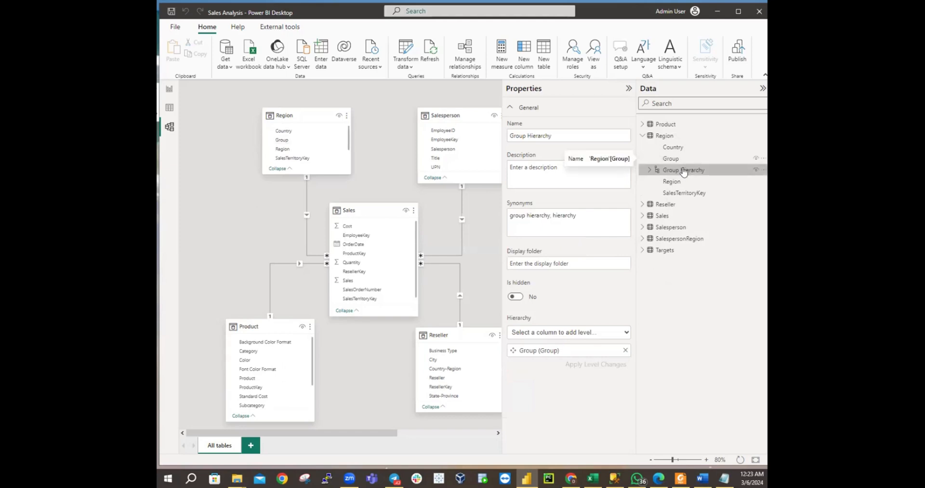
pyautogui.moveTo(554, 136); pyautogui.dragTo(491, 137)
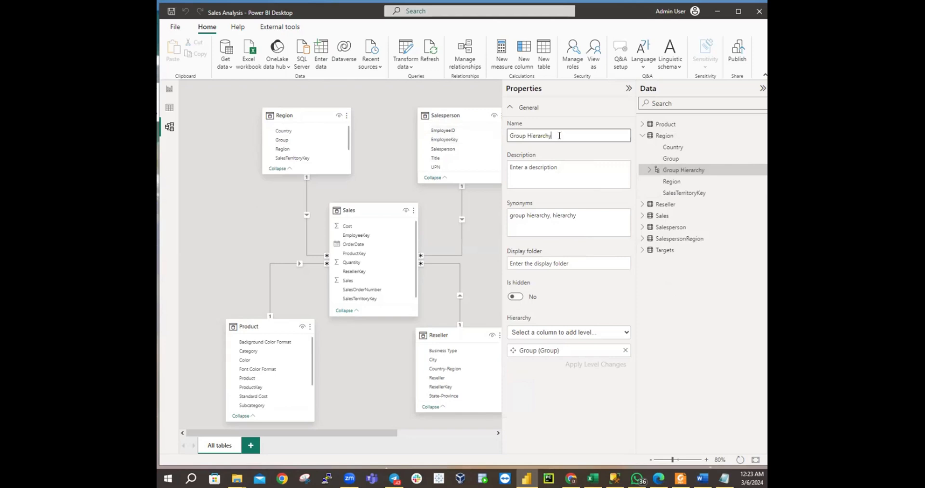
pyautogui.moveTo(537, 134); pyautogui.dragTo(511, 136)
pyautogui.write('Regions')
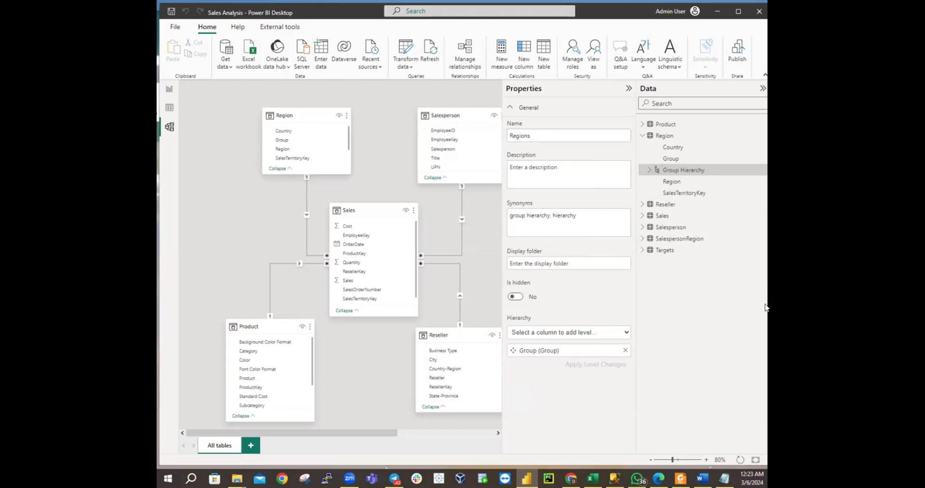
pyautogui.press('Return')
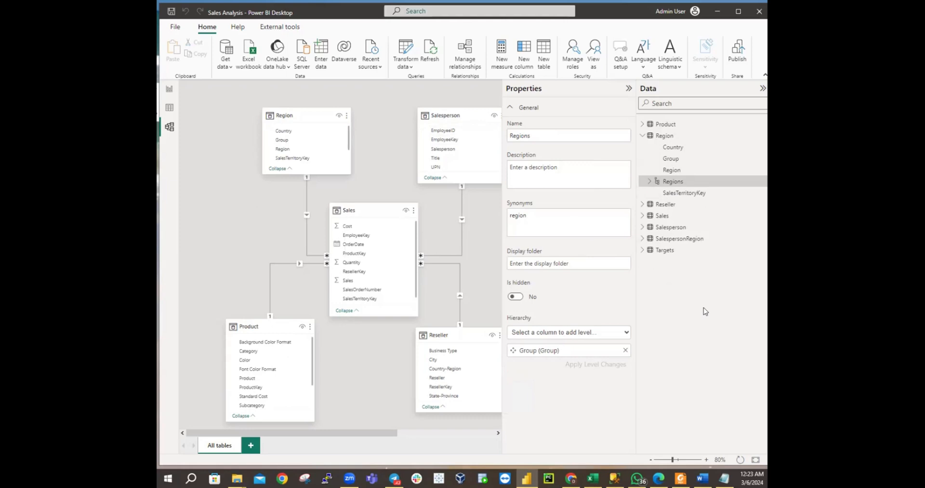
# Step: Add the Country and Region columns as levels below Group in the recreated Regions hierarchy and apply the changes
pyautogui.click(588, 336)
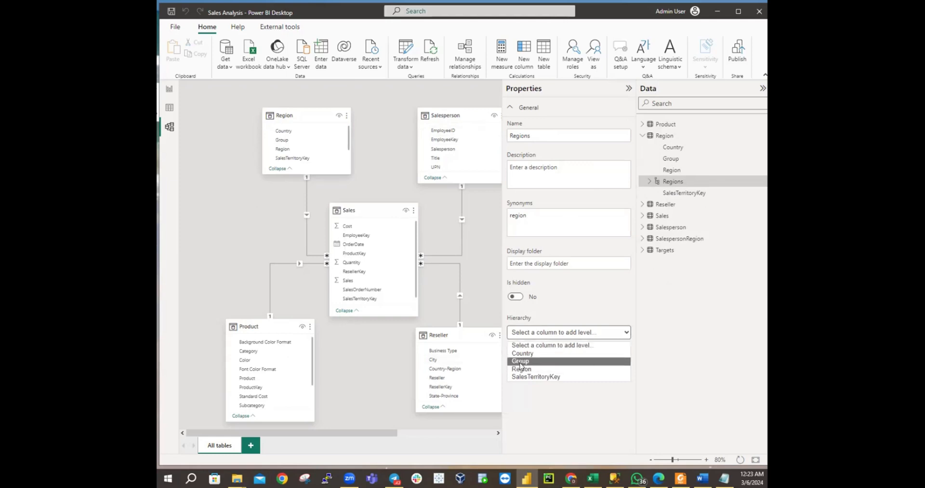
pyautogui.click(520, 362)
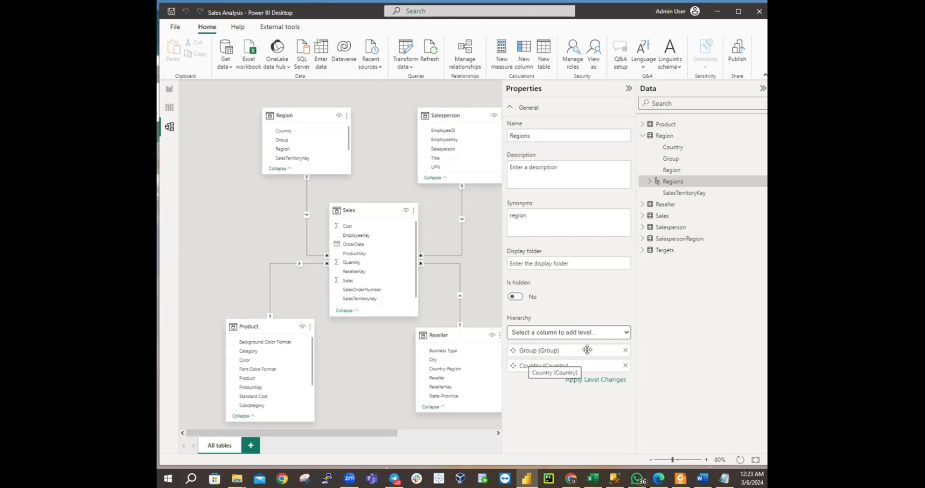
pyautogui.click(578, 333)
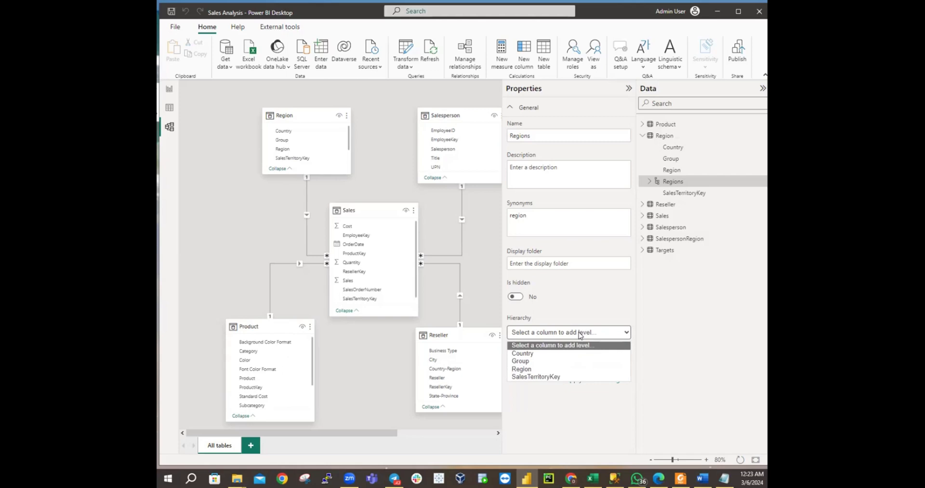
pyautogui.click(527, 368)
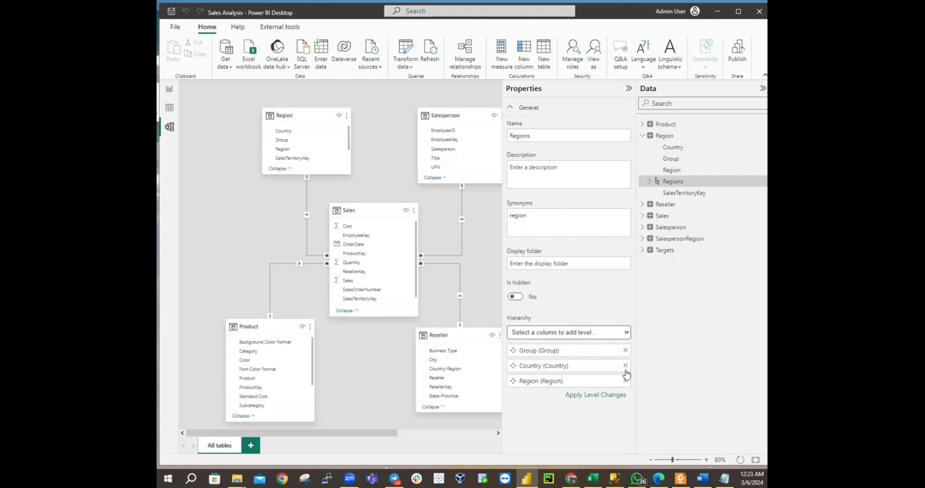
pyautogui.click(587, 396)
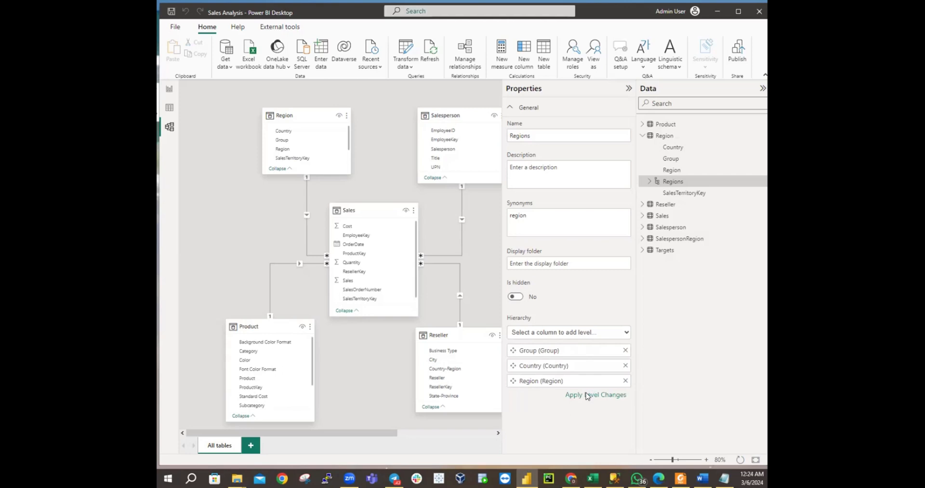
pyautogui.click(587, 396)
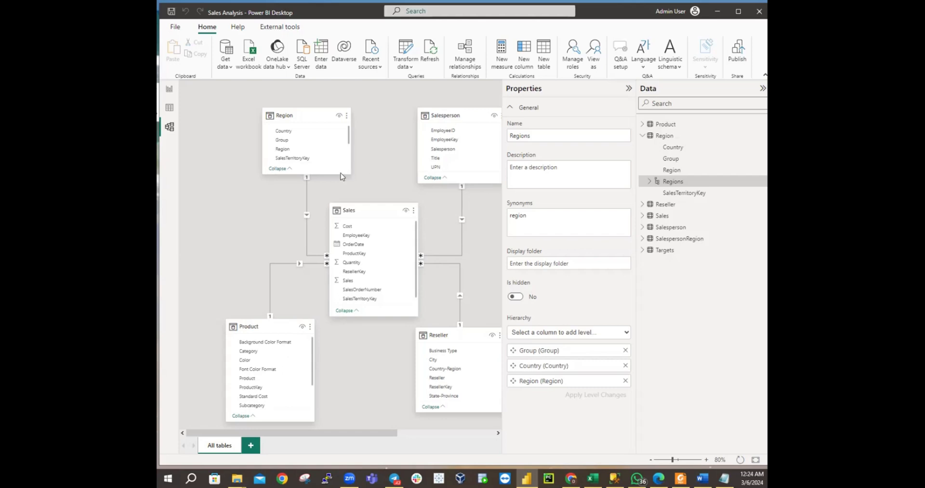
# Step: Examine the levels inside the Regions hierarchy and compare them with the Region table's own Country and Group columns
pyautogui.click(648, 182)
pyautogui.click(673, 205)
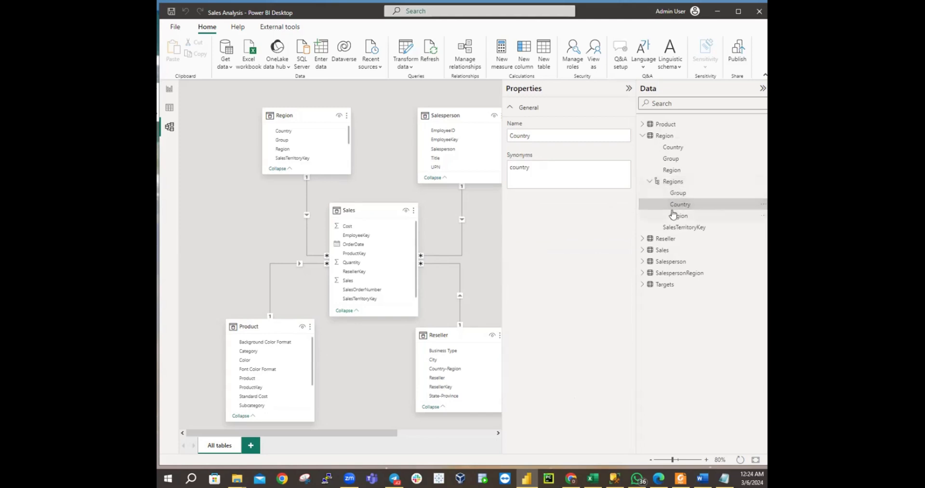
pyautogui.click(671, 149)
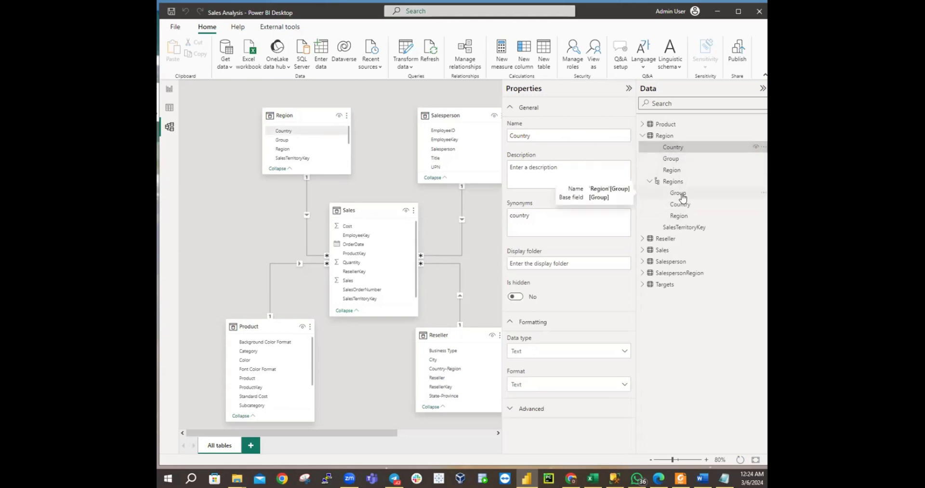
pyautogui.click(679, 194)
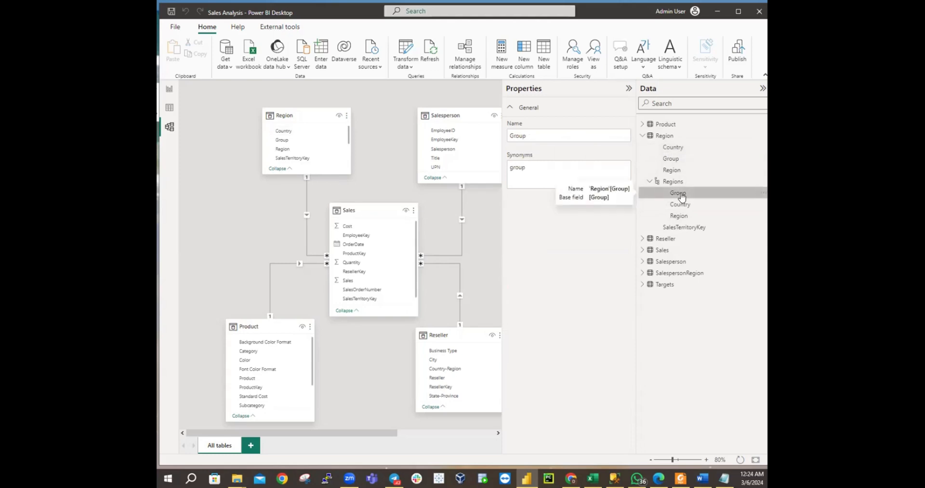
pyautogui.click(668, 160)
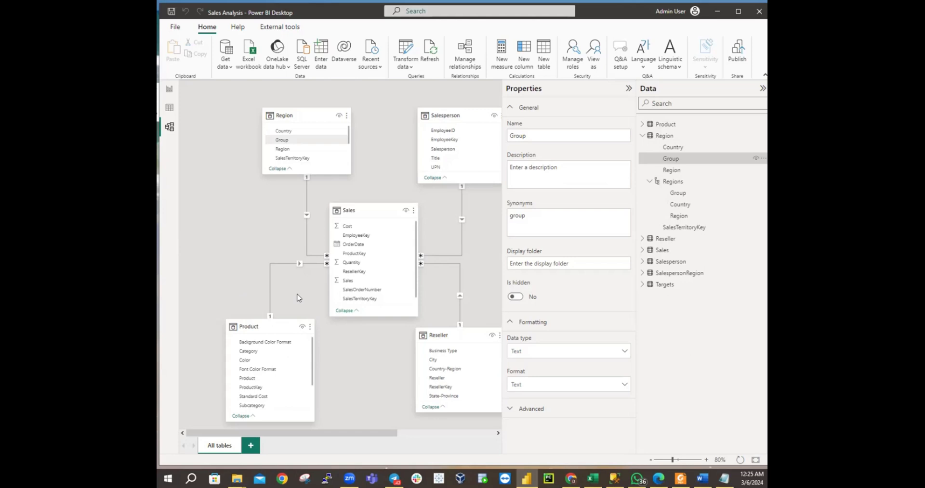
pyautogui.click(649, 182)
# Step: Set the data category of the Region table's Country column to Country/Region
pyautogui.click(676, 147)
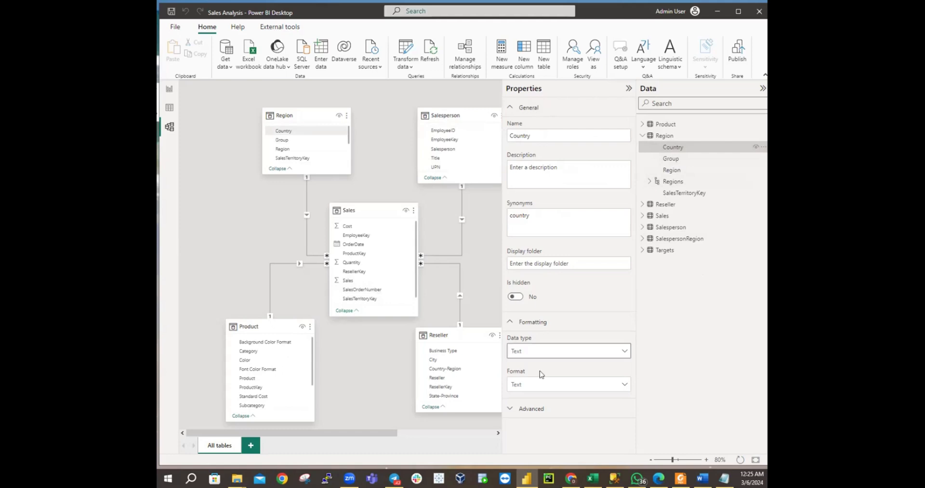
pyautogui.click(510, 412)
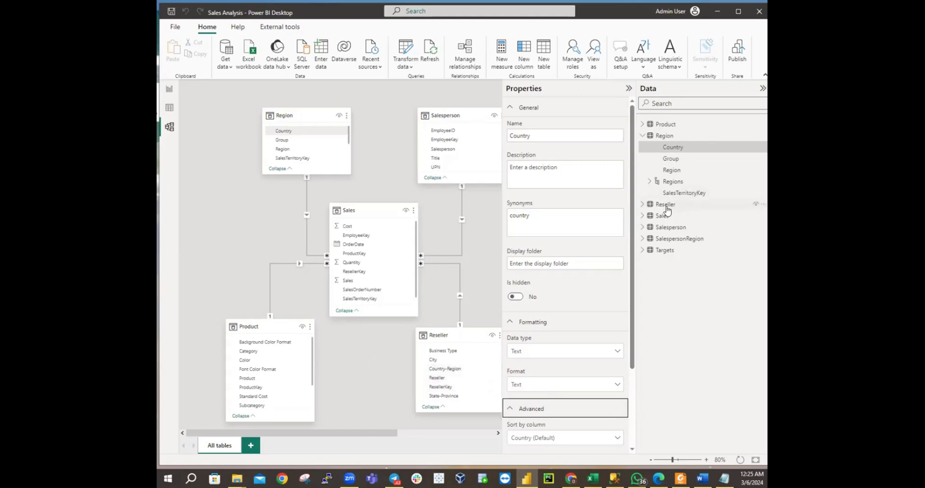
pyautogui.moveTo(667, 209)
pyautogui.scroll(-2, 553, 384)
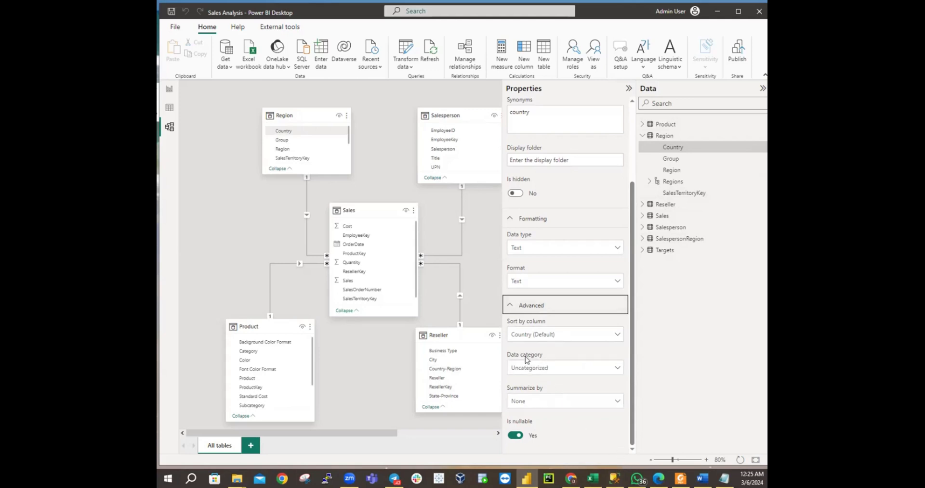
pyautogui.click(552, 373)
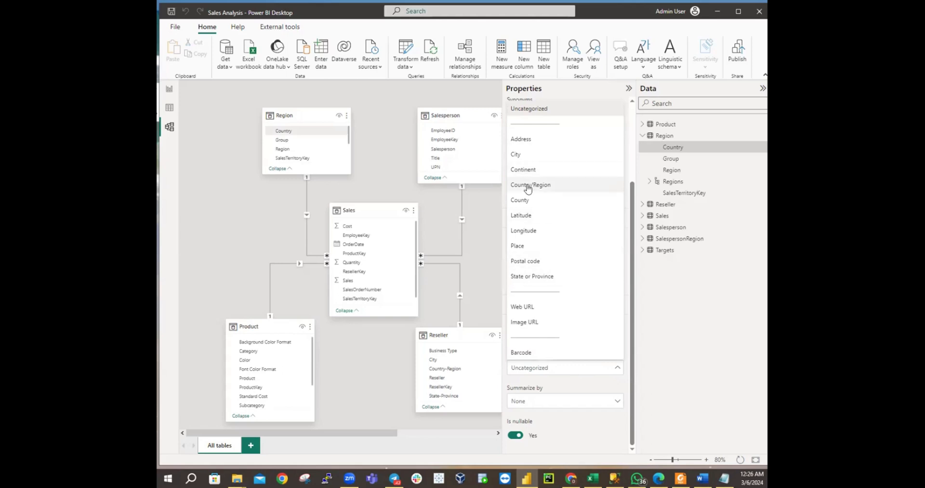
pyautogui.click(528, 187)
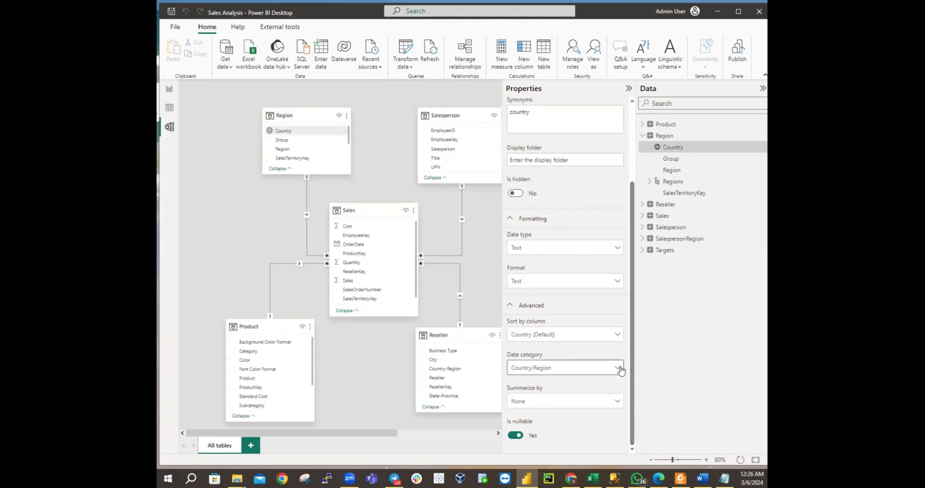
pyautogui.click(509, 308)
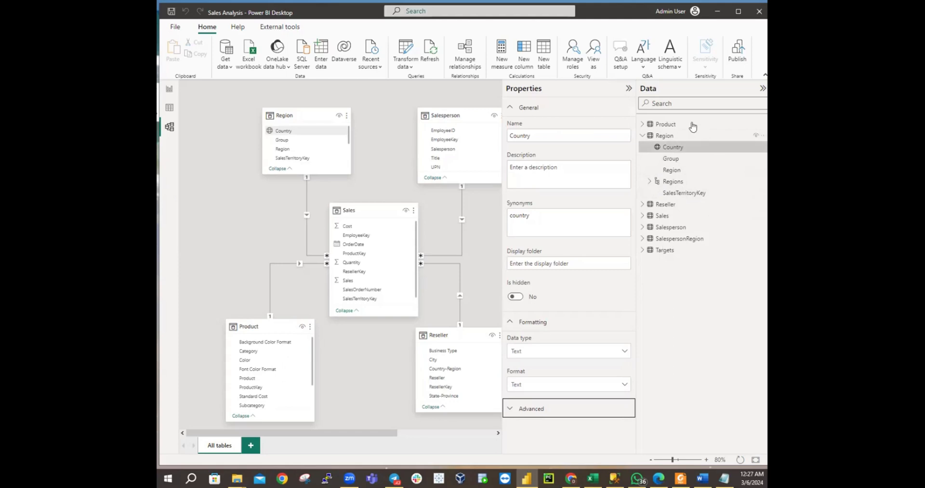
# Step: Add State-Province, City and Reseller as levels below Country-Region in the Reseller table's Geography hierarchy, apply them and check the level order
pyautogui.click(642, 137)
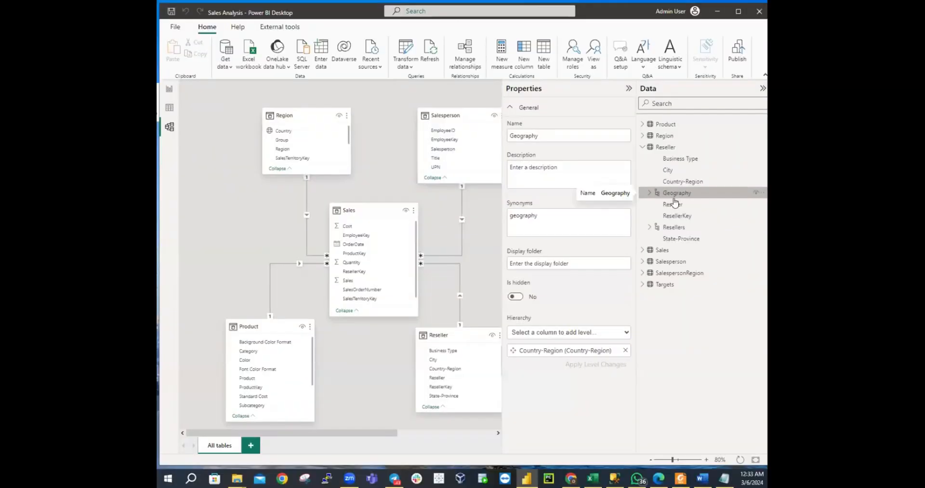
pyautogui.click(553, 336)
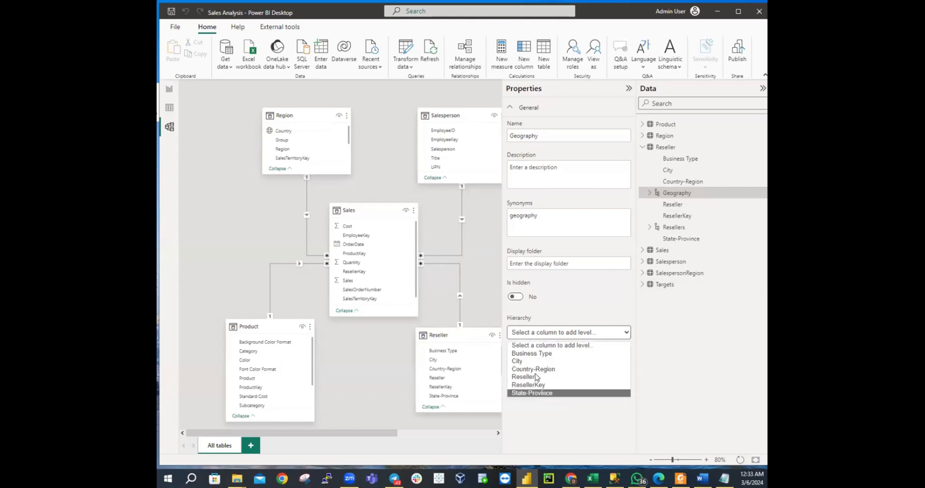
pyautogui.click(537, 393)
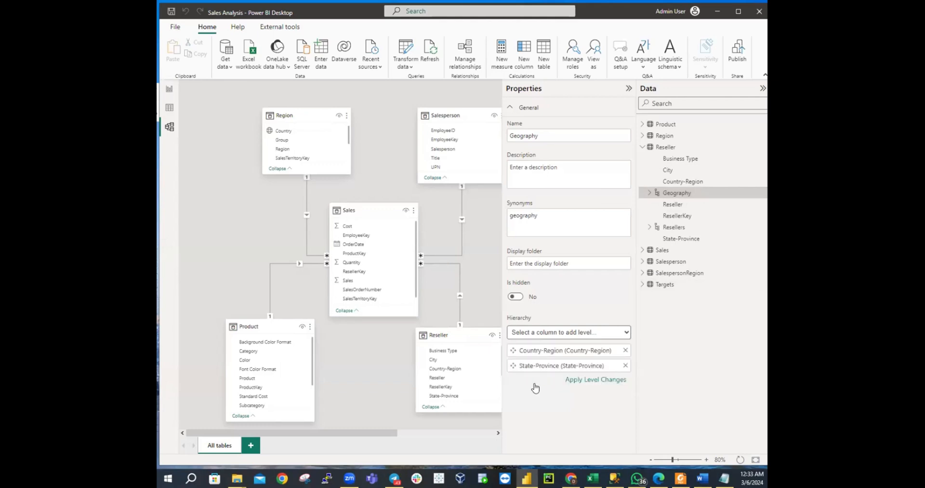
pyautogui.click(544, 333)
pyautogui.click(535, 361)
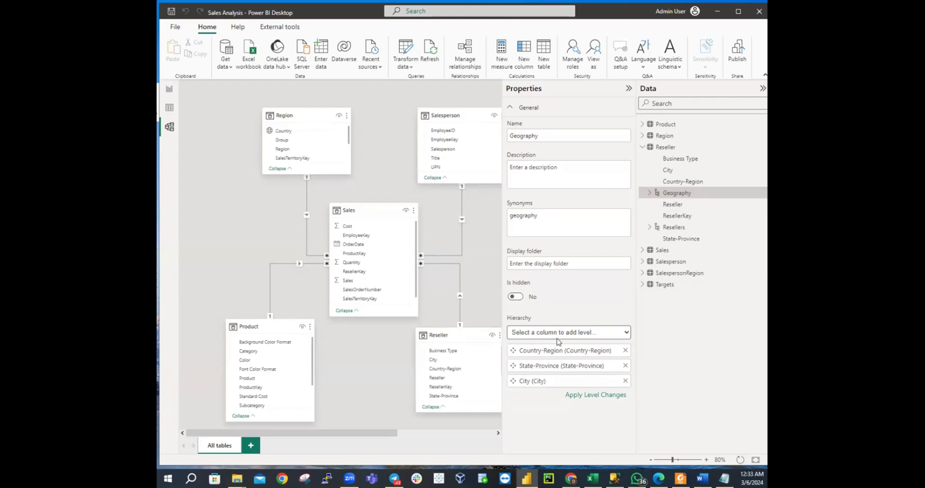
pyautogui.click(556, 335)
pyautogui.click(539, 376)
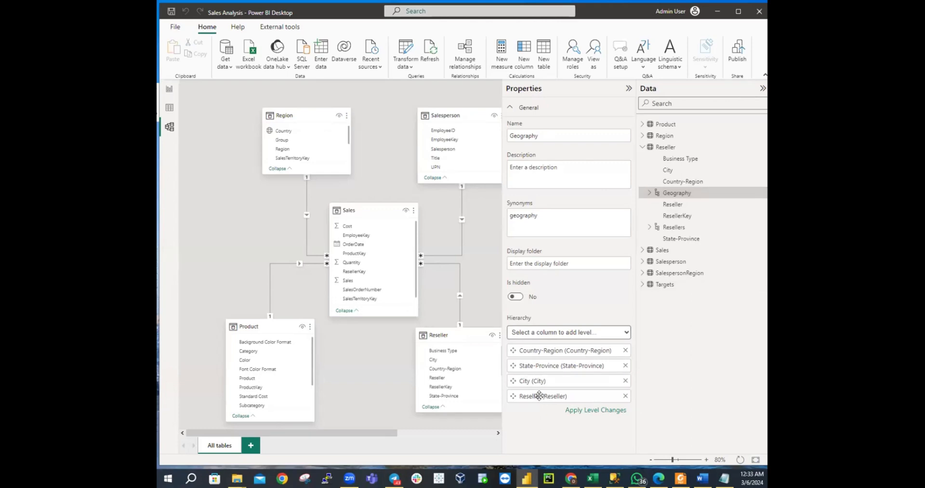
pyautogui.click(588, 411)
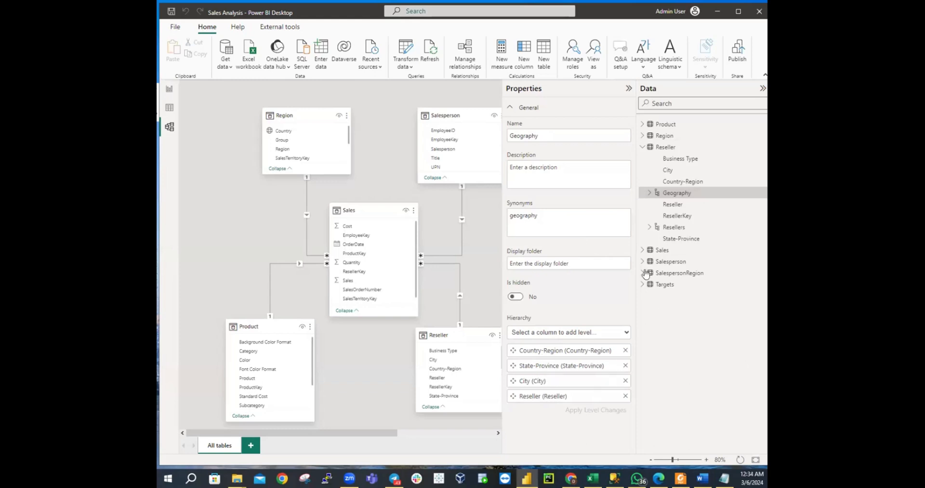
pyautogui.click(649, 194)
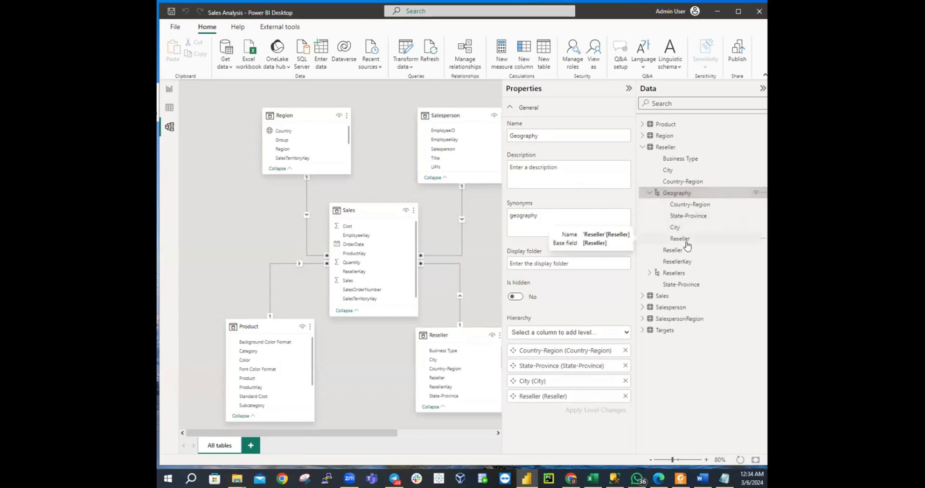
pyautogui.click(649, 193)
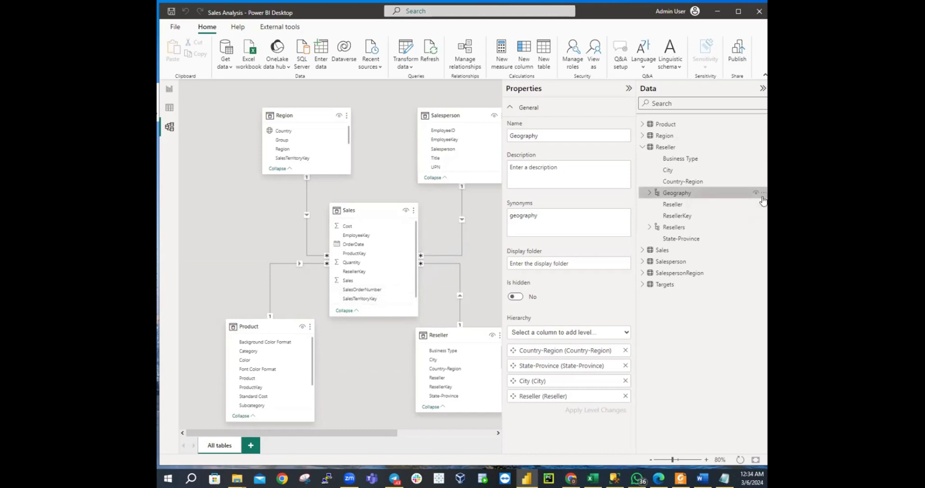
# Step: Set the data category of the Reseller table's Country-Region column to Country/Region
pyautogui.rightClick(680, 183)
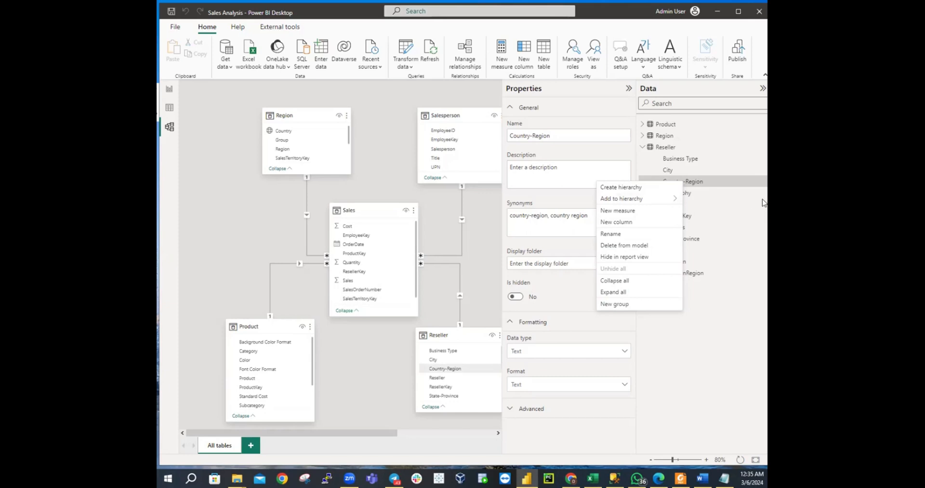
pyautogui.click(680, 207)
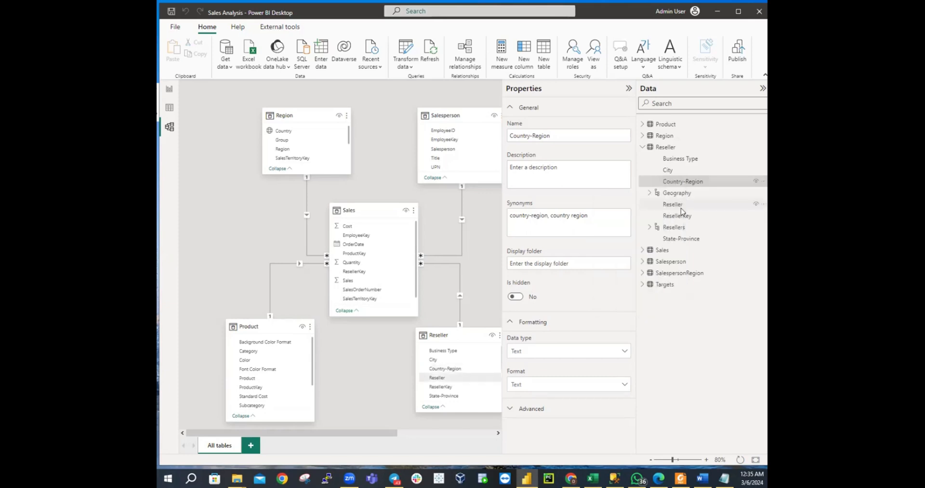
pyautogui.rightClick(683, 183)
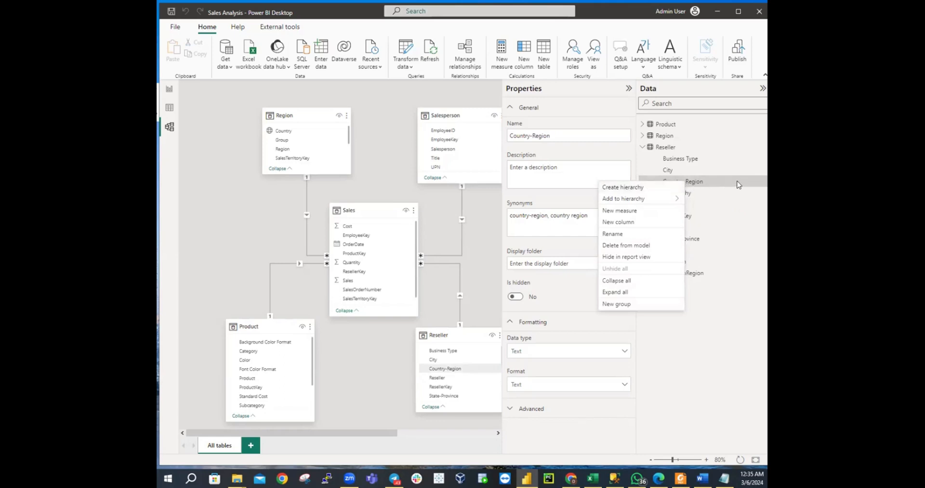
pyautogui.click(690, 186)
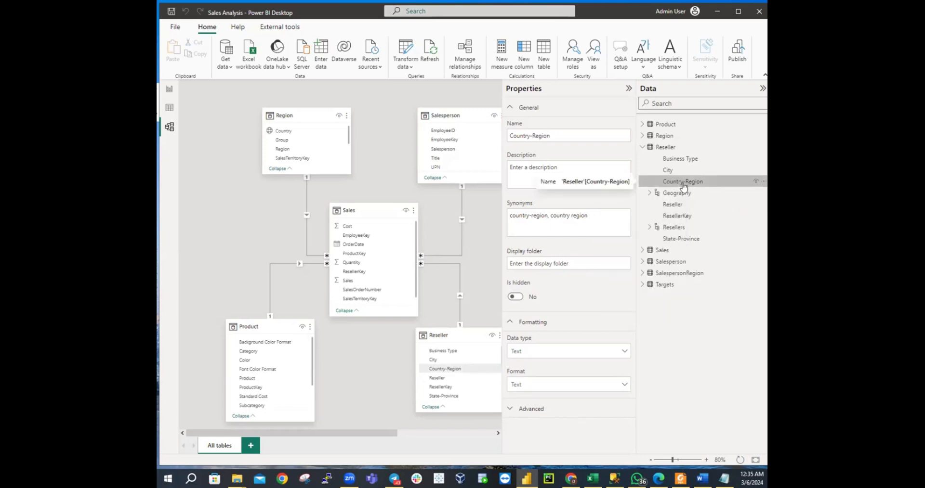
pyautogui.click(510, 410)
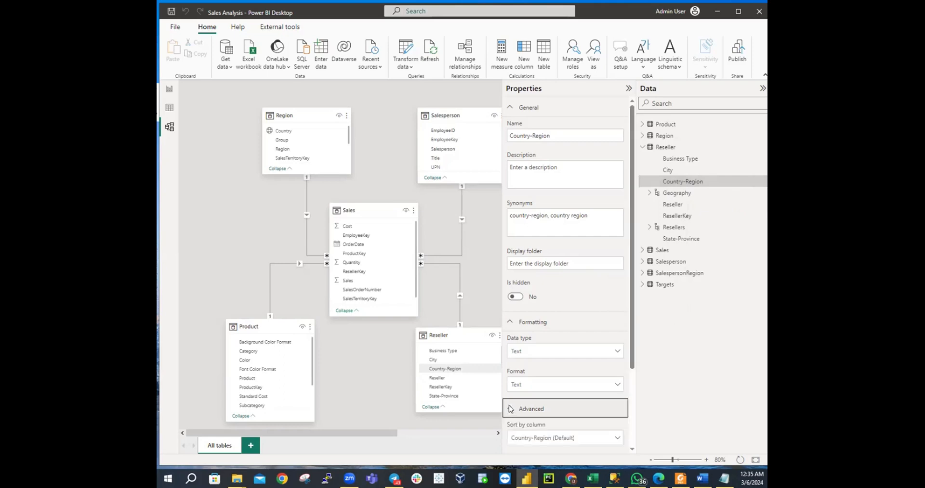
pyautogui.scroll(-2, 566, 350)
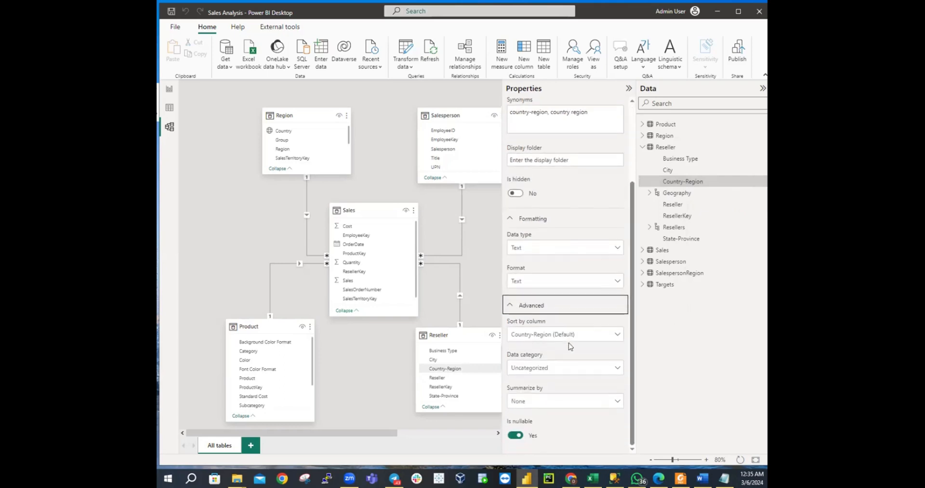
pyautogui.click(534, 371)
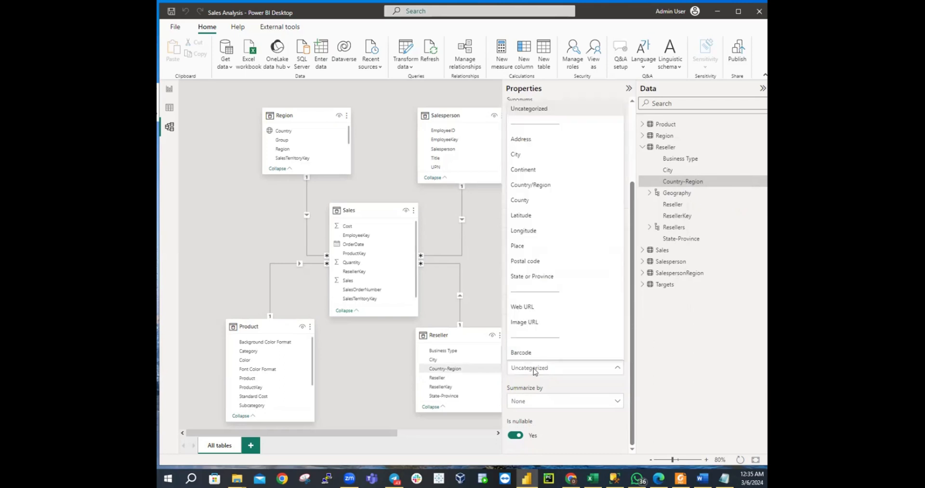
pyautogui.click(534, 185)
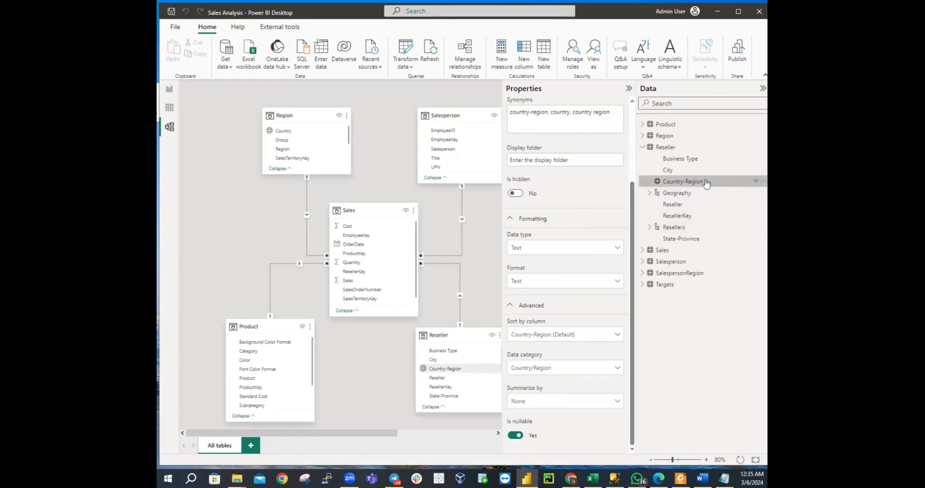
# Step: Set the data category of the Reseller table's State-Province column to State or Province
pyautogui.click(679, 239)
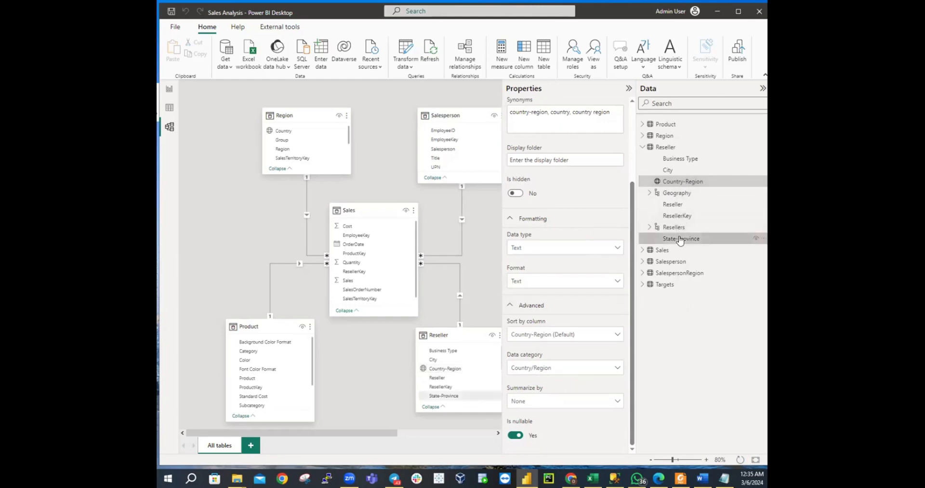
pyautogui.click(542, 369)
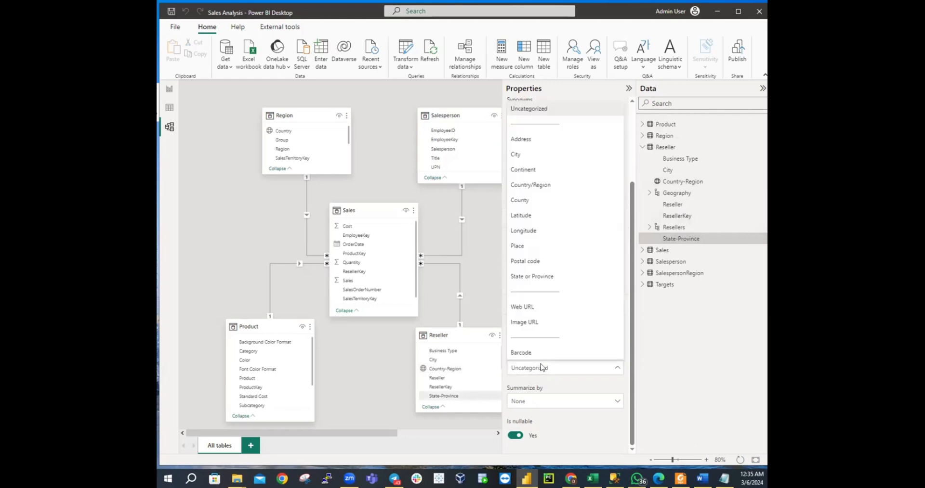
pyautogui.click(535, 276)
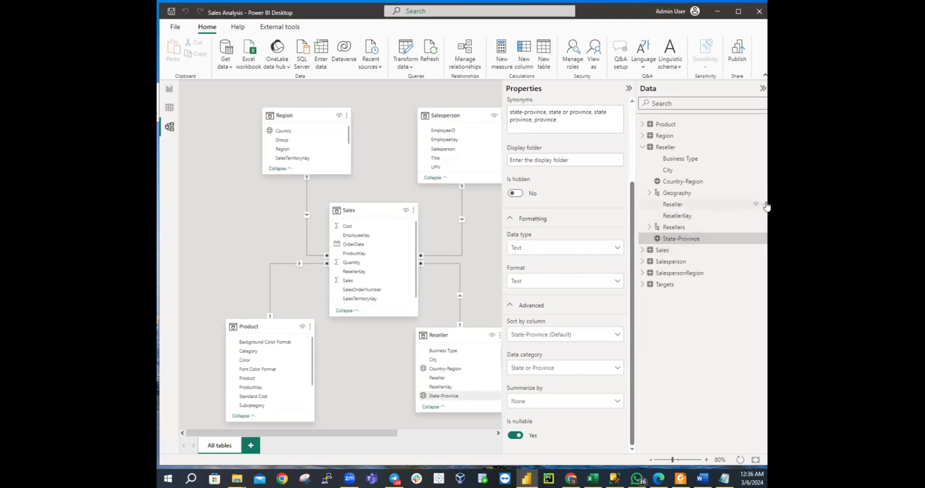
# Step: Set the data category of the Reseller table's City column to City and collapse the table's field list
pyautogui.click(667, 168)
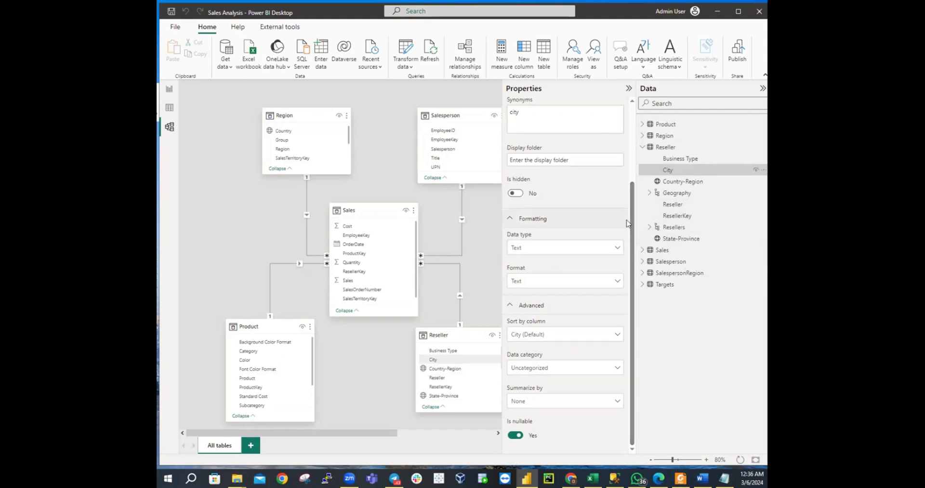
pyautogui.click(537, 368)
pyautogui.click(533, 292)
pyautogui.click(641, 147)
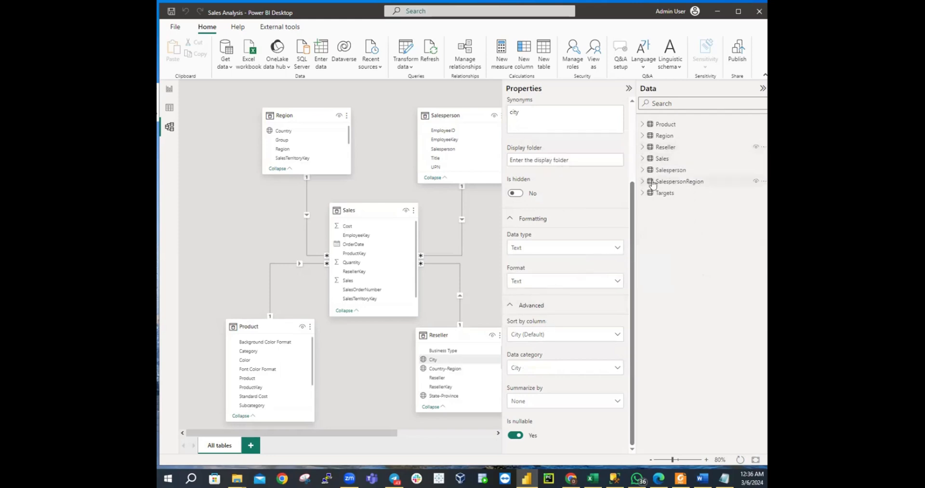
# Step: Give the Sales table's Cost column the description "Based on Standard Cost"
pyautogui.click(642, 160)
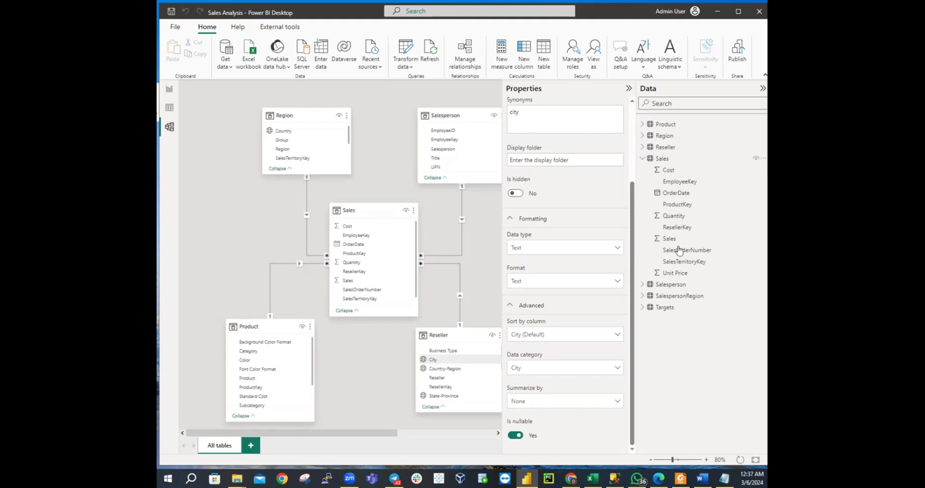
pyautogui.click(668, 171)
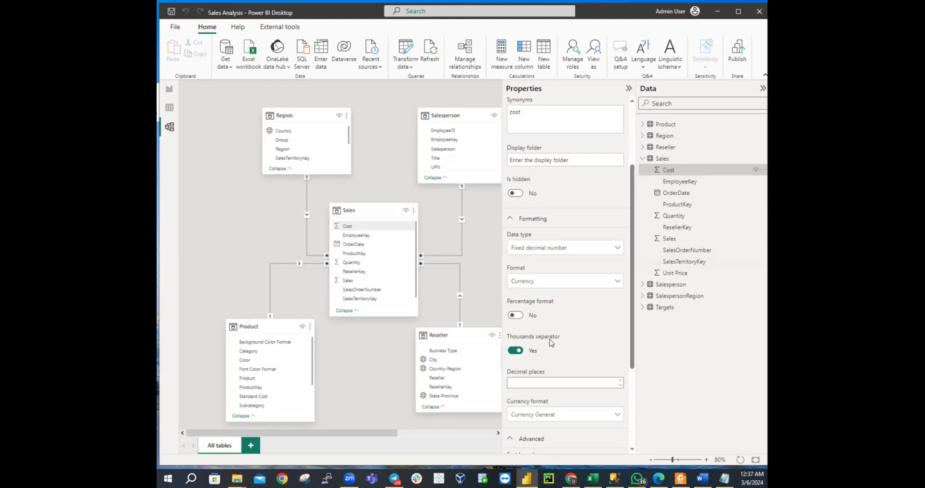
pyautogui.scroll(-5, 557, 340)
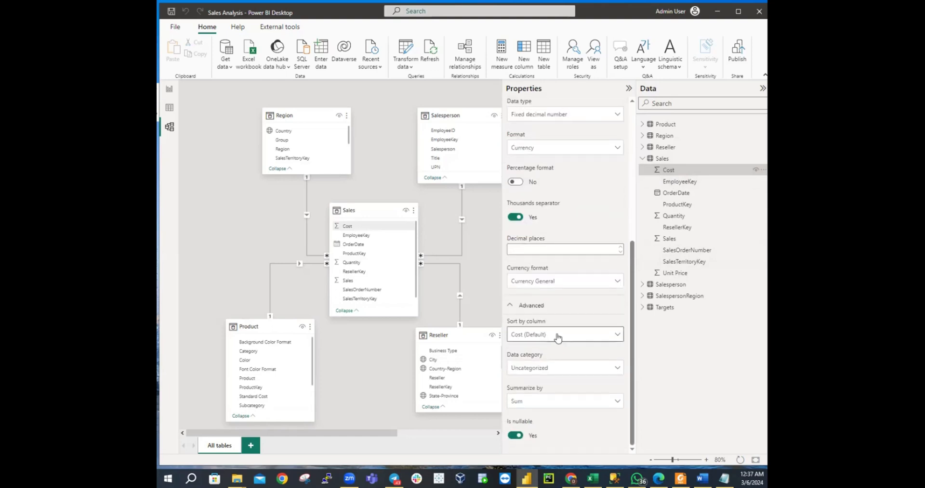
pyautogui.scroll(8, 574, 309)
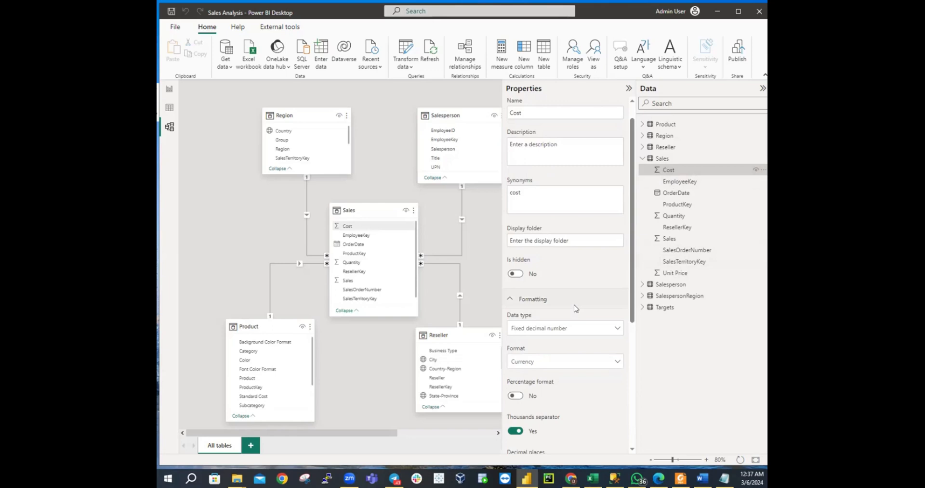
pyautogui.click(561, 143)
pyautogui.write('Based')
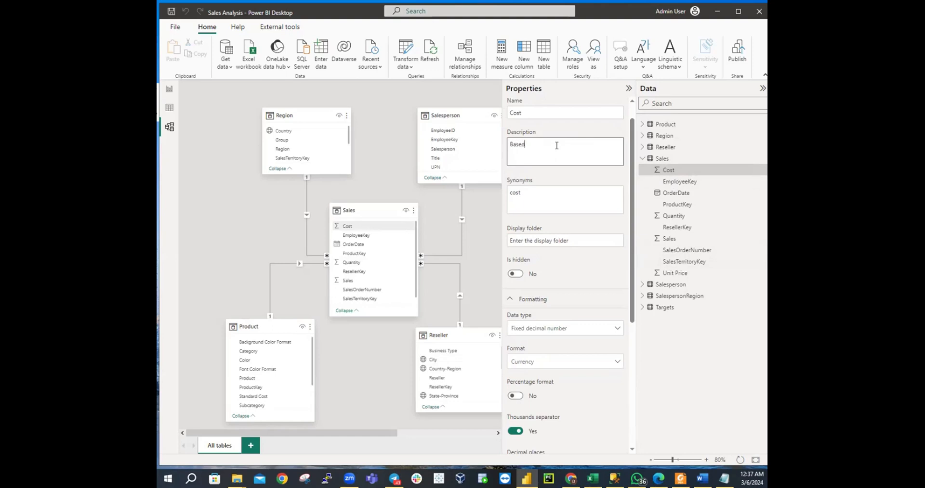
pyautogui.write(' on Standard Cost')
pyautogui.click(588, 177)
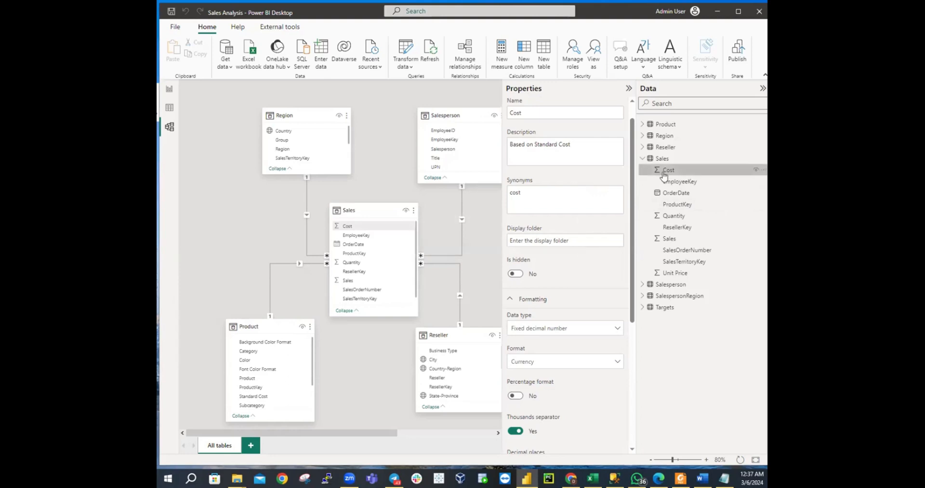
pyautogui.moveTo(664, 176)
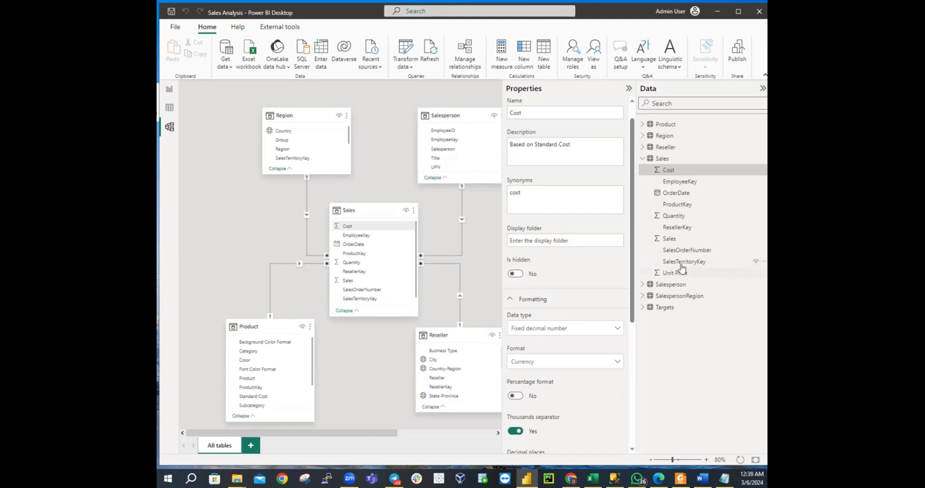
# Step: Turn on the thousands separator in the formatting of the Sales table's Quantity column
pyautogui.click(675, 215)
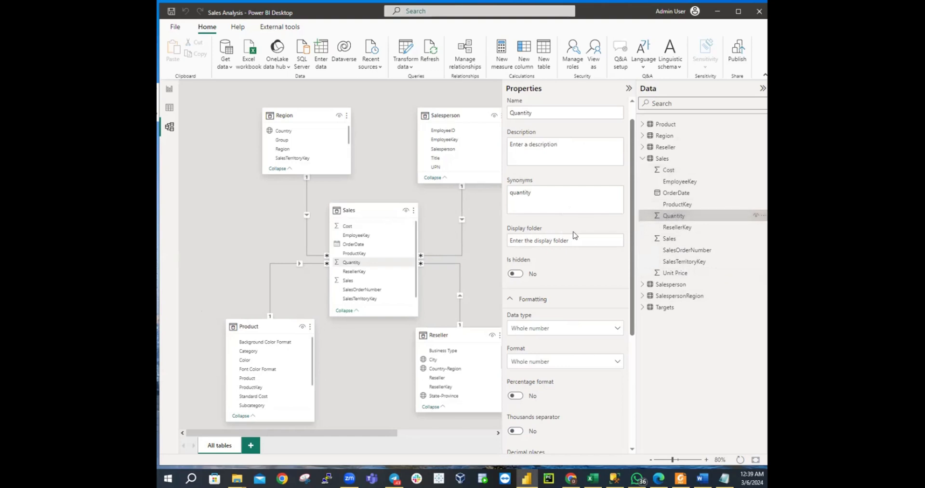
pyautogui.scroll(-3, 577, 235)
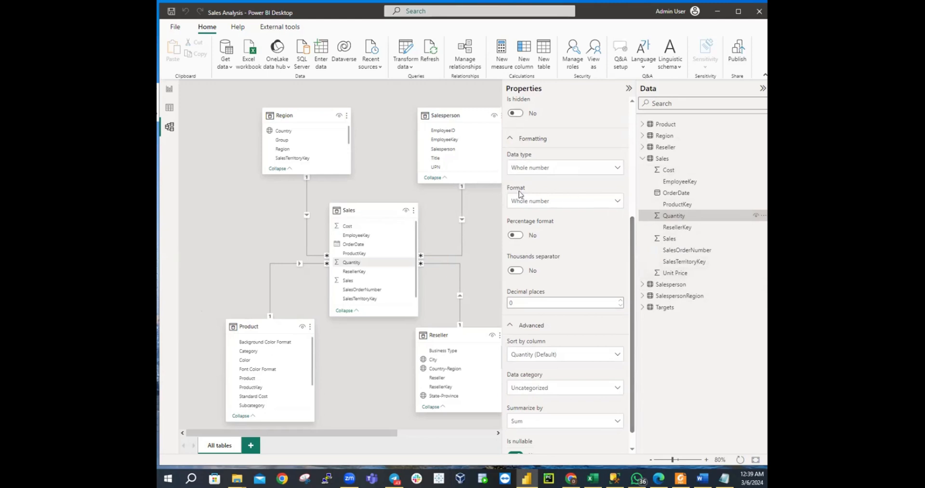
pyautogui.scroll(-1, 543, 259)
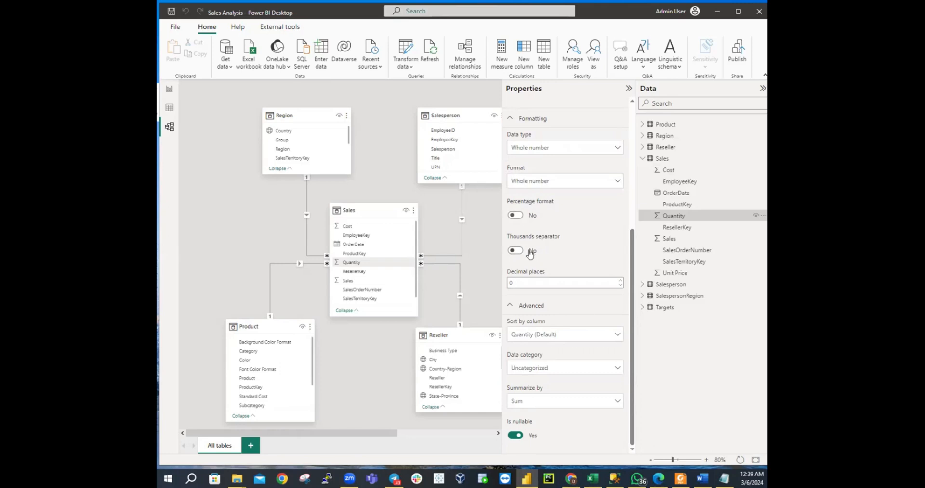
pyautogui.click(510, 301)
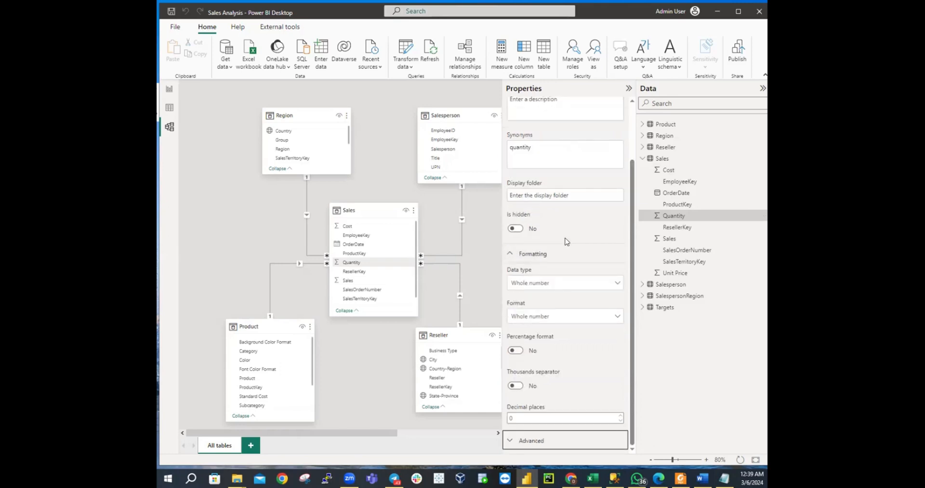
pyautogui.scroll(2, 566, 242)
pyautogui.scroll(-2, 567, 242)
pyautogui.click(512, 254)
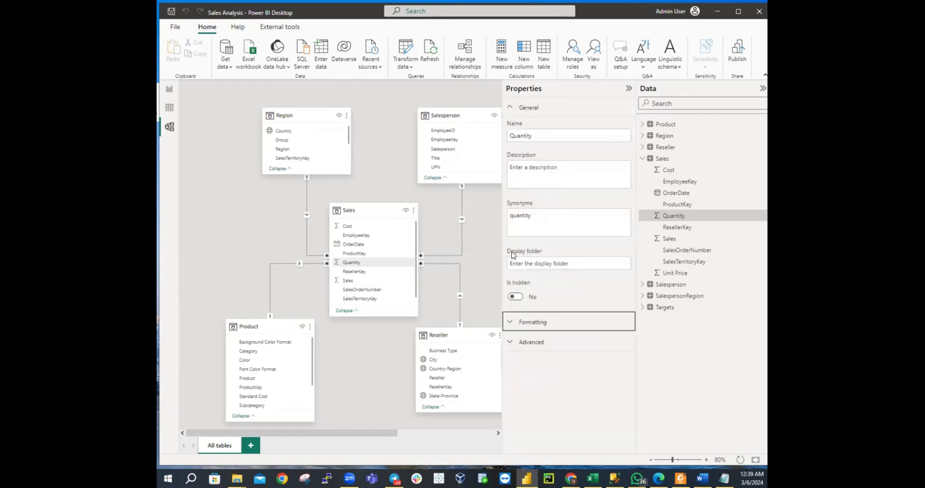
pyautogui.click(511, 321)
pyautogui.scroll(-2, 562, 326)
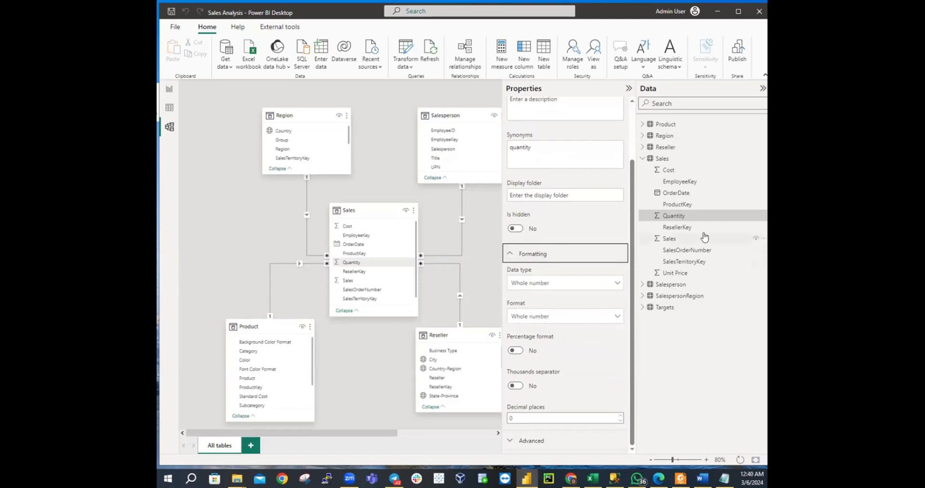
pyautogui.click(683, 218)
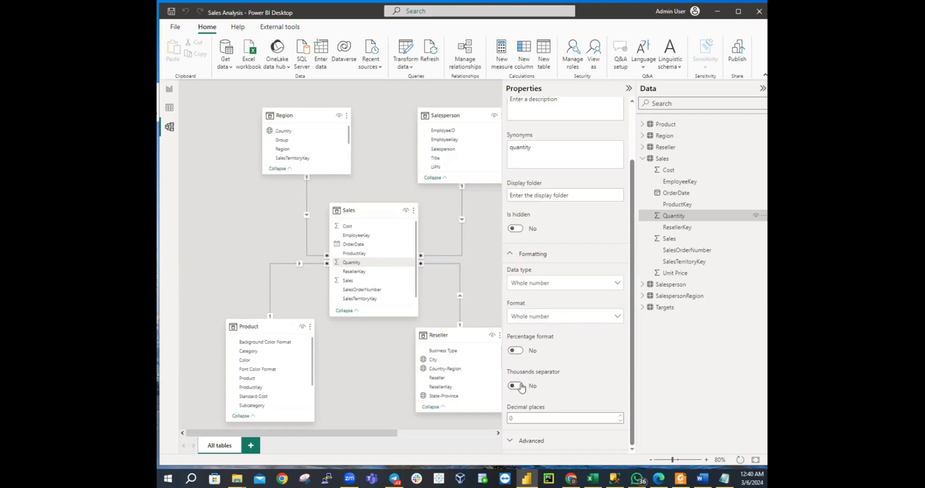
pyautogui.click(515, 386)
# Step: Set the decimal places of the Sales table's Unit Price column to 2
pyautogui.click(668, 275)
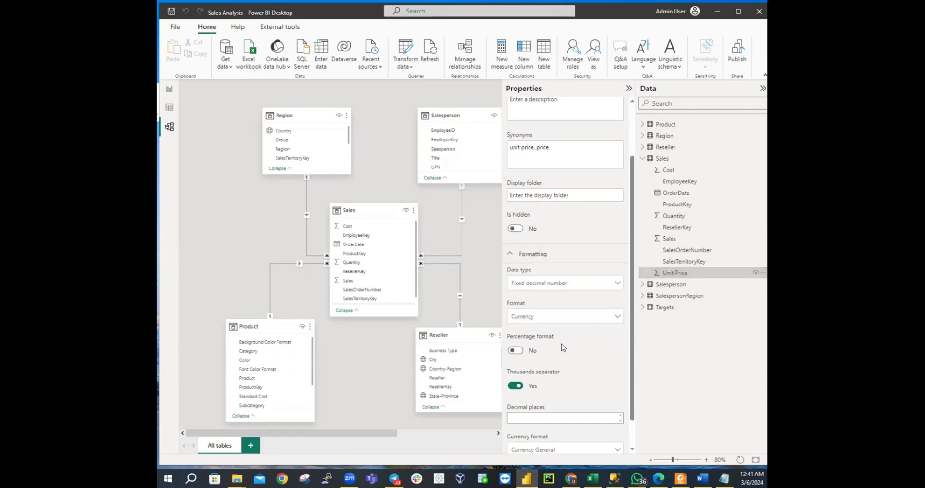
pyautogui.scroll(-1, 574, 298)
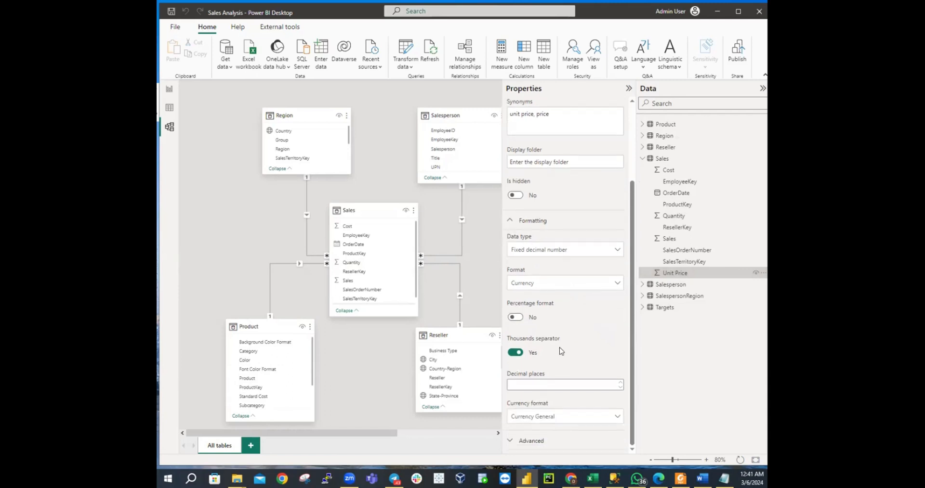
pyautogui.click(550, 384)
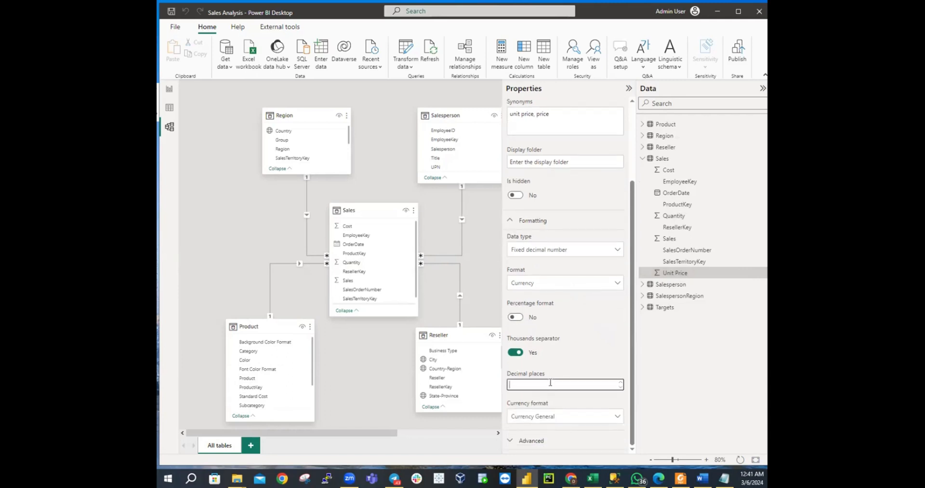
pyautogui.write('2')
pyautogui.press('Return')
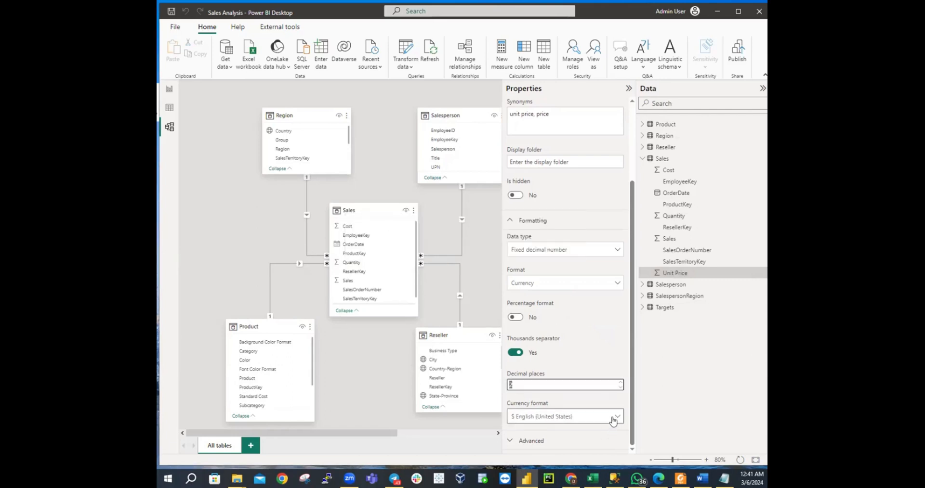
pyautogui.click(607, 378)
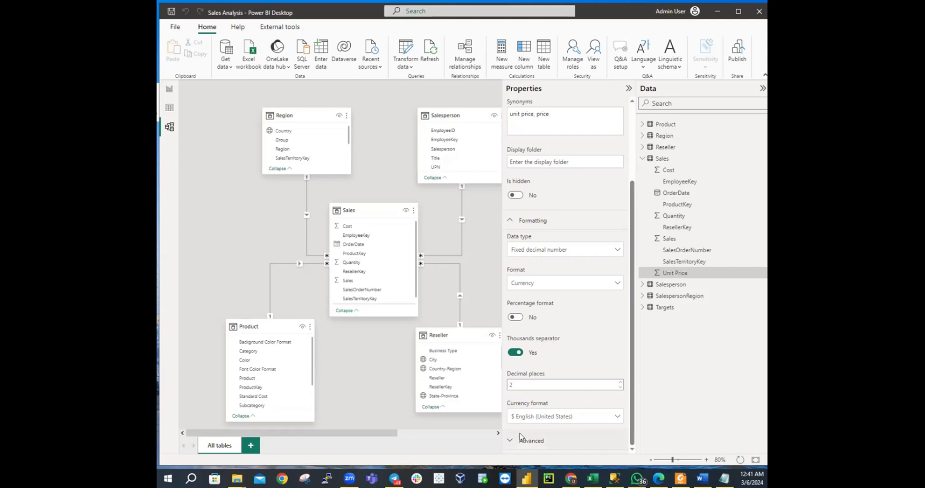
# Step: Set the Sales table's Unit Price column to summarize by Average and collapse the table's field list
pyautogui.click(509, 440)
pyautogui.scroll(-2, 592, 385)
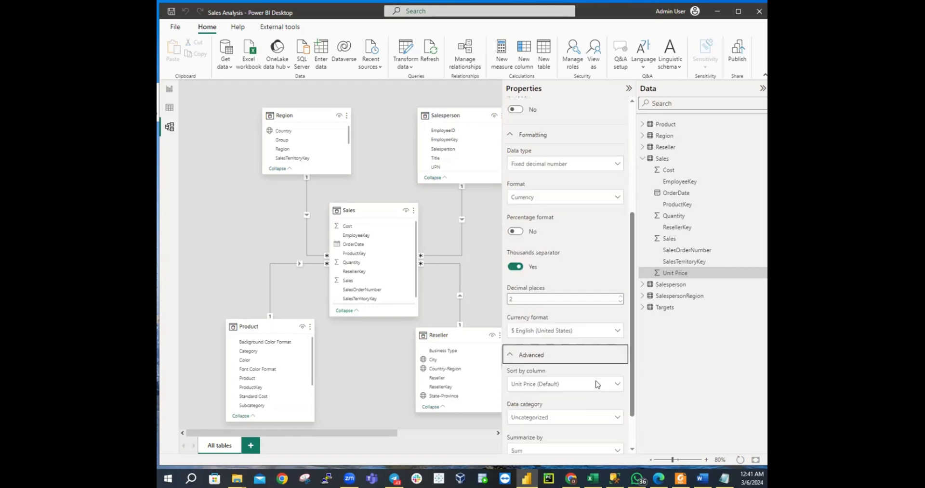
pyautogui.scroll(-1, 597, 383)
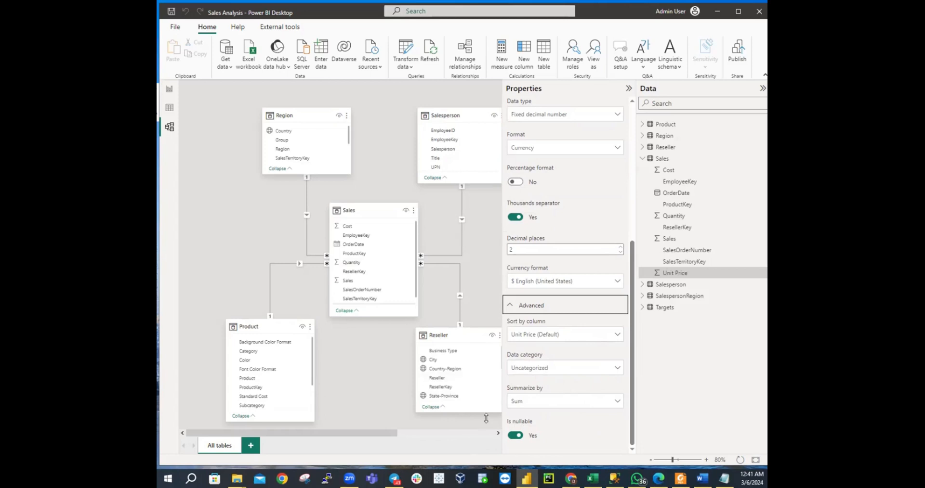
pyautogui.click(536, 407)
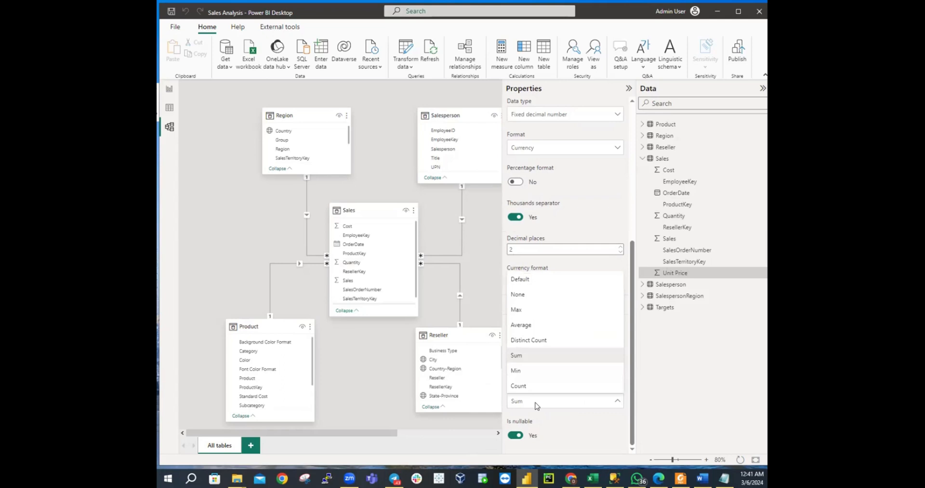
pyautogui.click(529, 325)
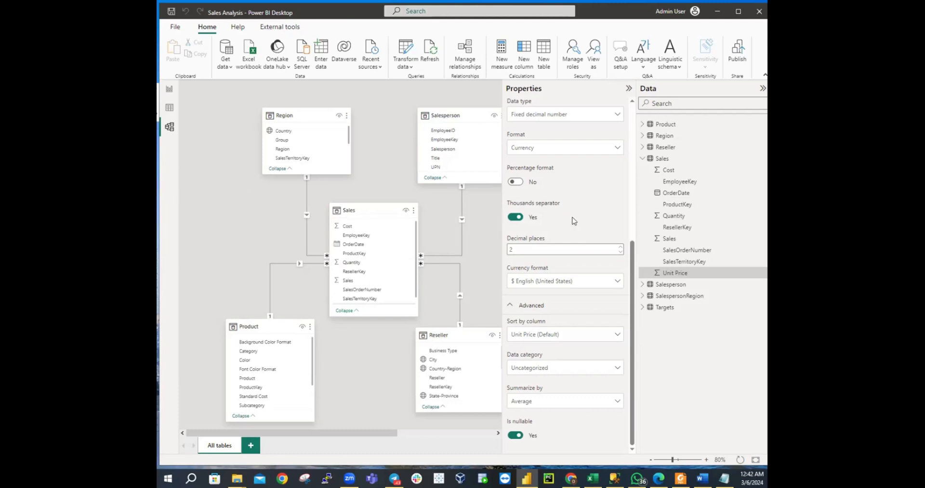
pyautogui.click(642, 159)
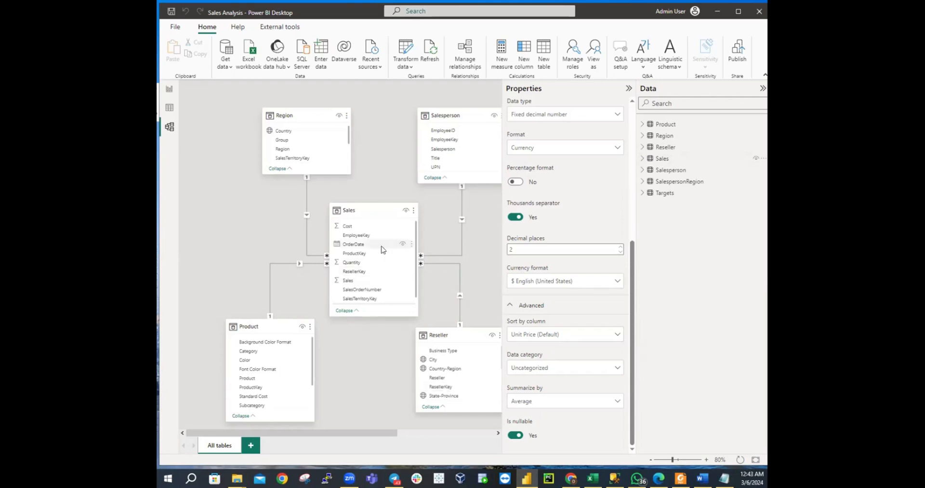
# Step: Select the Product table's ProductKey column together with the Region table's SalesTerritoryKey column
pyautogui.click(642, 125)
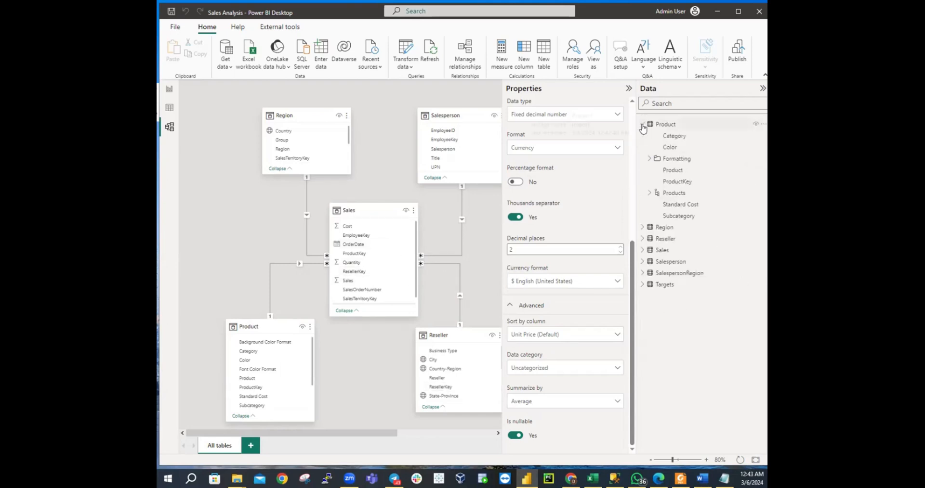
pyautogui.click(678, 184)
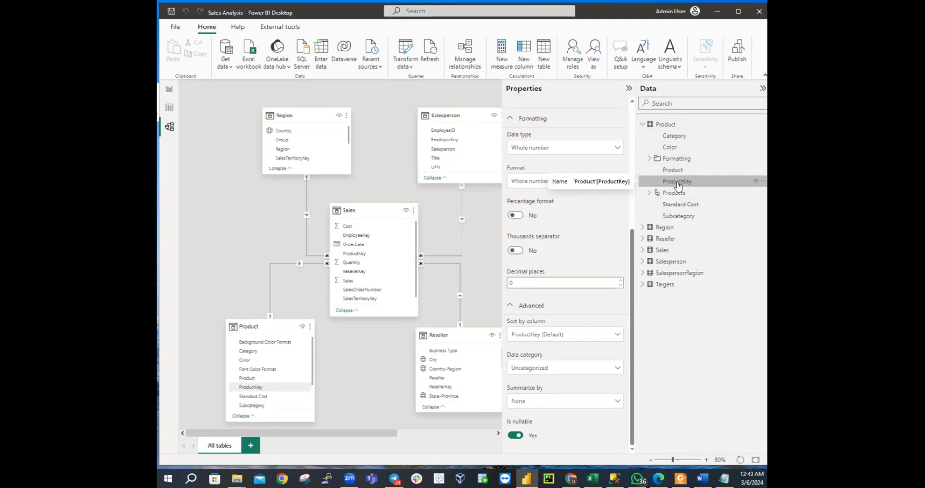
pyautogui.click(438, 203)
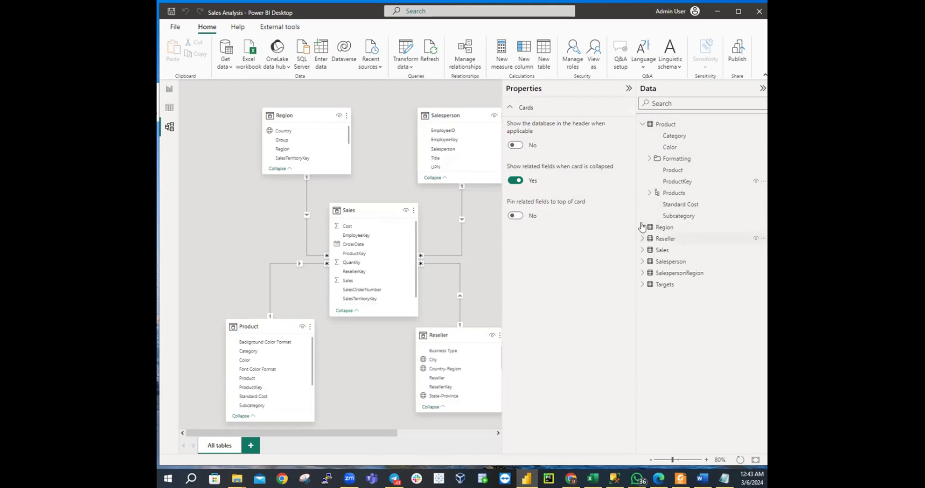
pyautogui.click(642, 228)
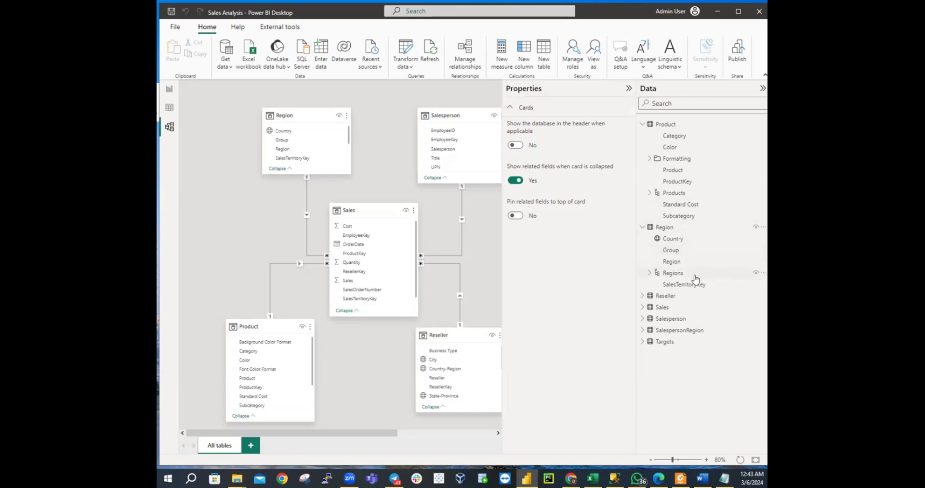
pyautogui.click(687, 286)
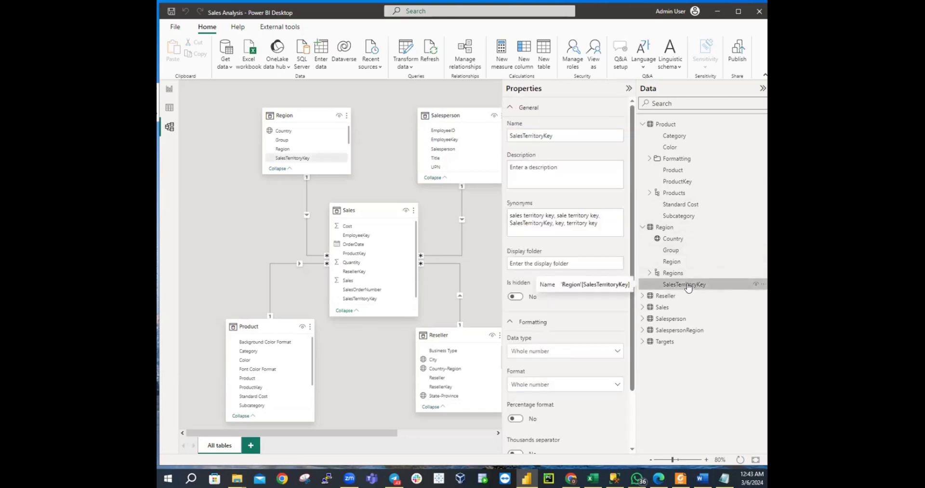
pyautogui.click(680, 184)
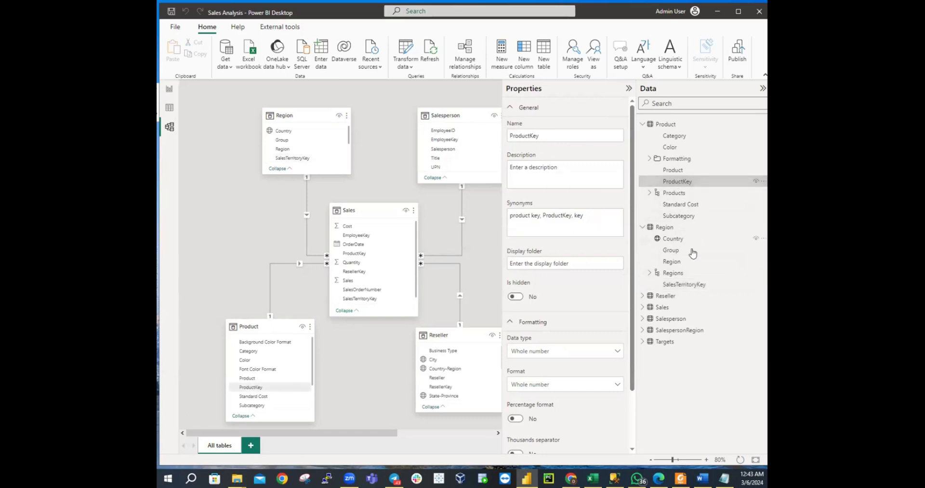
pyautogui.click(687, 286)
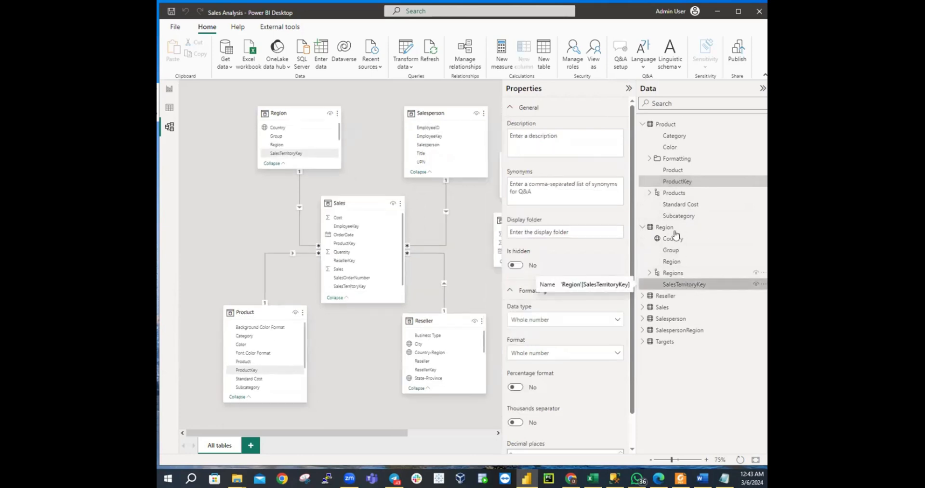
# Step: Add the Reseller table's ResellerKey column to the multi-column selection, keeping the Product and Region keys selected
pyautogui.click(643, 126)
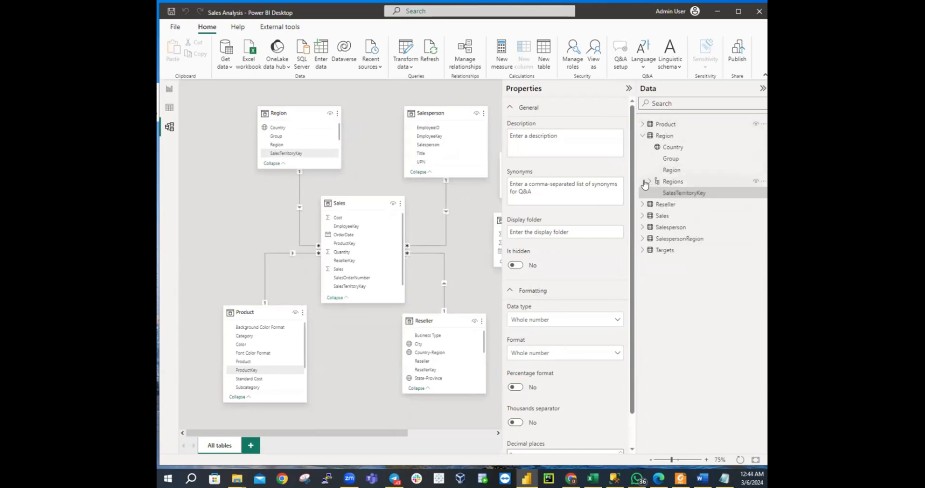
pyautogui.click(642, 136)
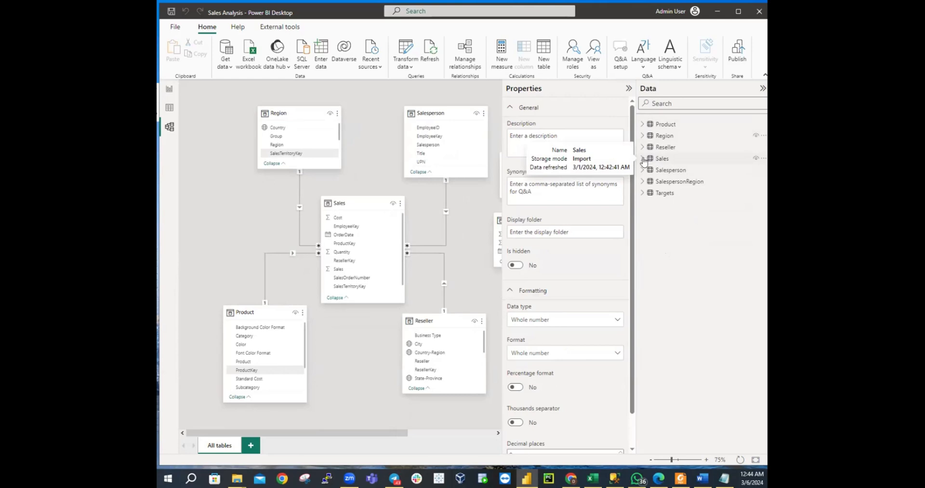
pyautogui.click(642, 151)
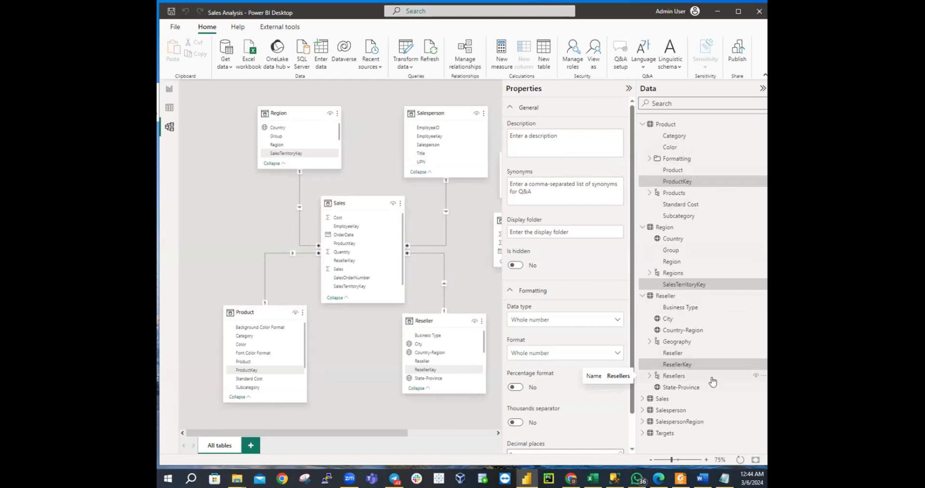
# Step: Add the Sales table's EmployeeKey, ProductKey, ResellerKey, SalesOrderNumber and SalesTerritoryKey columns to the selection
pyautogui.click(642, 400)
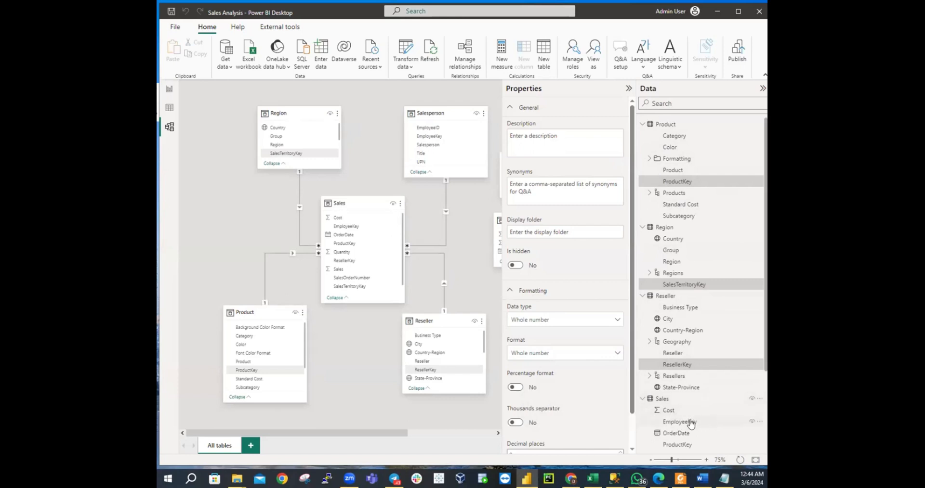
pyautogui.click(680, 423)
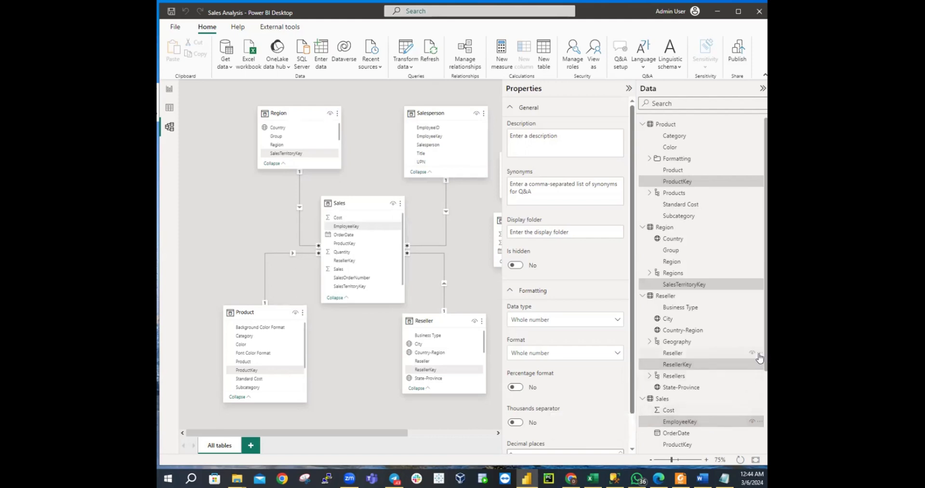
pyautogui.moveTo(765, 355); pyautogui.dragTo(766, 422)
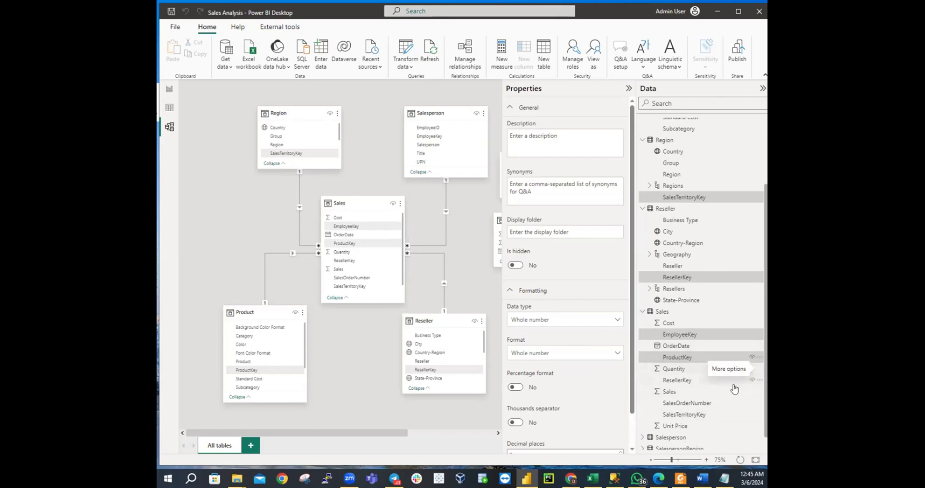
pyautogui.keyDown('ctrl'); pyautogui.click(680, 381); pyautogui.keyUp('ctrl')
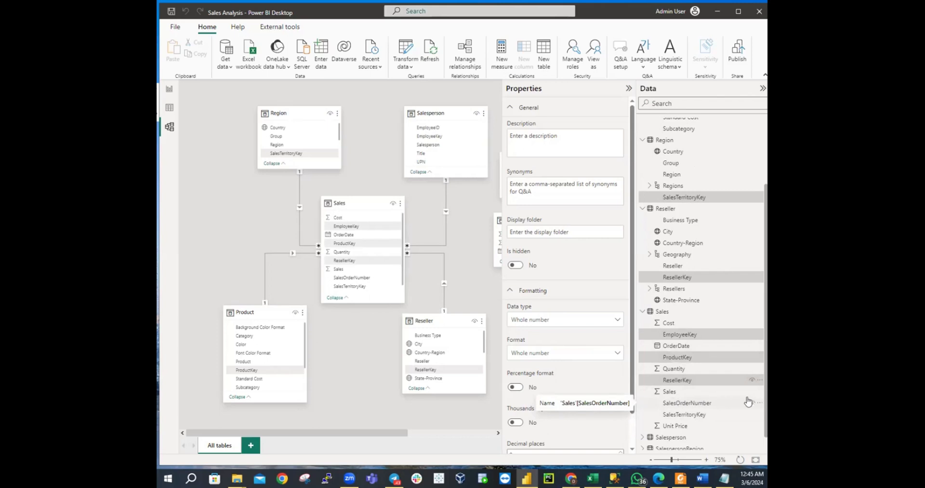
pyautogui.keyDown('ctrl'); pyautogui.click(697, 410); pyautogui.keyUp('ctrl')
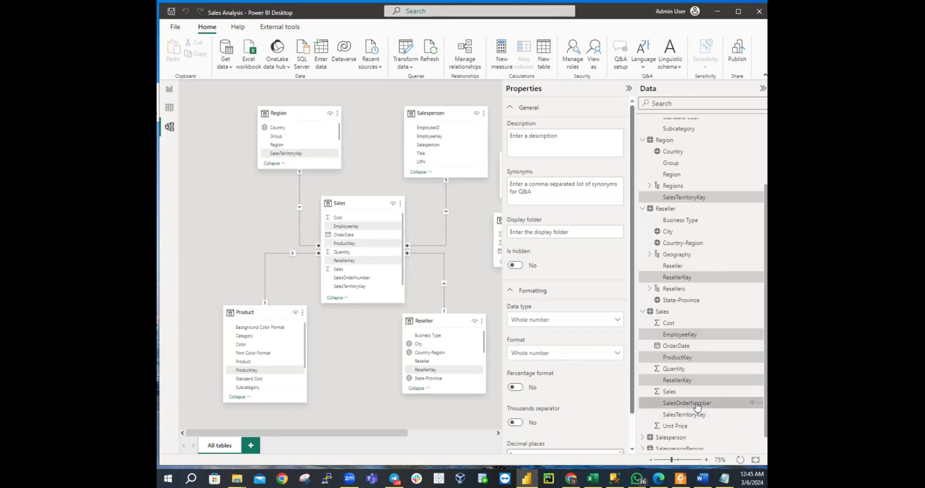
pyautogui.scroll(-1, 766, 417)
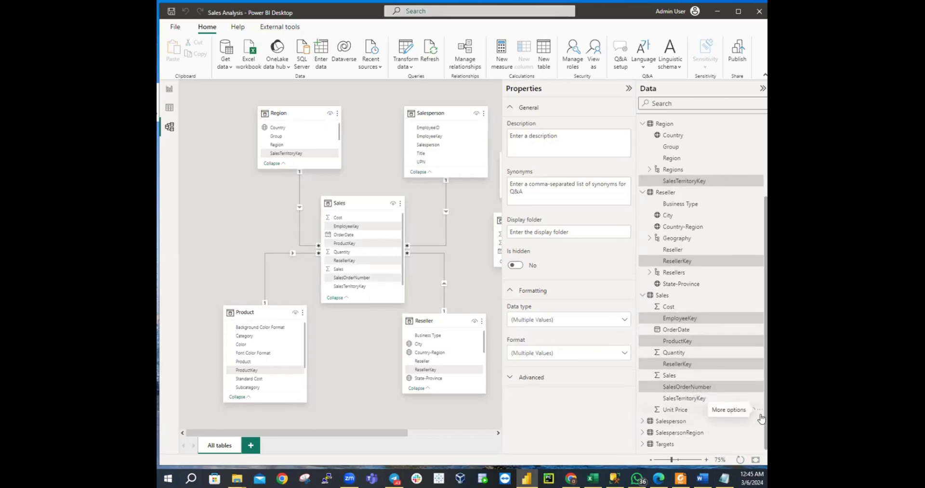
pyautogui.keyDown('ctrl'); pyautogui.click(699, 399); pyautogui.keyUp('ctrl')
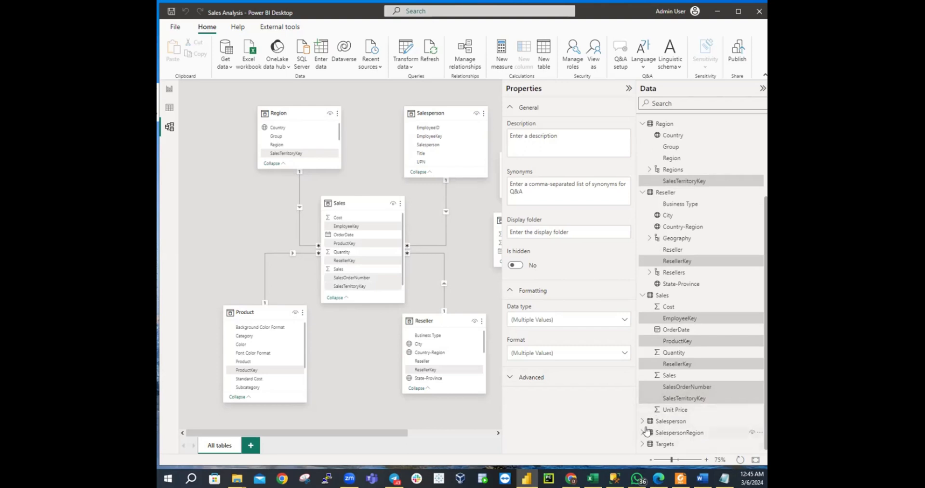
# Step: Add the Salesperson table's EmployeeID, EmployeeKey and UPN columns to the selection
pyautogui.click(641, 422)
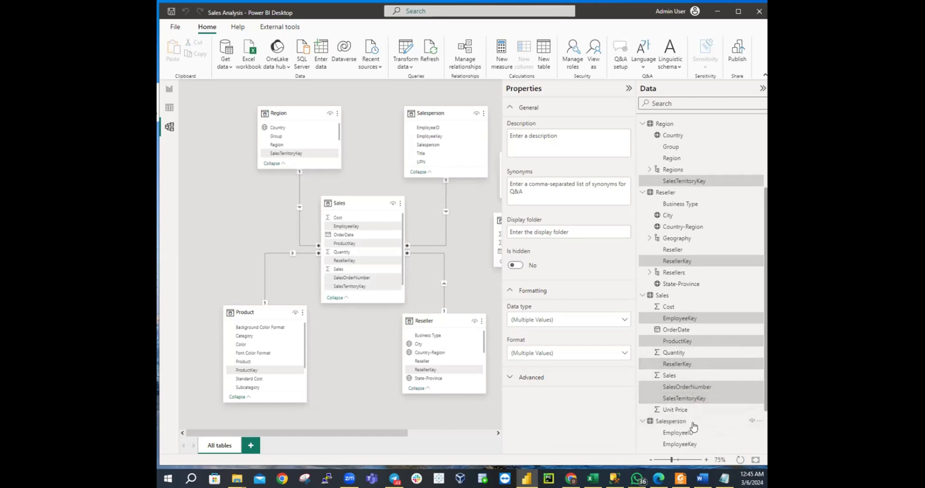
pyautogui.keyDown('ctrl'); pyautogui.click(683, 432); pyautogui.keyUp('ctrl')
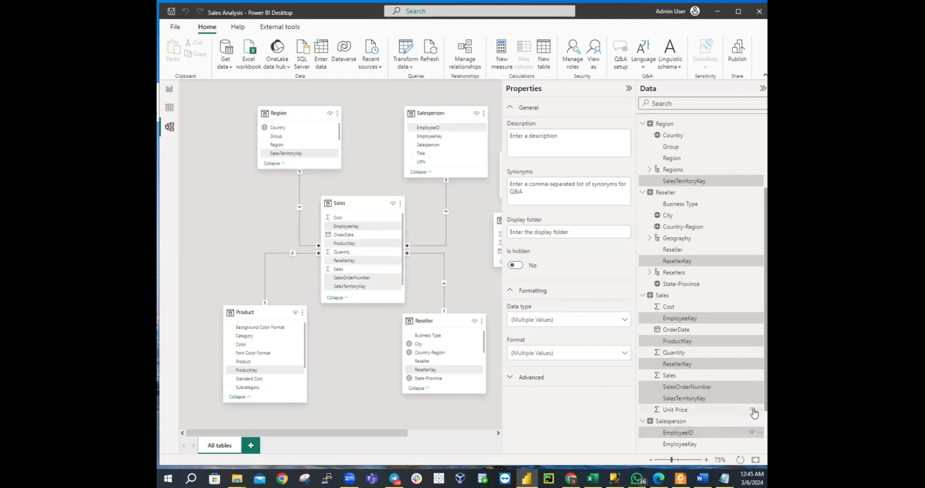
pyautogui.keyDown('ctrl'); pyautogui.click(687, 445); pyautogui.keyUp('ctrl')
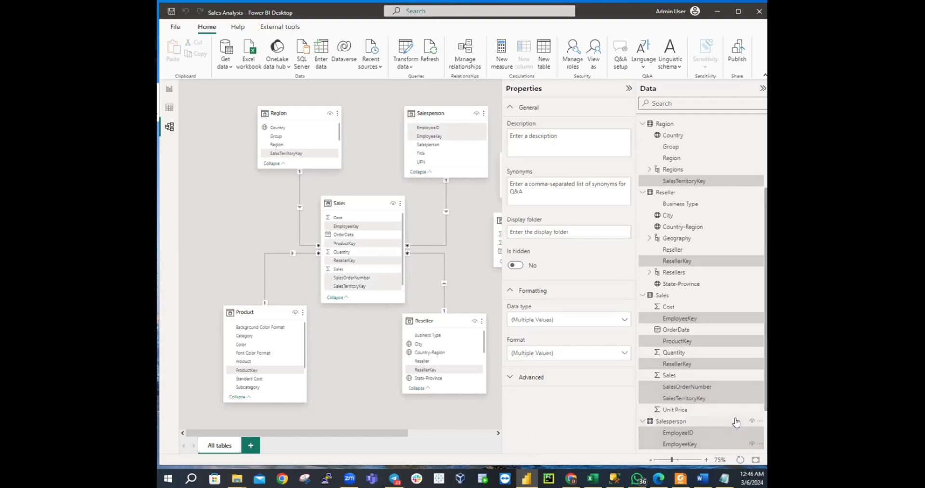
pyautogui.scroll(-3, 762, 448)
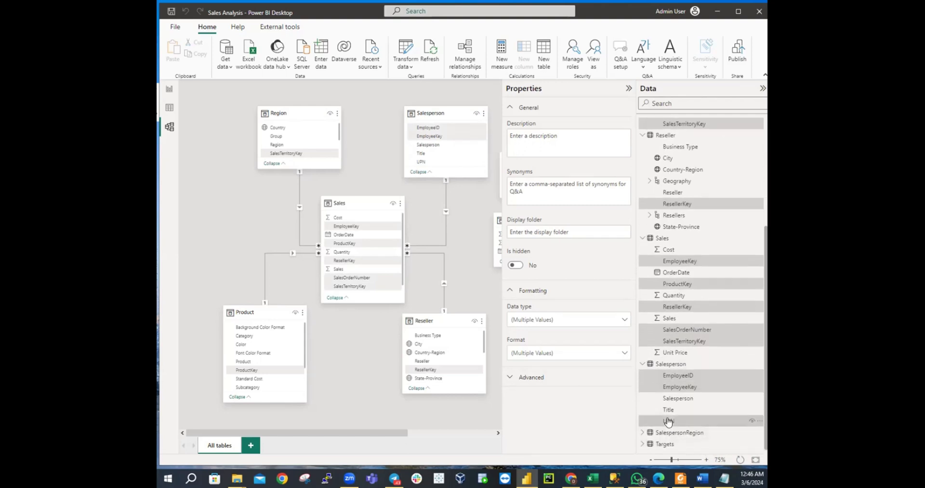
pyautogui.keyDown('ctrl'); pyautogui.click(669, 422); pyautogui.keyUp('ctrl')
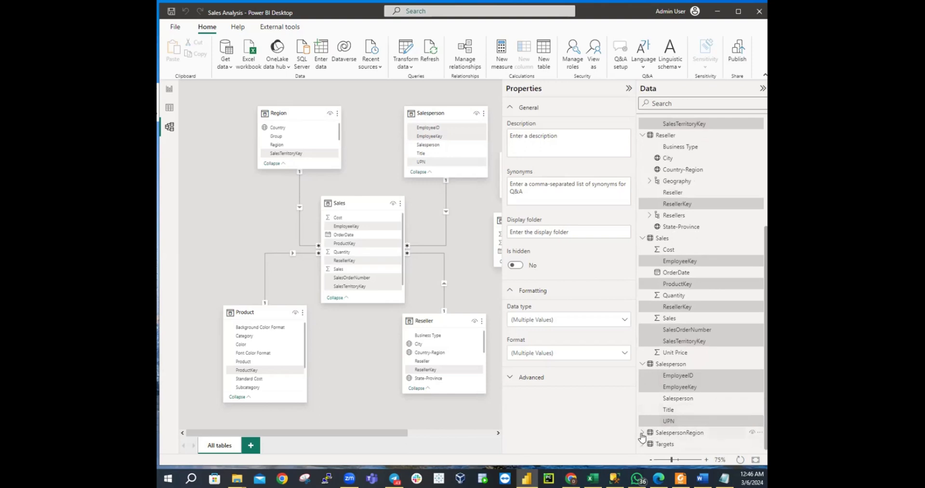
# Step: Add the SalespersonRegion table's EmployeeKey and SalesTerritoryKey and the Targets table's EmployeeID to the selection
pyautogui.click(642, 433)
pyautogui.scroll(-1, 764, 417)
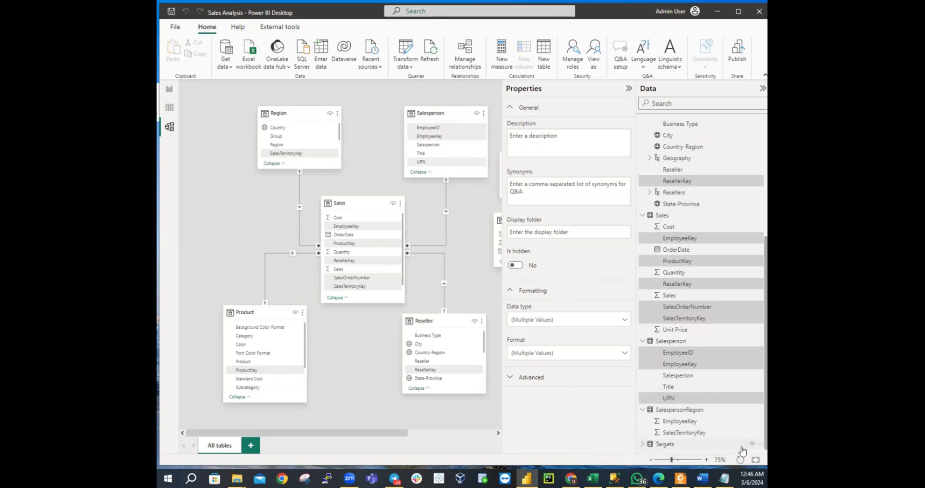
pyautogui.keyDown('ctrl'); pyautogui.click(688, 423); pyautogui.keyUp('ctrl')
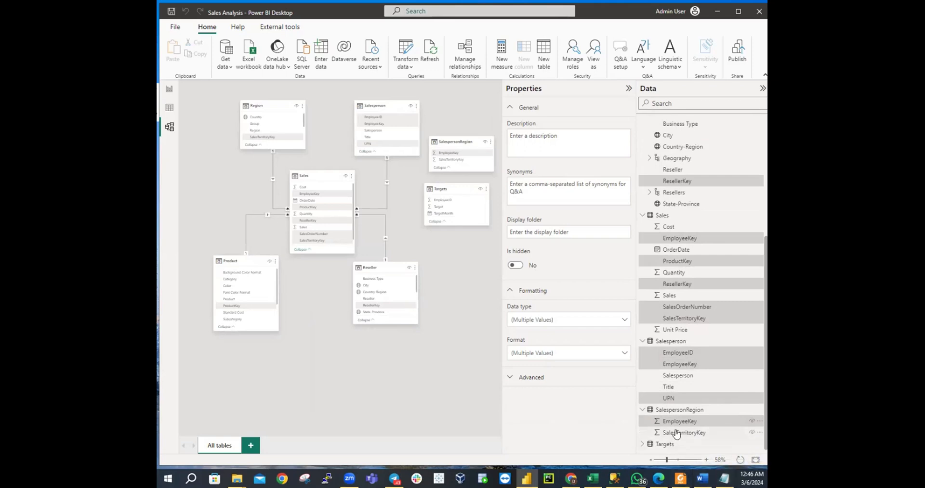
pyautogui.keyDown('ctrl'); pyautogui.click(676, 433); pyautogui.keyUp('ctrl')
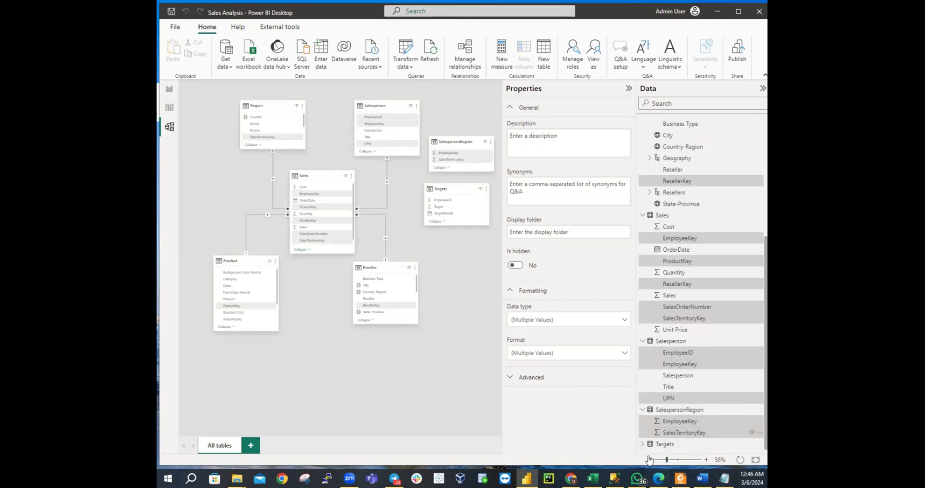
pyautogui.click(642, 444)
pyautogui.scroll(-3, 766, 427)
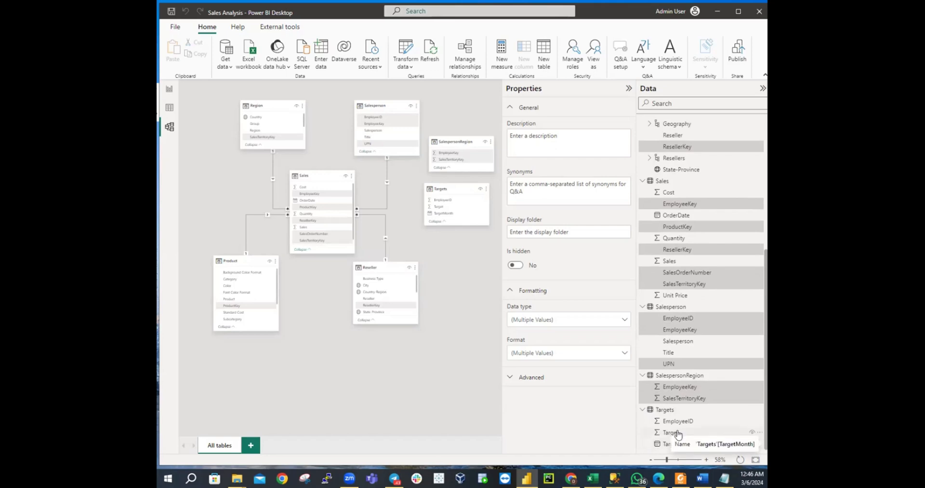
pyautogui.keyDown('ctrl'); pyautogui.click(679, 424); pyautogui.keyUp('ctrl')
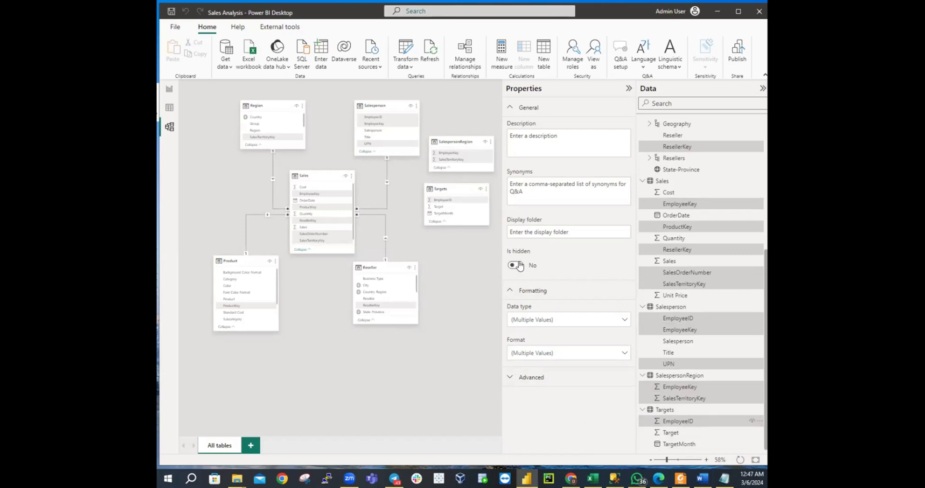
# Step: Hide all the selected key and ID columns at once and review them in the field list
pyautogui.click(516, 266)
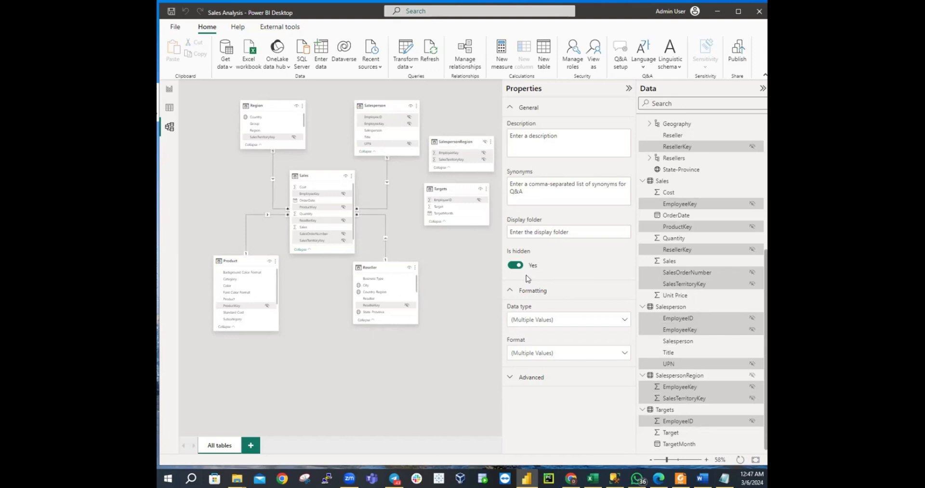
pyautogui.scroll(5, 706, 238)
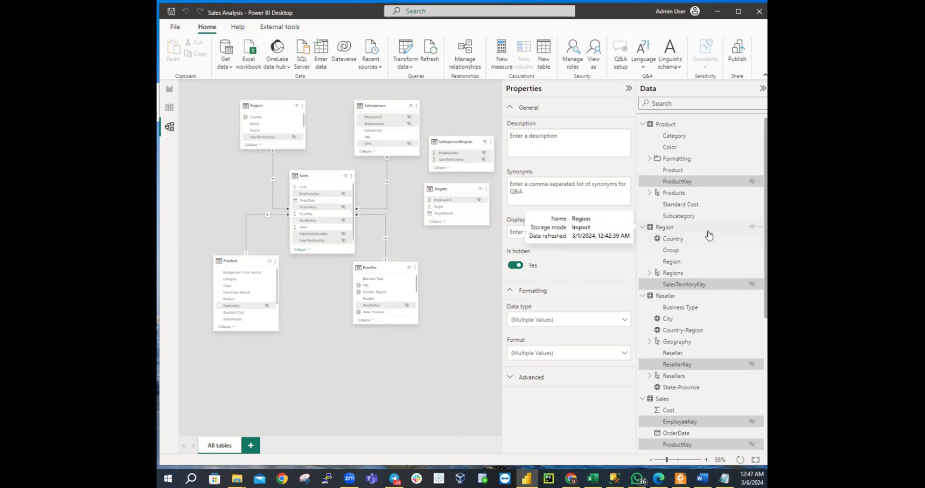
pyautogui.scroll(-5, 708, 234)
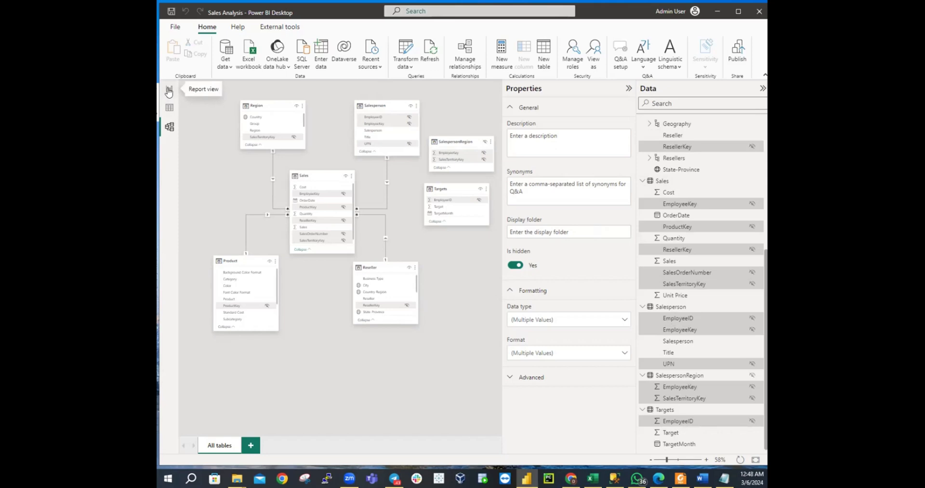
# Step: Check in the report view which columns of the Product, Region, Reseller and Sales tables are available to report authors
pyautogui.click(169, 93)
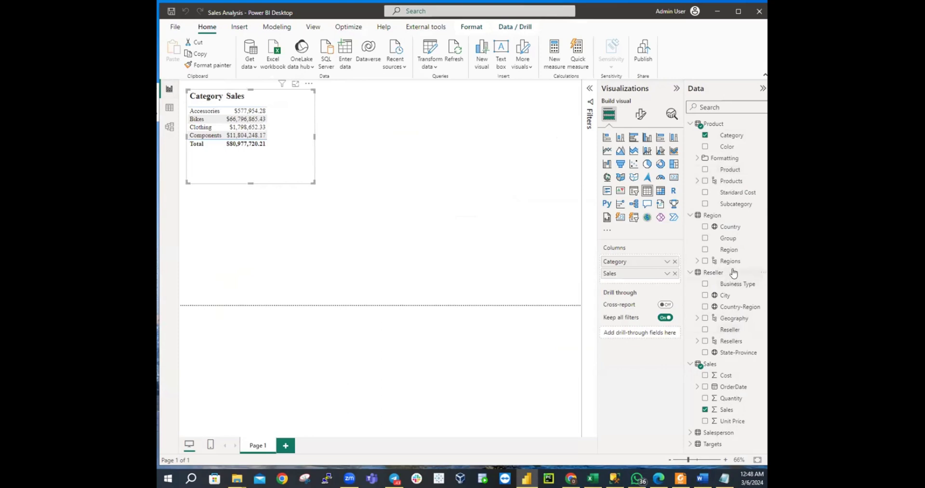
pyautogui.moveTo(732, 273)
pyautogui.rightClick(745, 248)
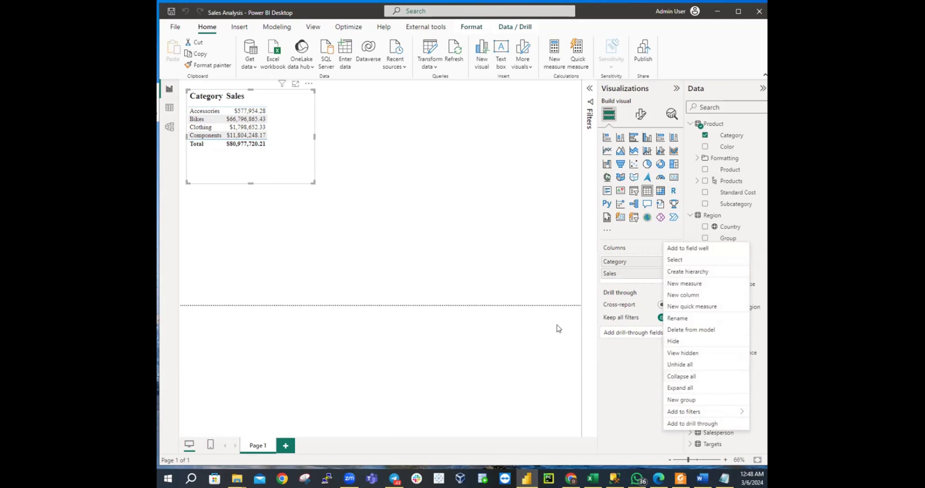
pyautogui.click(340, 290)
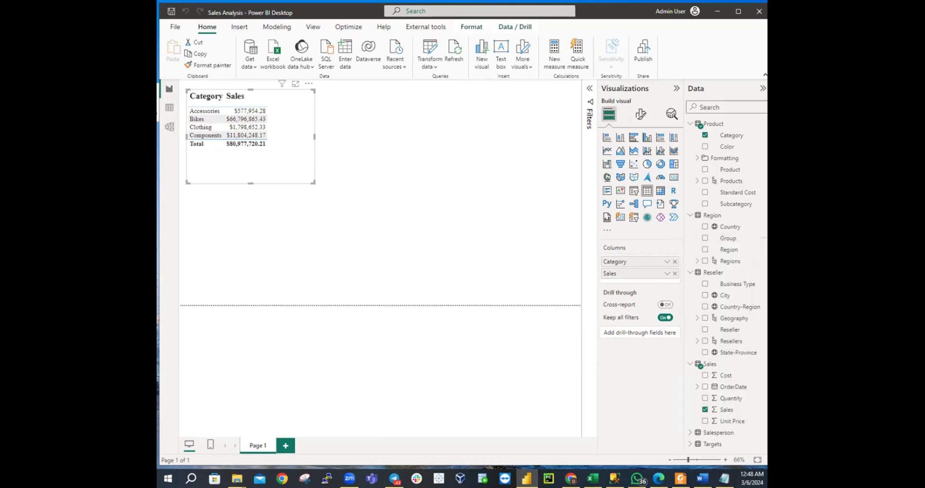
# Step: Return to the model view and collapse all tables in the field list
pyautogui.click(170, 128)
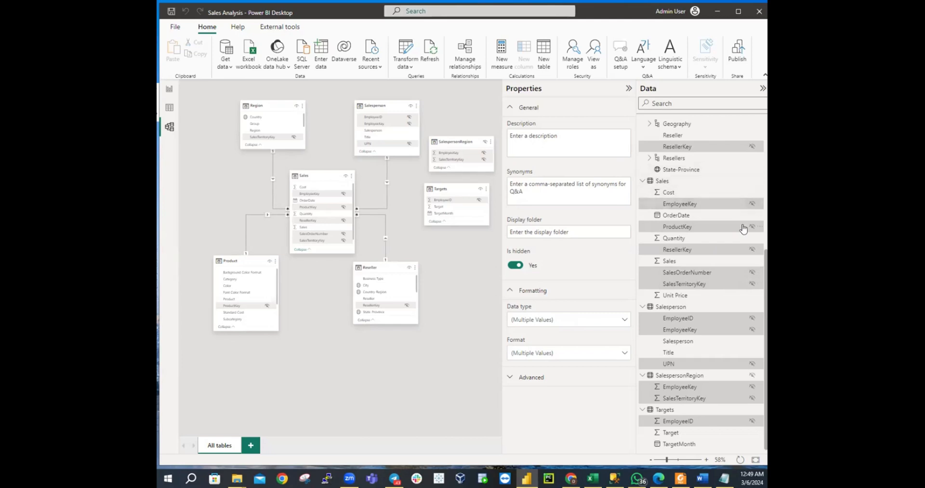
pyautogui.rightClick(742, 442)
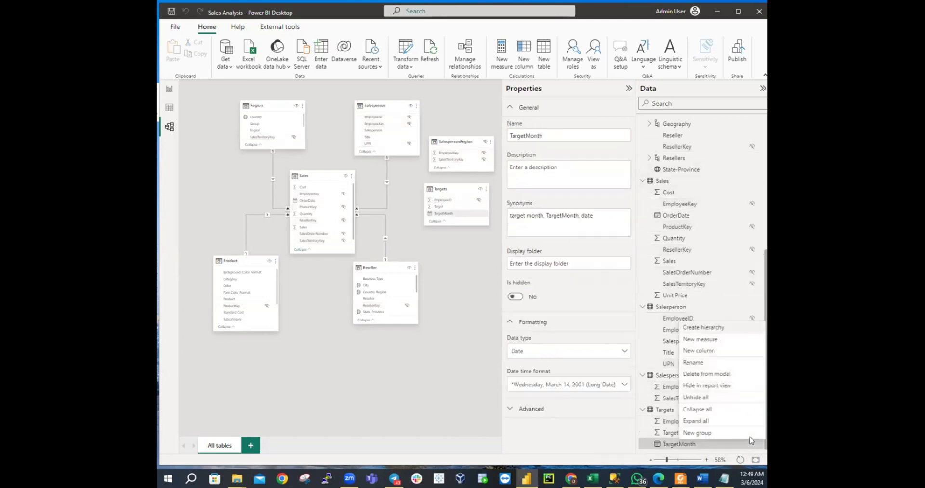
pyautogui.click(707, 409)
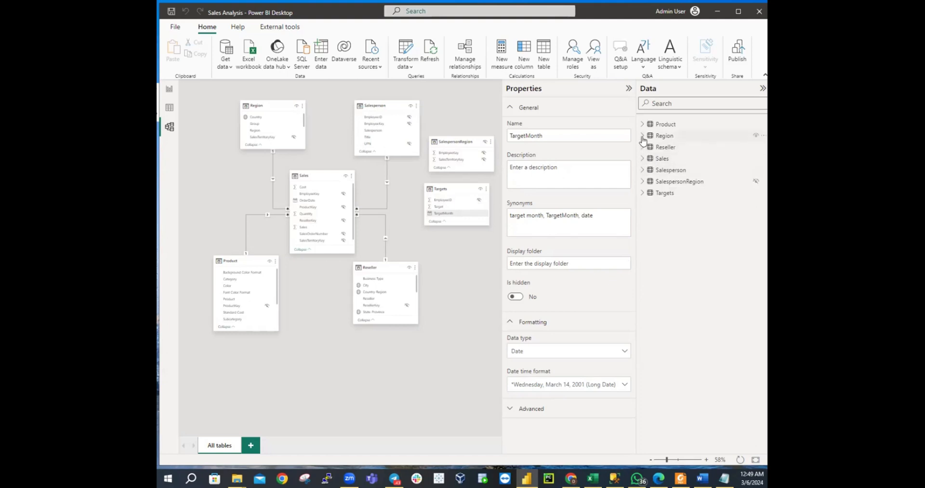
# Step: Set the decimal places to 0 for the Product table's Standard Cost and the Sales table's Cost and Sales columns together
pyautogui.click(643, 124)
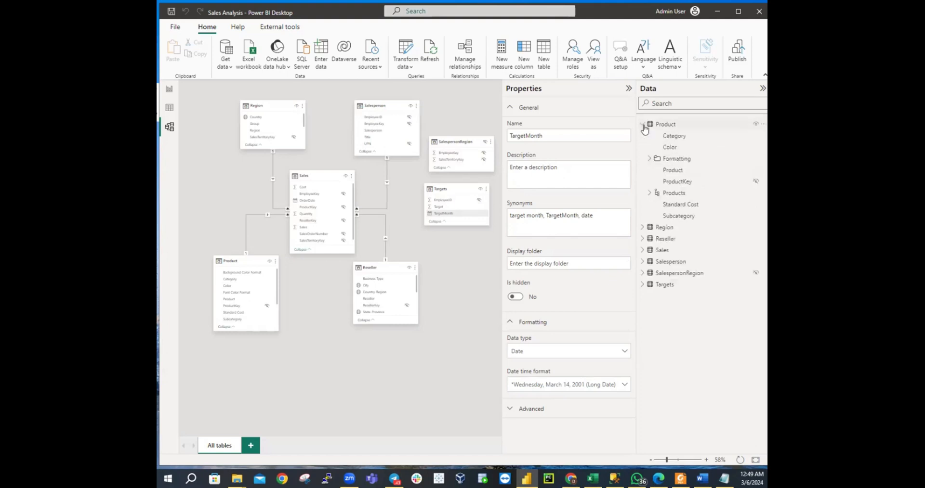
pyautogui.click(690, 206)
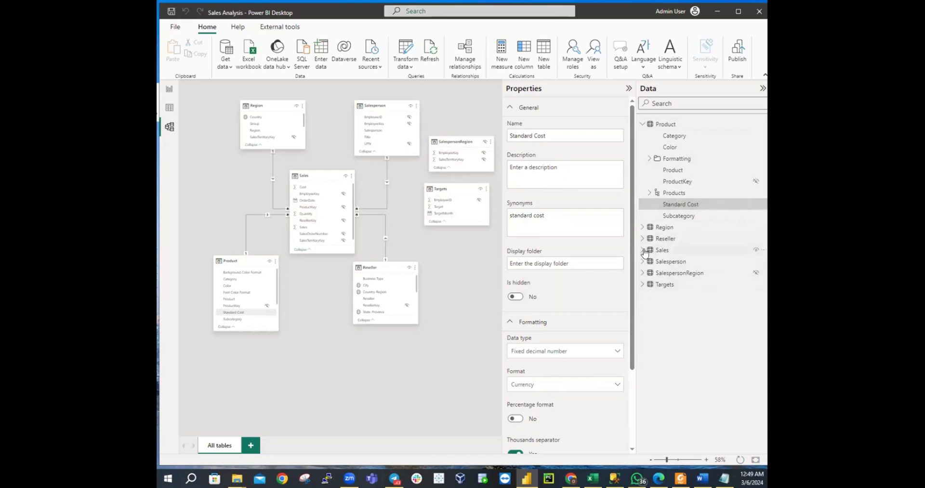
pyautogui.click(650, 253)
pyautogui.keyDown('ctrl'); pyautogui.click(668, 262); pyautogui.keyUp('ctrl')
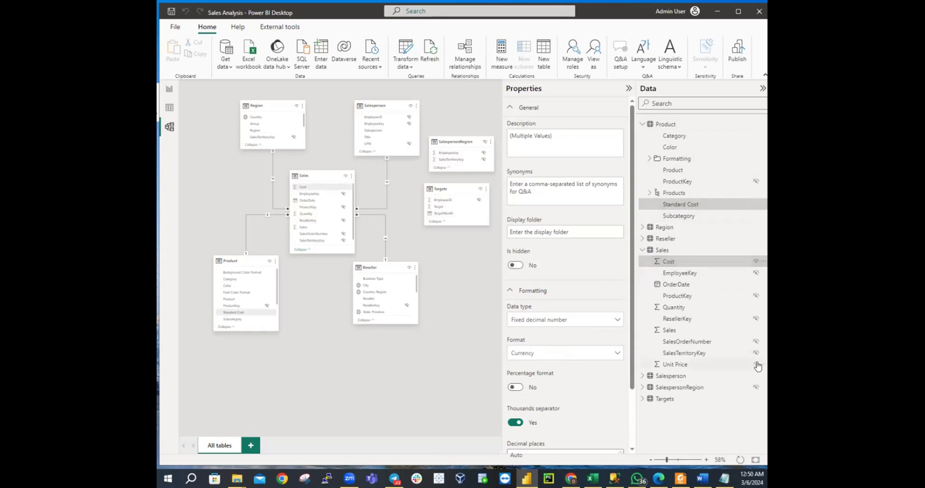
pyautogui.keyDown('ctrl'); pyautogui.click(676, 333); pyautogui.keyUp('ctrl')
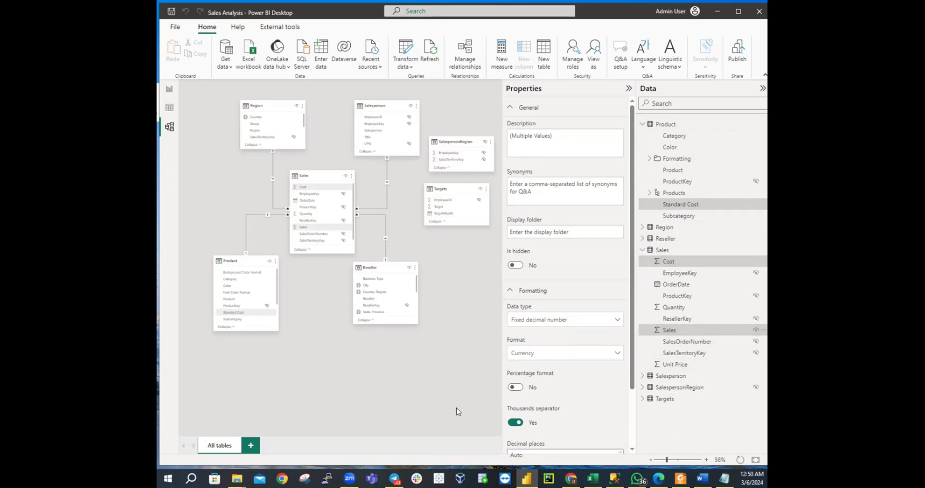
pyautogui.scroll(-3, 554, 371)
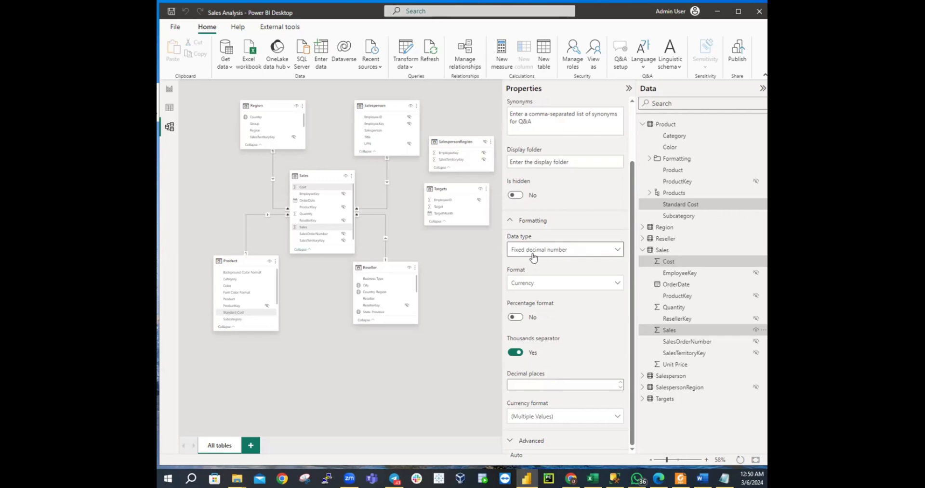
pyautogui.click(532, 384)
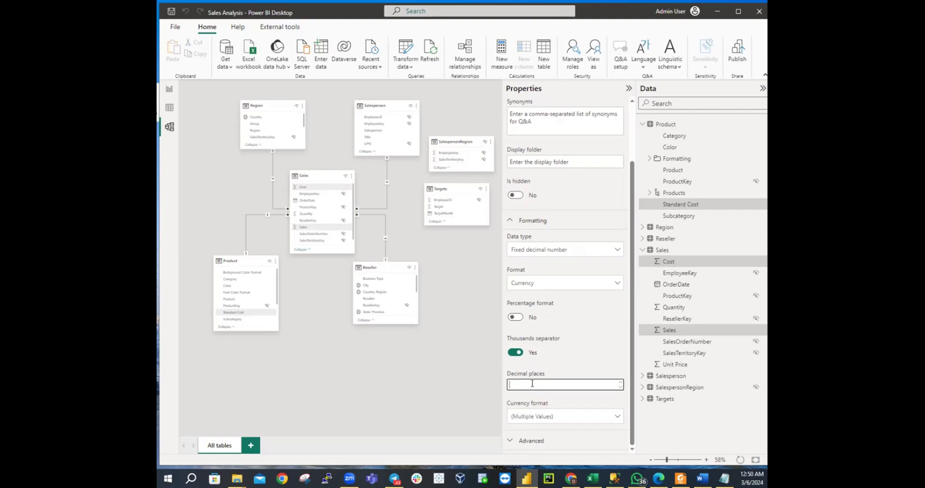
pyautogui.write('0')
pyautogui.press('Return')
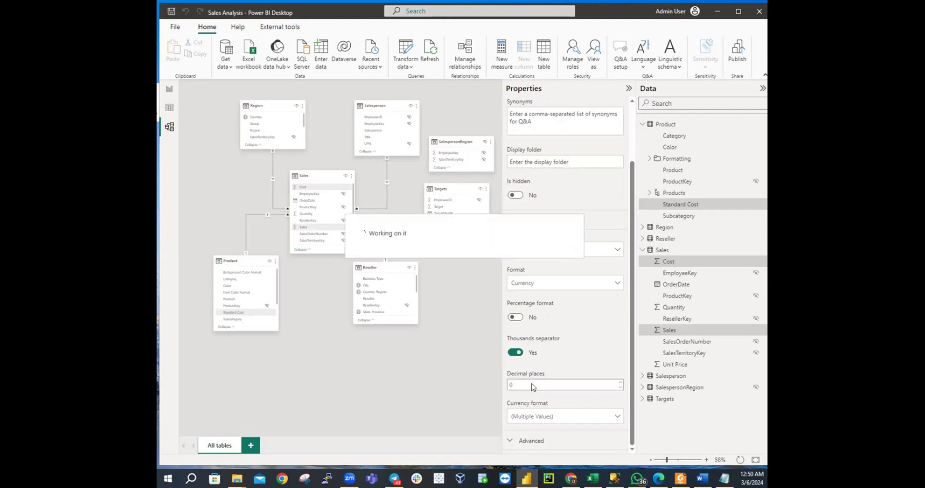
pyautogui.click(533, 384)
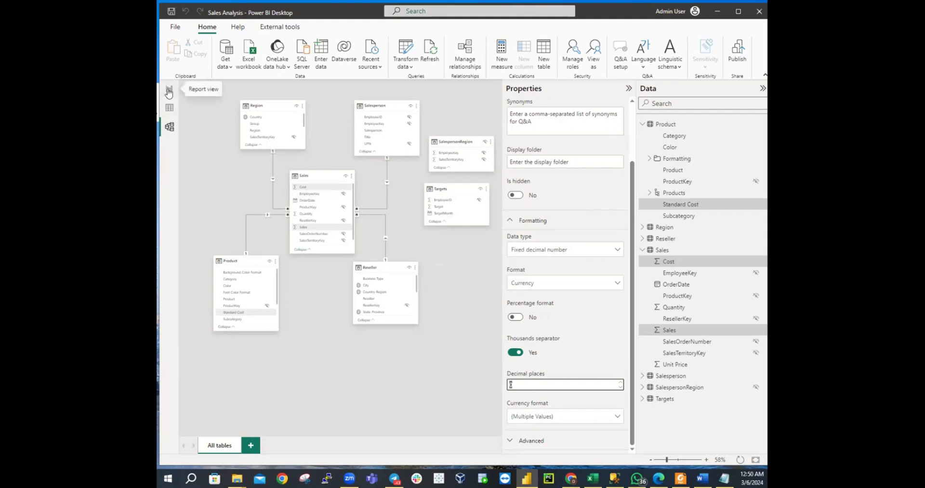
# Step: Collapse all tables in the field lists of both the model view and the report view
pyautogui.rightClick(695, 408)
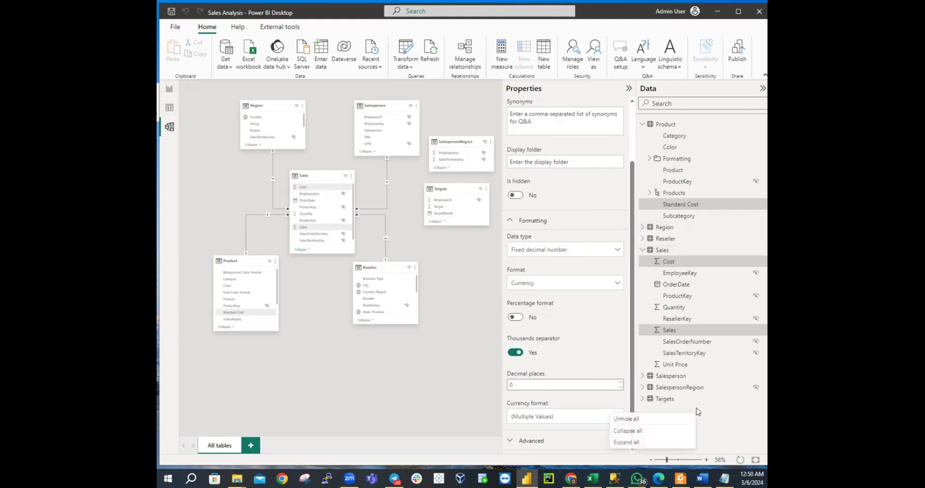
pyautogui.click(641, 431)
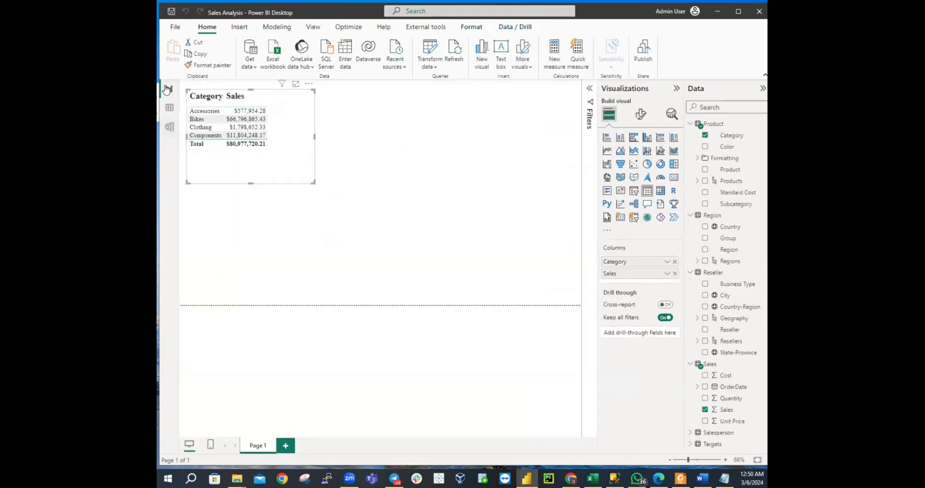
pyautogui.click(169, 90)
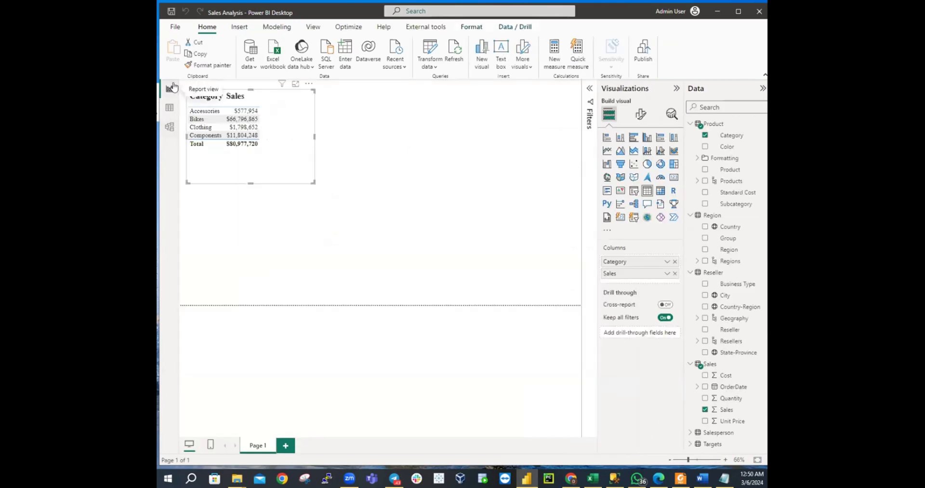
pyautogui.rightClick(760, 172)
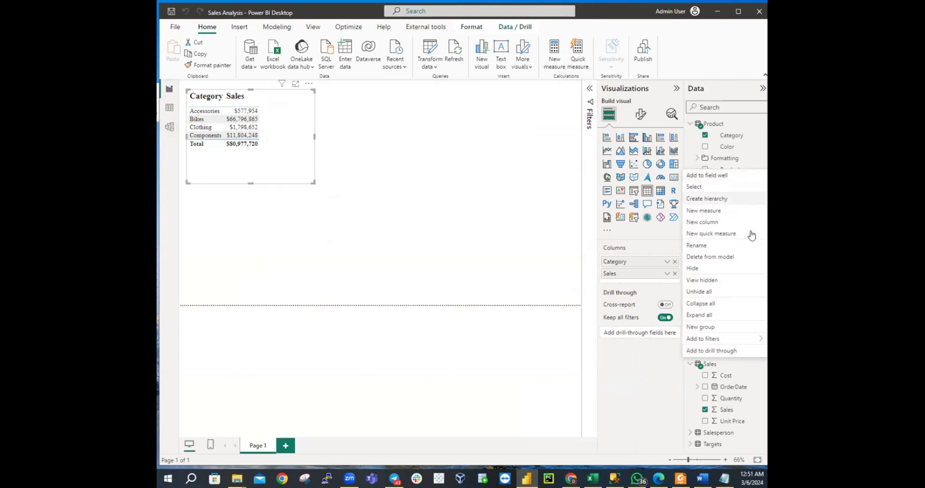
pyautogui.click(708, 304)
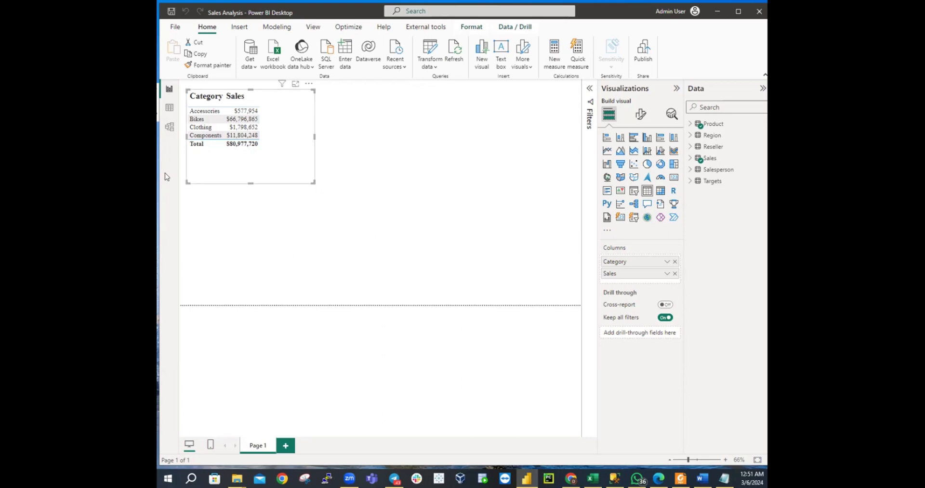
# Step: Return to the model view, expand the Product and Sales tables, and review the selected columns' decimal places and advanced properties
pyautogui.click(170, 128)
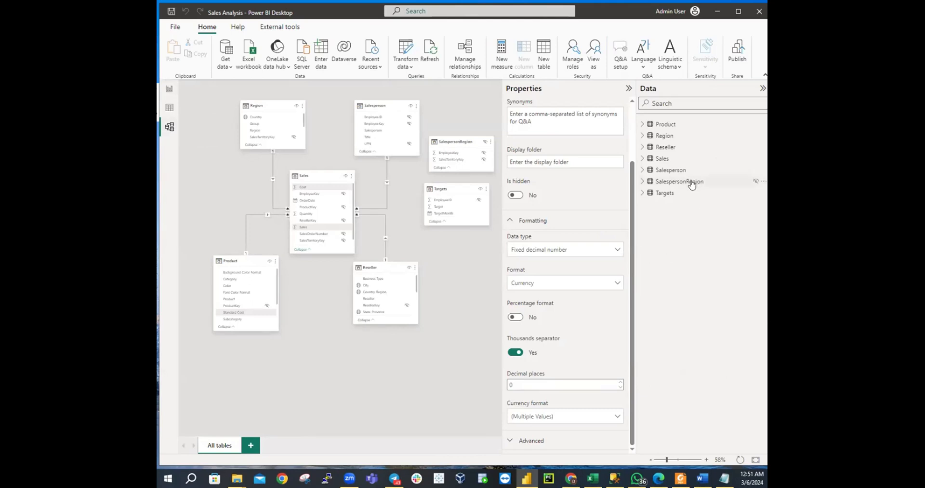
pyautogui.click(649, 126)
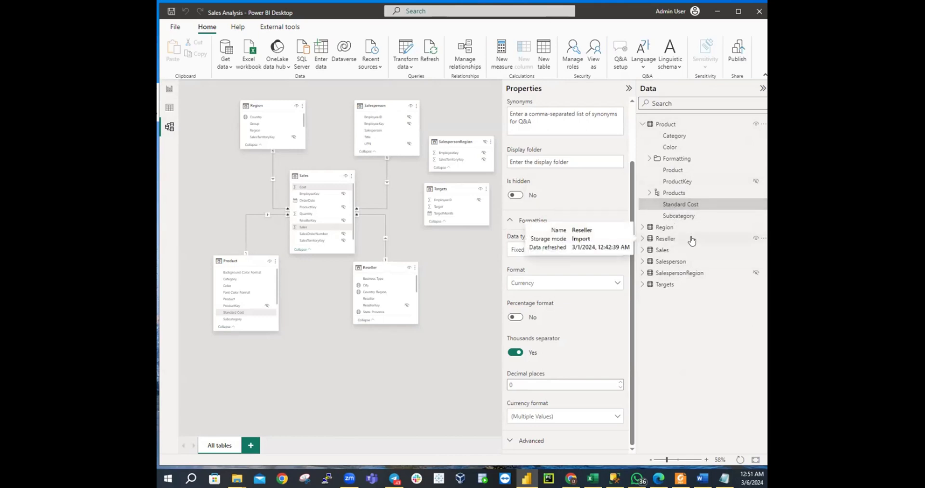
pyautogui.click(654, 252)
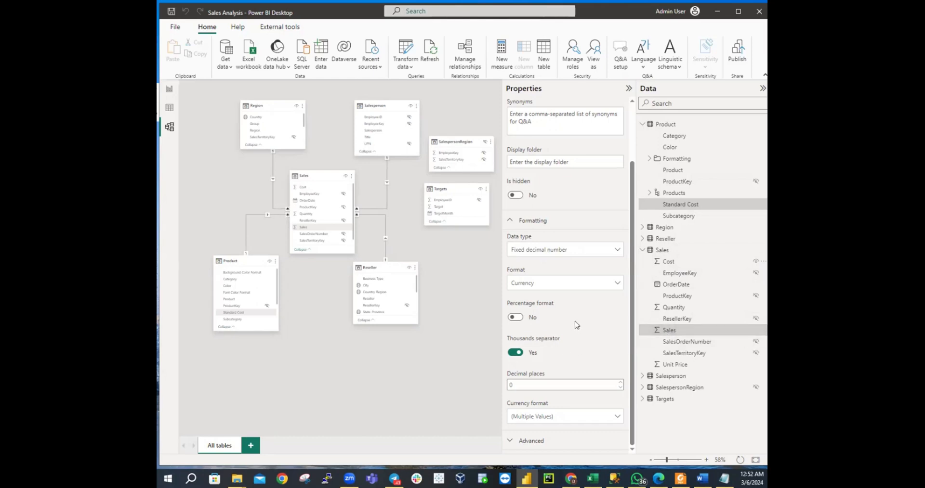
pyautogui.click(525, 441)
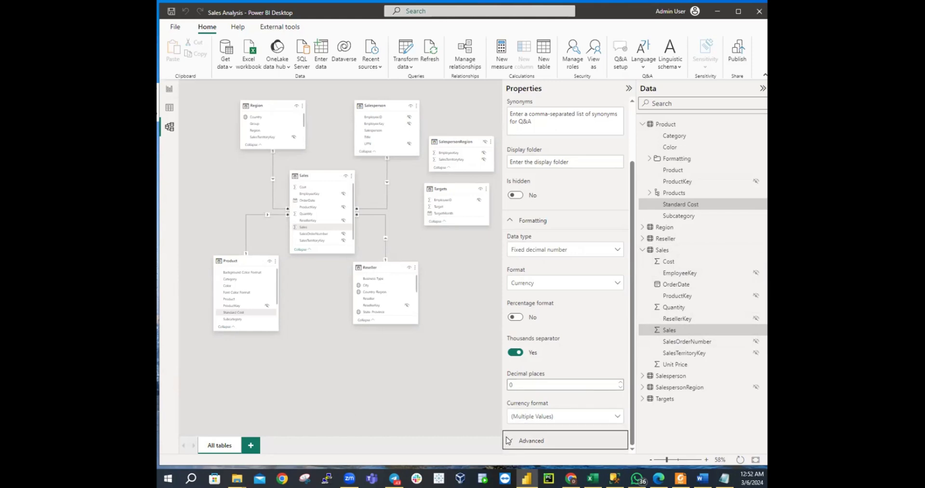
pyautogui.scroll(-2, 592, 369)
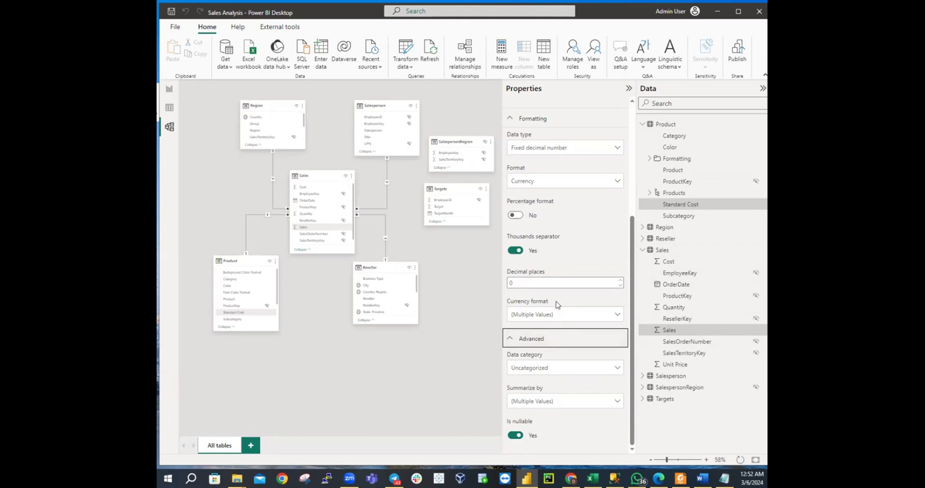
pyautogui.click(511, 340)
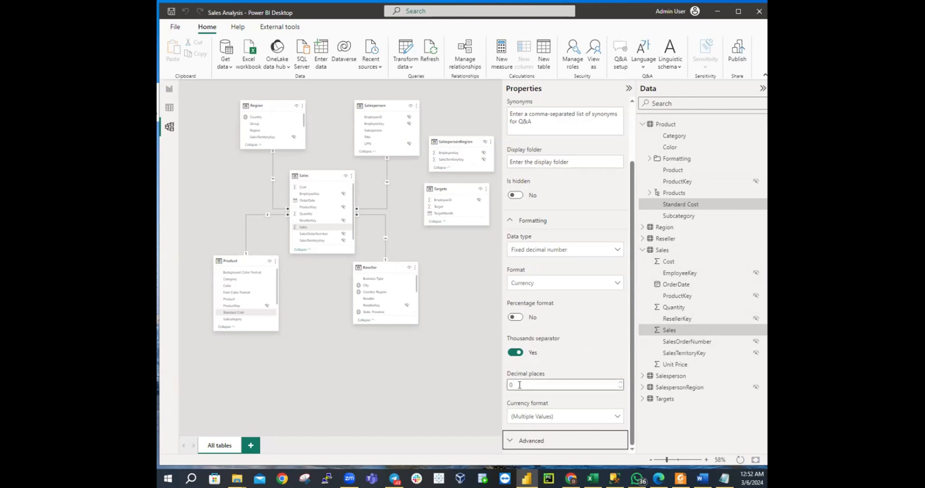
pyautogui.click(523, 384)
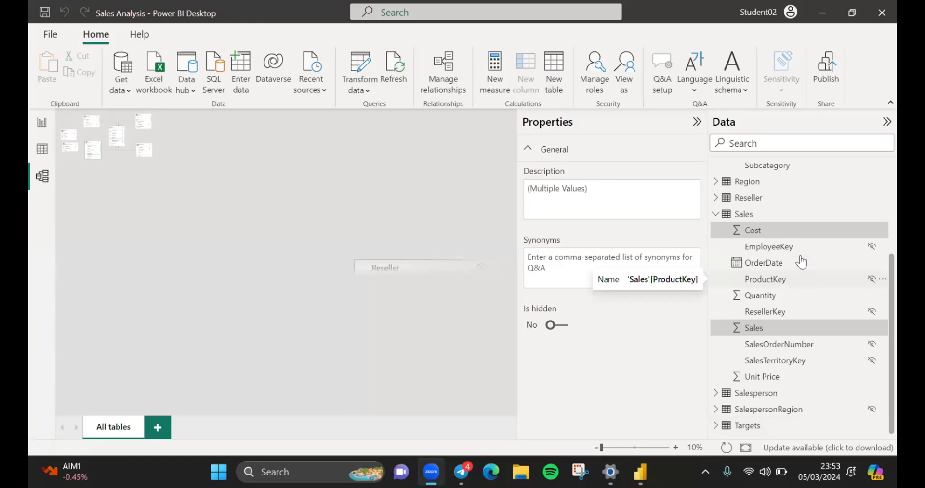
# Step: Set the model diagram's zoom to 30% and check the selected cost and sales columns' properties for formatting options
pyautogui.scroll(2, 814, 264)
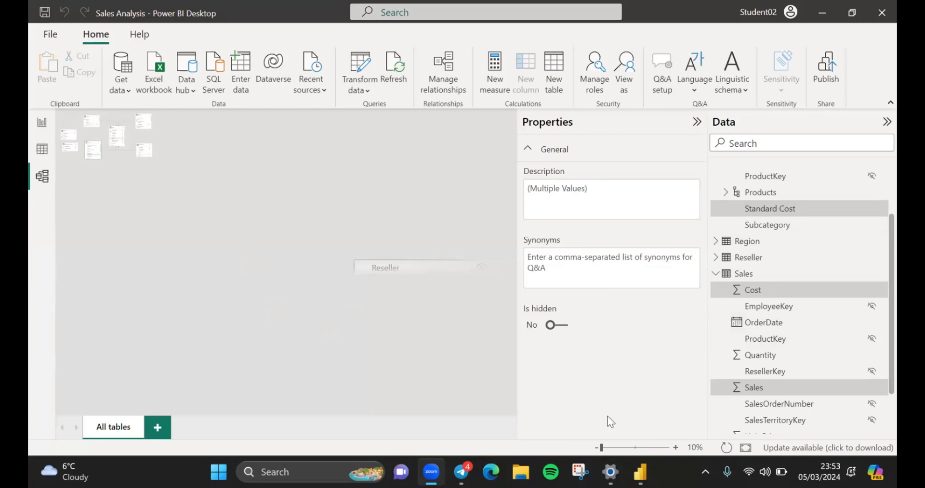
pyautogui.click(676, 448)
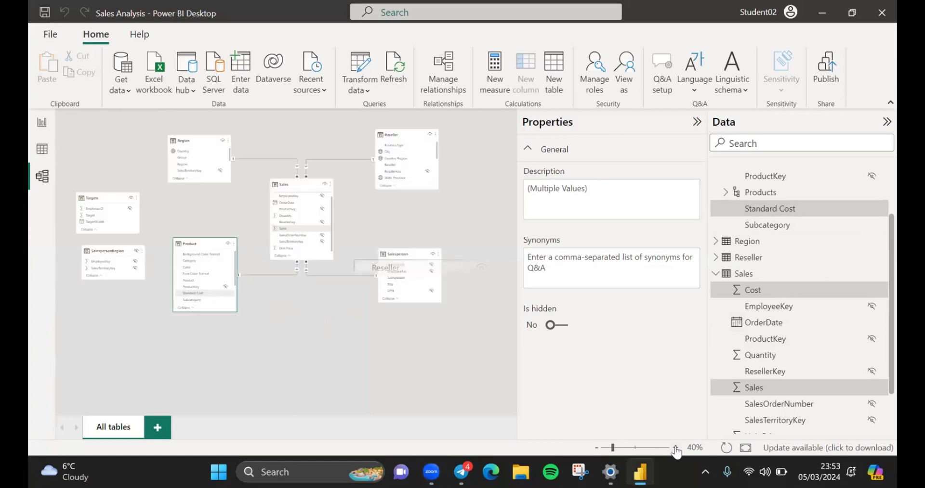
pyautogui.click(675, 448)
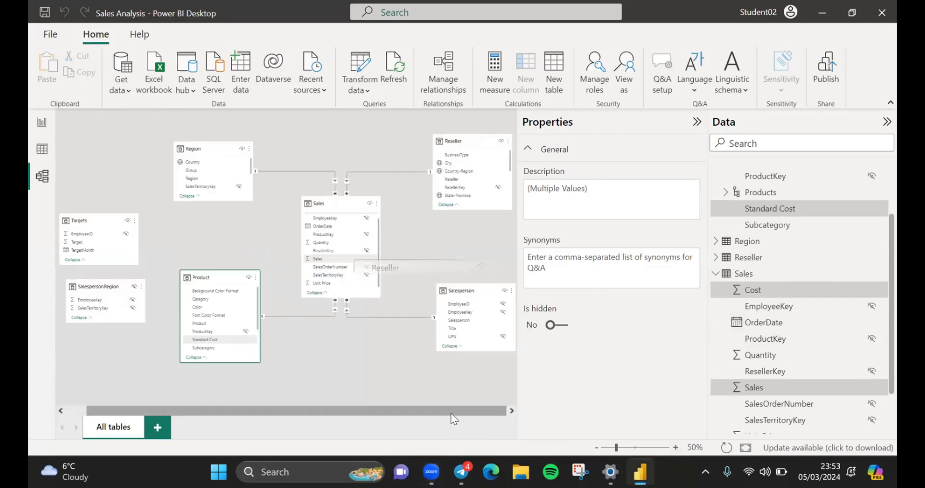
pyautogui.click(596, 449)
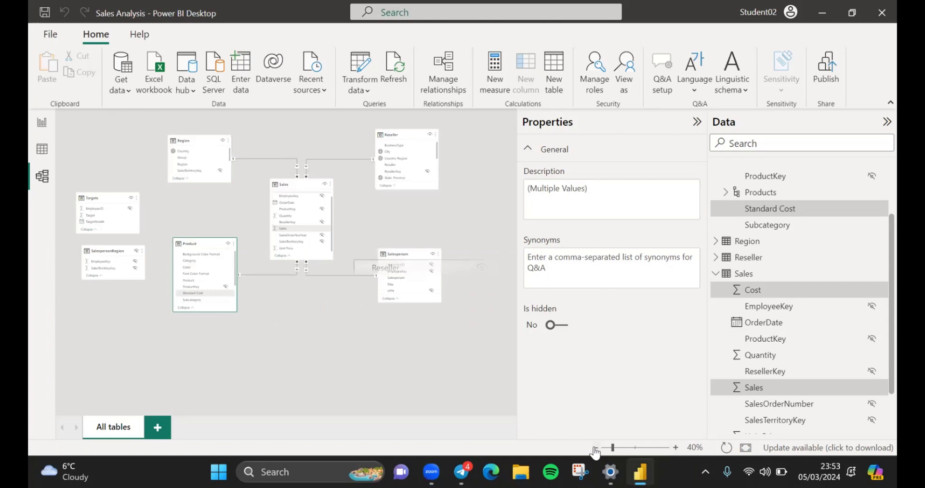
pyautogui.click(676, 449)
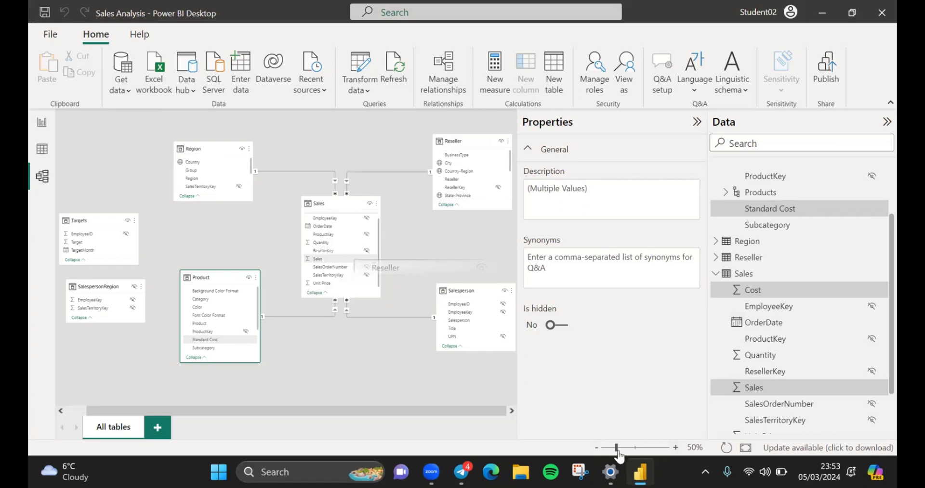
pyautogui.click(597, 449)
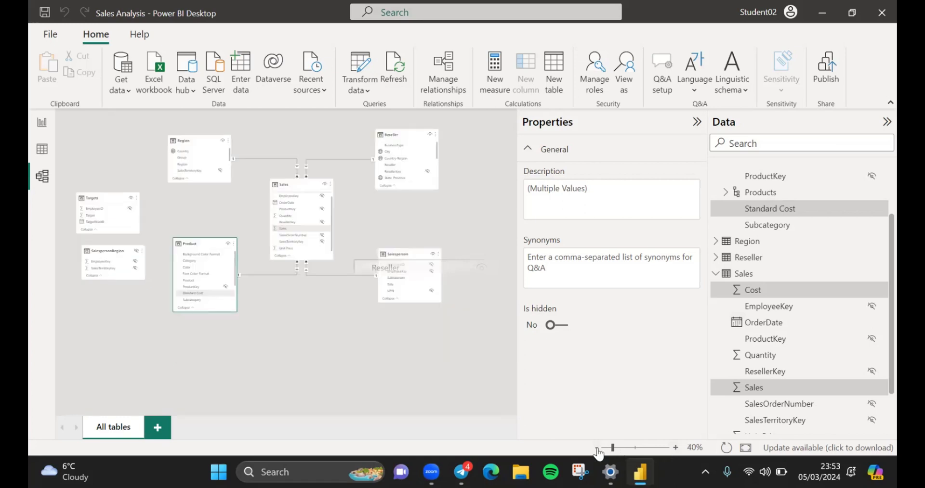
pyautogui.click(598, 449)
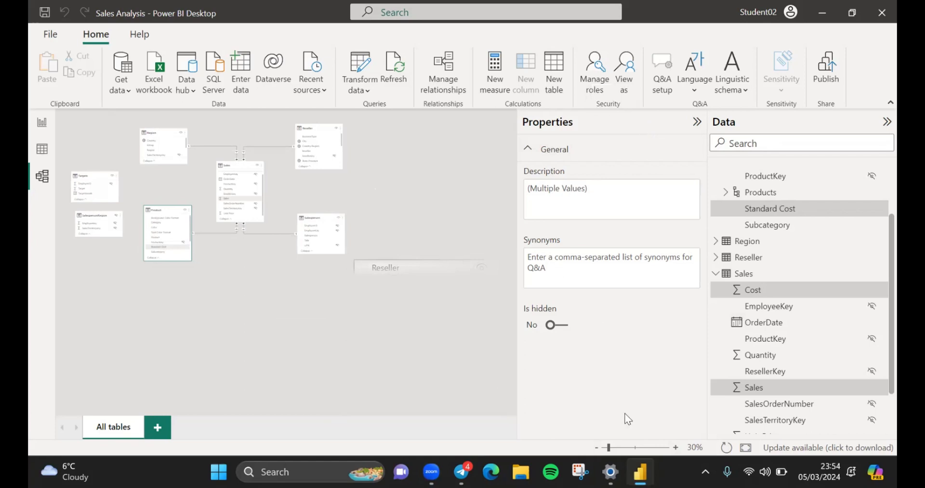
pyautogui.click(697, 122)
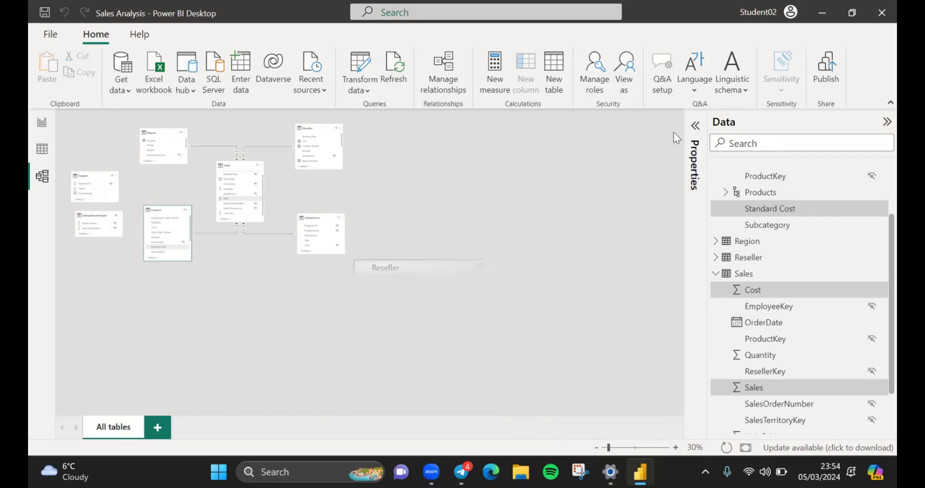
pyautogui.click(695, 129)
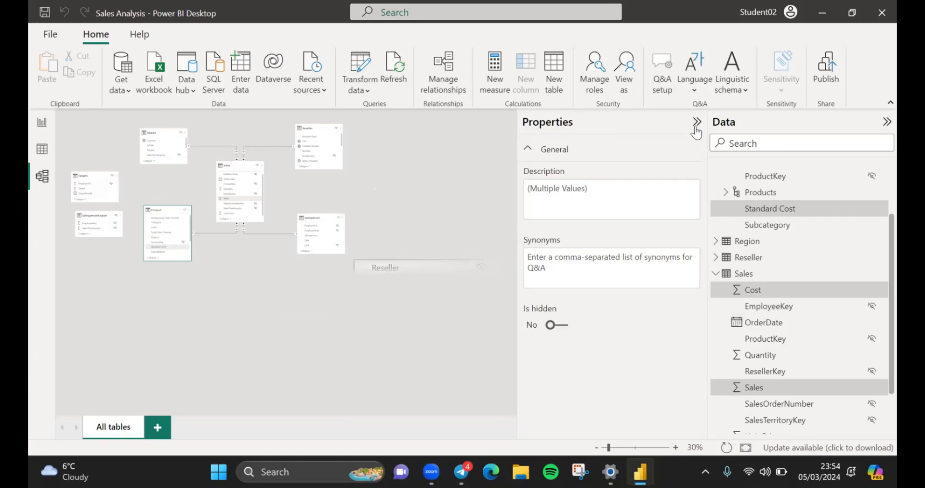
# Step: Set the model diagram's zoom to 55%
pyautogui.scroll(2, 786, 208)
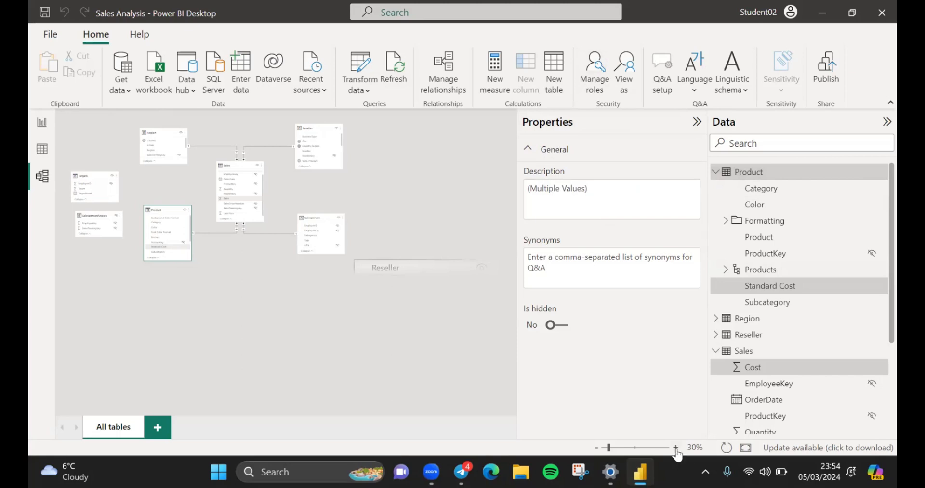
pyautogui.click(596, 447)
pyautogui.click(596, 448)
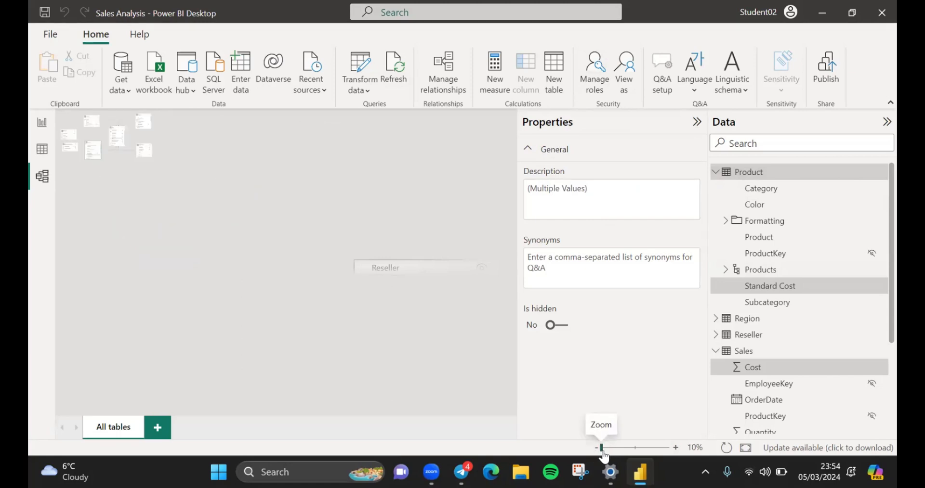
pyautogui.click(602, 452)
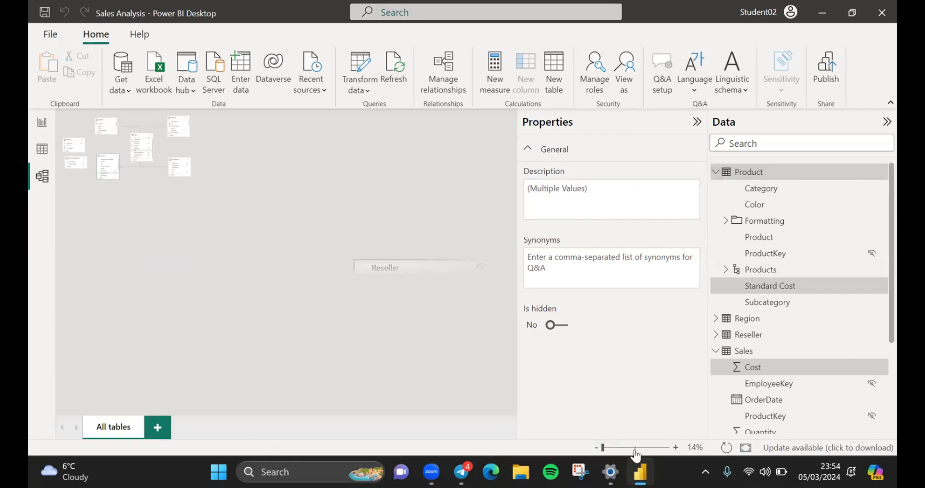
pyautogui.moveTo(603, 449); pyautogui.dragTo(623, 453)
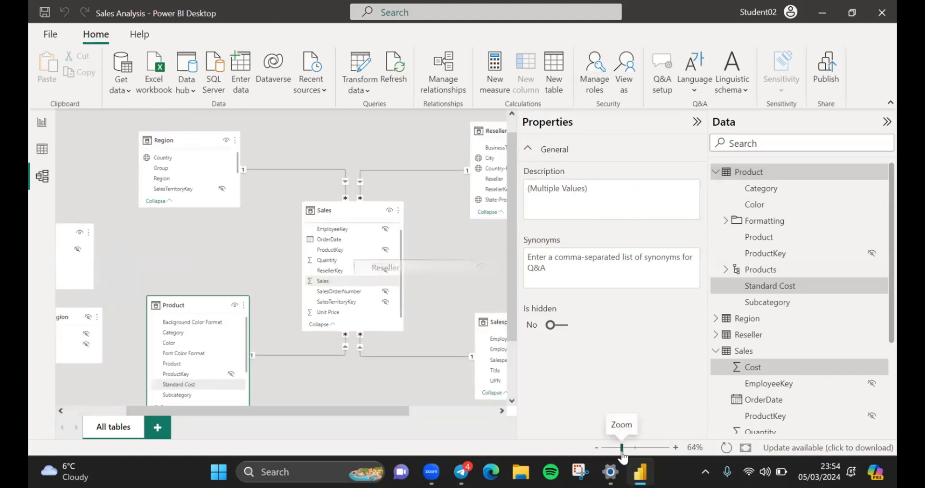
pyautogui.moveTo(622, 455); pyautogui.dragTo(619, 456)
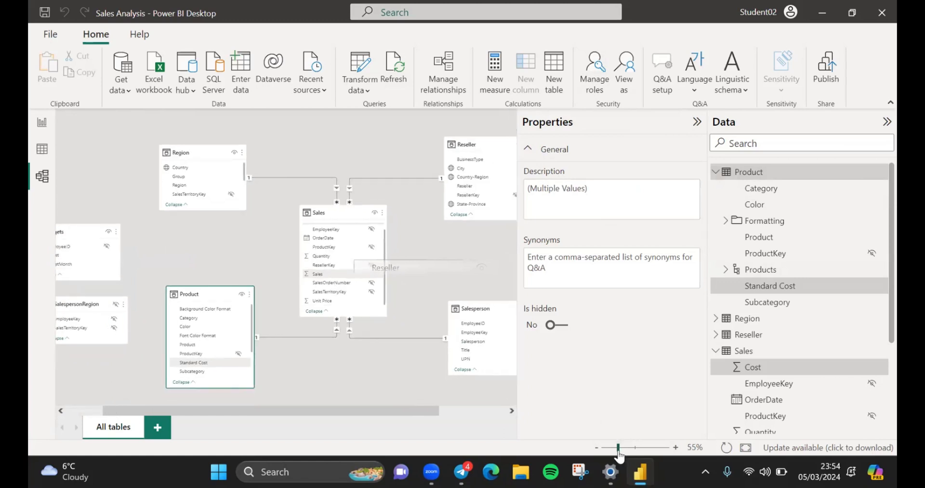
# Step: Switch to the Windows display settings and set the display scale to 100%
pyautogui.click(824, 13)
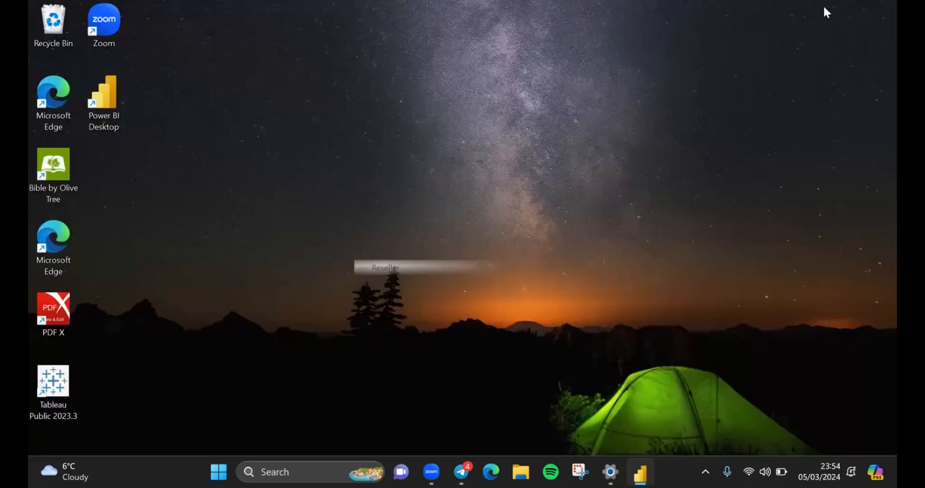
pyautogui.rightClick(473, 226)
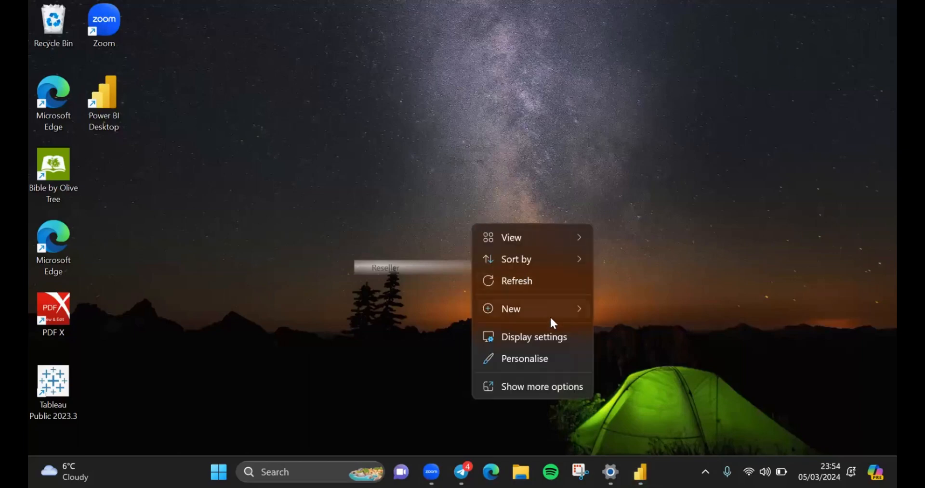
pyautogui.click(555, 339)
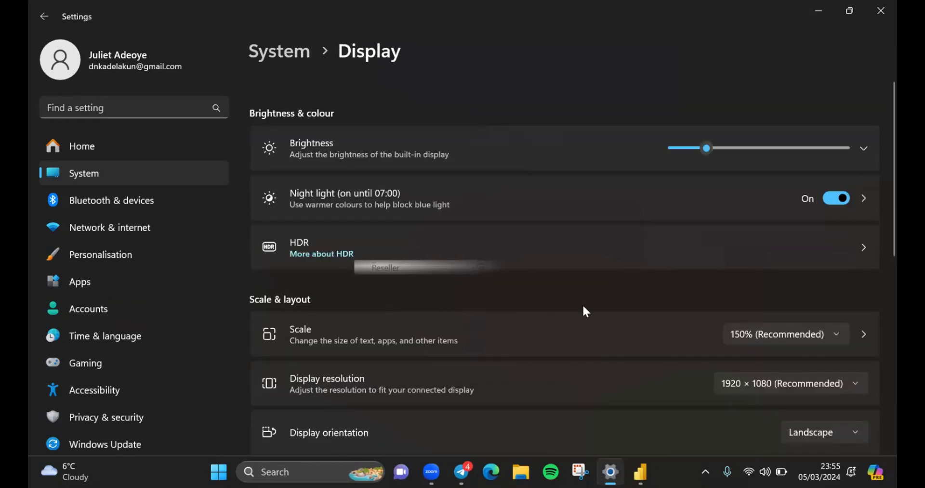
pyautogui.scroll(-2, 583, 307)
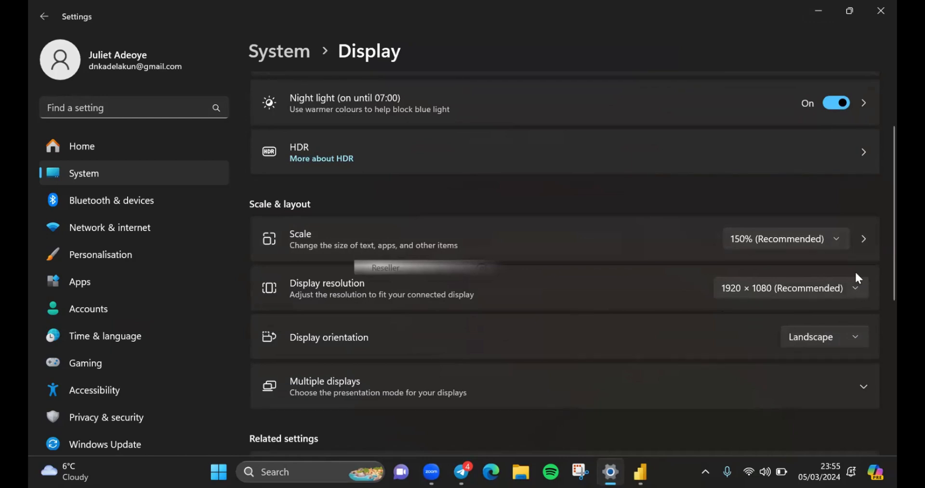
pyautogui.click(838, 244)
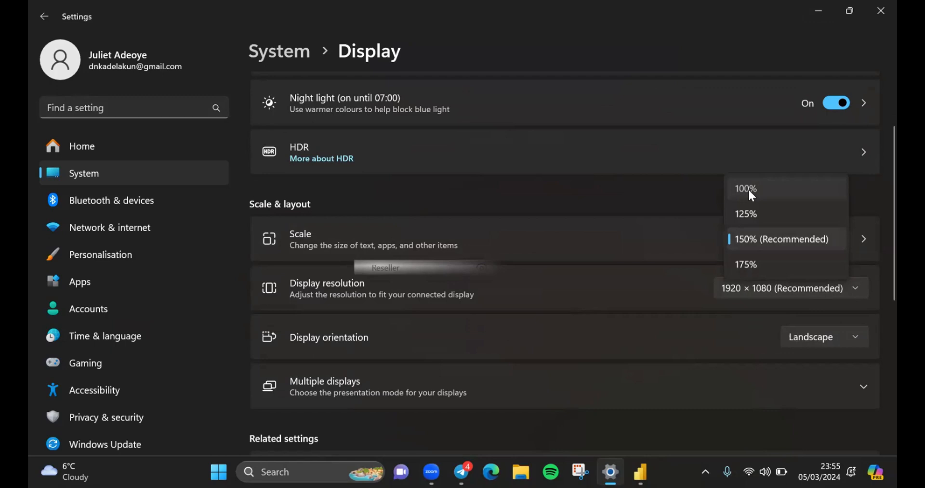
pyautogui.click(766, 189)
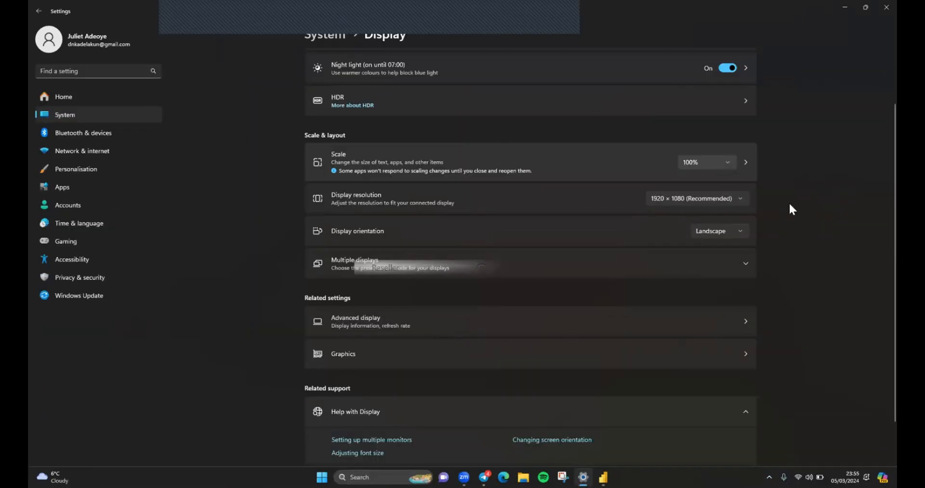
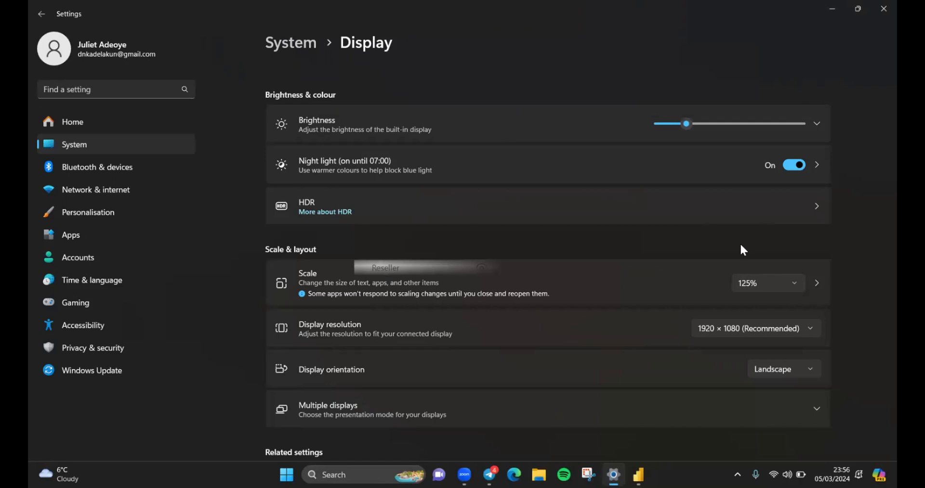
# Step: Switch back to Power BI Desktop, close the Windows Settings window, and check the General properties of the selected cost and sales columns
pyautogui.hotkey('alt', 'Tab')
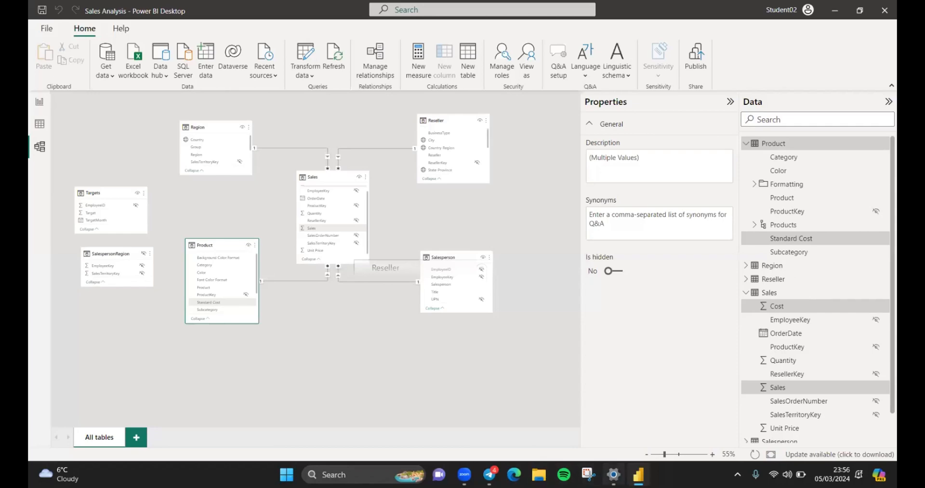
pyautogui.hotkey('alt', 'Tab')
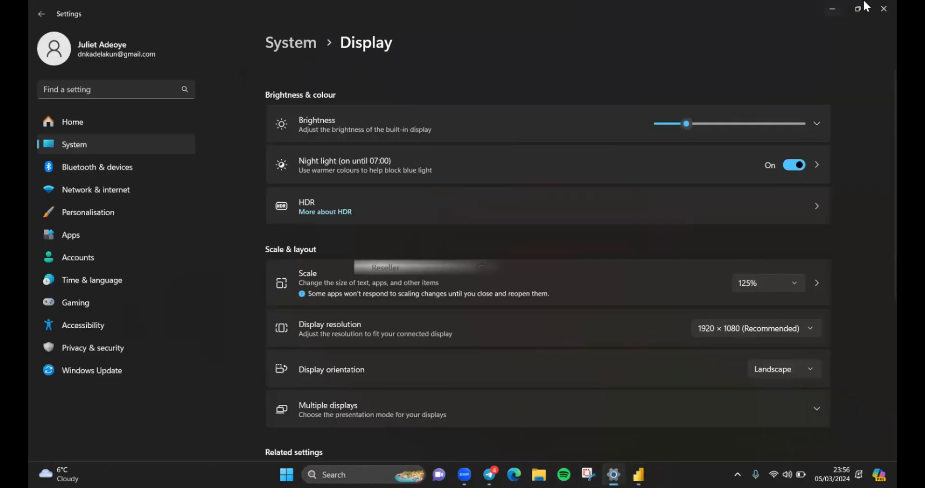
pyautogui.click(883, 10)
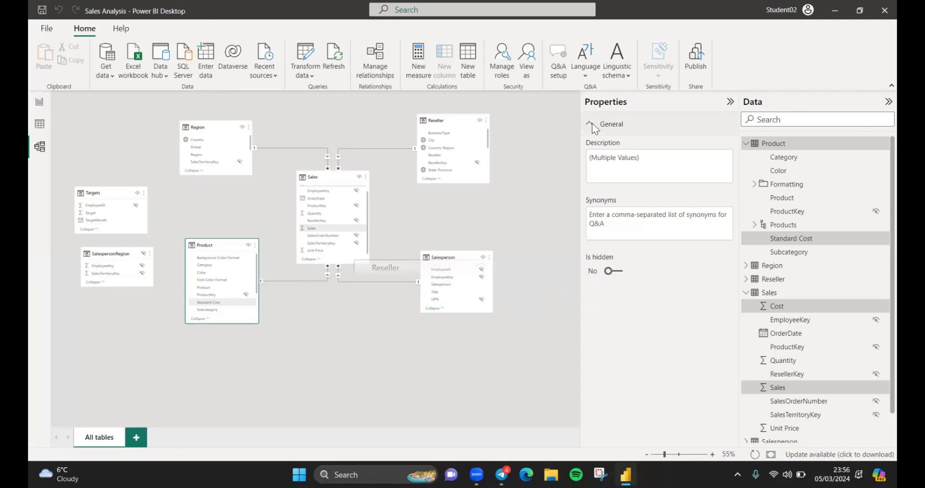
pyautogui.click(592, 123)
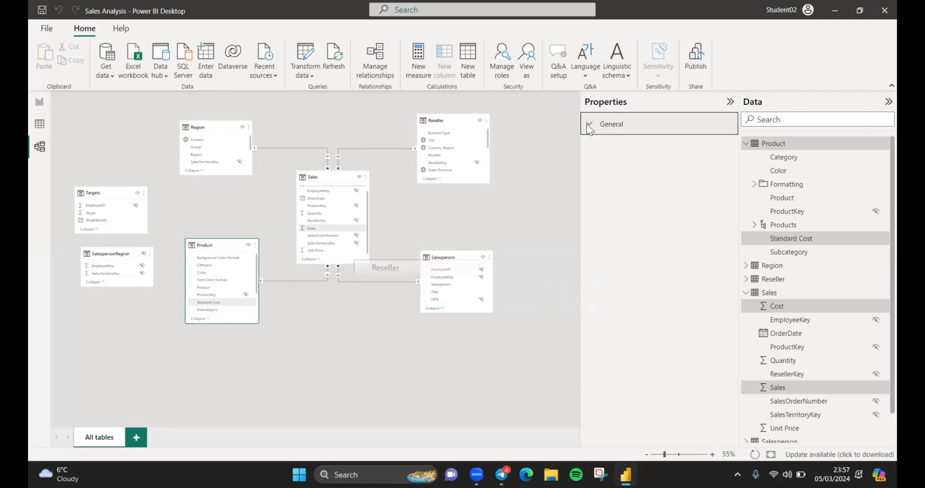
pyautogui.click(589, 126)
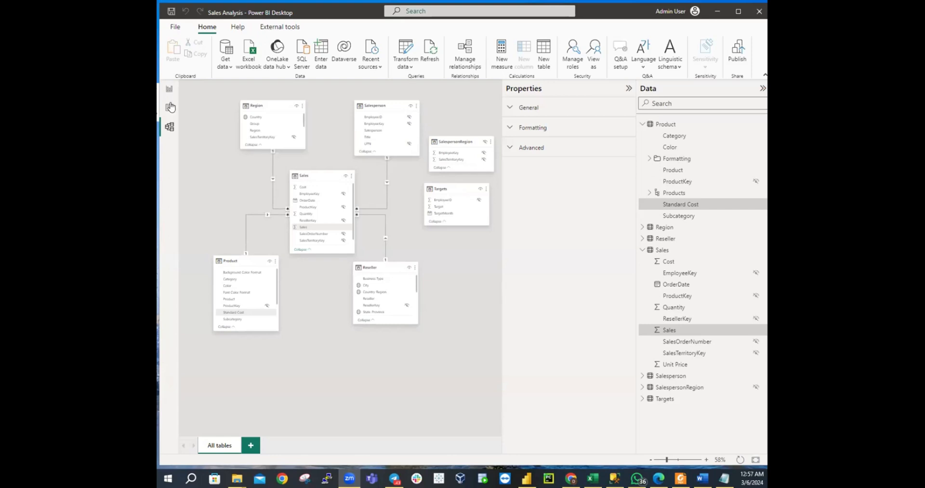
# Step: In the report view, examine the fields of the Product, Region and Targets tables, including the Products hierarchy and the Formatting folder
pyautogui.click(169, 94)
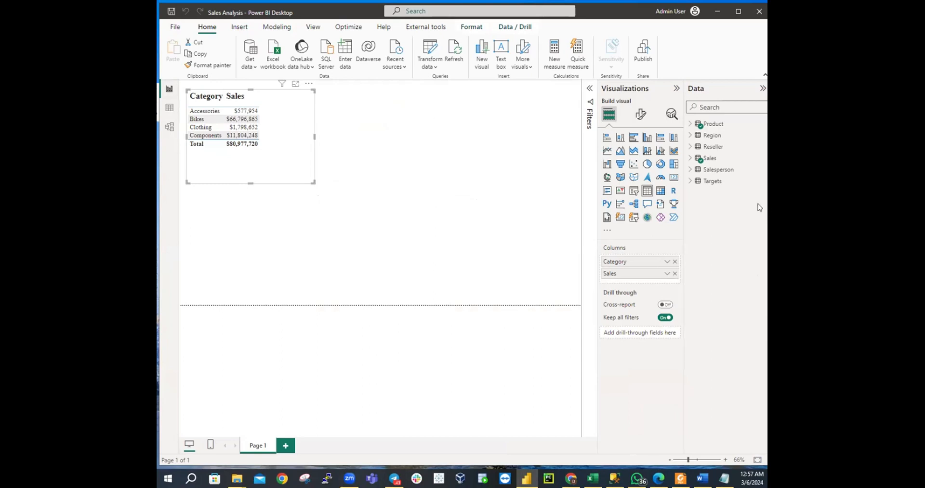
pyautogui.click(698, 124)
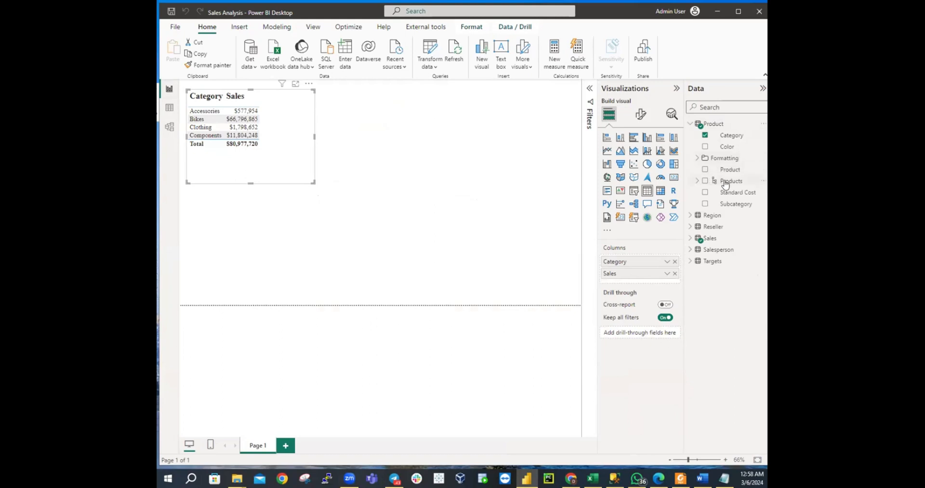
pyautogui.click(696, 182)
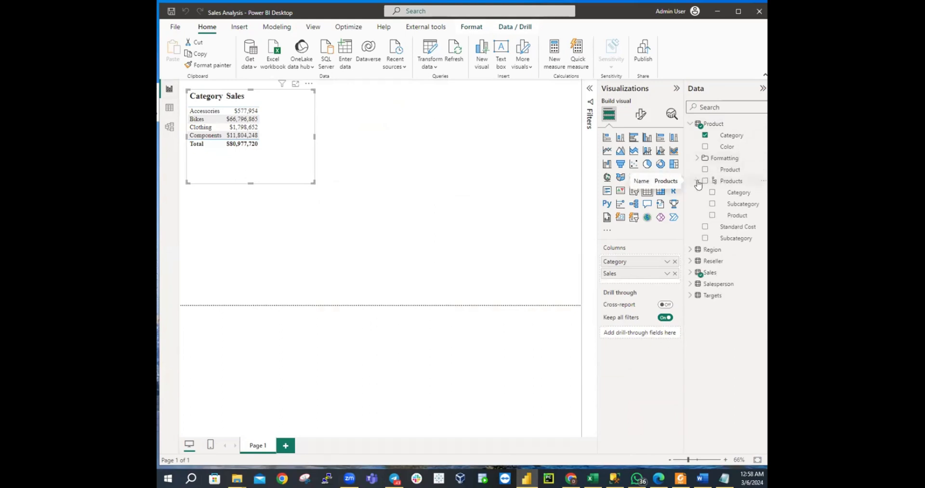
pyautogui.click(697, 182)
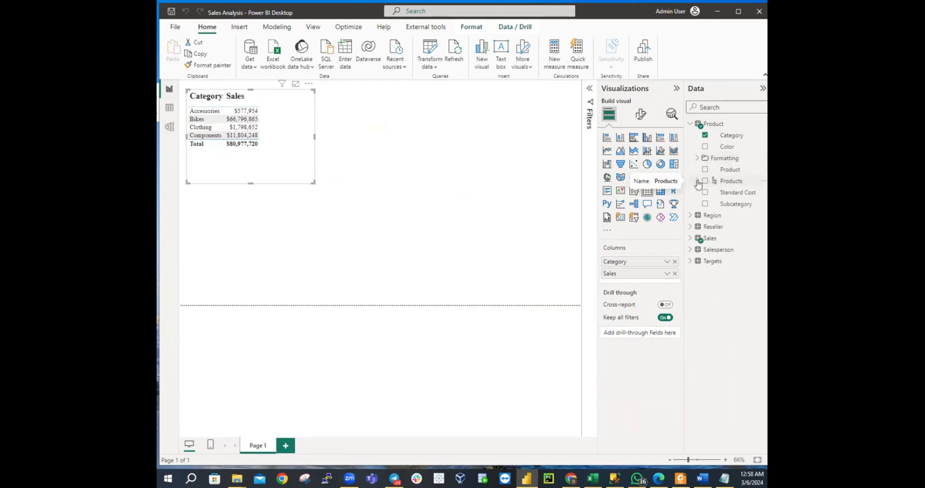
pyautogui.click(690, 216)
pyautogui.click(688, 215)
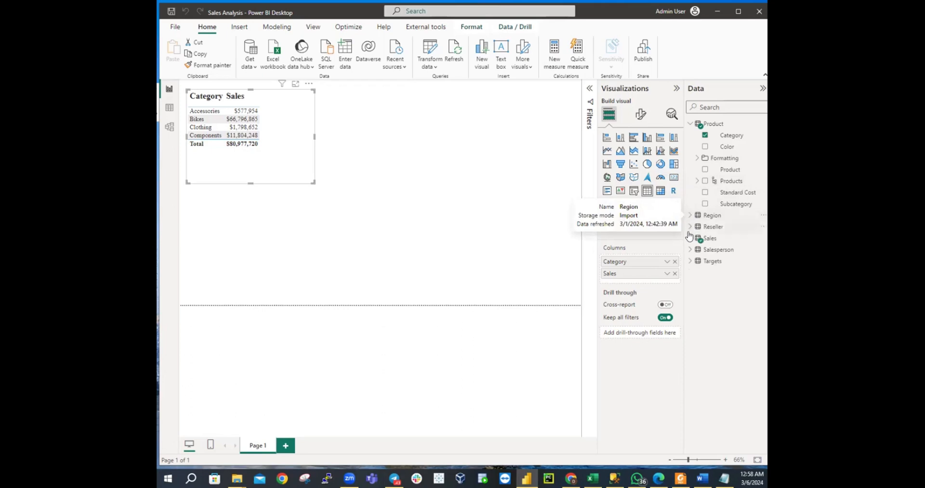
pyautogui.click(698, 159)
pyautogui.click(697, 160)
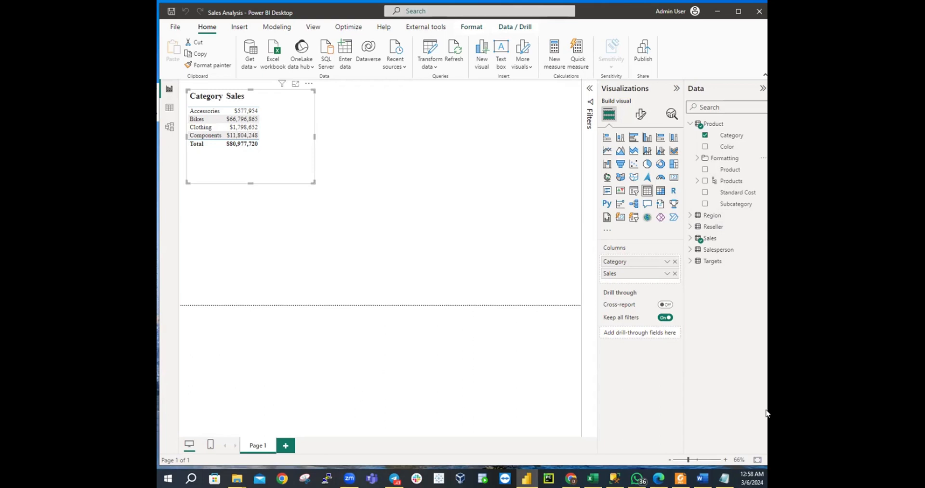
pyautogui.click(691, 262)
pyautogui.click(689, 262)
# Step: Save the Sales Analysis report file
pyautogui.click(171, 11)
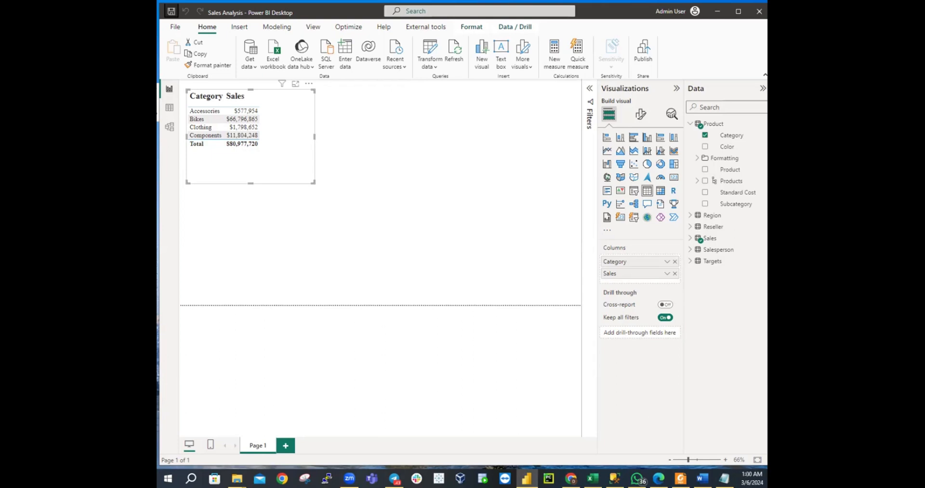
pyautogui.click(177, 28)
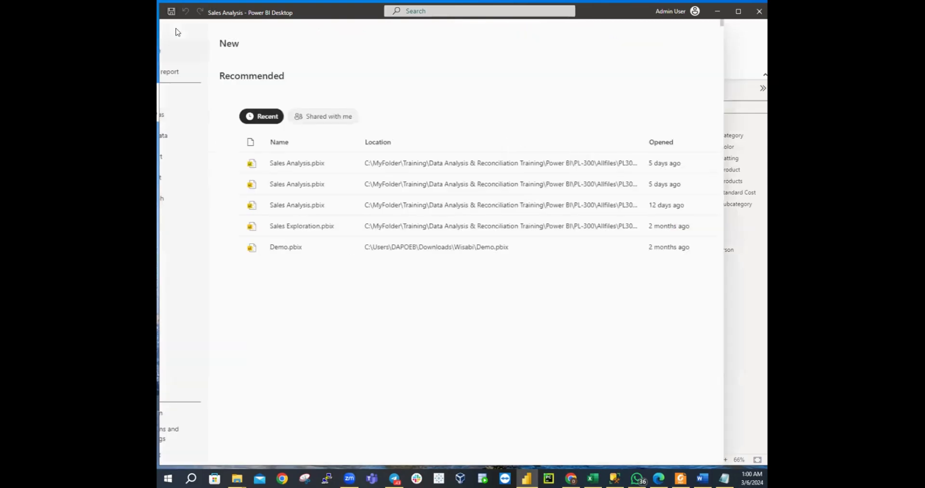
pyautogui.click(195, 94)
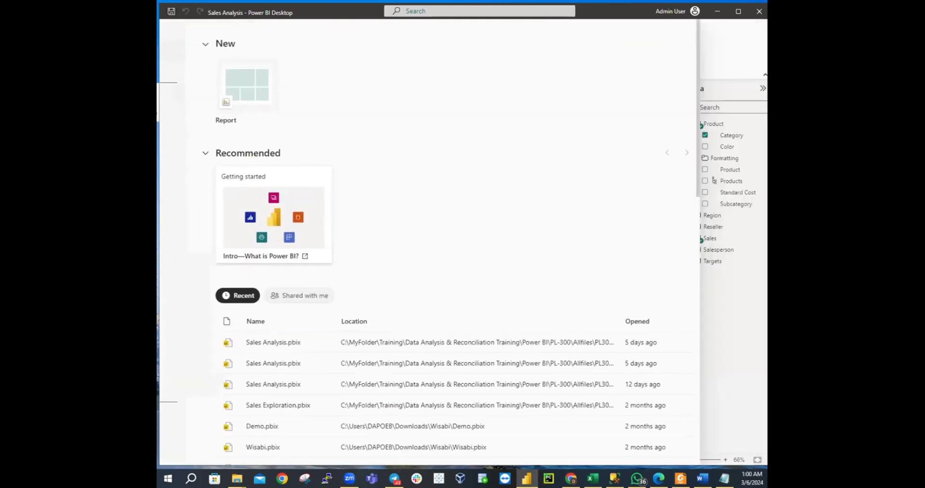